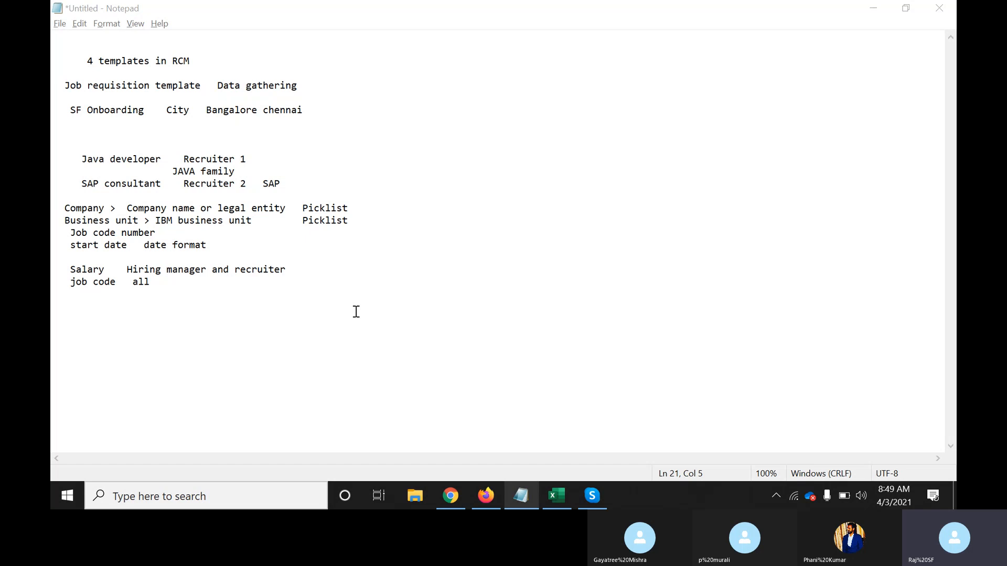
Log in to SuccessFactors with the administrator username and password, then return to the Notepad notes
left_click(448, 497)
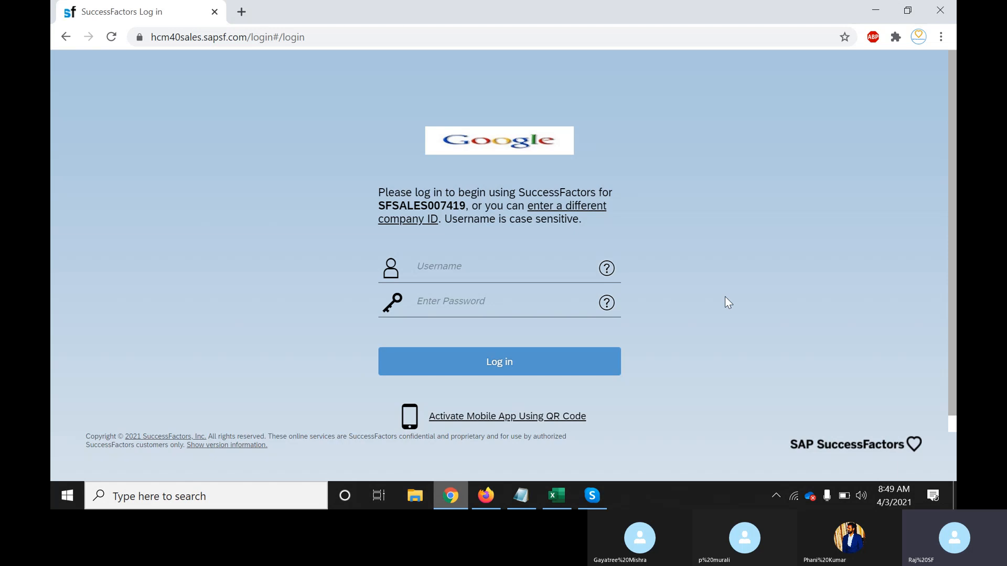
left_click(448, 271)
type("sfadmin")
key("Tab")
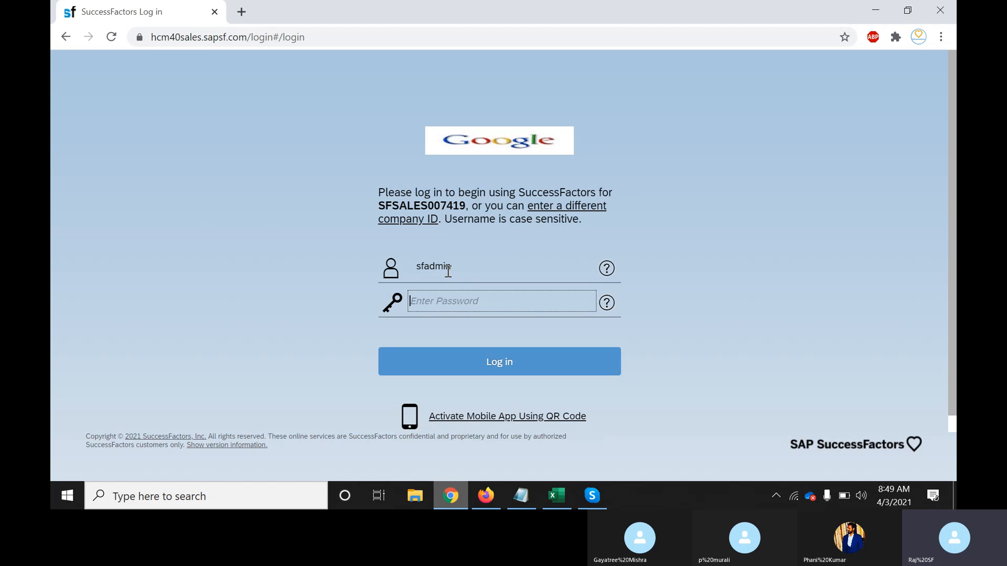
type("*******")
key("Return")
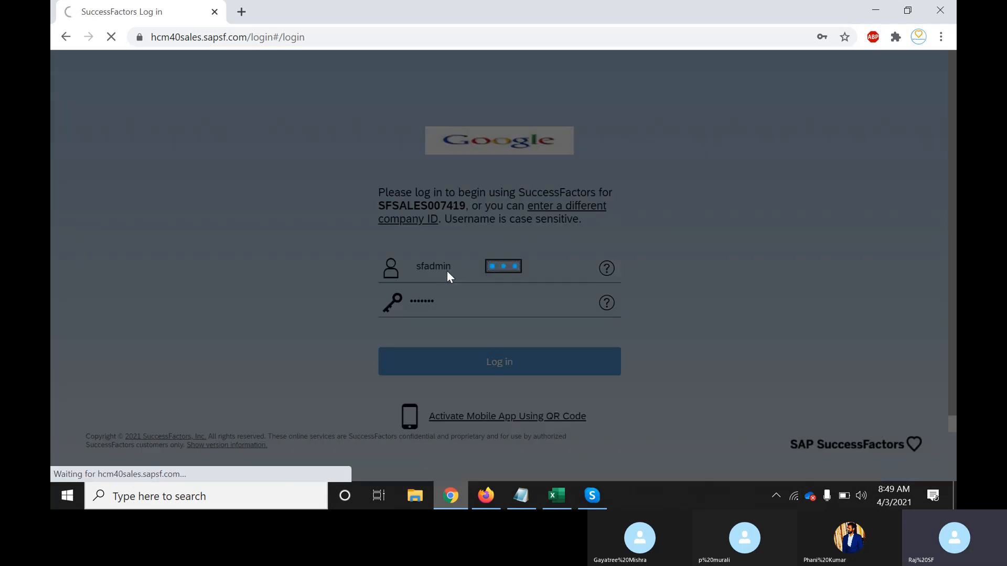
left_click(526, 506)
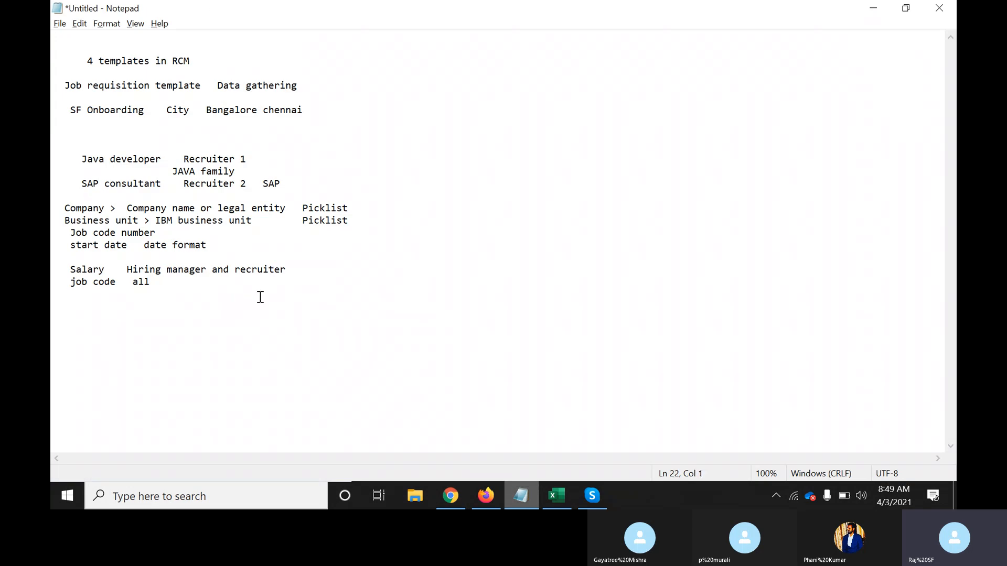
Note the question 'How to create new custom fields in job requsition template' with an XML line below it
key("Return")
type("How to create new custo")
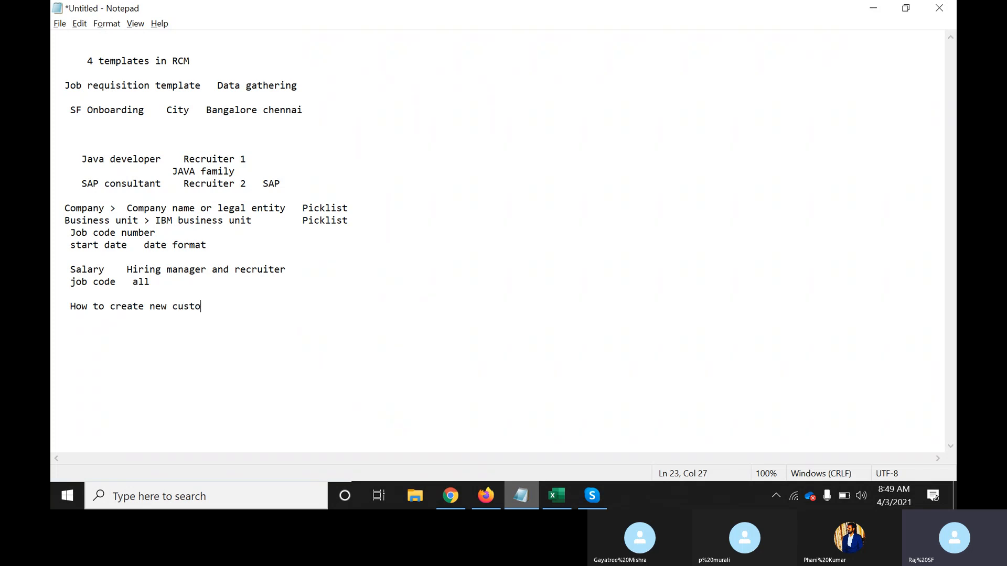
type("m fields in ")
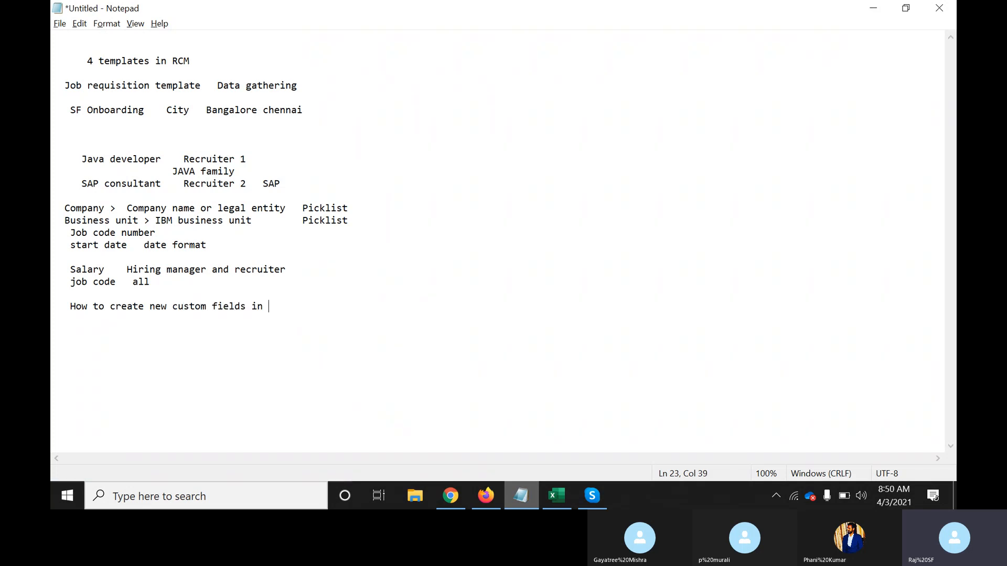
type("job requsition tem")
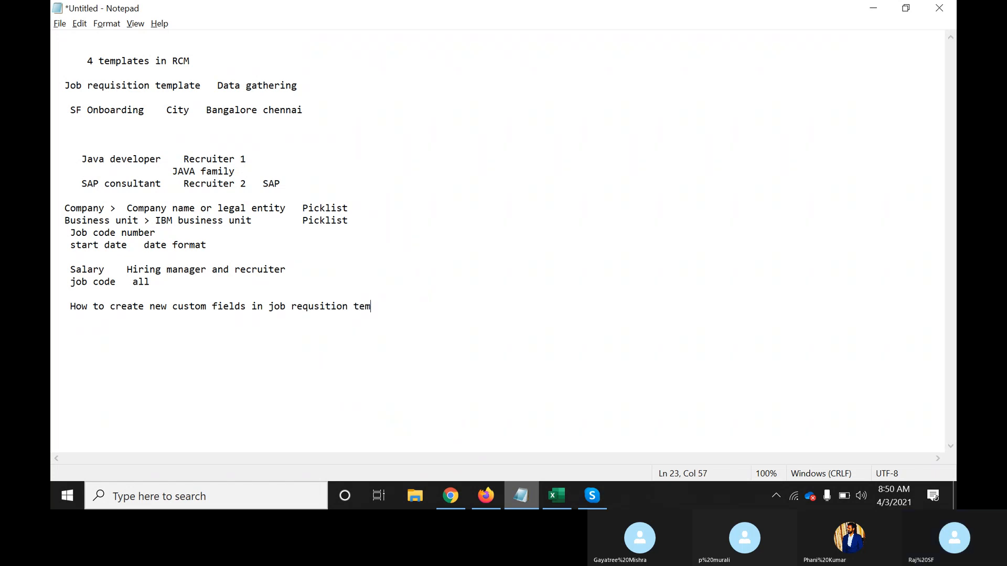
type("plate")
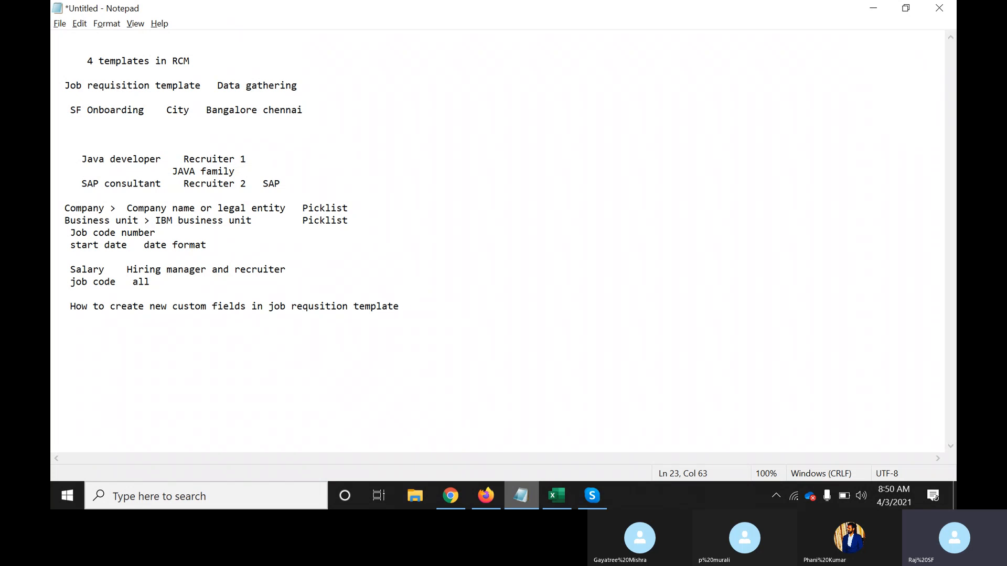
key("Return")
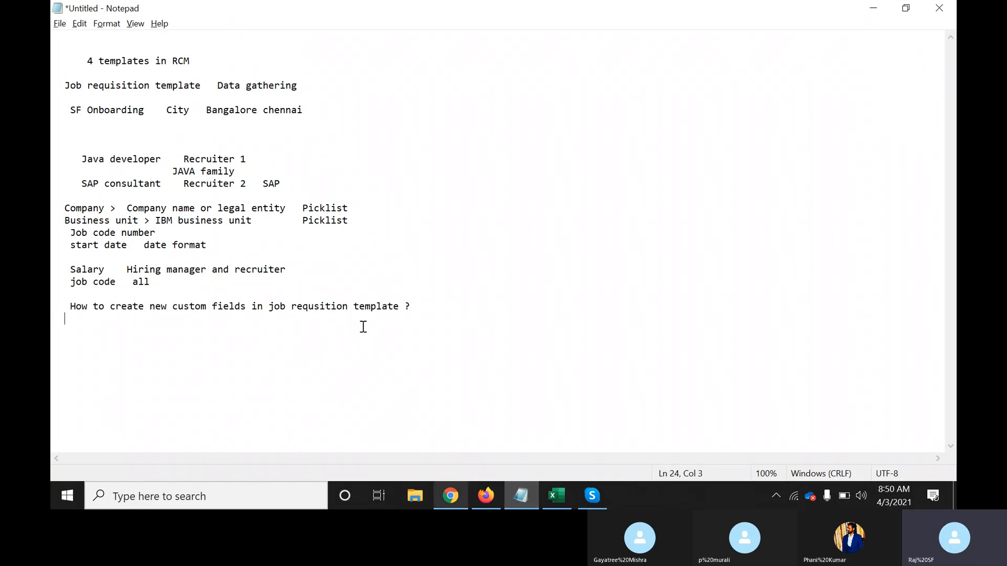
key("Return")
type("XML")
key("Return")
Go to the Recruiting module from the SuccessFactors Home menu
left_click(451, 504)
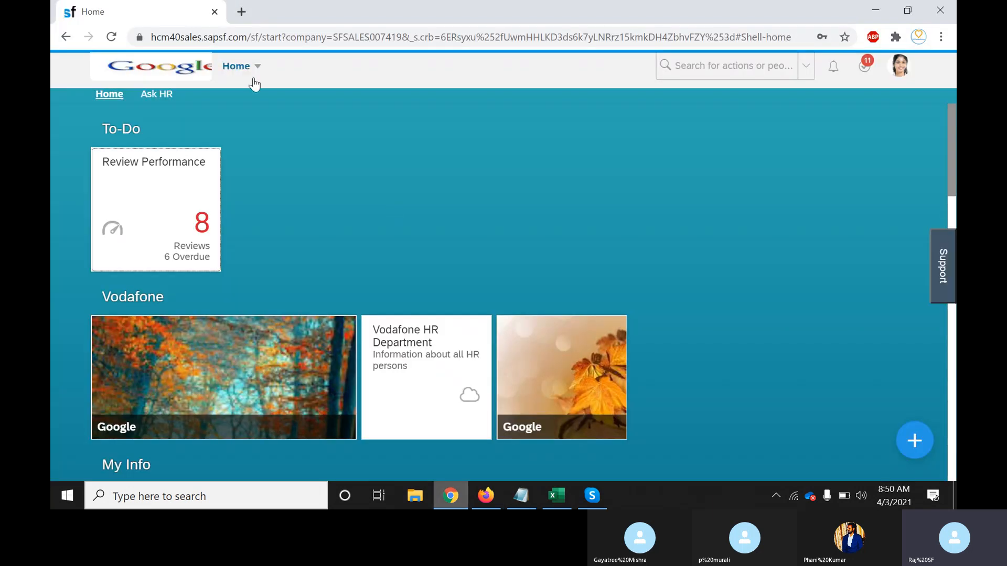
left_click(247, 75)
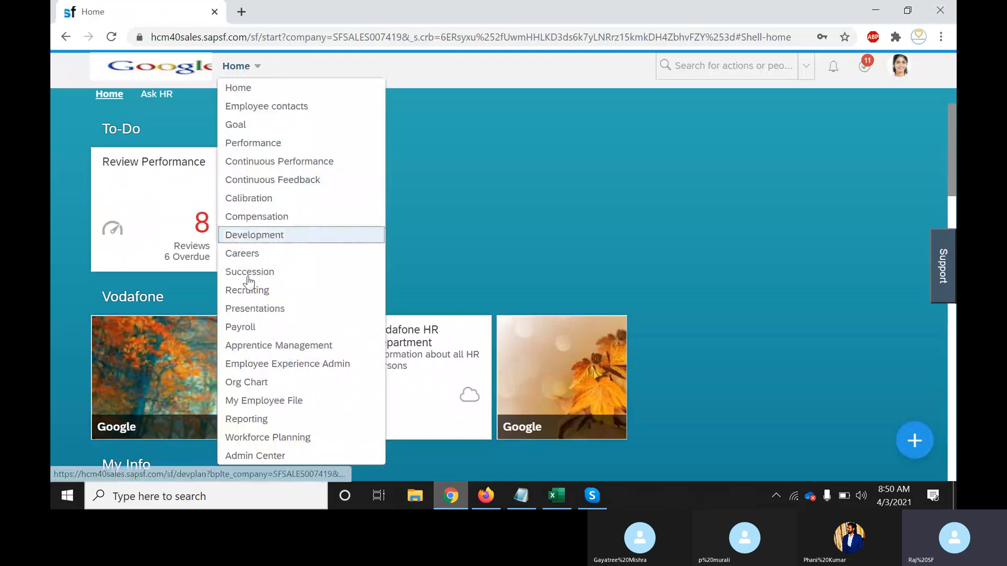
left_click(250, 293)
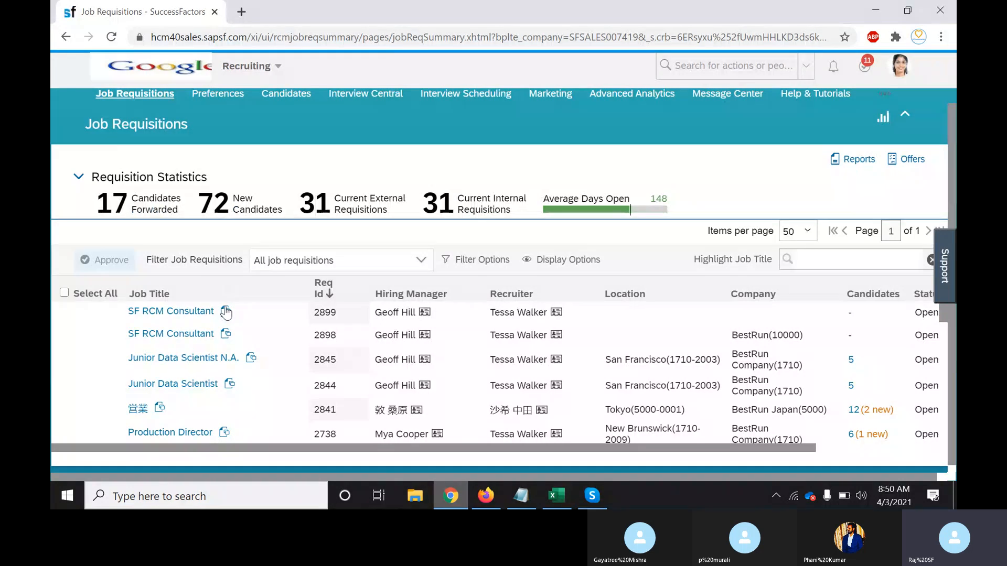
Open the SF RCM Consultant requisition (2899) for viewing and editing, and look through its form
left_click(226, 312)
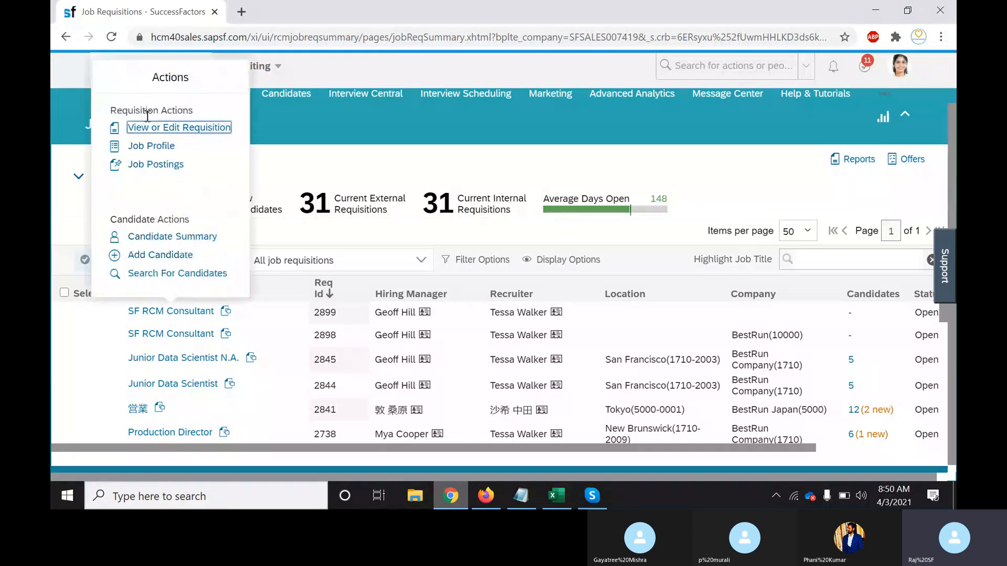
left_click(170, 129)
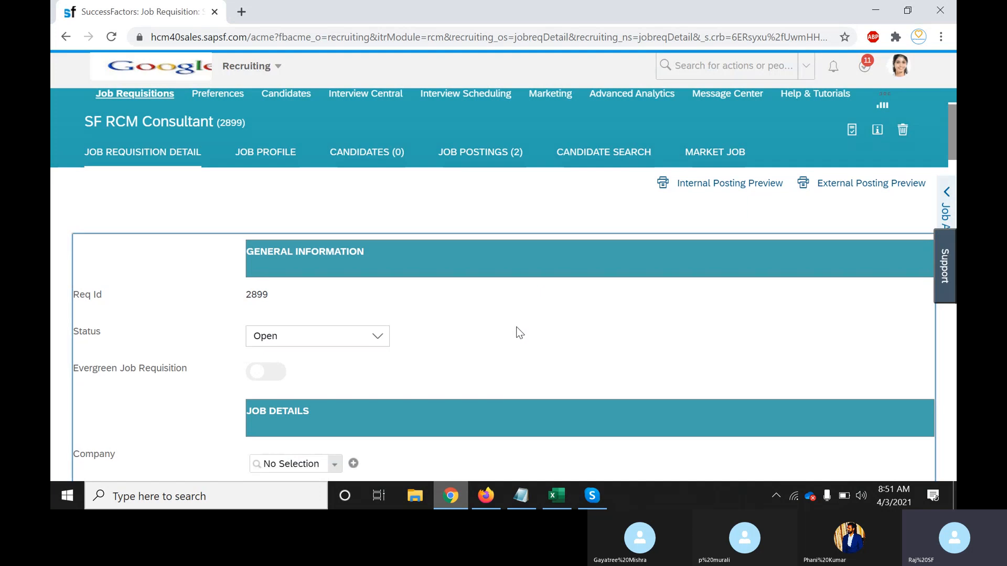
scroll(519, 333, "down", 9)
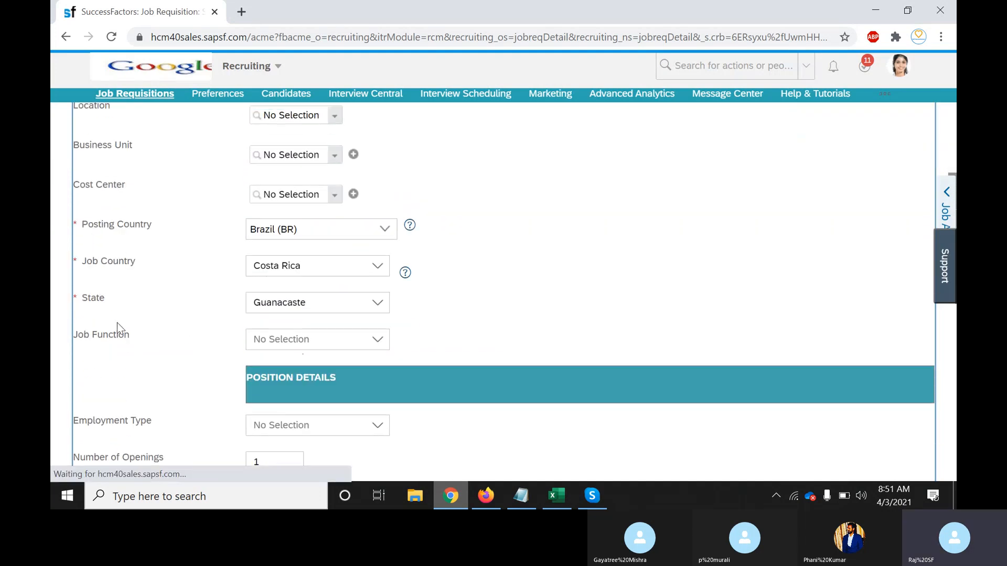
scroll(243, 363, "down", 8)
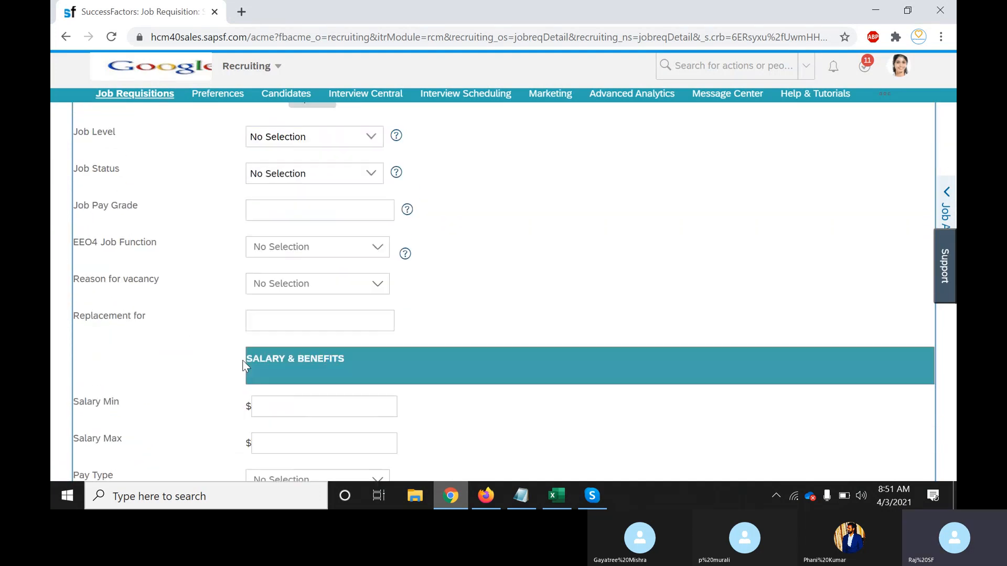
scroll(243, 363, "down", 15)
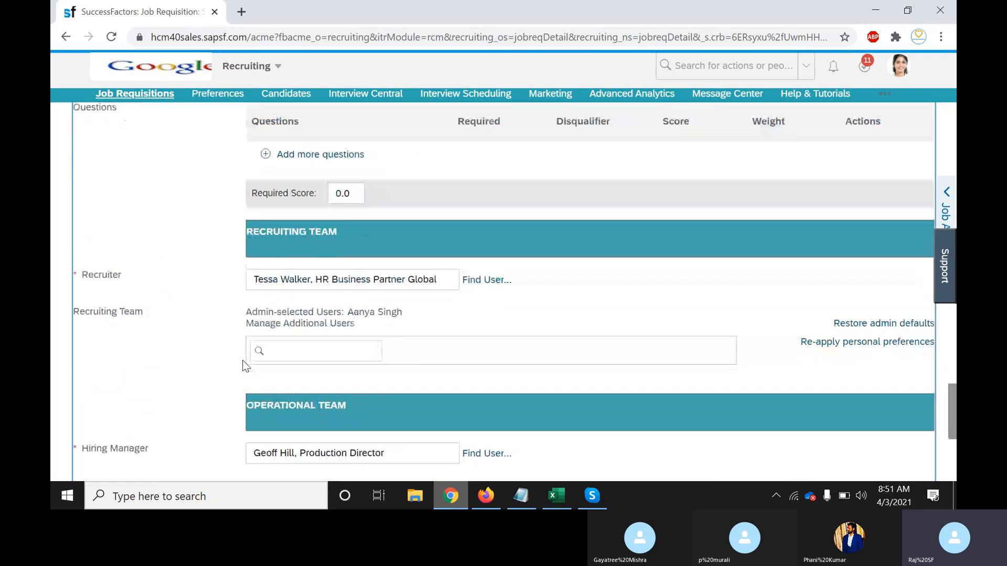
scroll(242, 364, "down", 5)
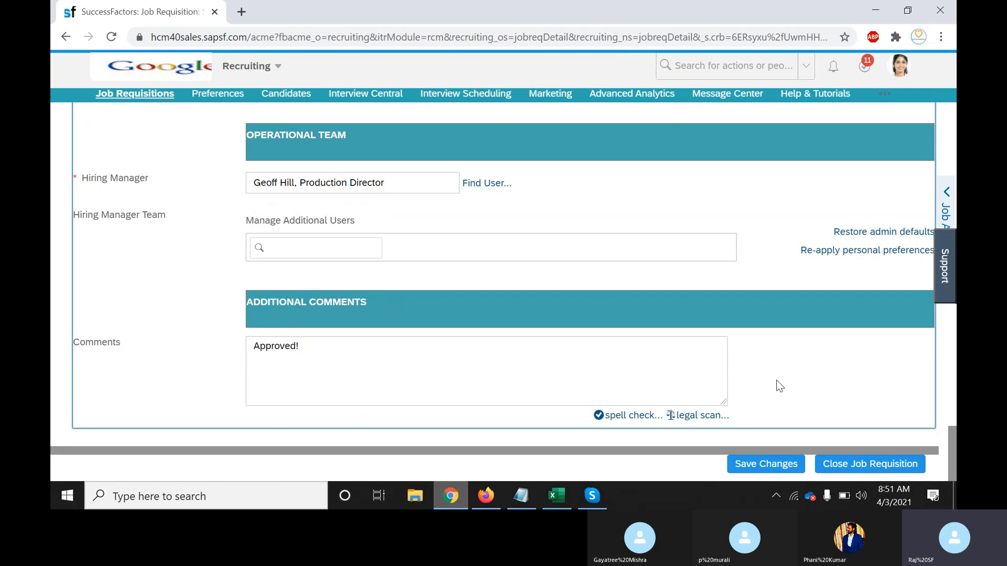
Under XML, note 'City filed with dropdowns Picklist values Bangalore and Chennai'
left_click(520, 495)
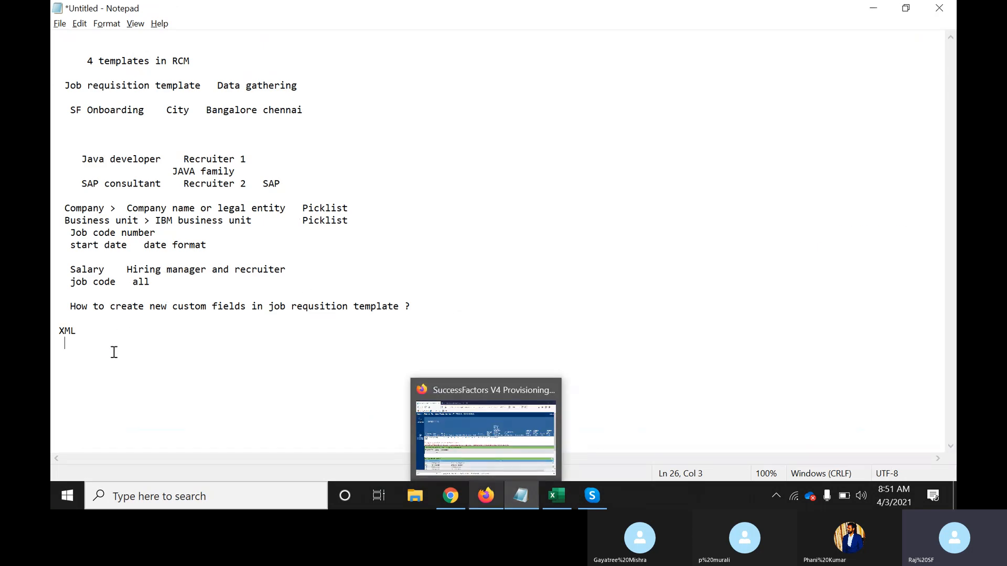
left_click(173, 352)
type("City f")
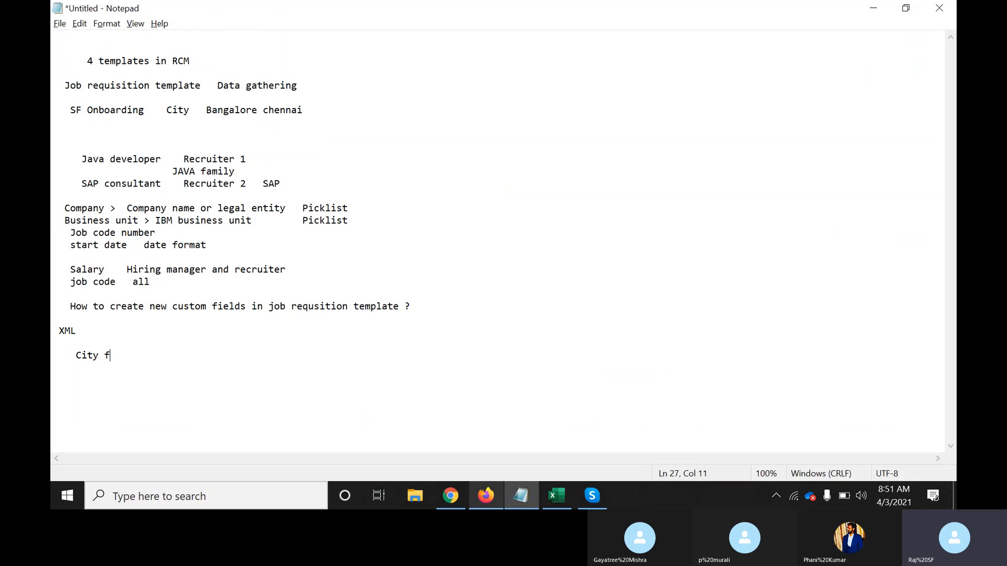
type("iled with dropdowns Pickl")
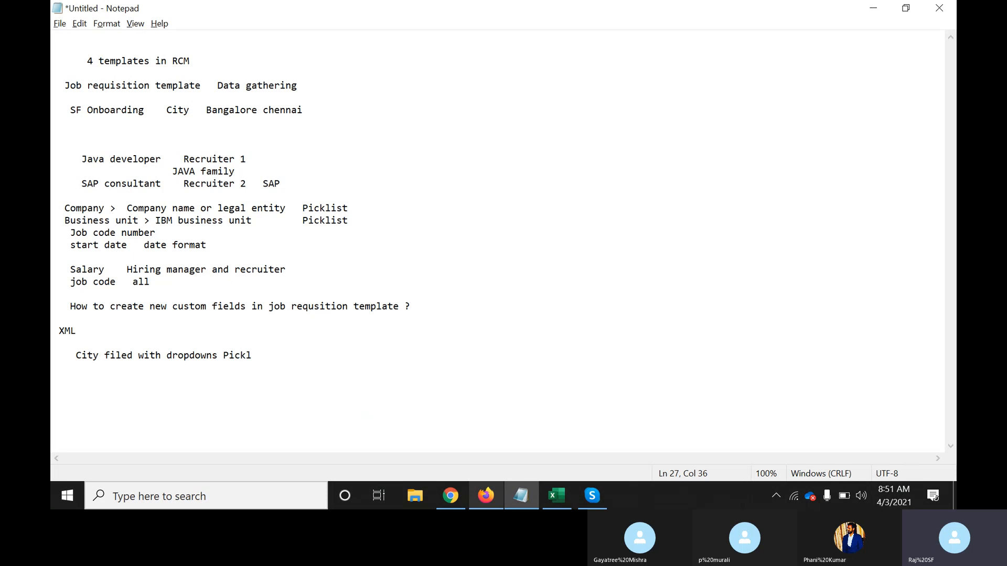
type("ist values   Bangalore and")
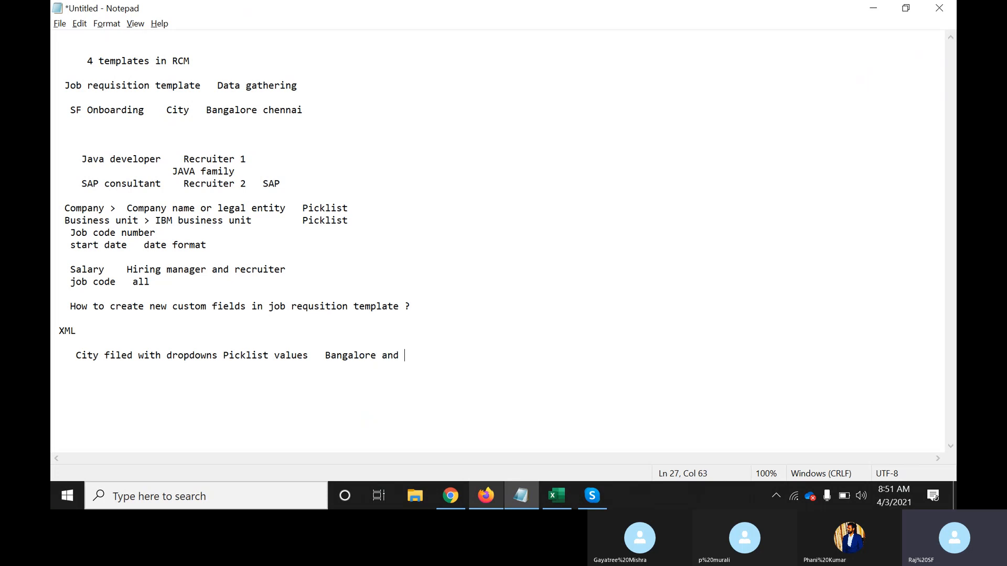
type(" Chennai")
Duplicate the job requisition browser tab
key("alt+Tab")
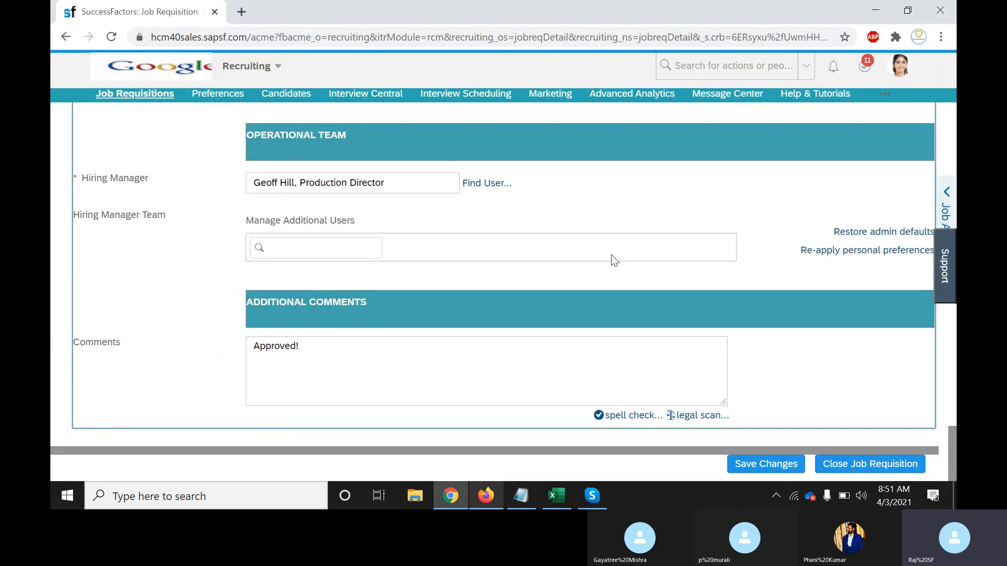
right_click(151, 17)
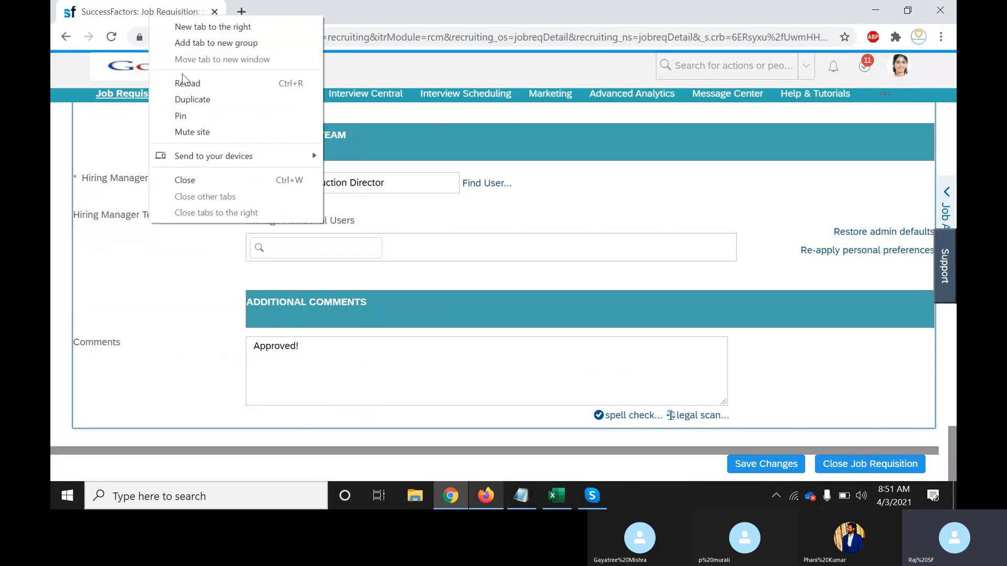
left_click(193, 100)
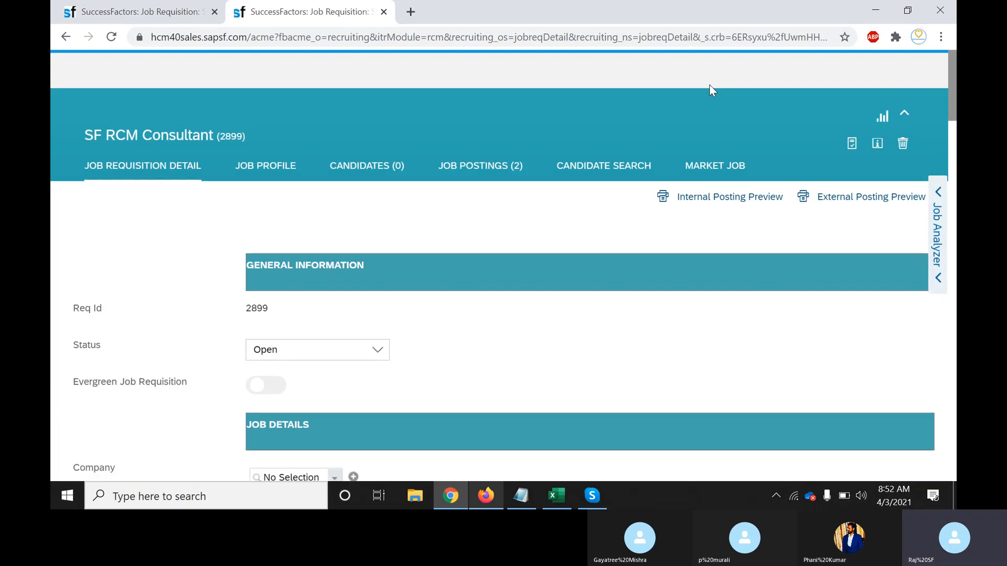
Search the admin actions for 'manage templa' and open Manage Templates
left_click(737, 69)
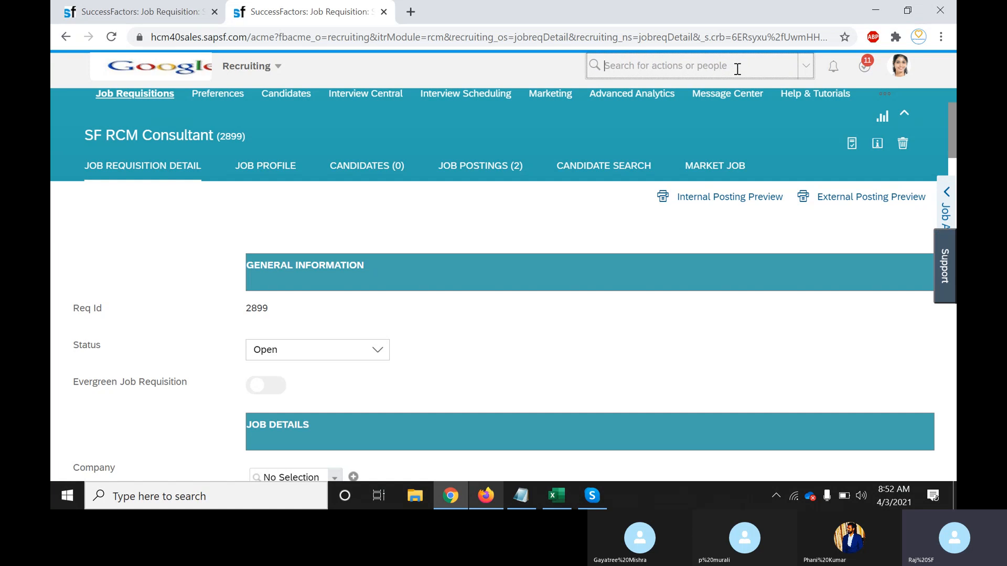
type("manage te")
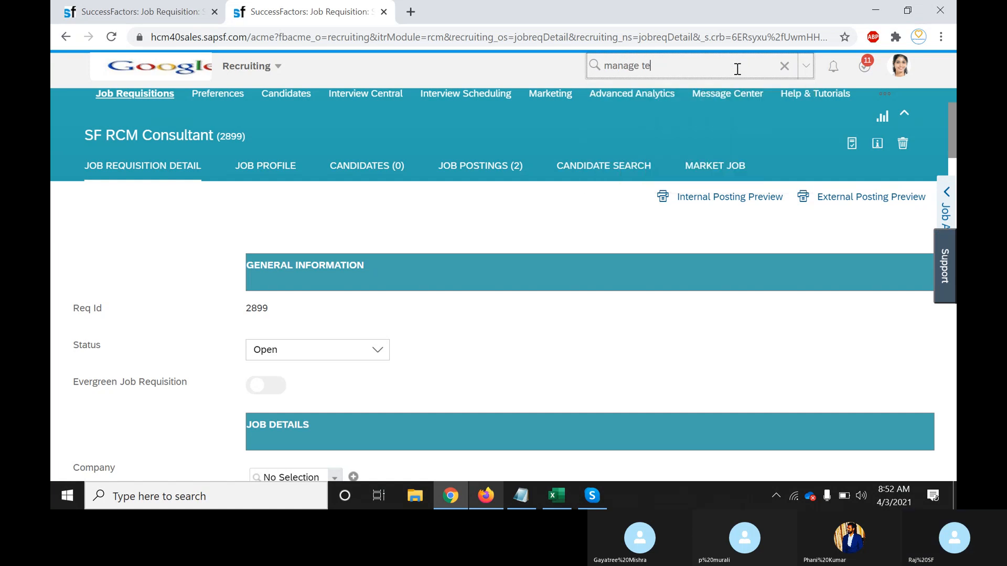
type("mlate")
key("BackSpace")
key("BackSpace")
key("BackSpace")
key("BackSpace")
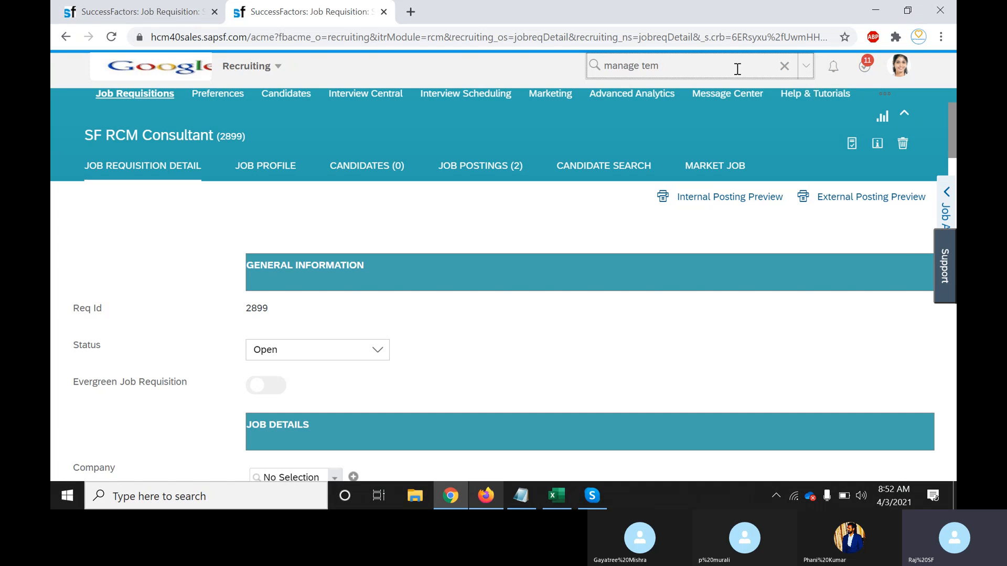
type("pla")
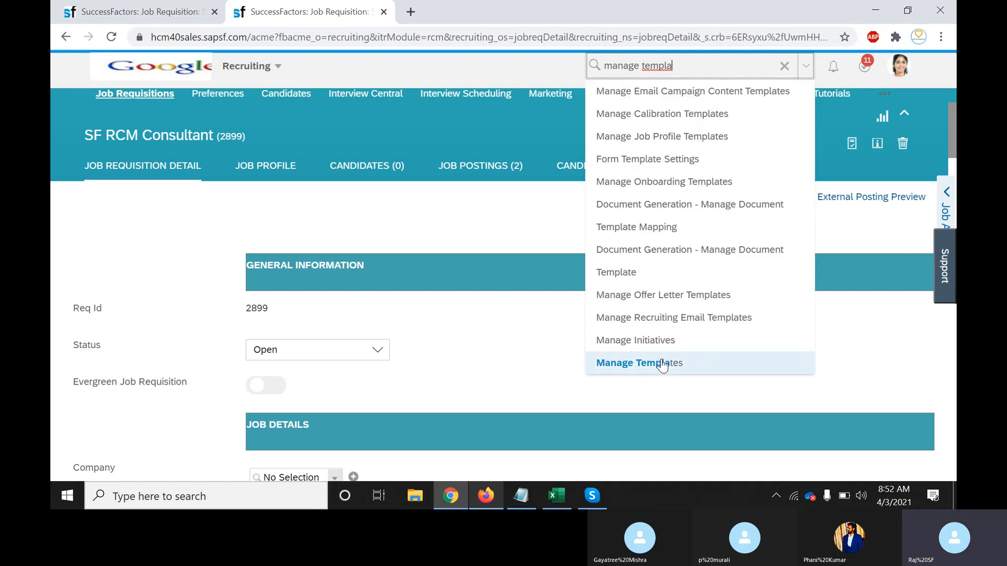
left_click(663, 365)
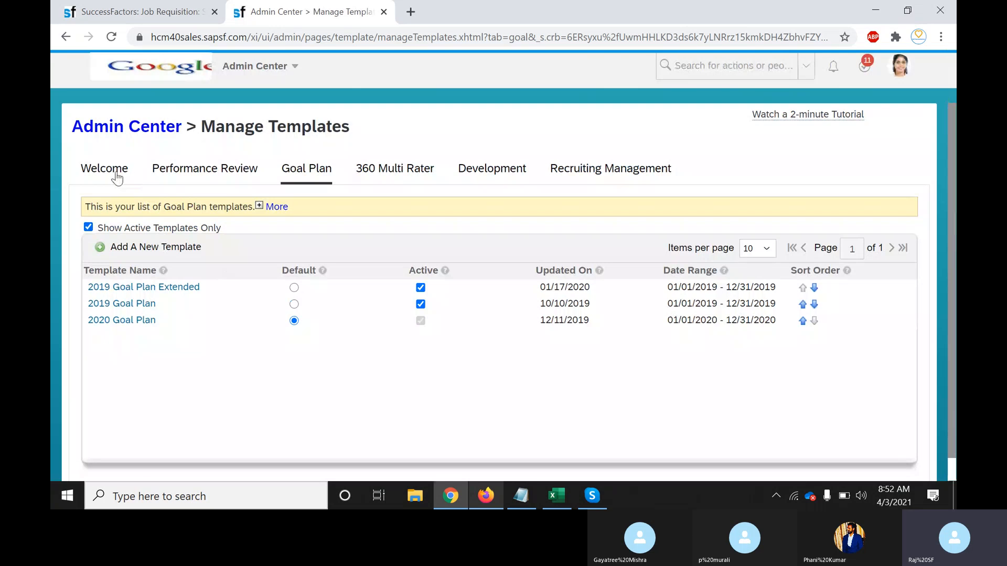
List the Job Requisition templates under Recruiting Management, including Standard Job Requisition version 35
left_click(114, 171)
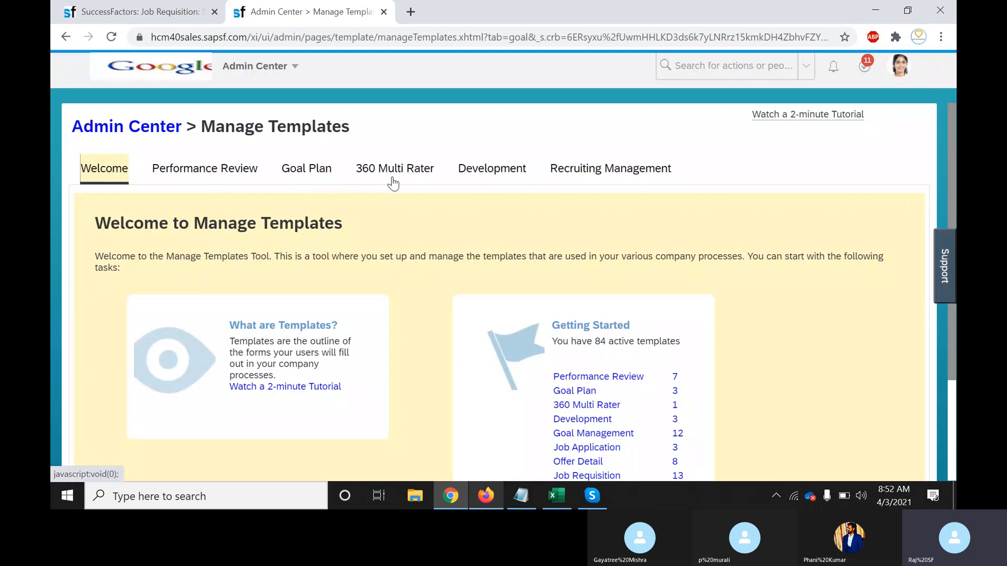
left_click(604, 178)
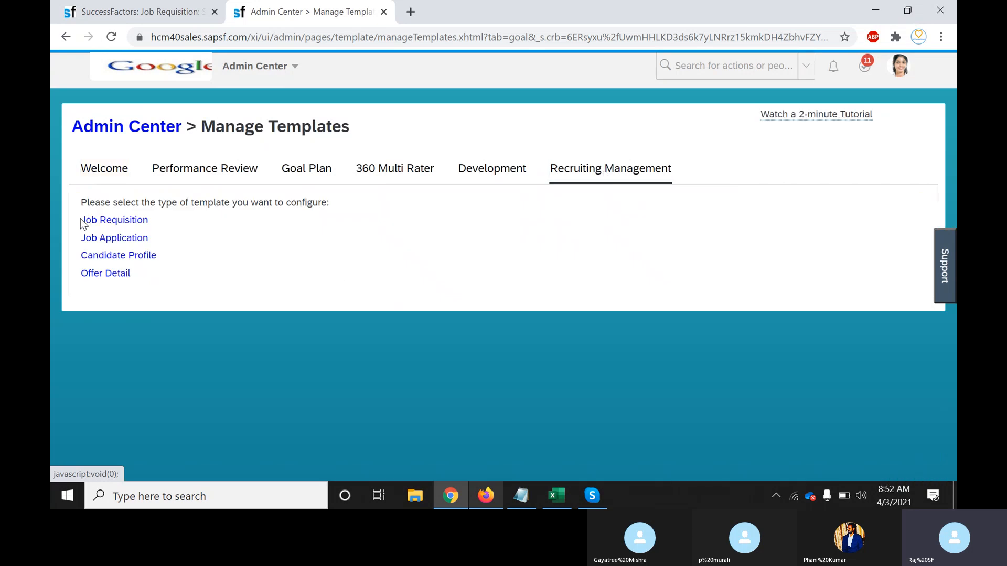
left_click_drag(80, 200, 139, 303)
left_click(146, 306)
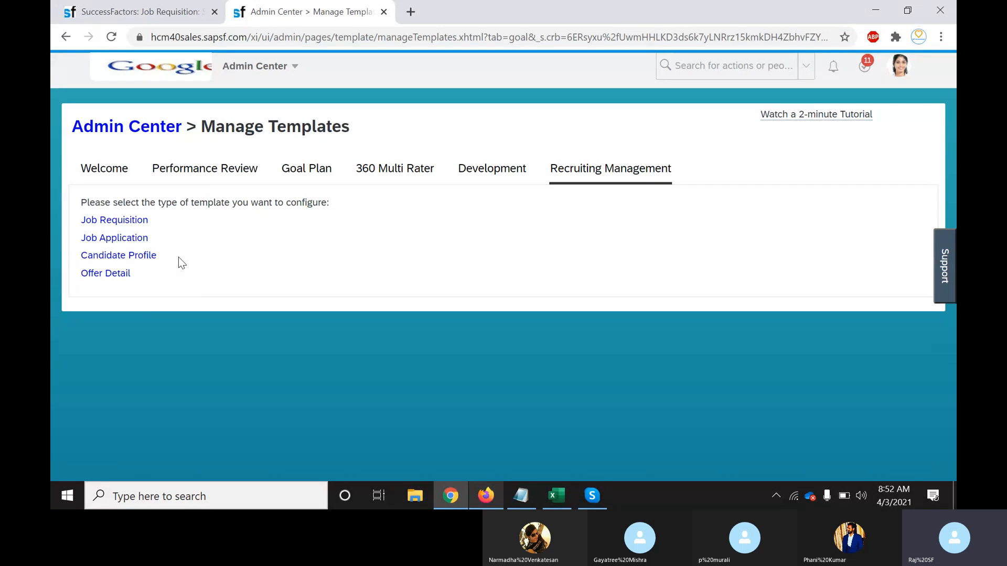
left_click(113, 225)
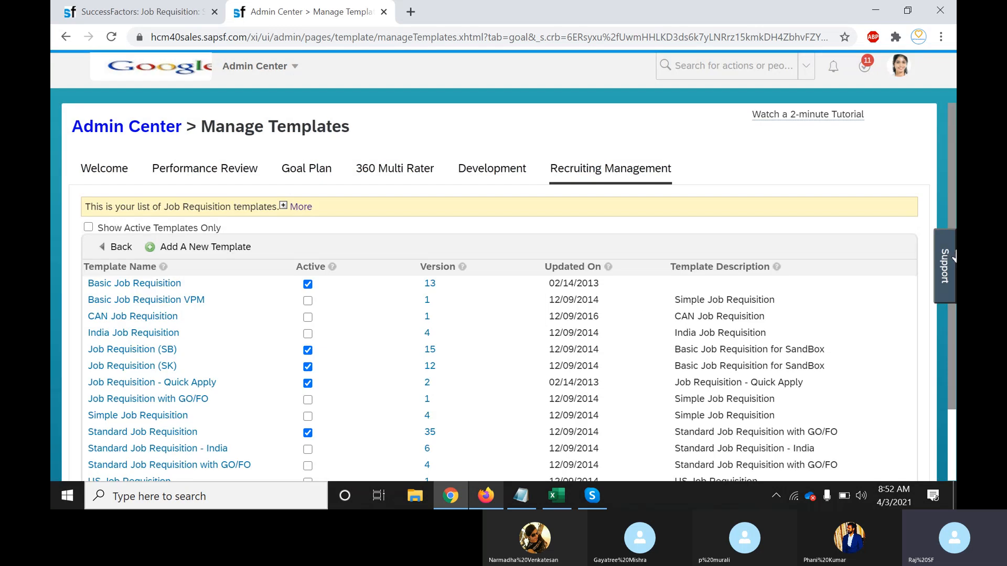
scroll(361, 272, "down", 3)
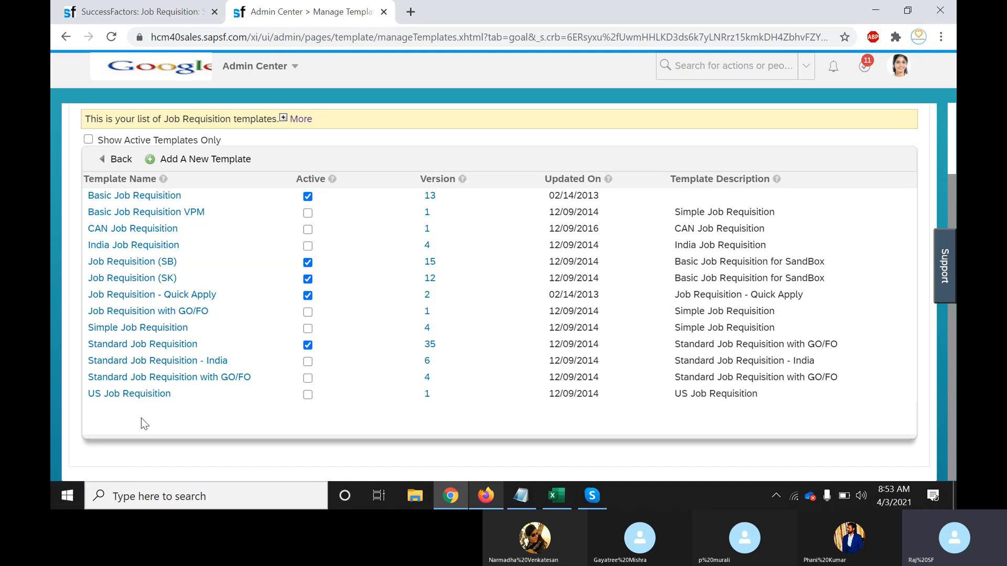
Open the Basic Job Requisition template (version 13) and view its 67 defined fields link
left_click(151, 199)
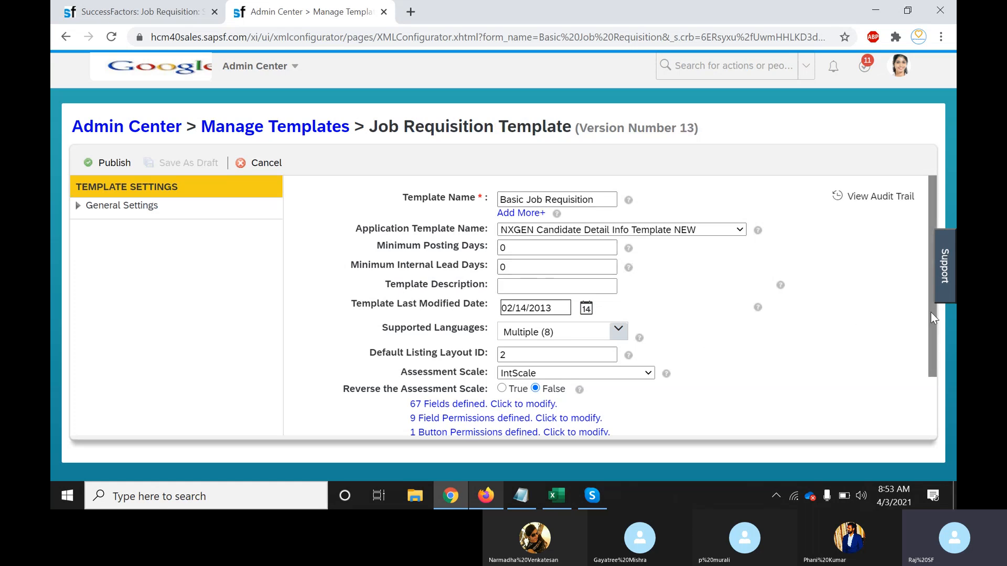
scroll(930, 315, "down", 2)
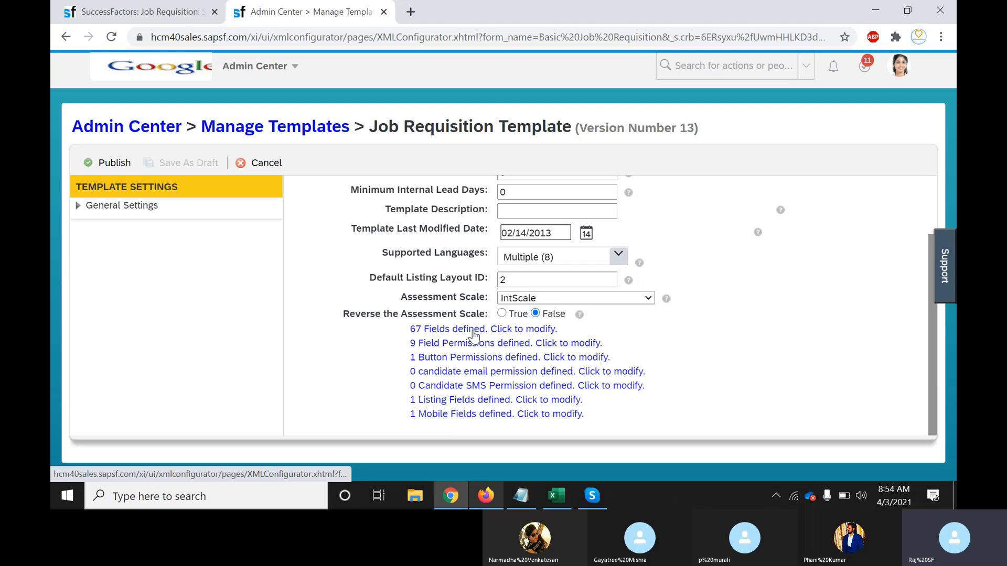
Open the template's 67 defined fields and add an empty custom field after End Date
left_click(521, 334)
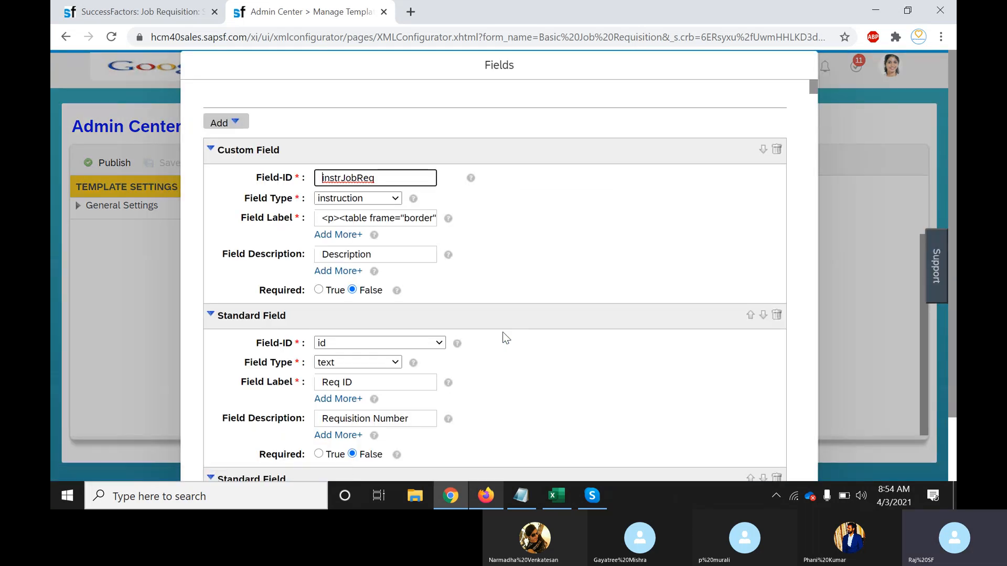
mouse_move(813, 86)
left_mouse_down()
mouse_move(812, 188)
mouse_move(812, 84)
left_mouse_up()
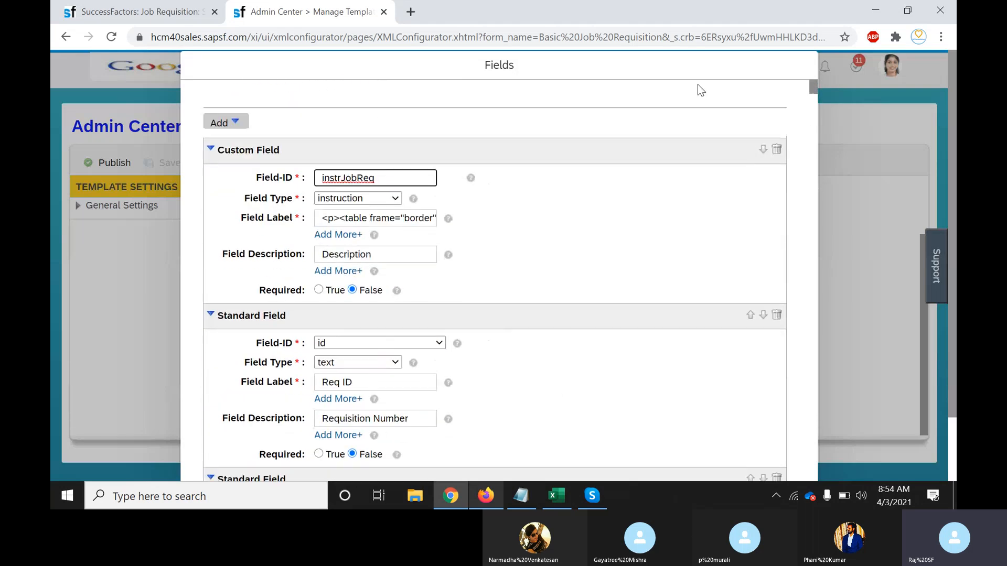
left_click(237, 124)
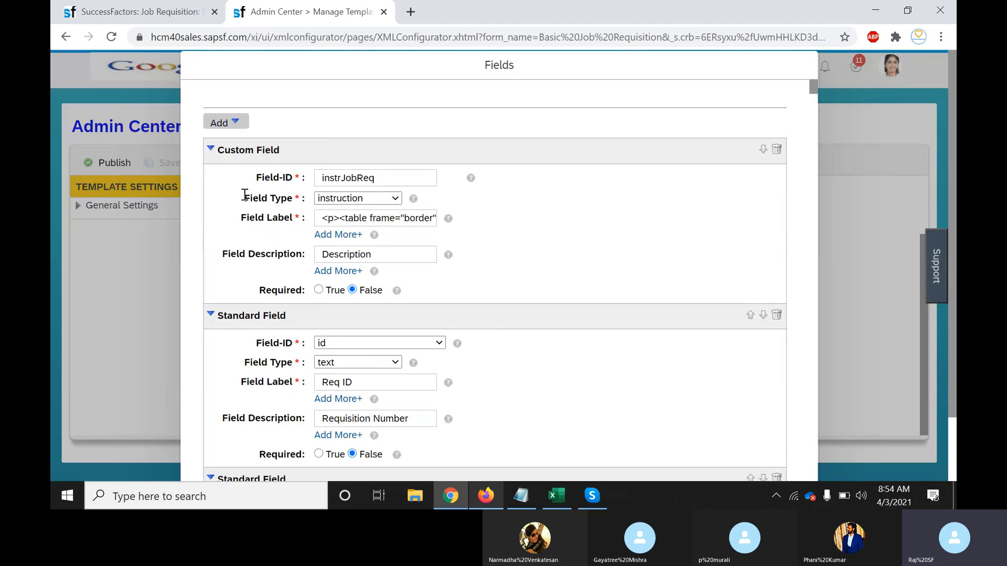
left_click(234, 127)
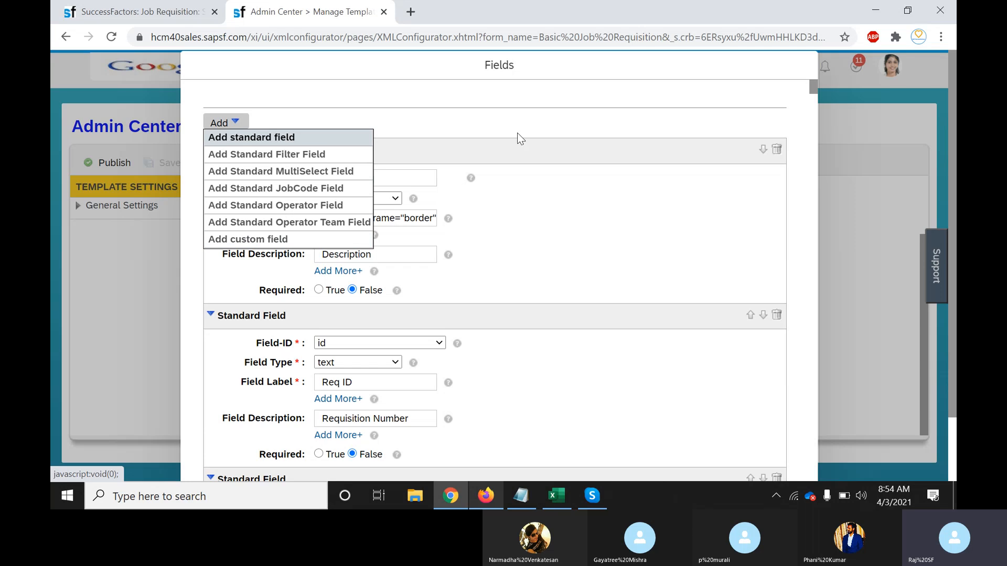
left_click(585, 107)
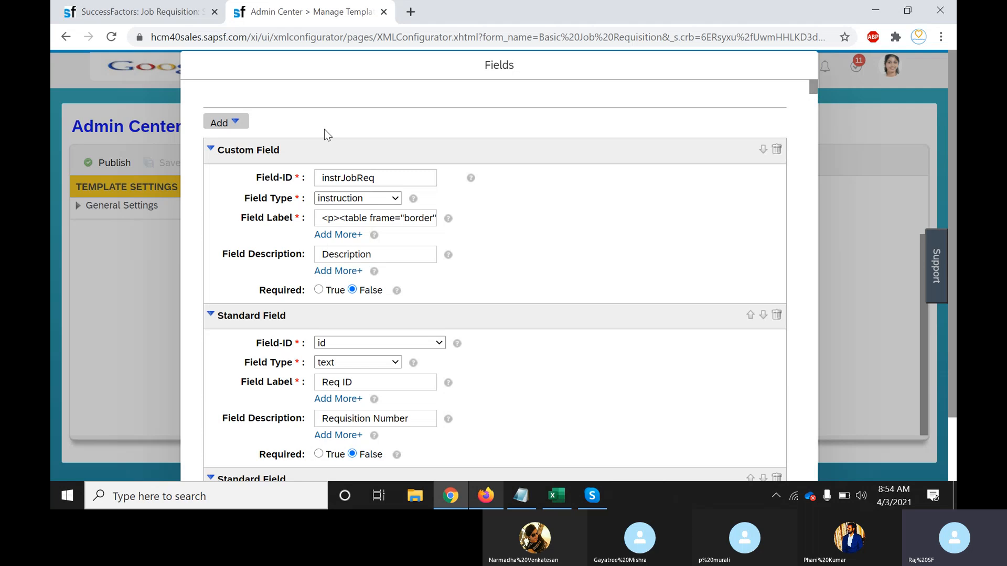
left_click(235, 126)
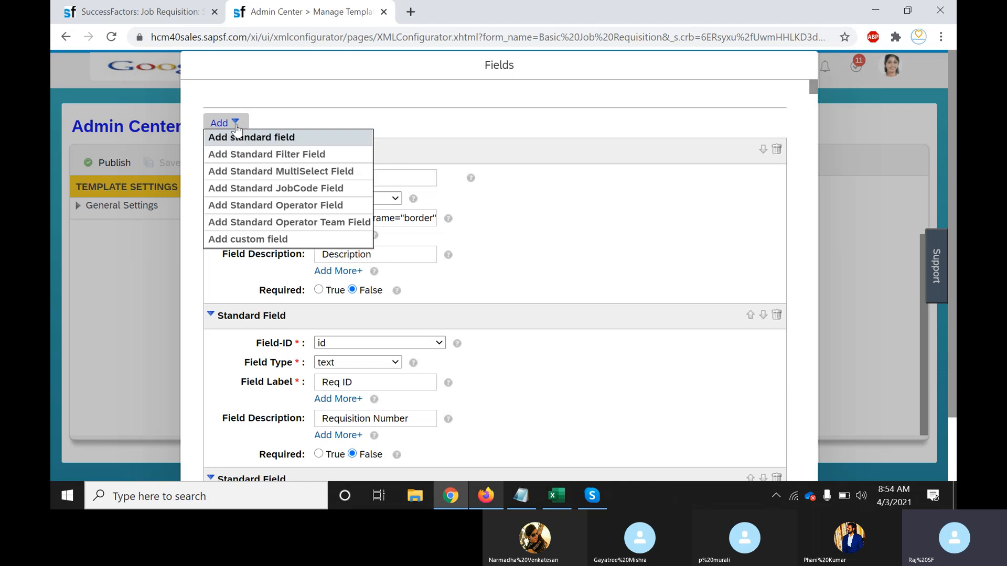
left_click(265, 240)
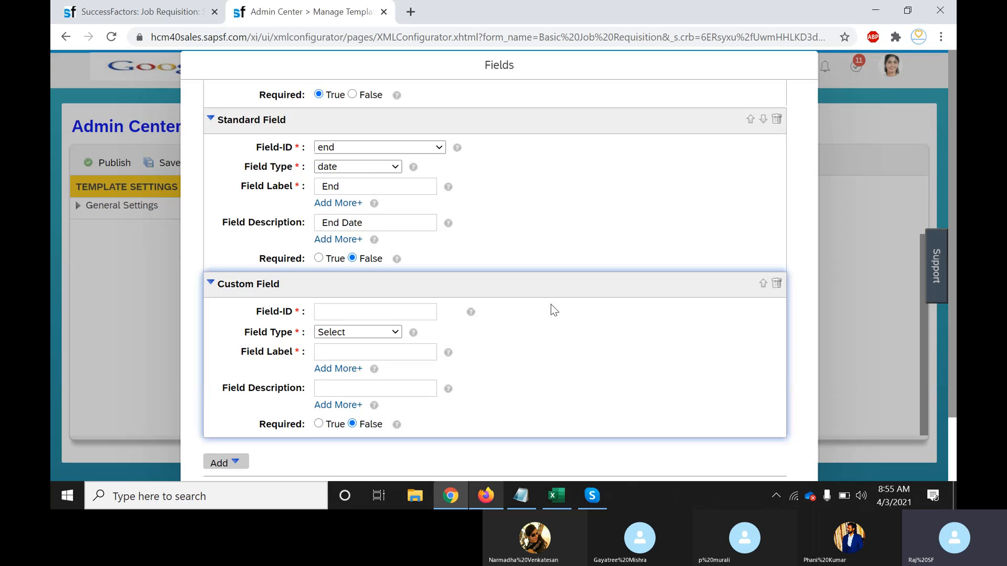
Give the new custom field the Field-ID City_Name
left_click(326, 309)
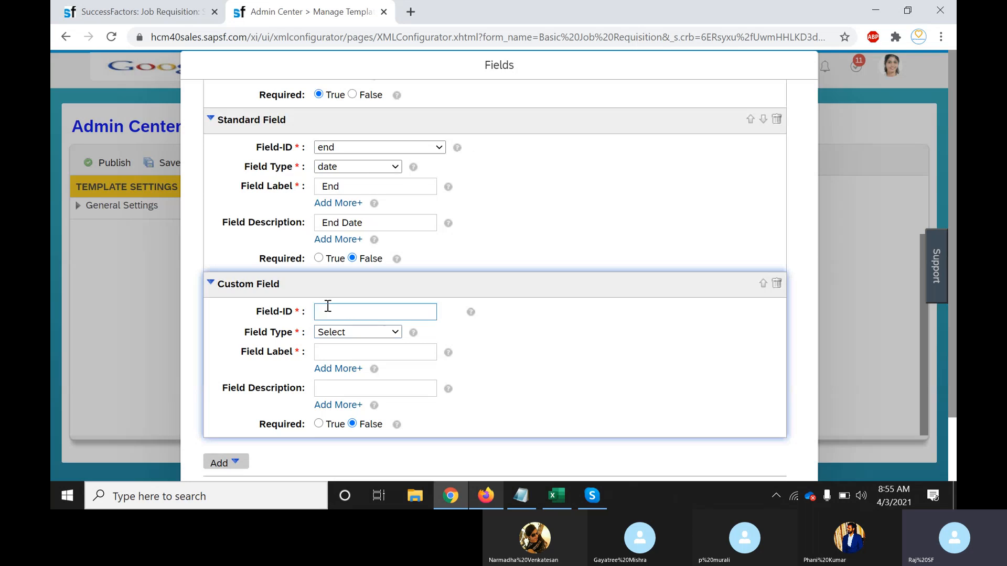
left_click(362, 312)
type("City")
type("Name")
key("BackSpace")
key("BackSpace")
key("BackSpace")
key("BackSpace")
type("_Name")
left_click(379, 335)
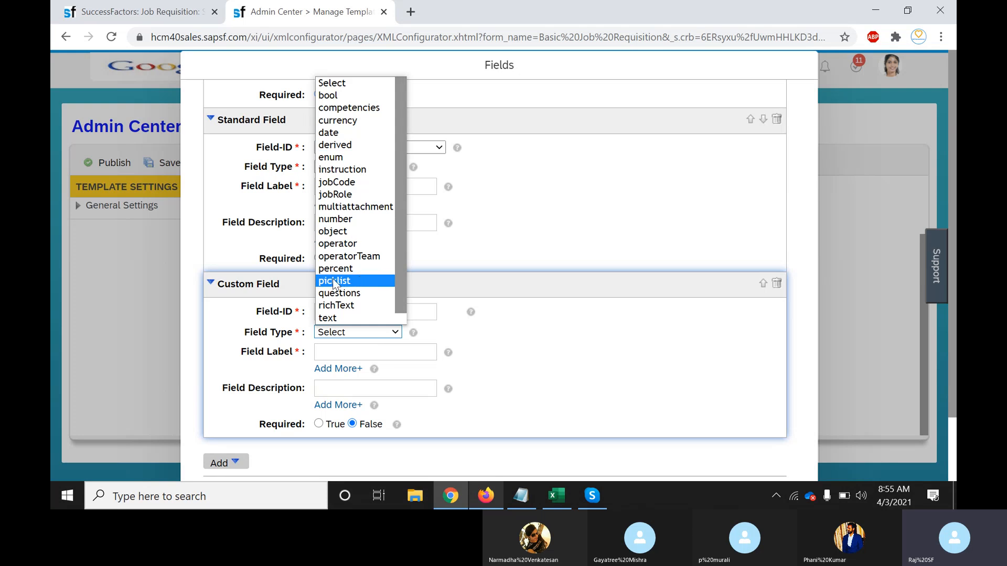
Set the City_Name field type to picklist and its label to City Name
left_click(349, 281)
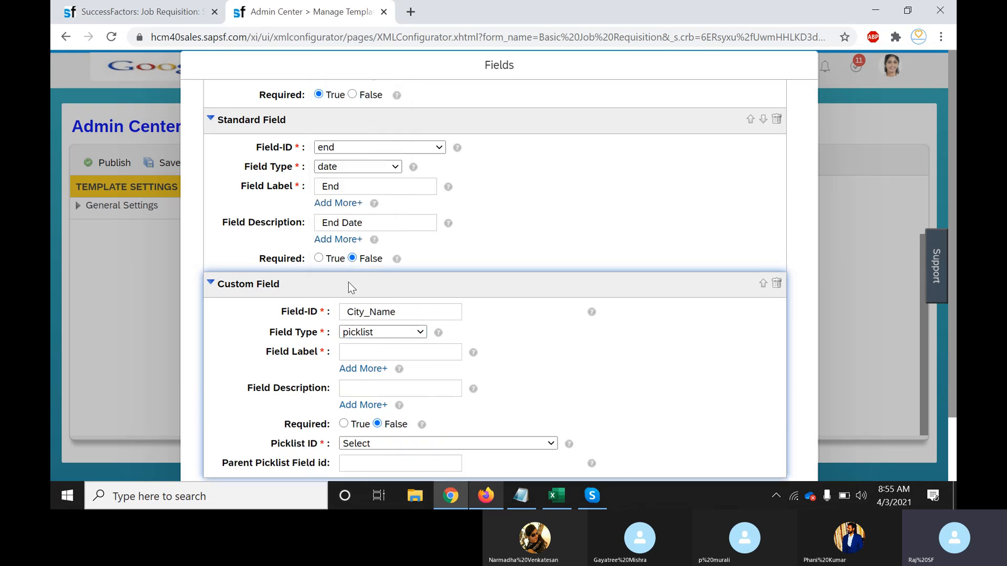
scroll(748, 363, "down", 1)
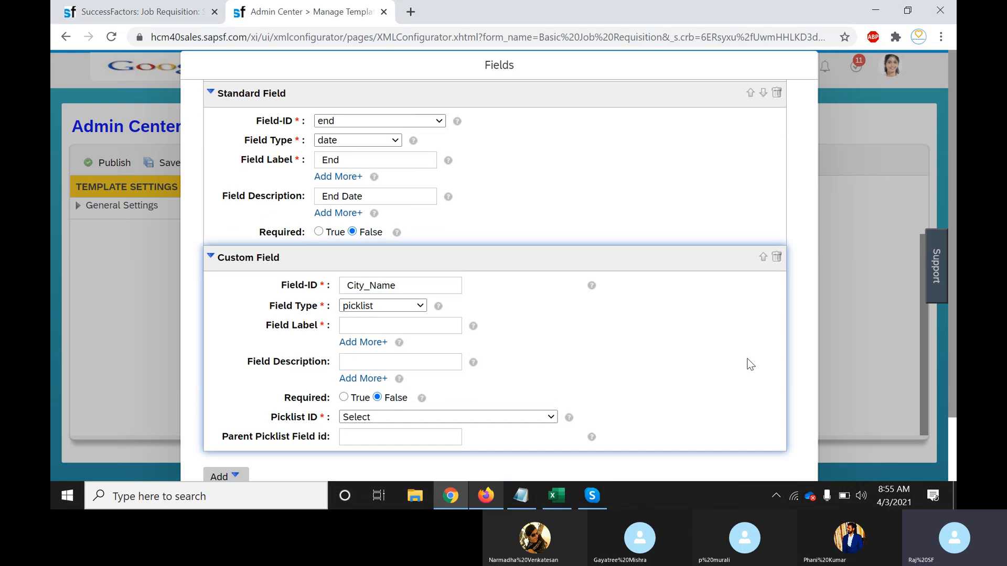
left_click(388, 313)
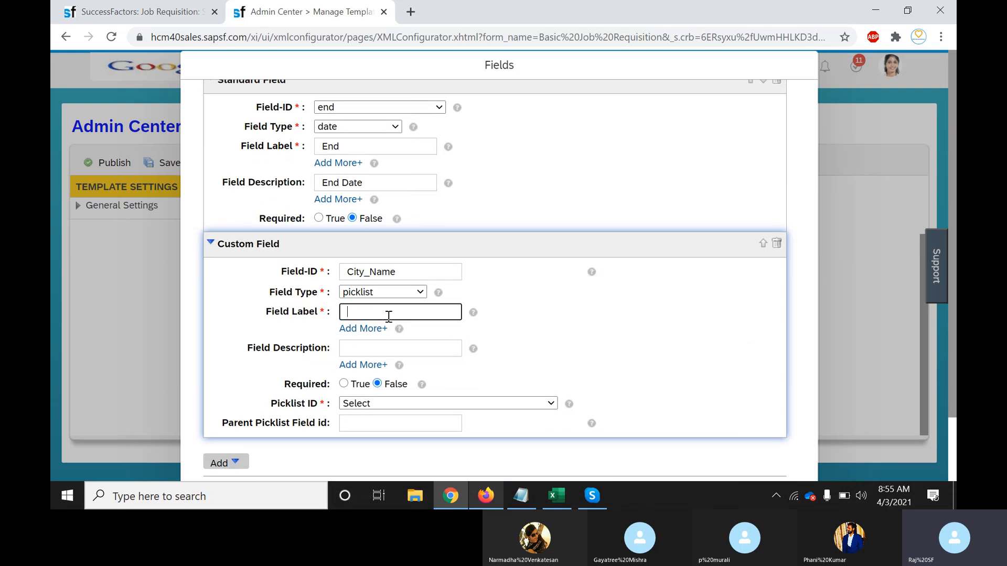
left_click_drag(403, 271, 345, 273)
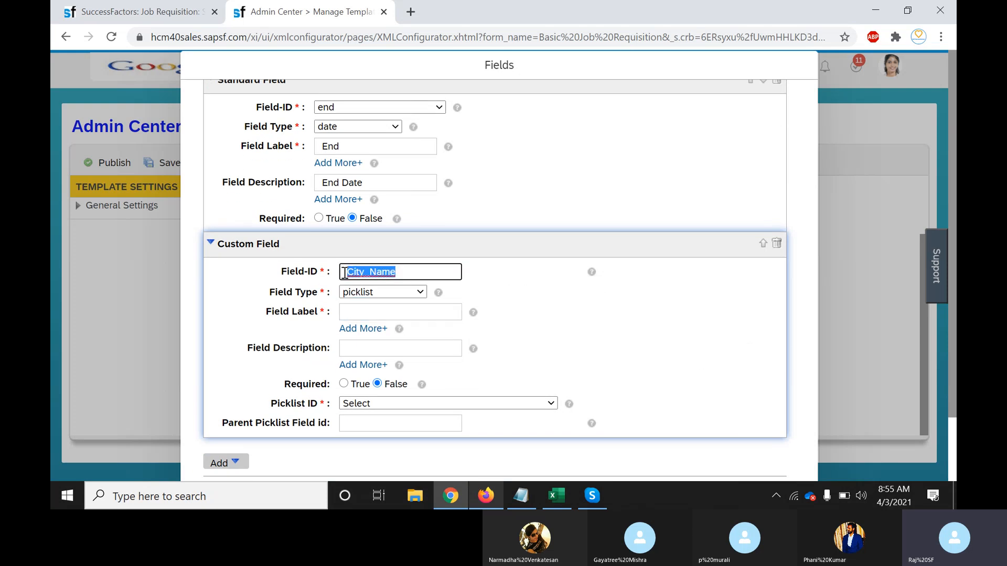
left_click(383, 313)
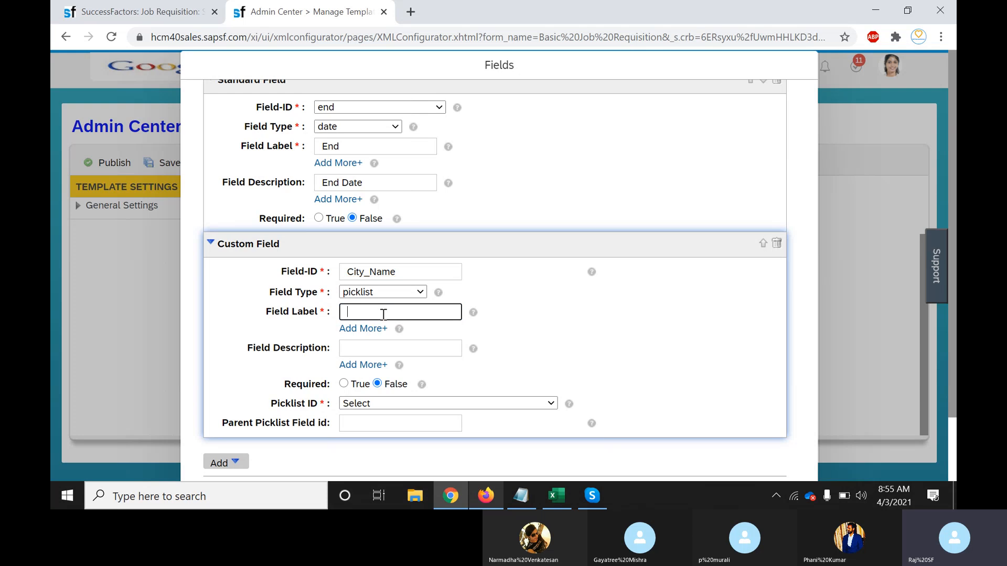
type("City Name")
left_click_drag(406, 313, 340, 314)
left_click(338, 313)
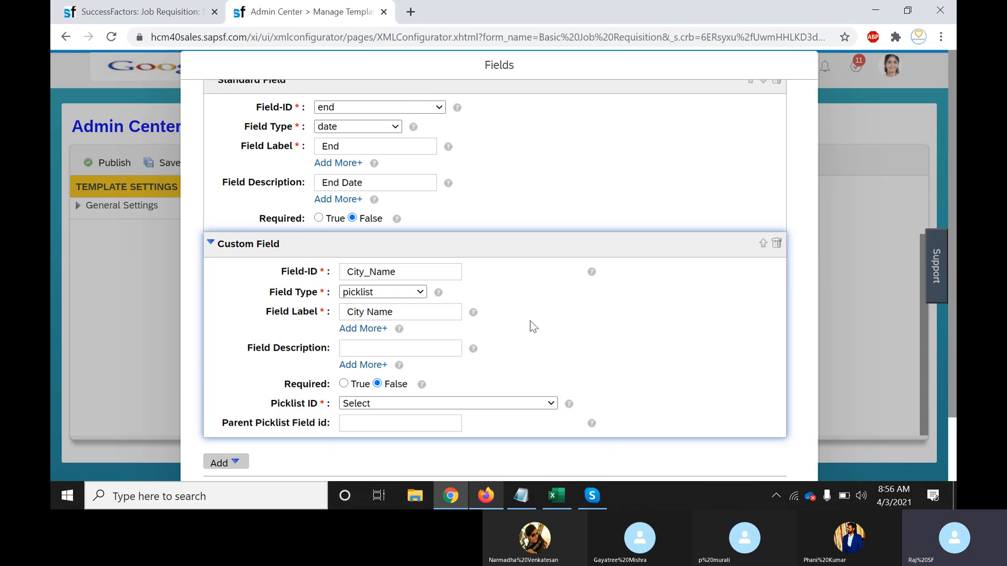
Enter 'City names list' as the City_Name field description
scroll(549, 322, "down", 1)
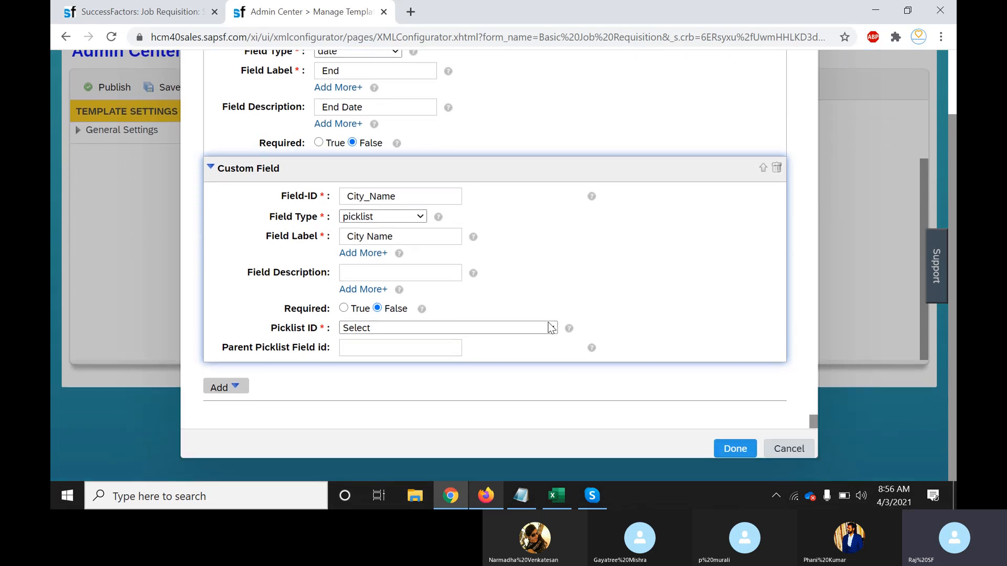
left_click(368, 274)
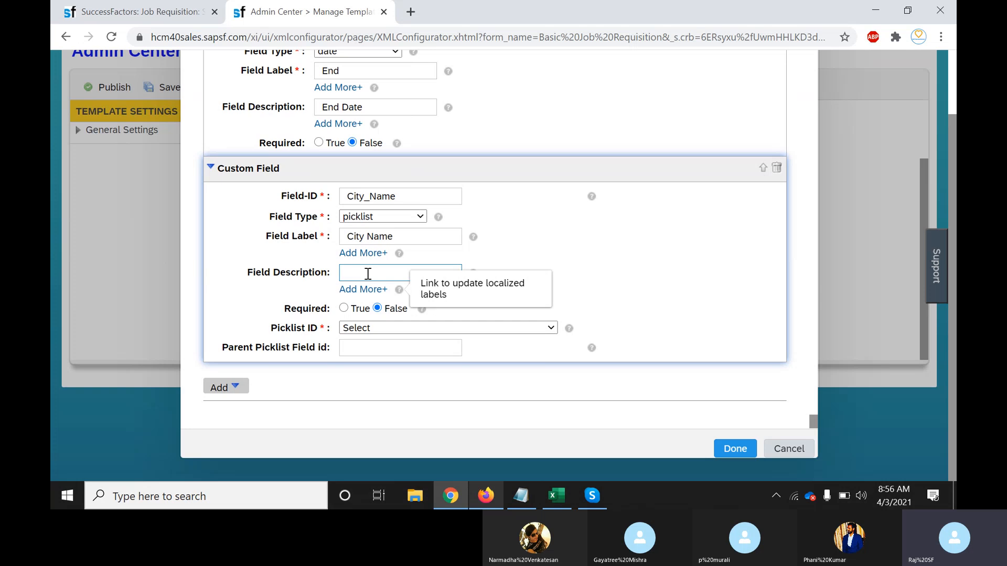
type("City")
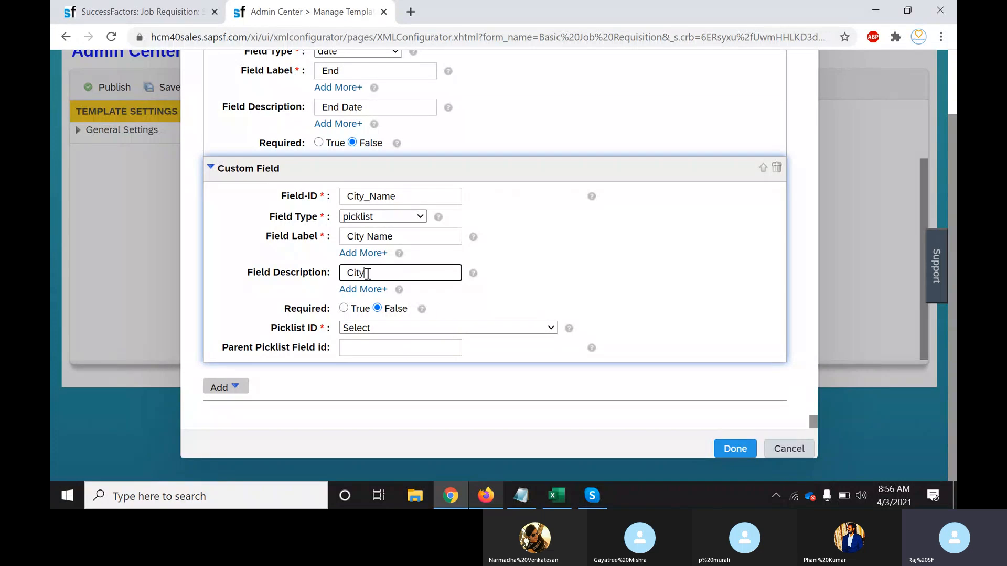
type(" Name")
key("BackSpace")
key("BackSpace")
key("BackSpace")
key("BackSpace")
key("BackSpace")
key("BackSpace")
type("Name")
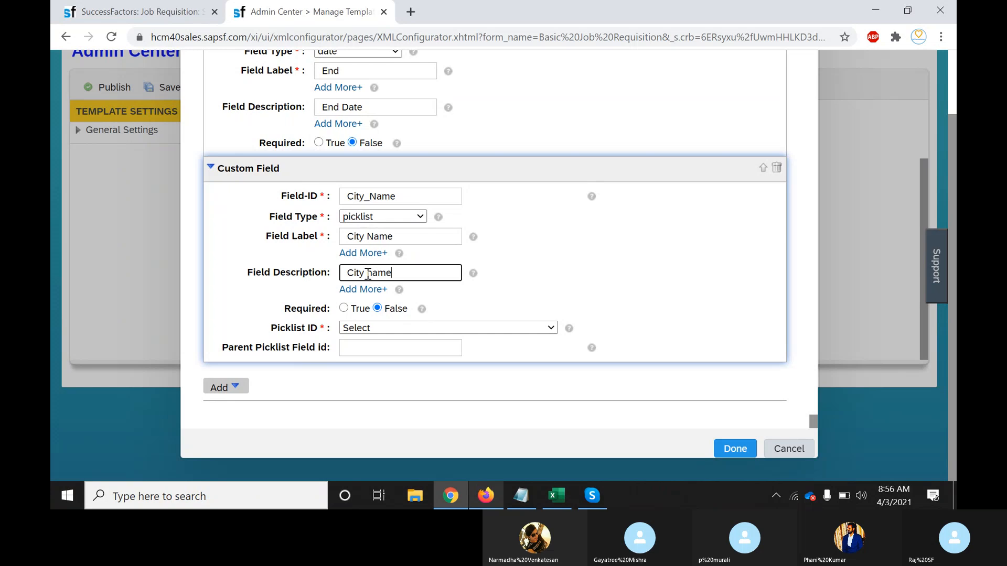
type("s list")
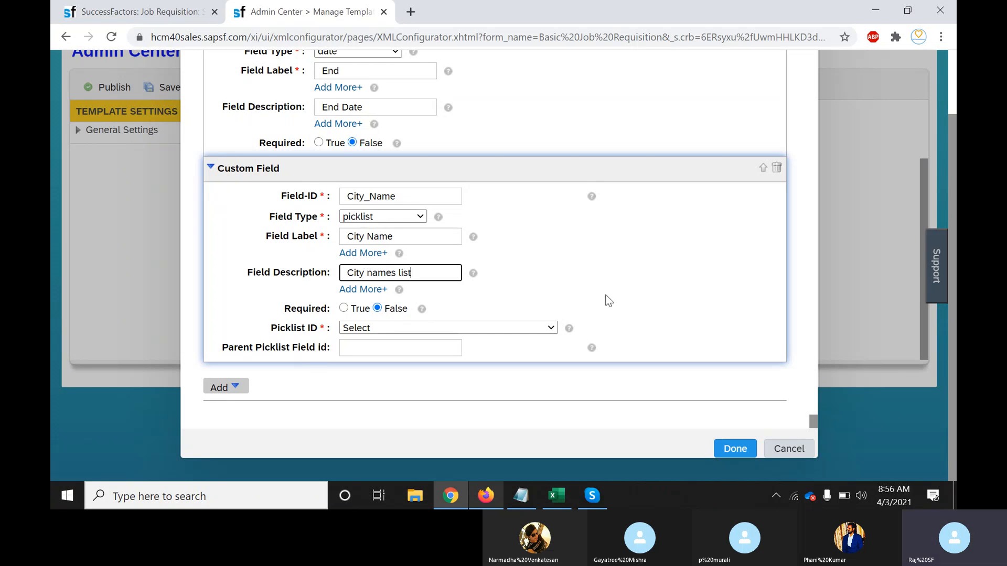
left_click(642, 295)
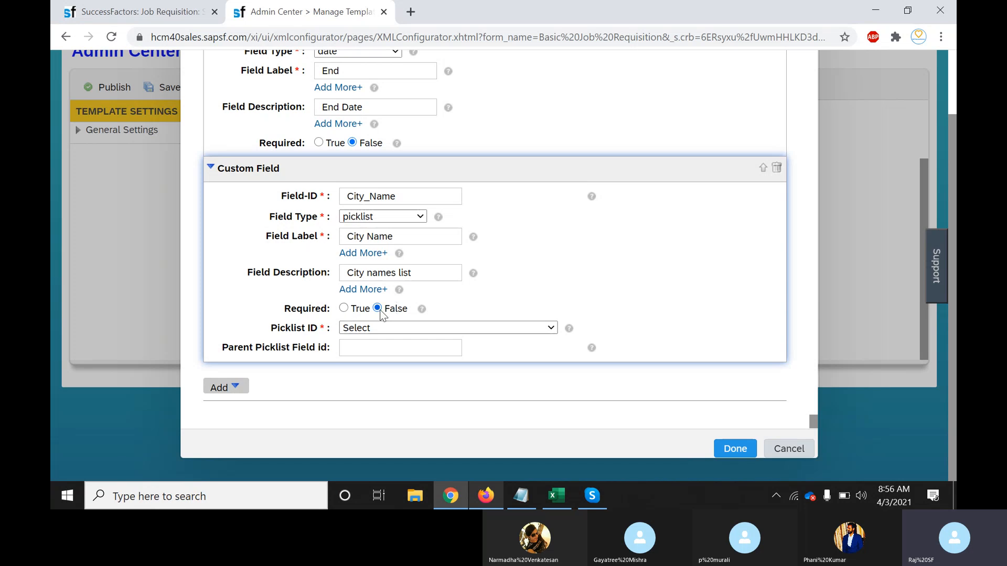
Mark City_Name required, change its field type to text without a picklist, and click Done
left_click(344, 309)
left_click(553, 330)
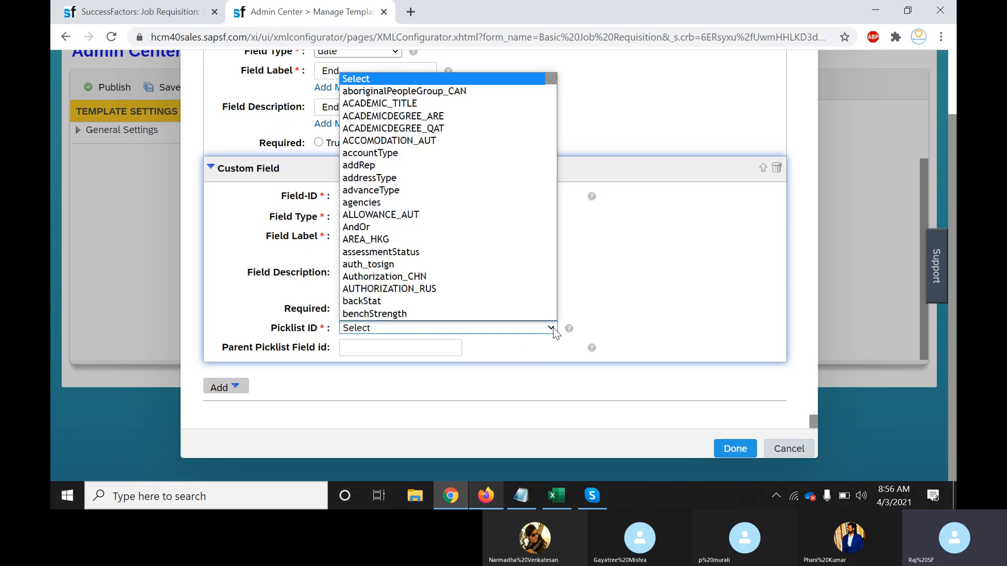
scroll(451, 210, "down", 1)
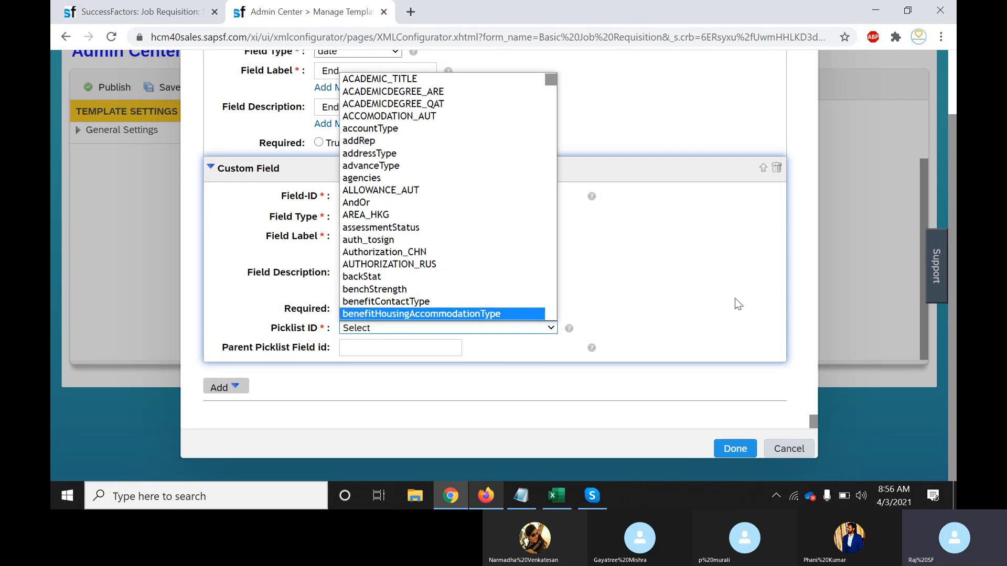
left_click(694, 299)
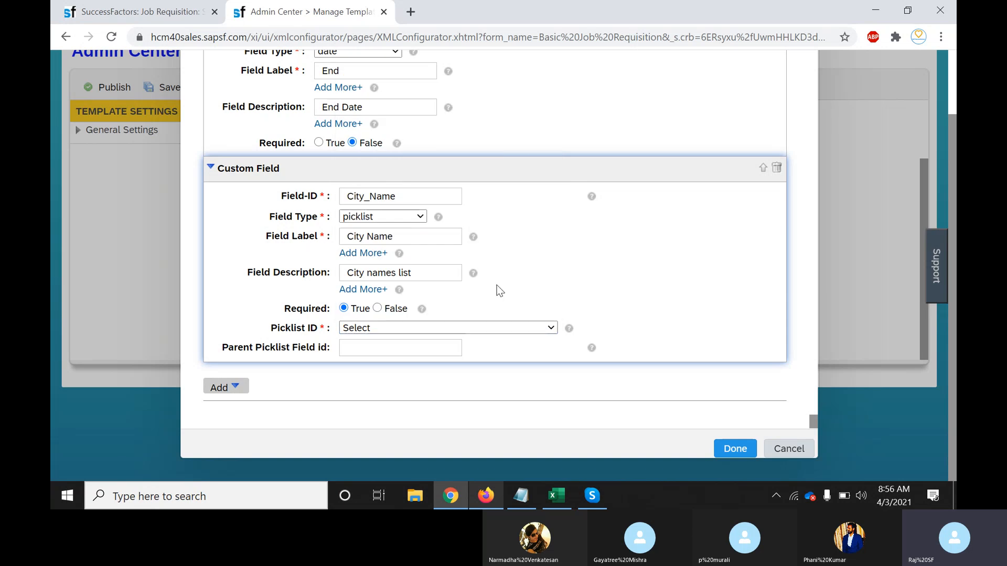
left_click(421, 217)
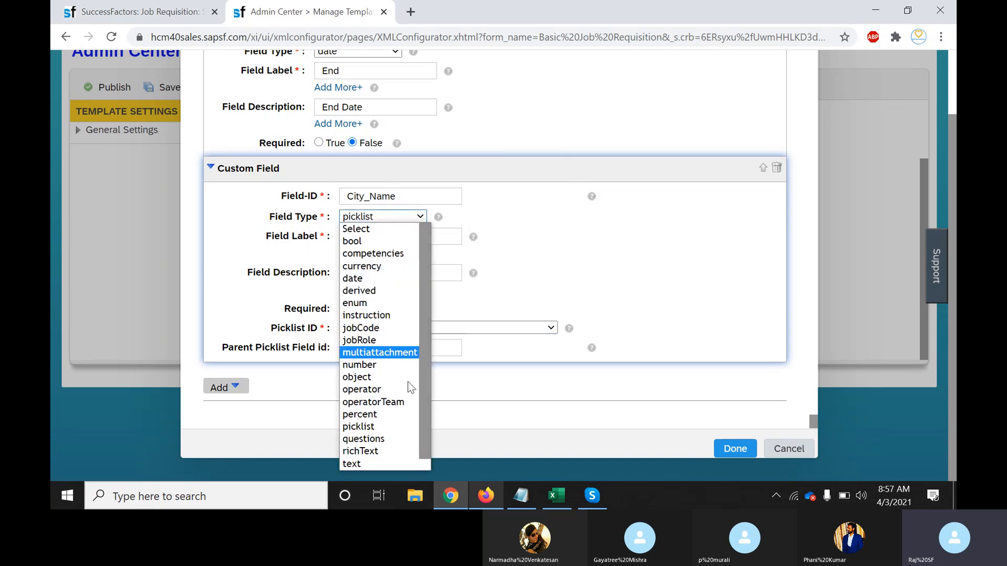
left_click(368, 462)
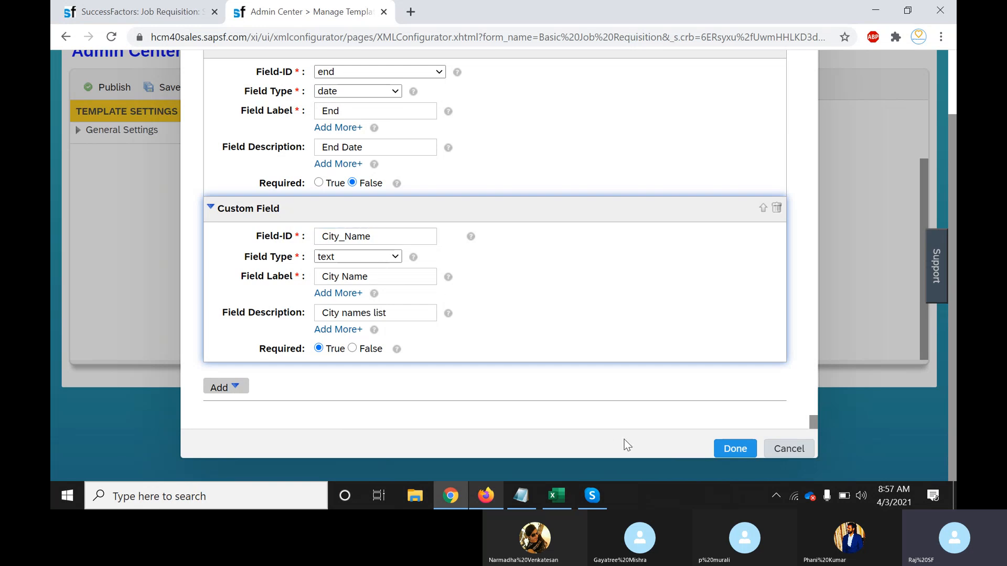
left_click(734, 448)
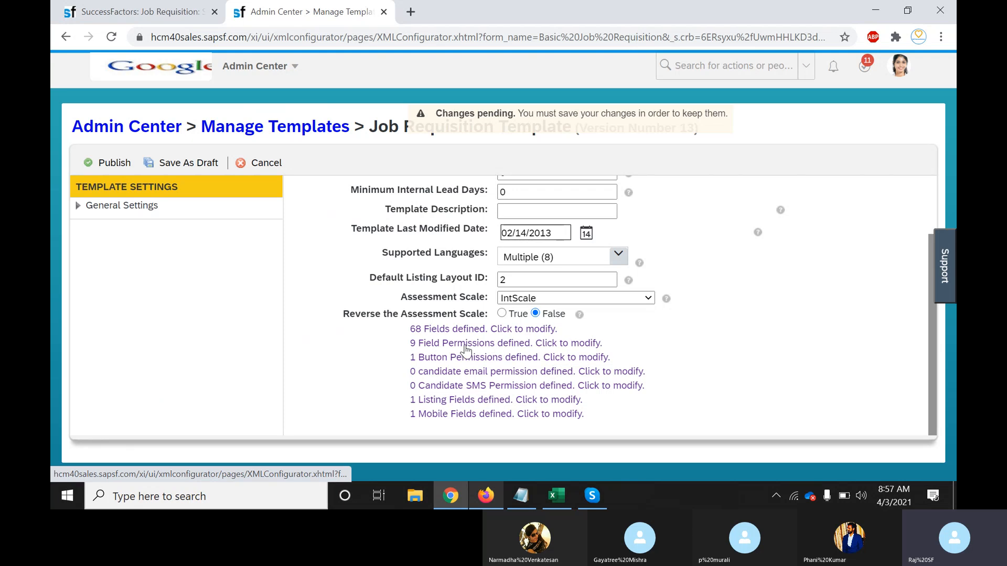
Type a 'Recruiter HM' line under the city note in Notepad, then switch back to Chrome
left_click(520, 495)
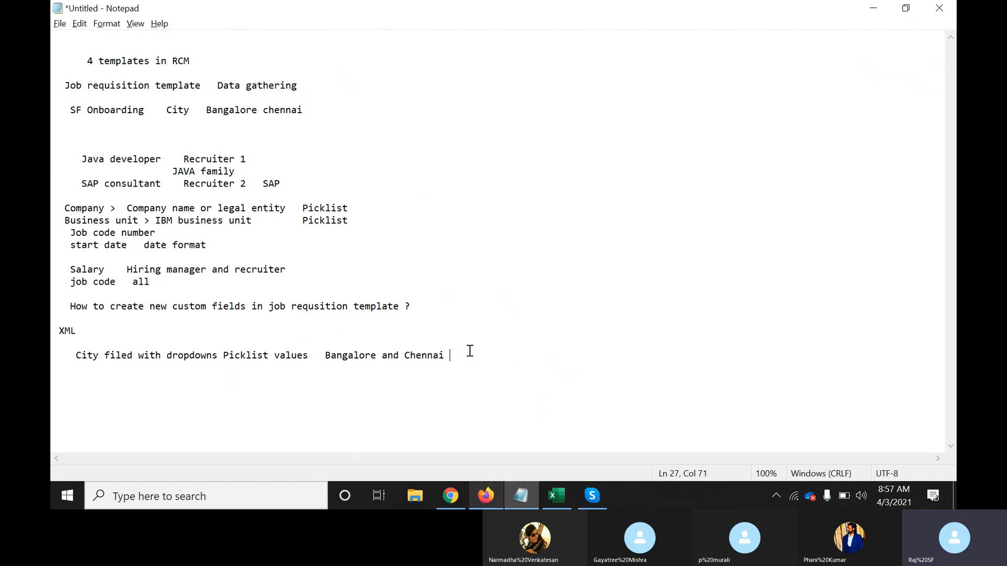
key("Return")
key("Return")
type("Recruiter HM")
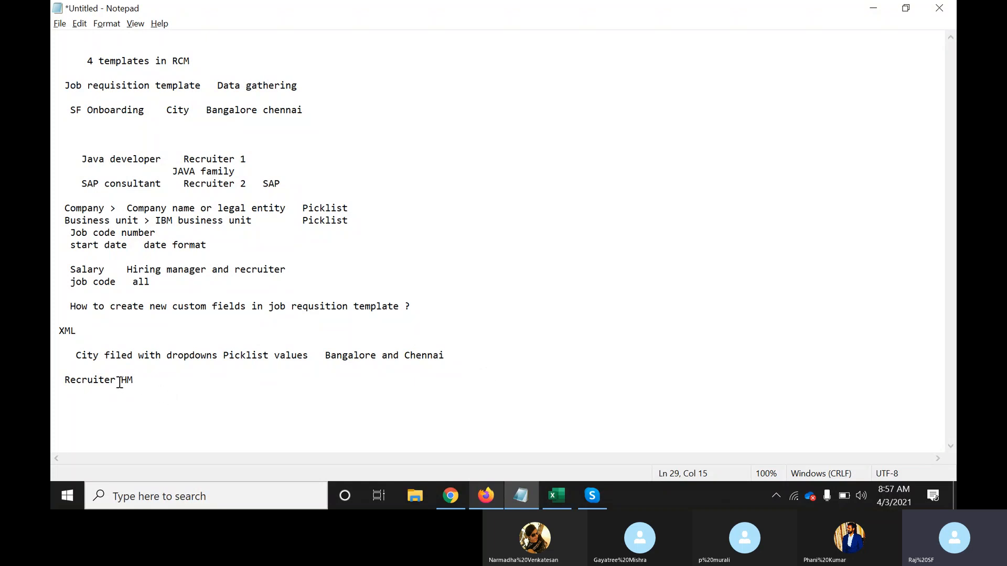
left_click_drag(122, 384, 58, 381)
left_click(63, 384)
left_click(122, 381)
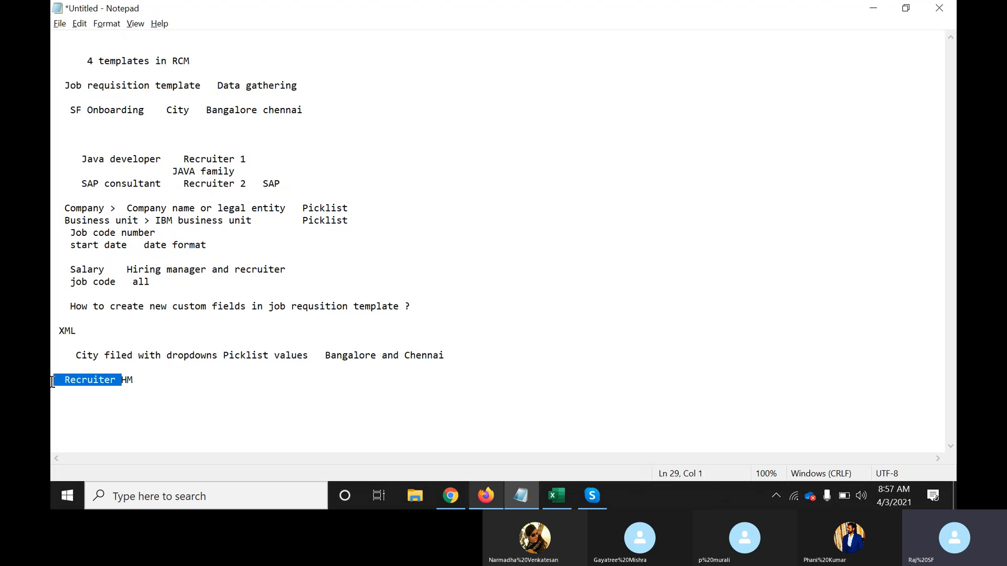
left_click(149, 380)
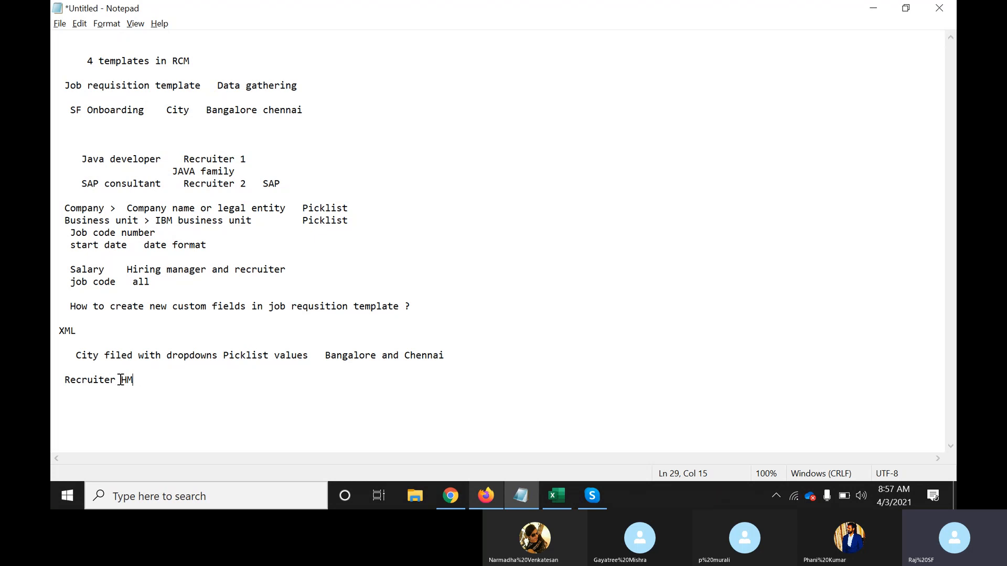
left_click_drag(122, 381, 54, 381)
left_click(167, 393)
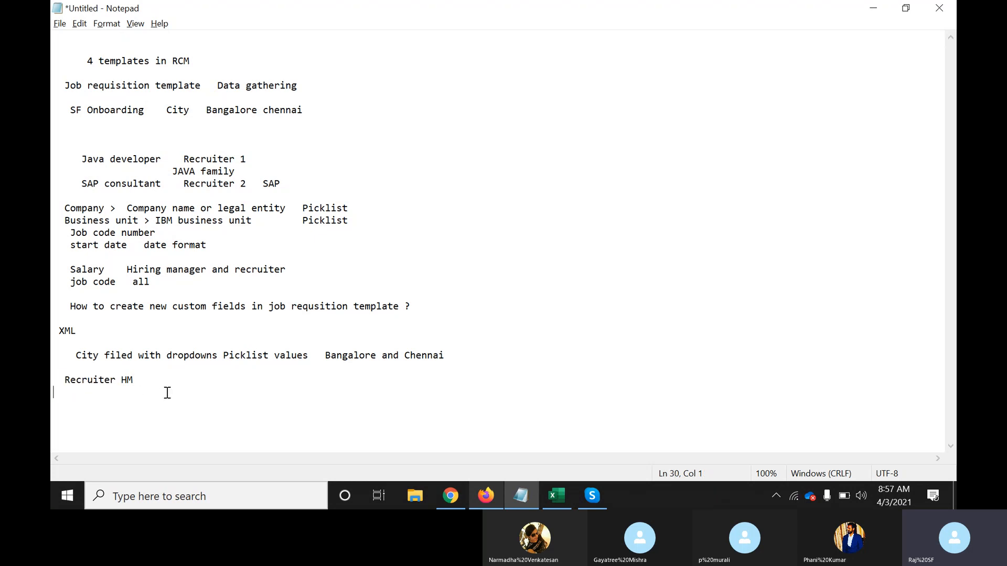
double_click(104, 379)
key("alt+Tab")
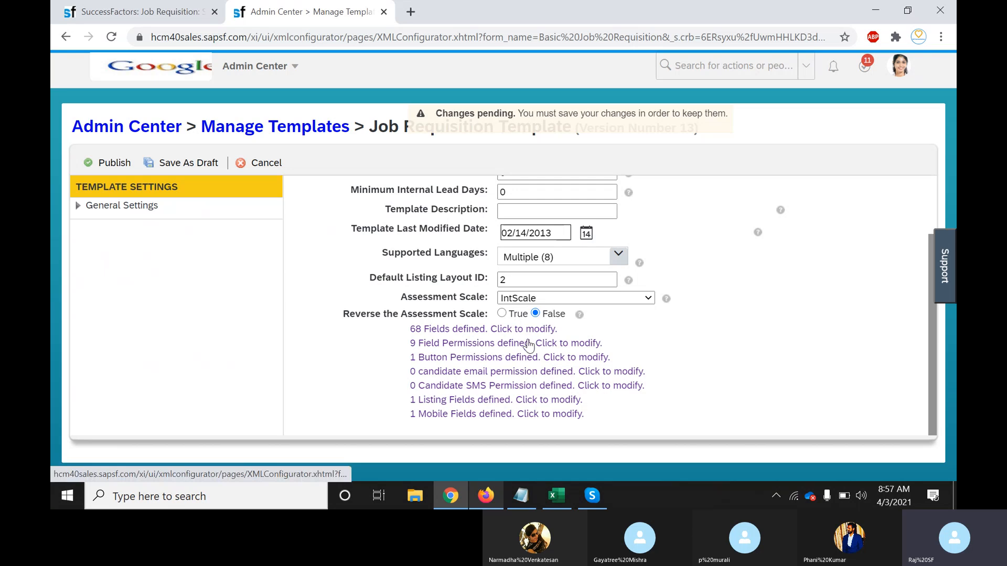
Open the template's 9 defined Field Permissions, then switch to Notepad
left_click(566, 346)
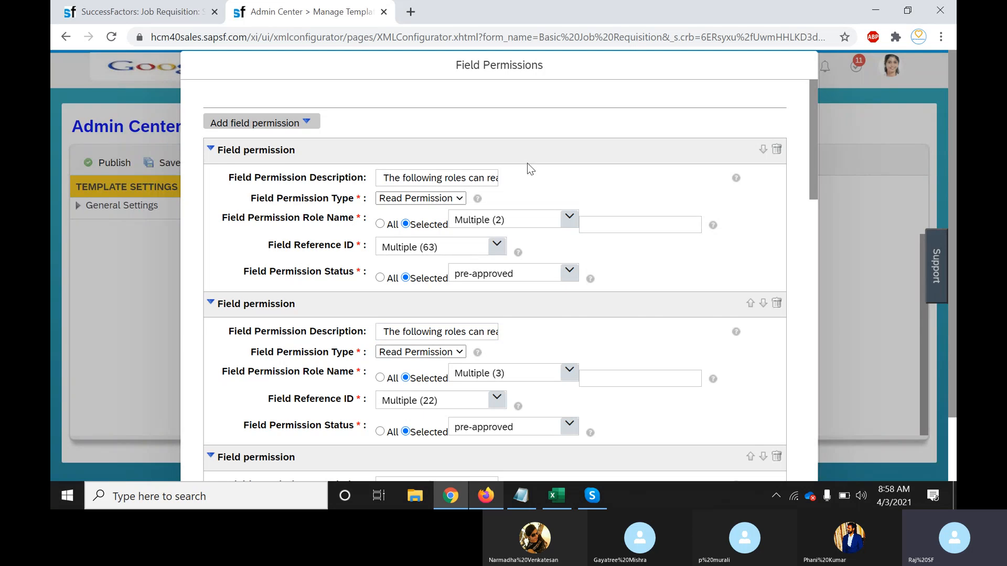
left_click(524, 494)
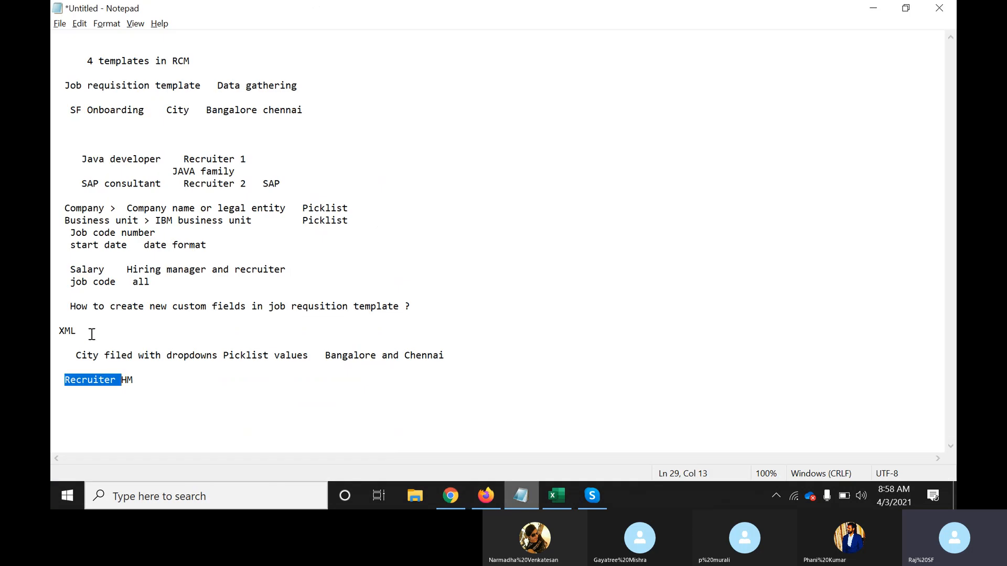
Add a 'Salary field HM' line below the Recruiter HM note in Notepad
left_click_drag(104, 353, 76, 356)
left_click(76, 356)
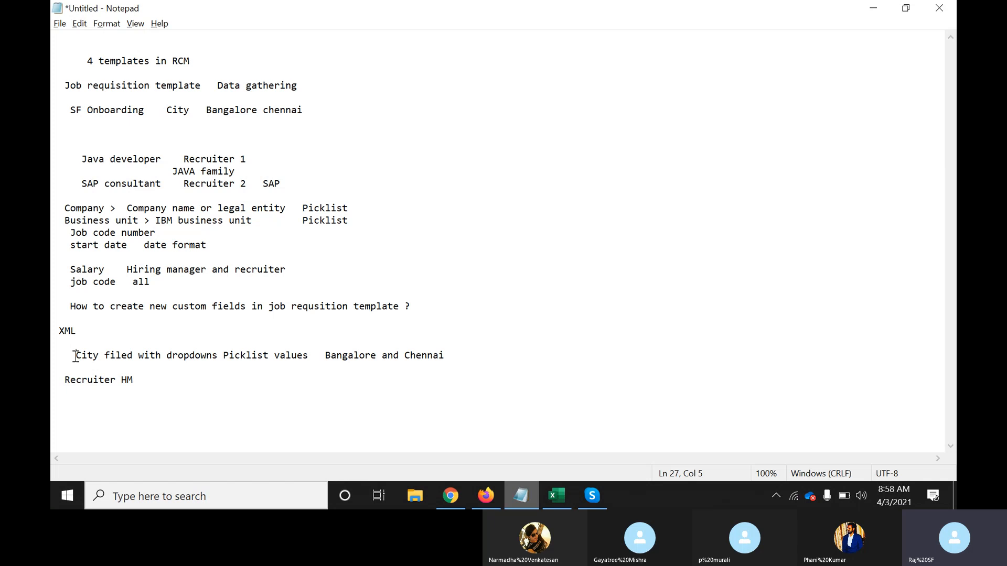
key("alt+Tab")
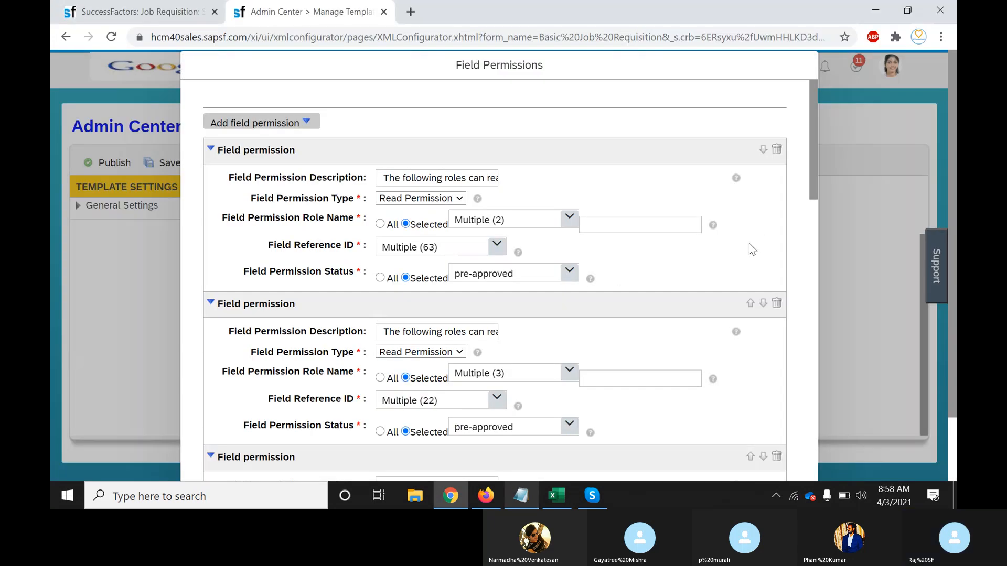
key("alt+Tab")
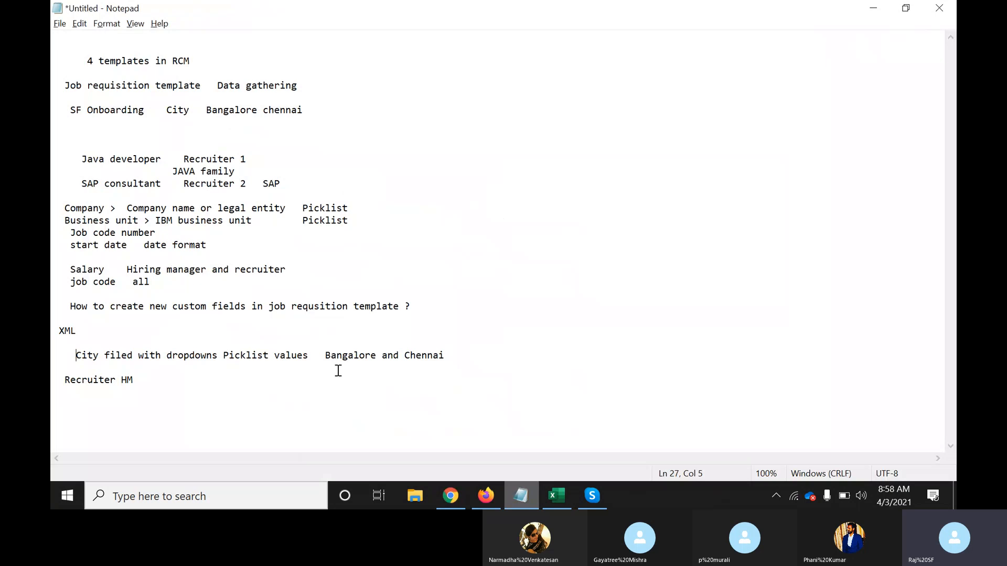
left_click(165, 381)
key("Return")
key("Return")
type("Salary field ")
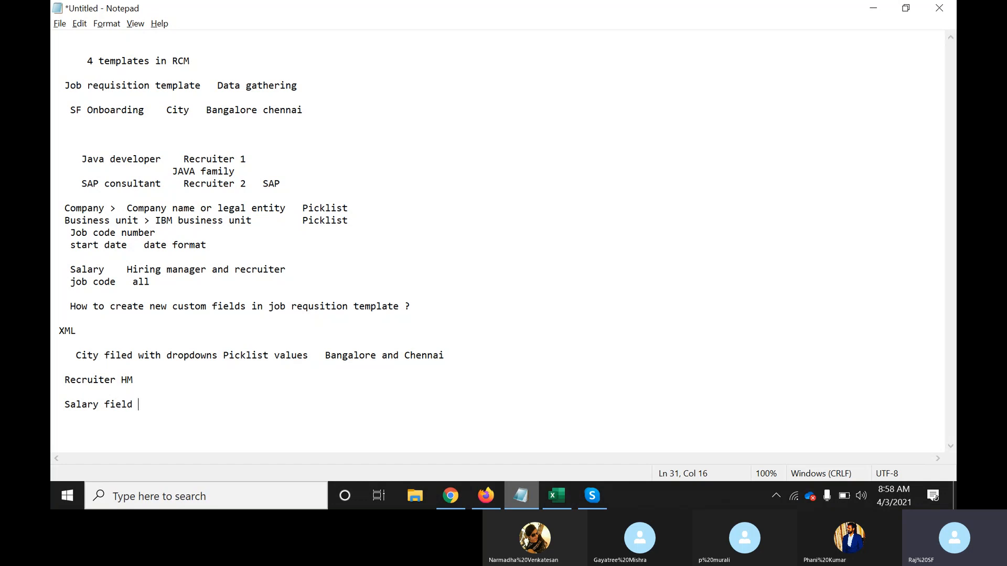
type("HM")
Review the City, Recruiter and Salary notes, then return to the Field Permissions dialog
left_click_drag(62, 405, 155, 409)
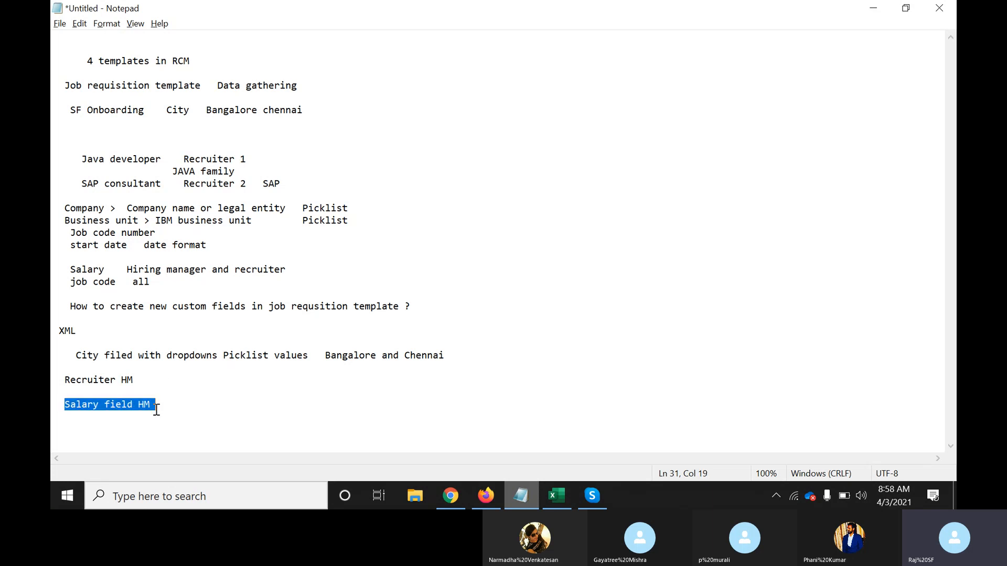
left_click(156, 409)
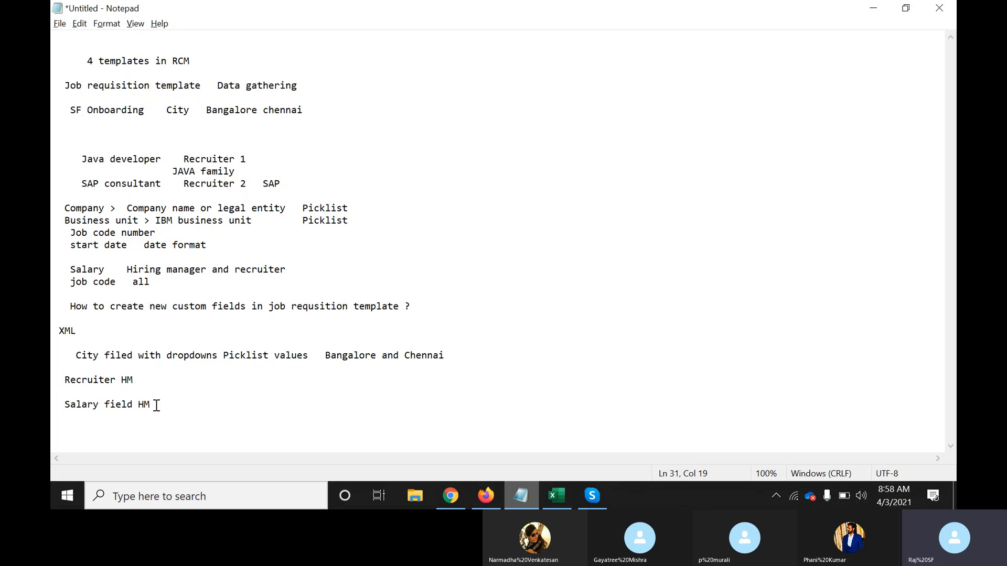
double_click(95, 378)
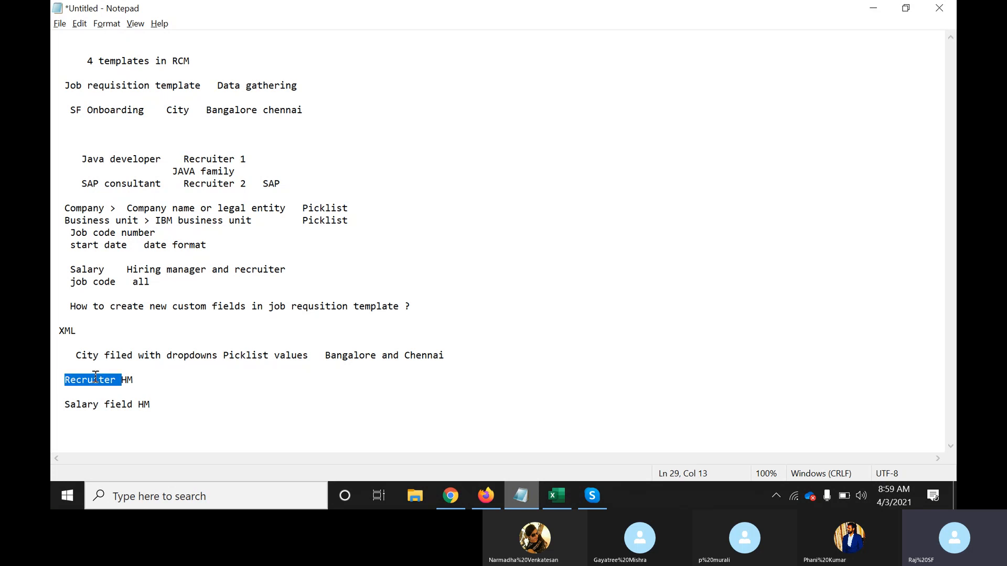
left_click_drag(154, 406, 75, 408)
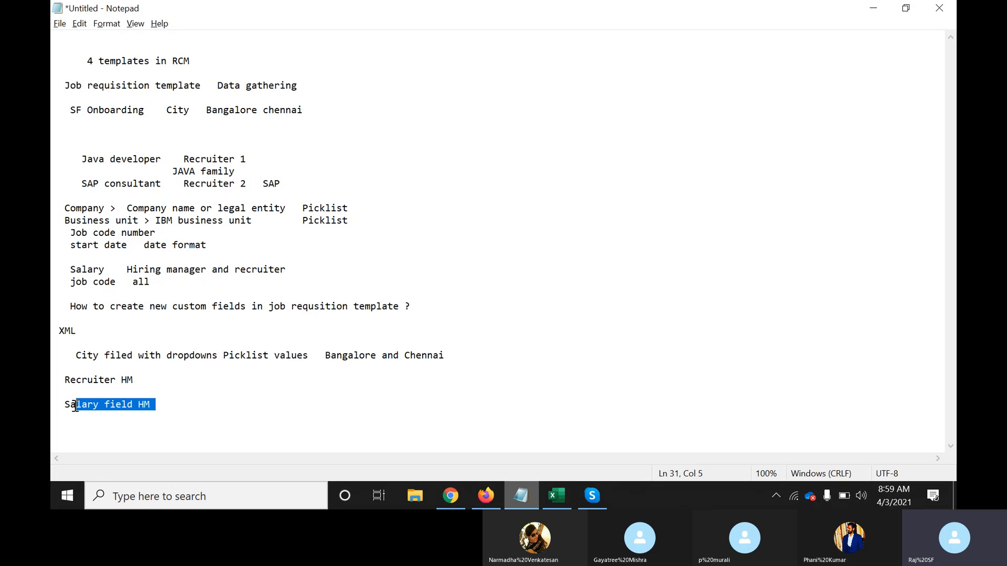
left_click(75, 407)
left_click(157, 405)
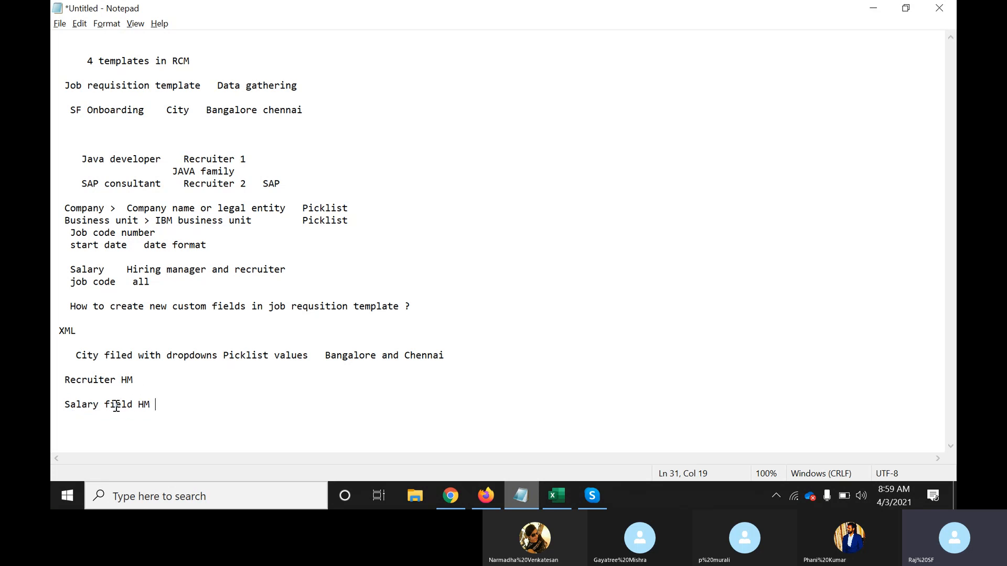
left_click_drag(75, 358, 99, 355)
left_click(99, 356)
double_click(99, 380)
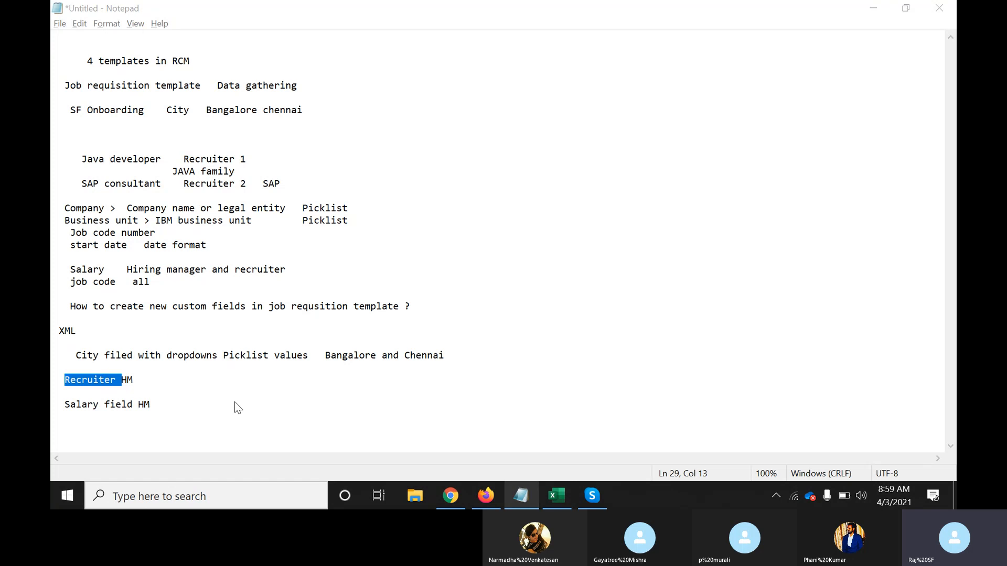
key("alt+Tab")
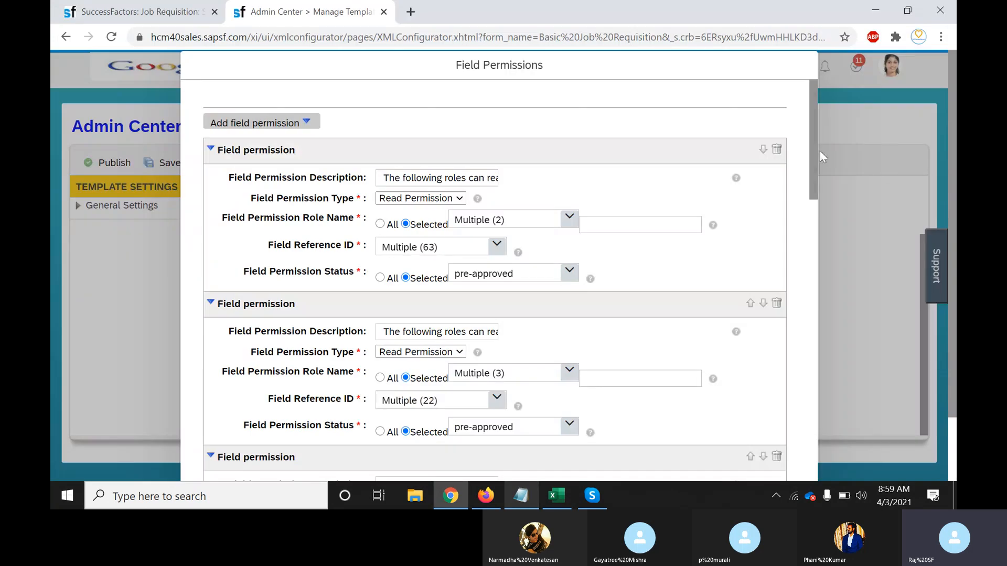
Add a new empty field permission entry at the end of the list
mouse_move(816, 155)
left_mouse_down()
mouse_move(809, 195)
mouse_move(811, 149)
left_mouse_up()
left_click(249, 131)
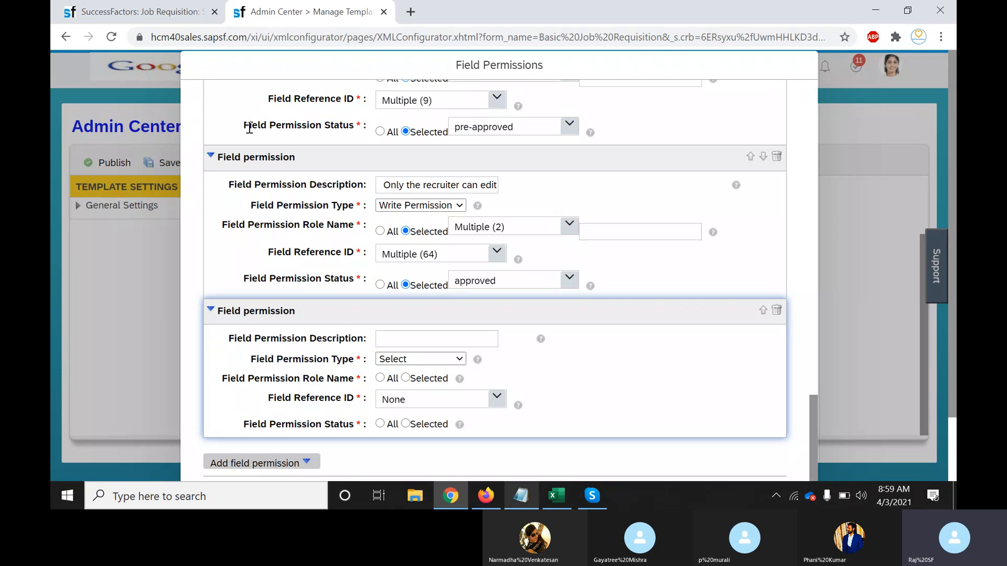
Describe the new permission as 'Recruiters only' and set its type to Write Permission
left_click(408, 338)
type("Recruiter ")
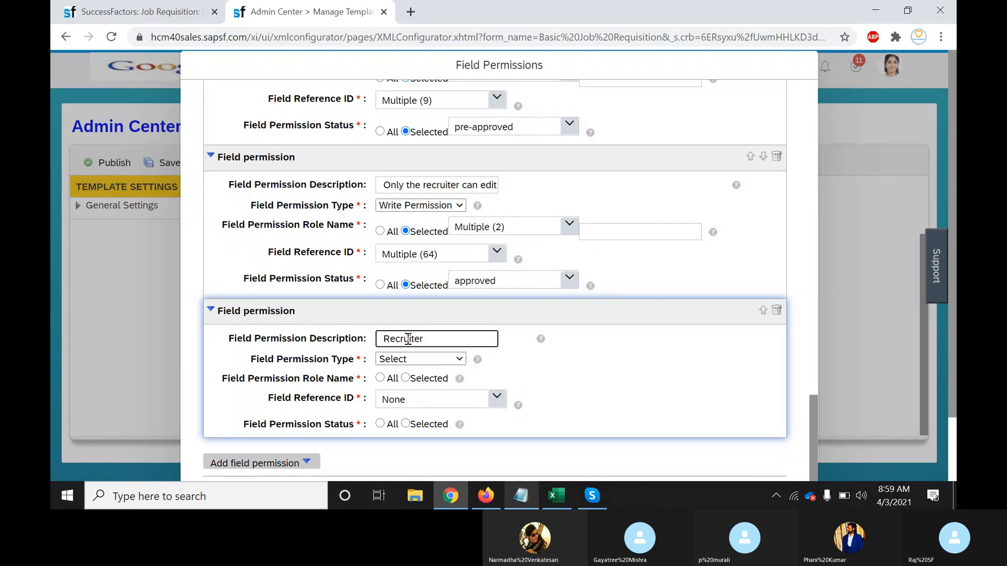
type("only")
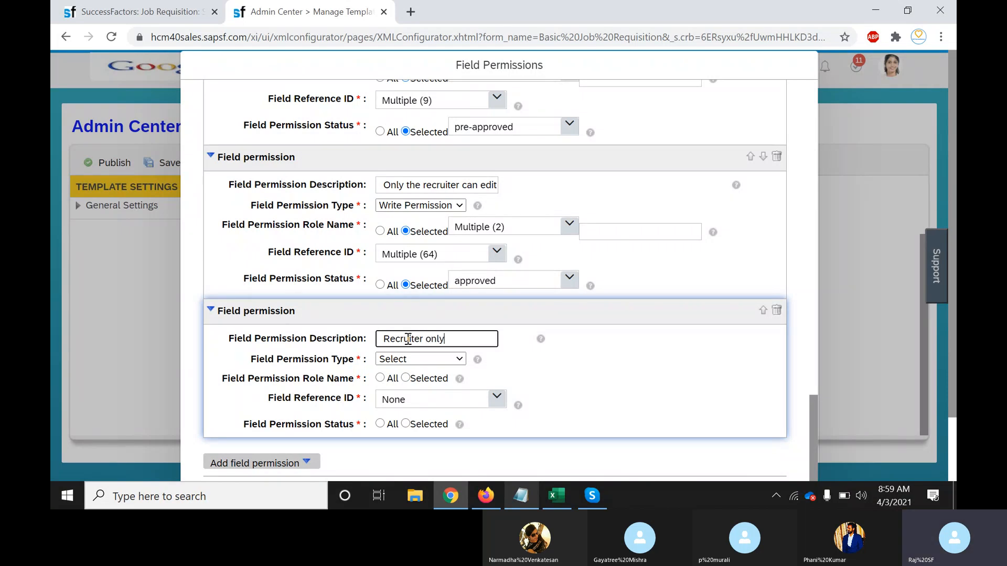
left_click(426, 340)
type("s")
left_click(460, 365)
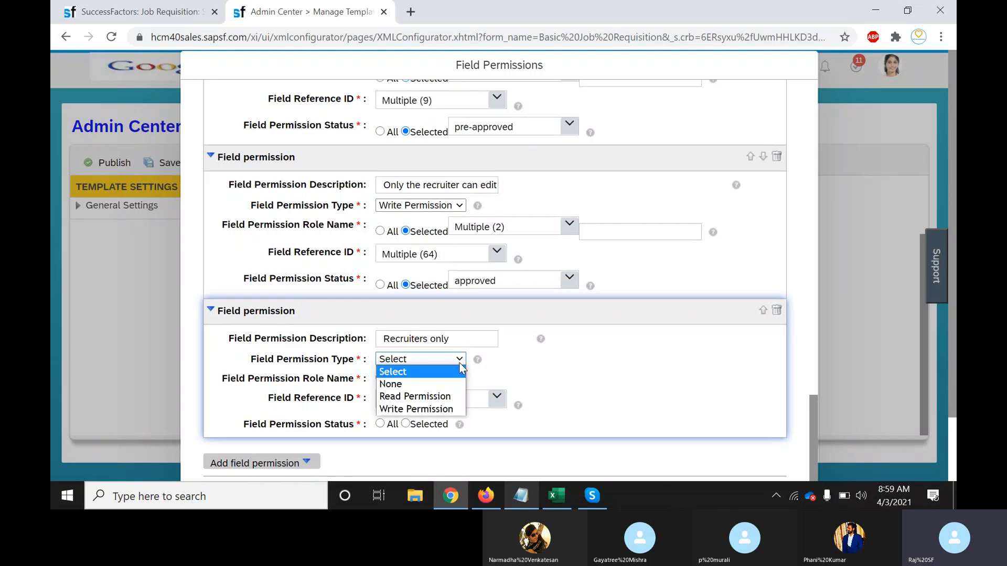
left_click(412, 410)
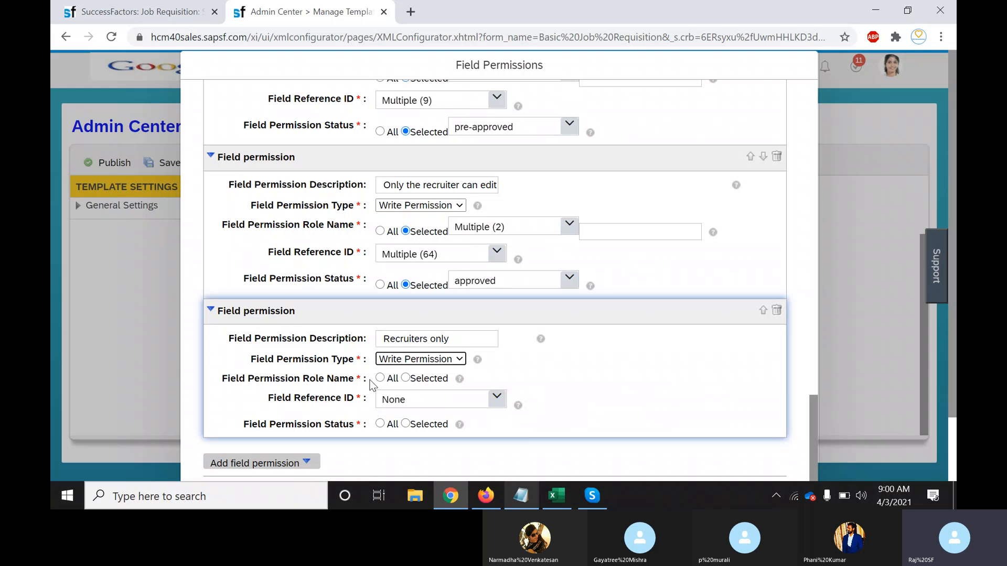
Restrict the permission to selected roles, choosing Recruiter
left_click(407, 379)
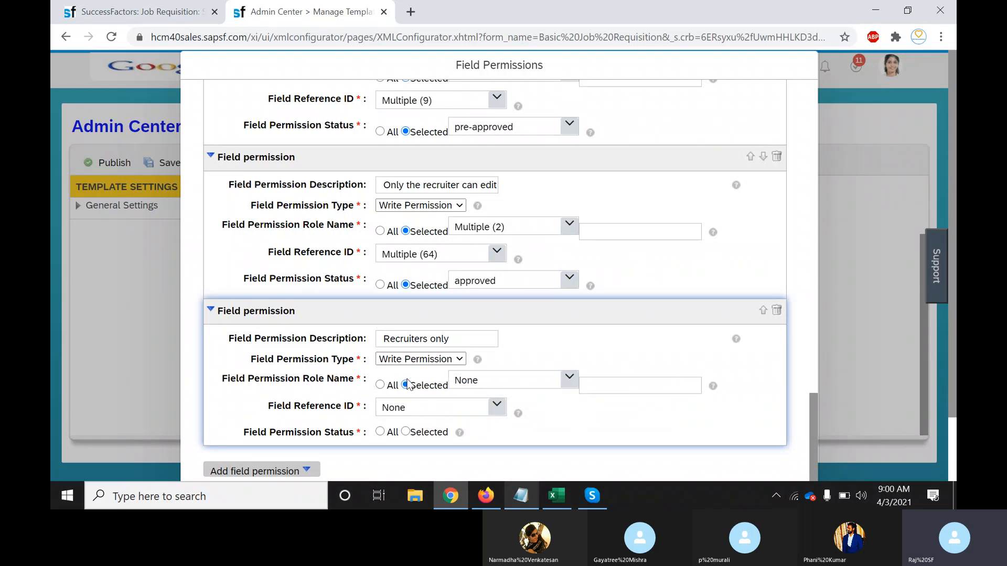
left_click(568, 382)
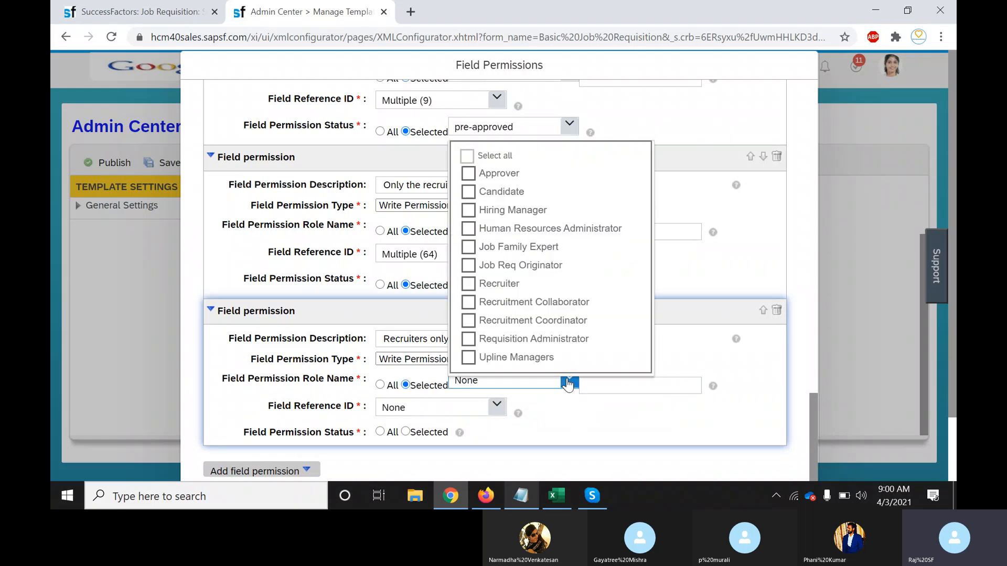
left_click(484, 283)
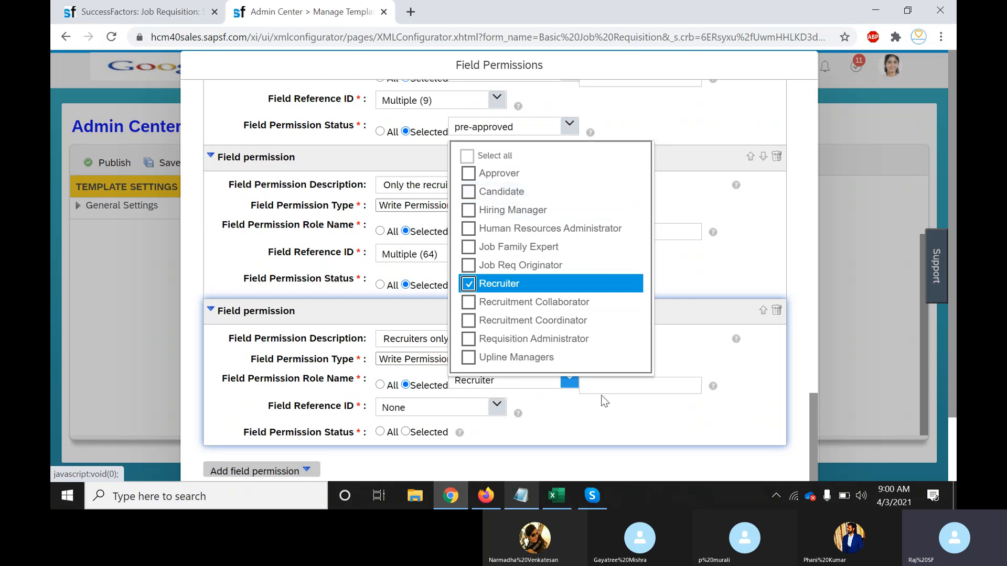
left_click(682, 424)
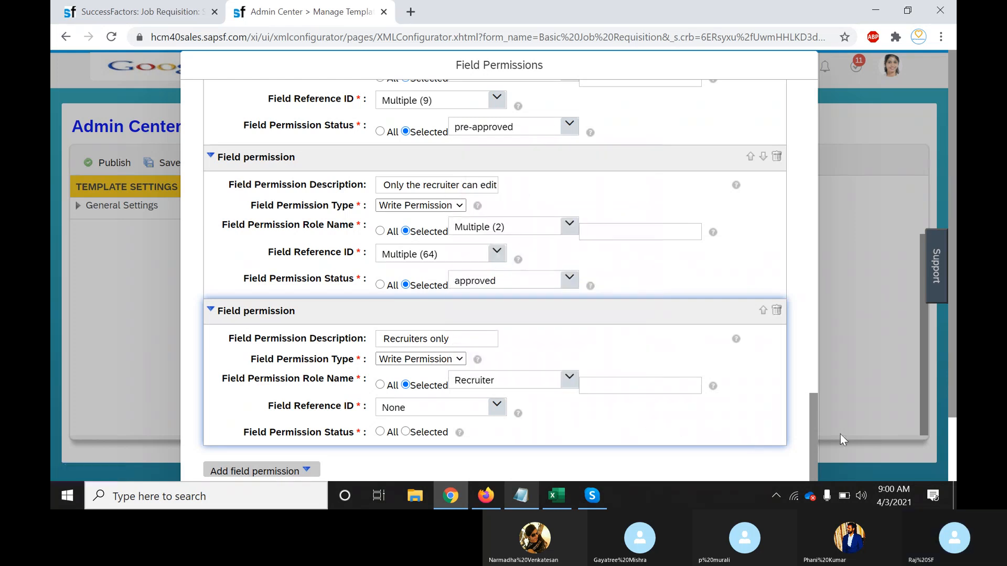
Set the permission's Field Reference ID to City_Name
scroll(574, 379, "down", 2)
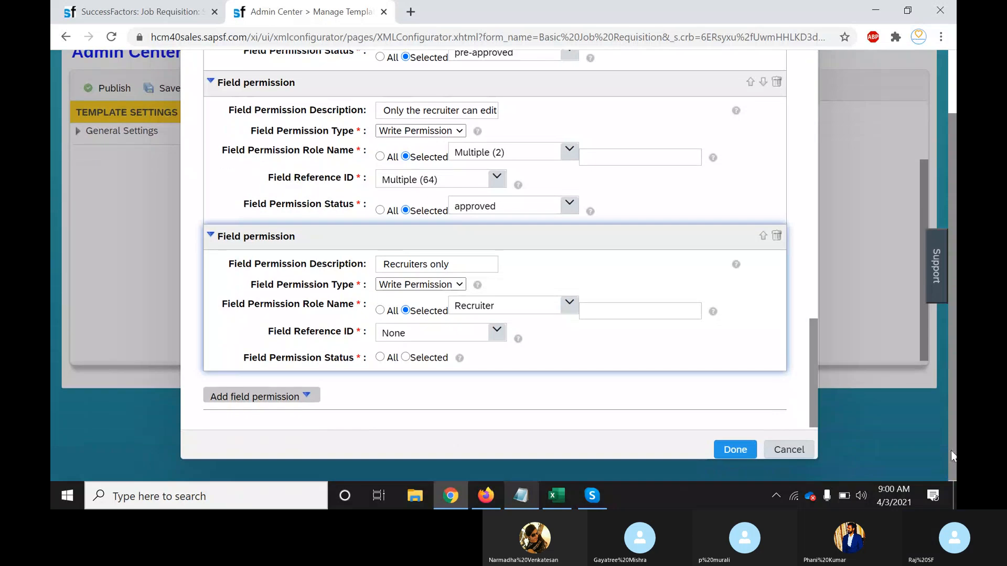
left_click(496, 332)
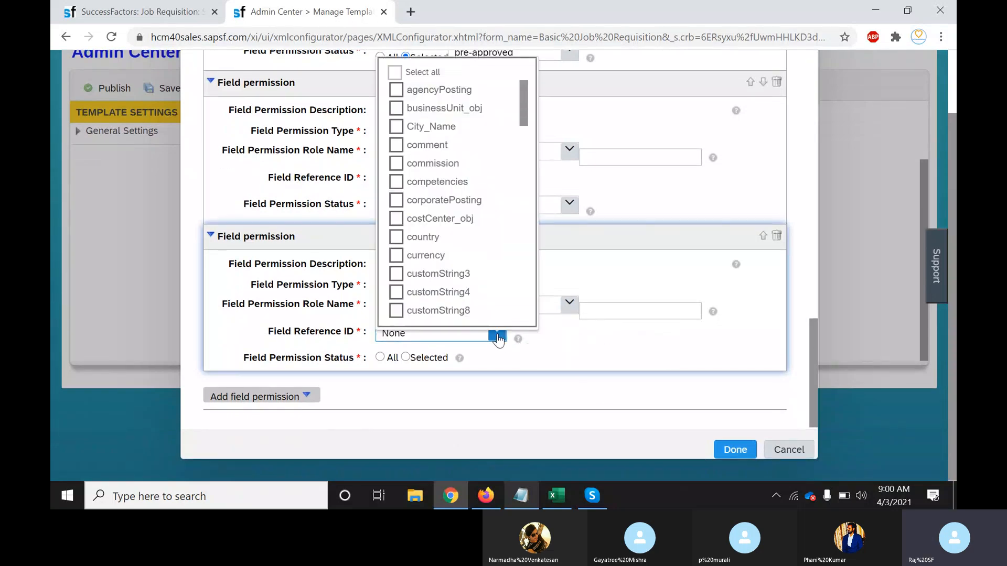
left_click(396, 128)
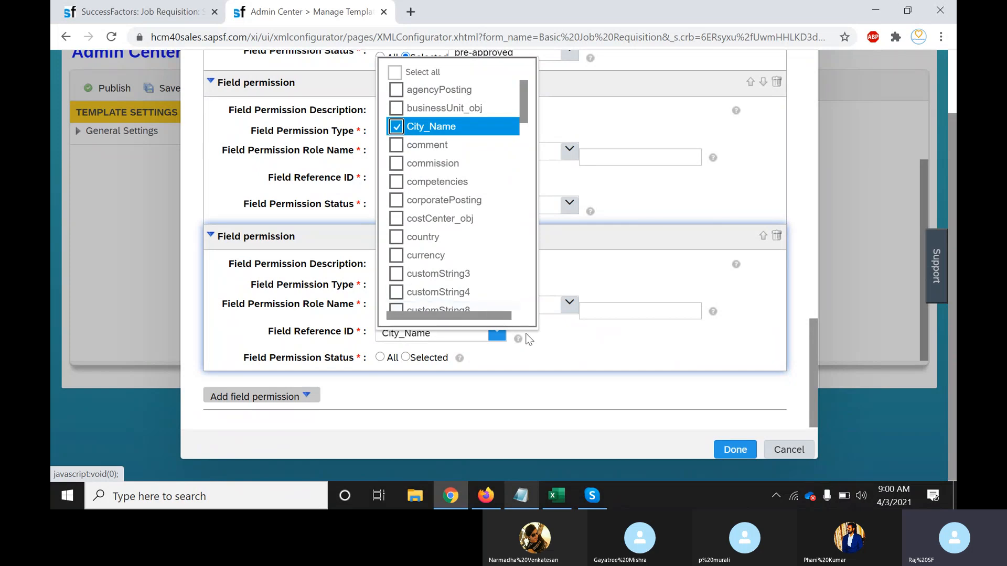
left_click(577, 353)
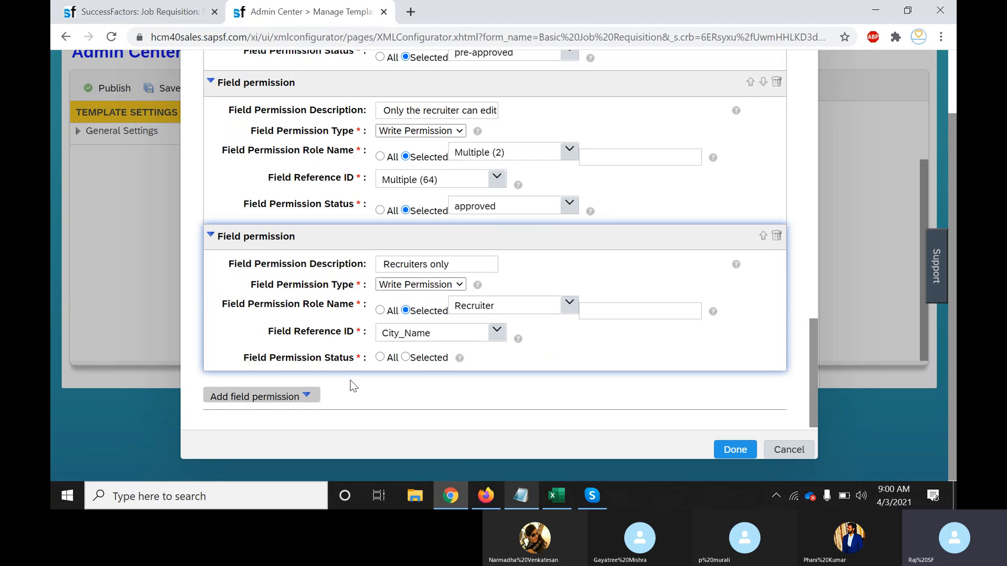
Set Field Permission Status to Selected with all requisition statuses included
left_click(407, 360)
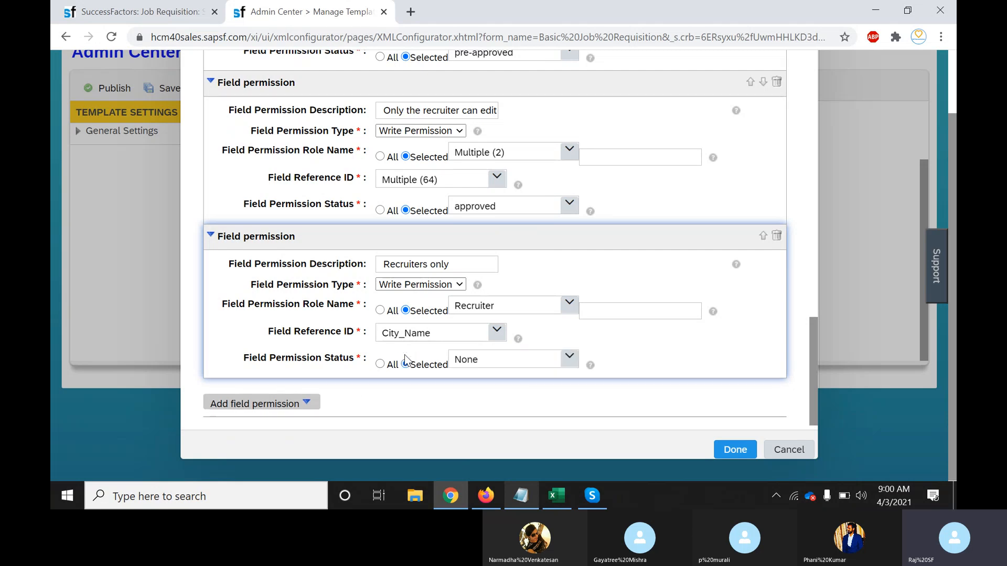
left_click(566, 366)
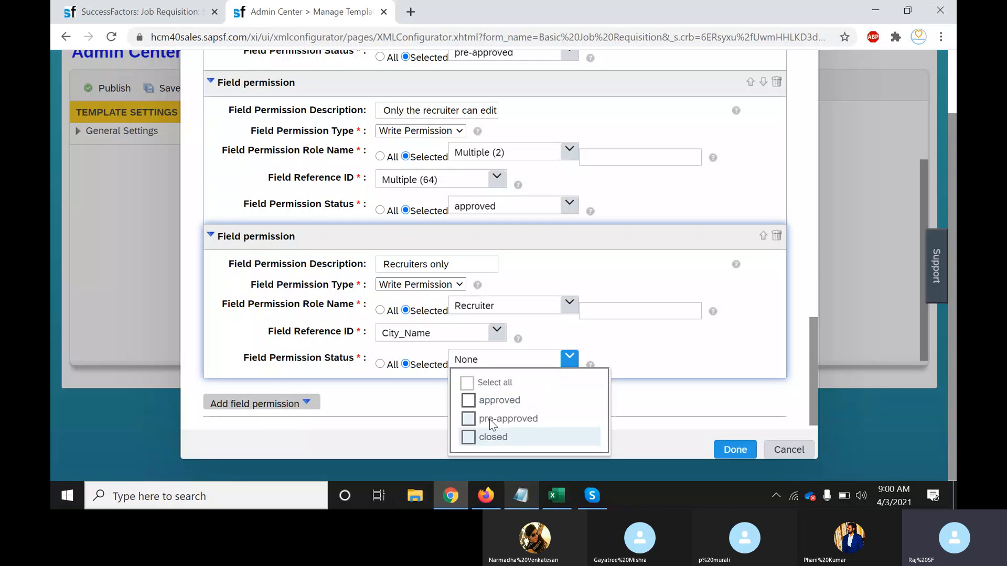
left_click(466, 385)
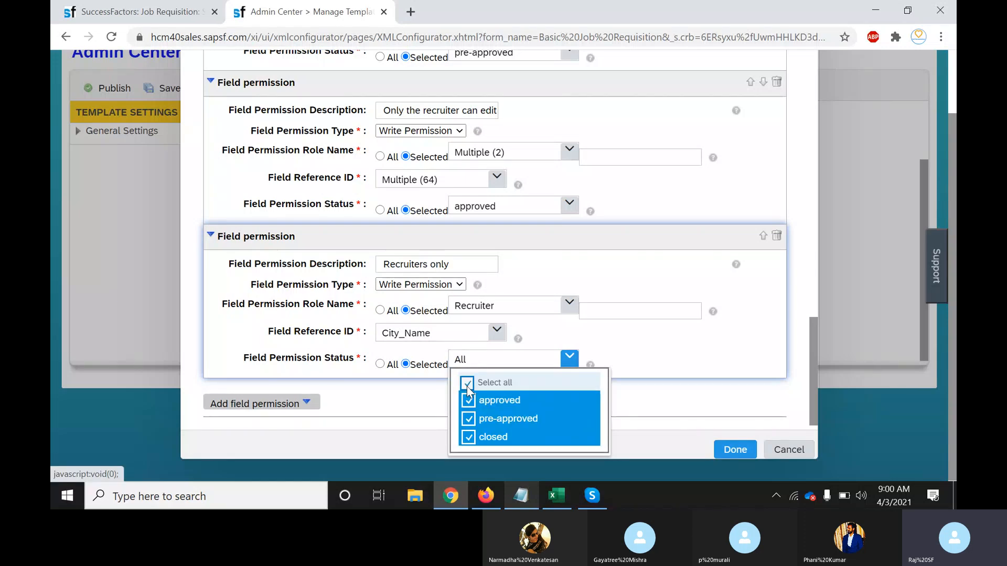
left_click(671, 364)
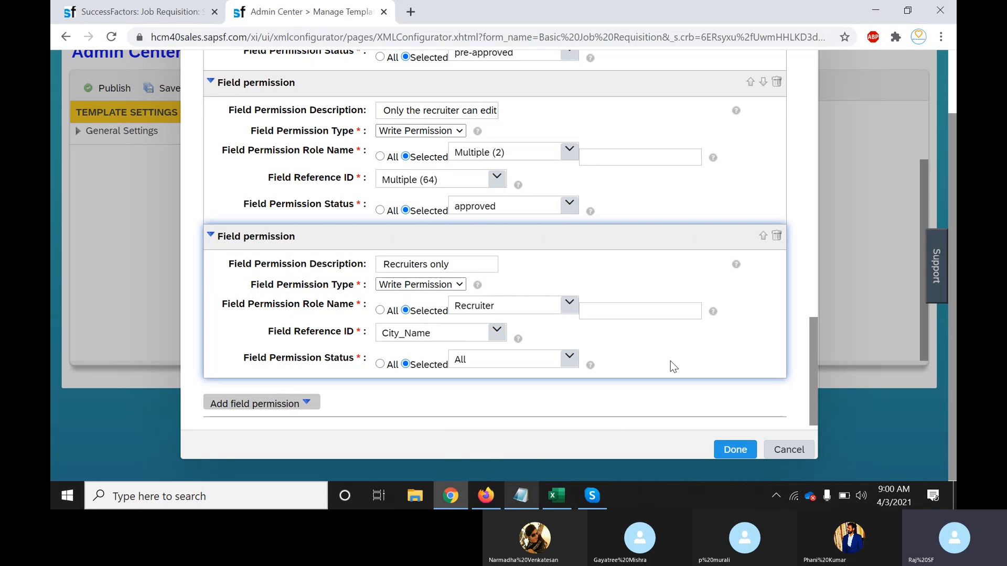
left_click(577, 359)
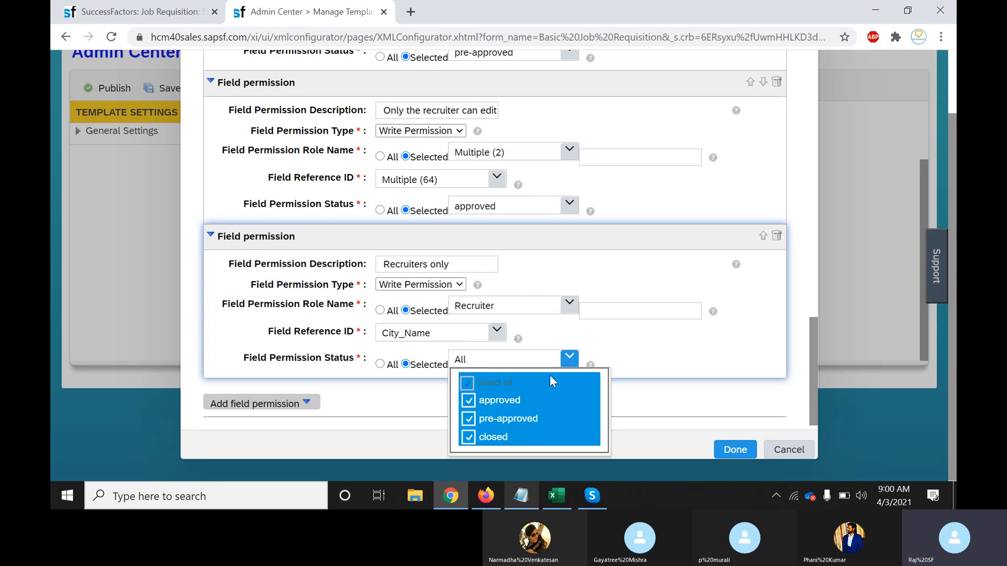
left_click(508, 418)
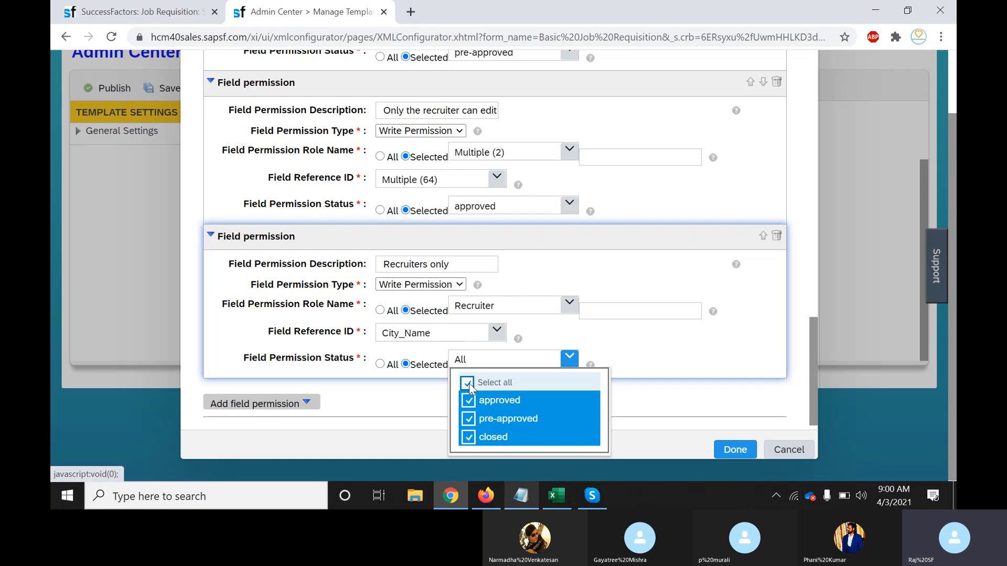
left_click(687, 396)
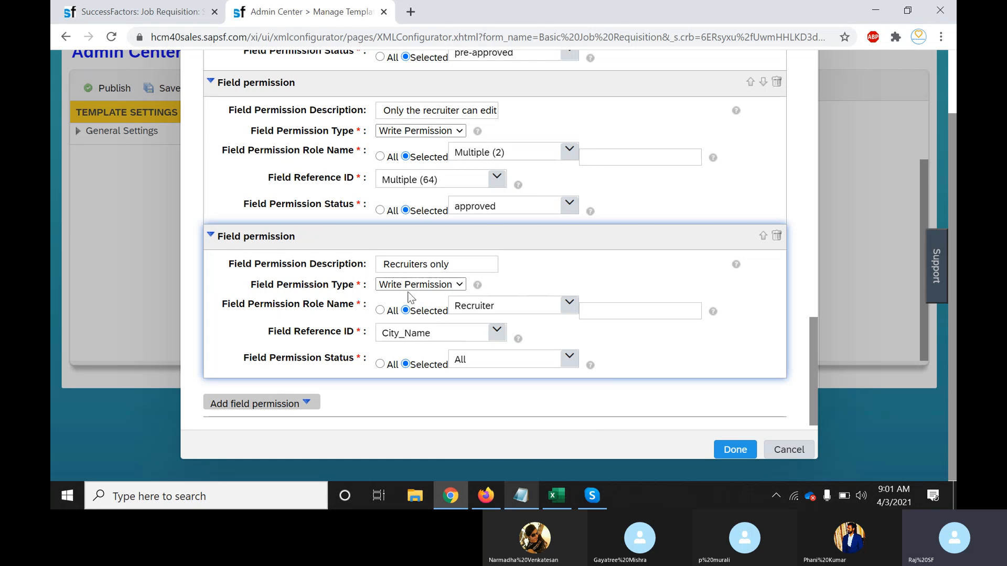
left_click(432, 259)
key("Tab")
left_click(566, 312)
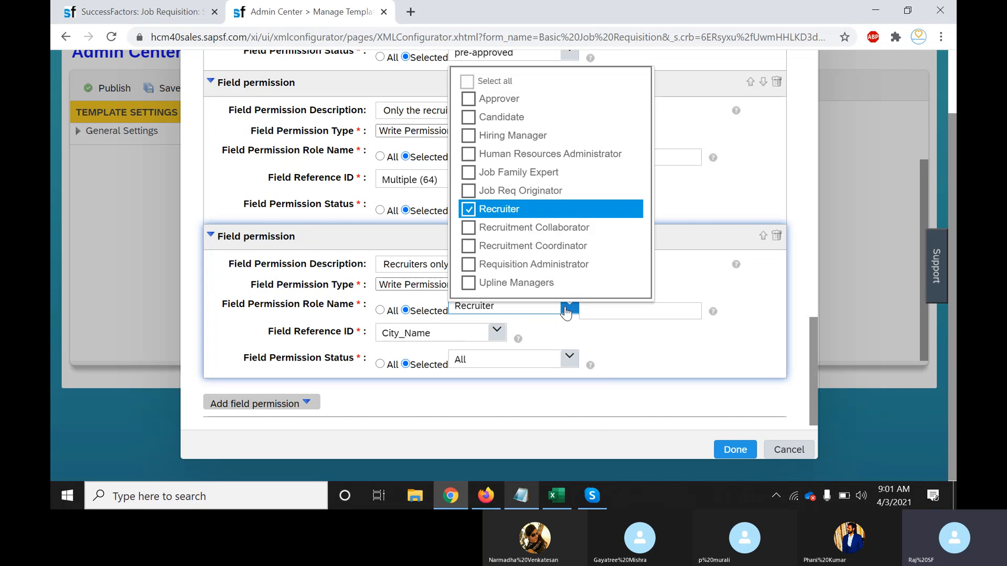
left_click(566, 310)
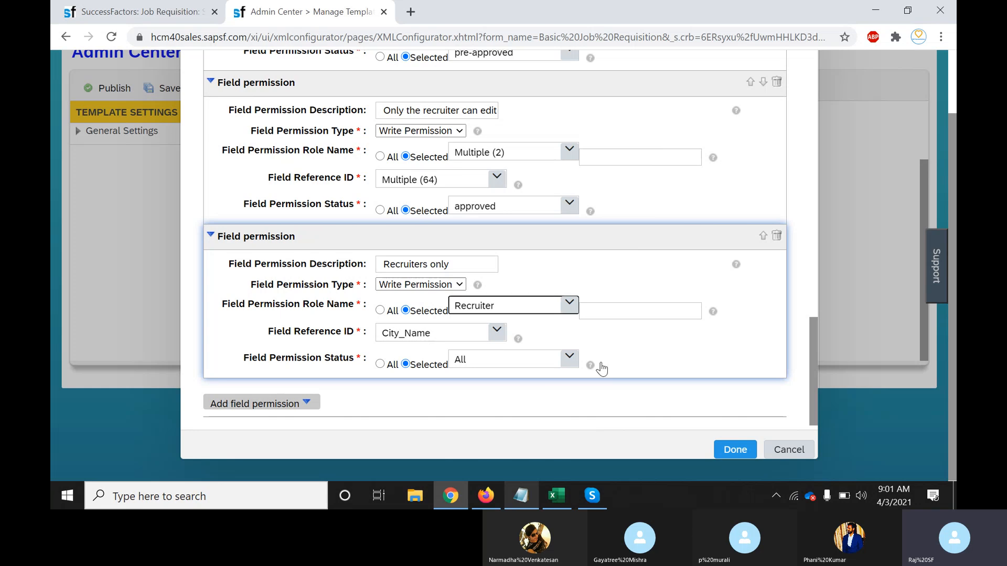
mouse_move(590, 365)
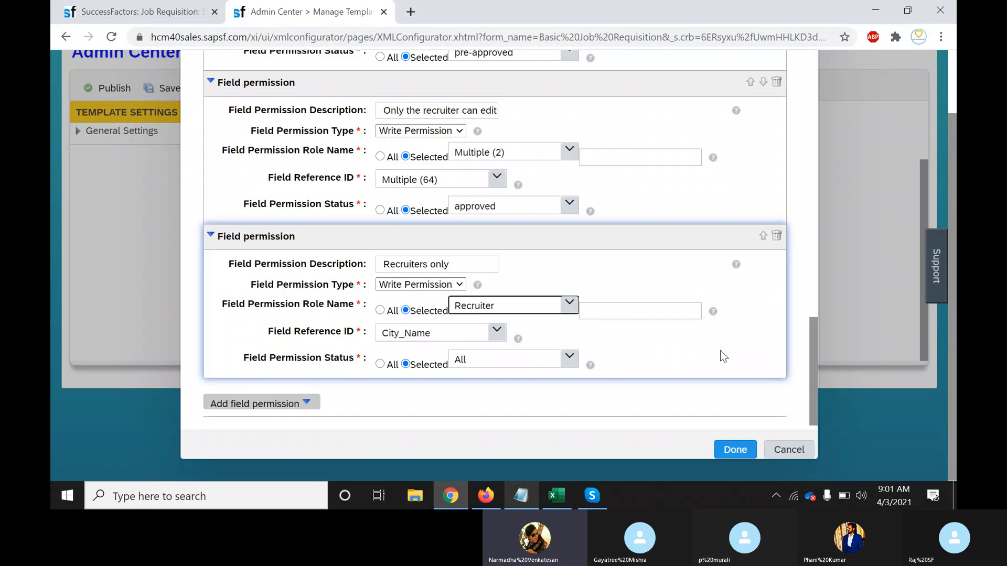
left_click(641, 309)
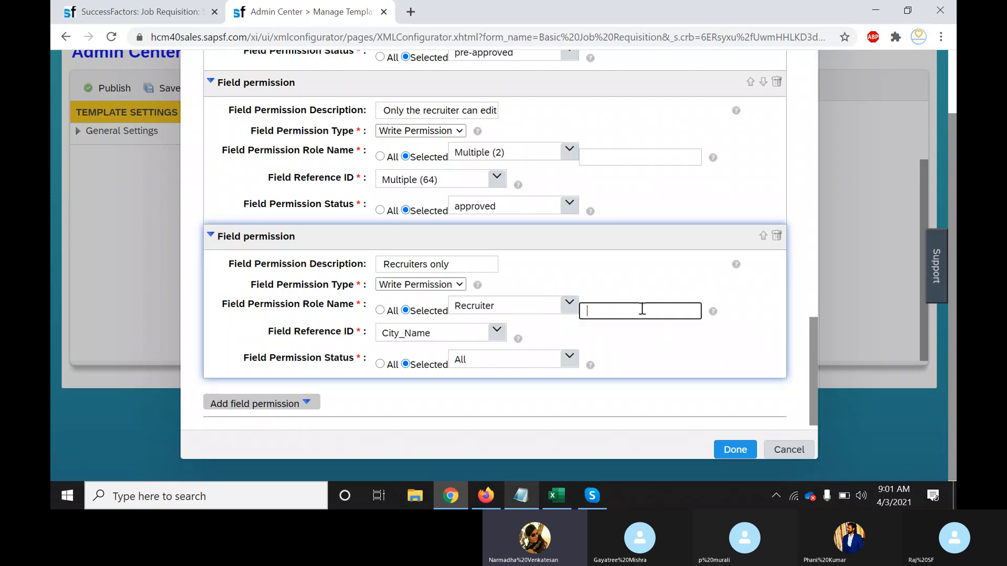
left_click(681, 358)
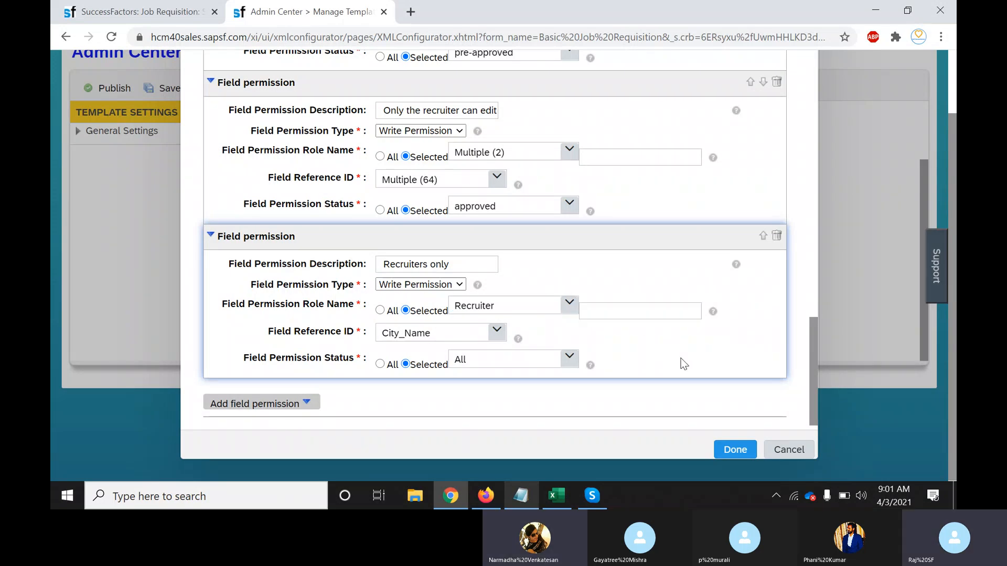
left_click(641, 311)
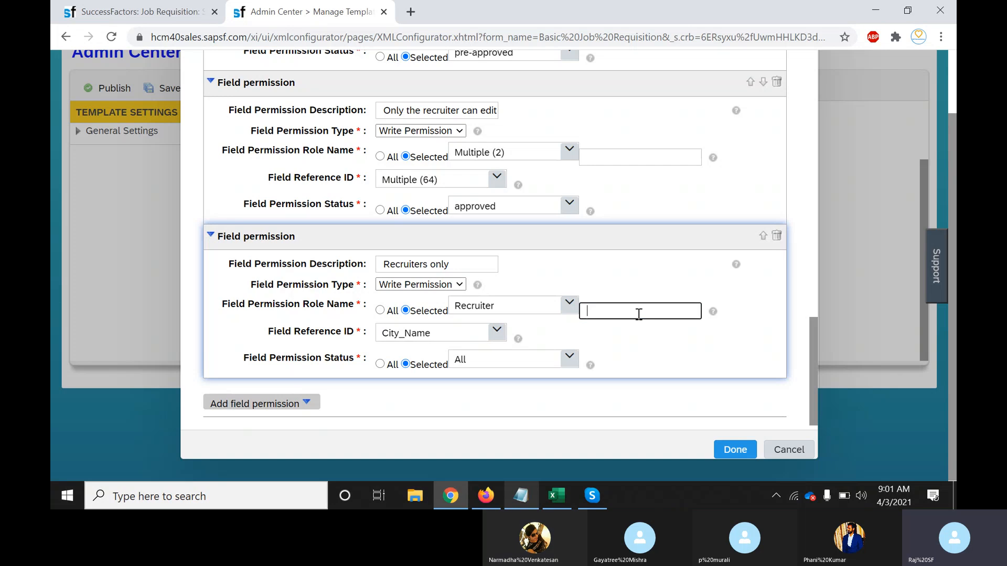
left_click(569, 305)
left_click(616, 315)
type("ghill")
key("BackSpace")
key("BackSpace")
key("BackSpace")
key("BackSpace")
key("BackSpace")
left_click(646, 348)
left_click(566, 304)
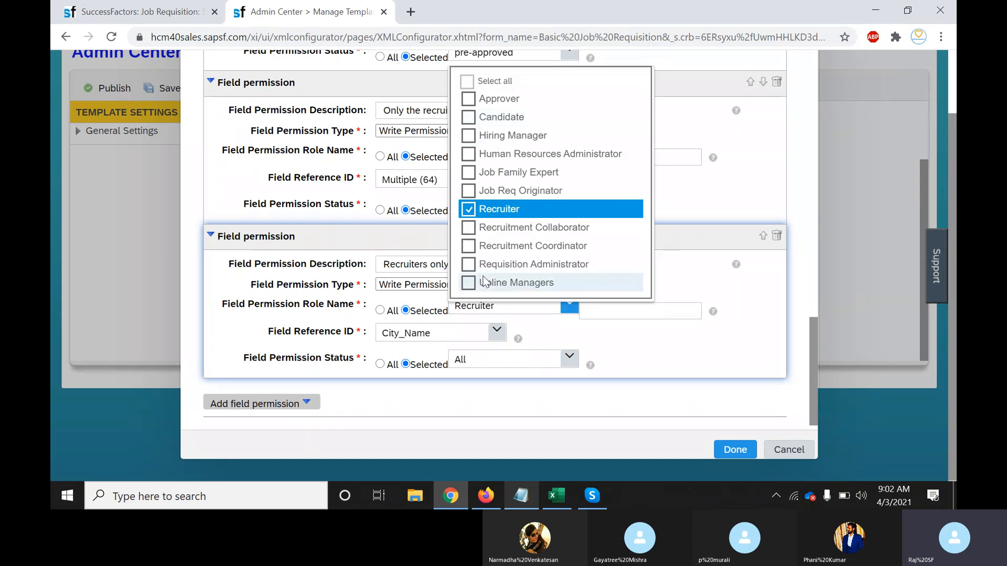
left_click(624, 312)
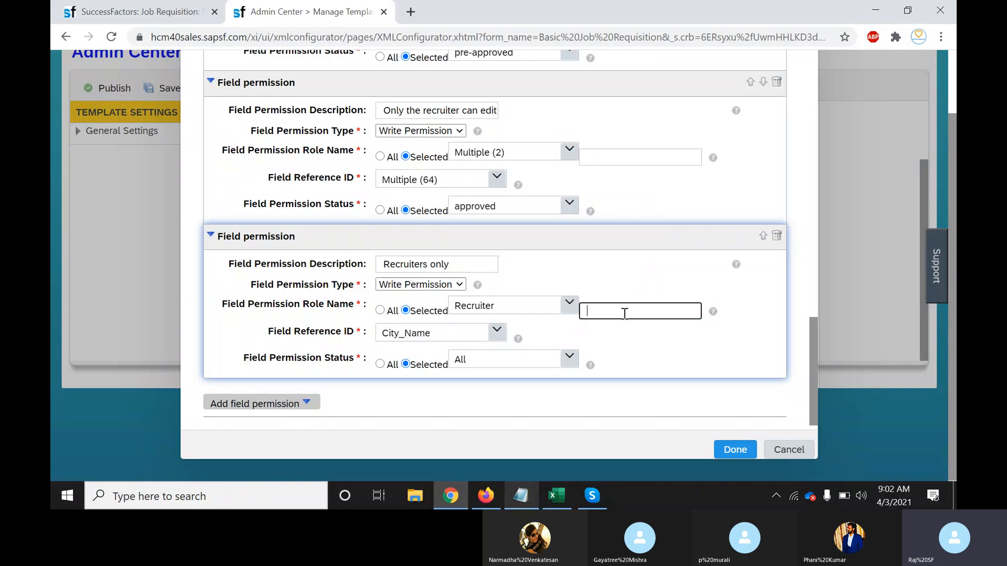
left_click(661, 348)
left_click(629, 312)
left_click(658, 347)
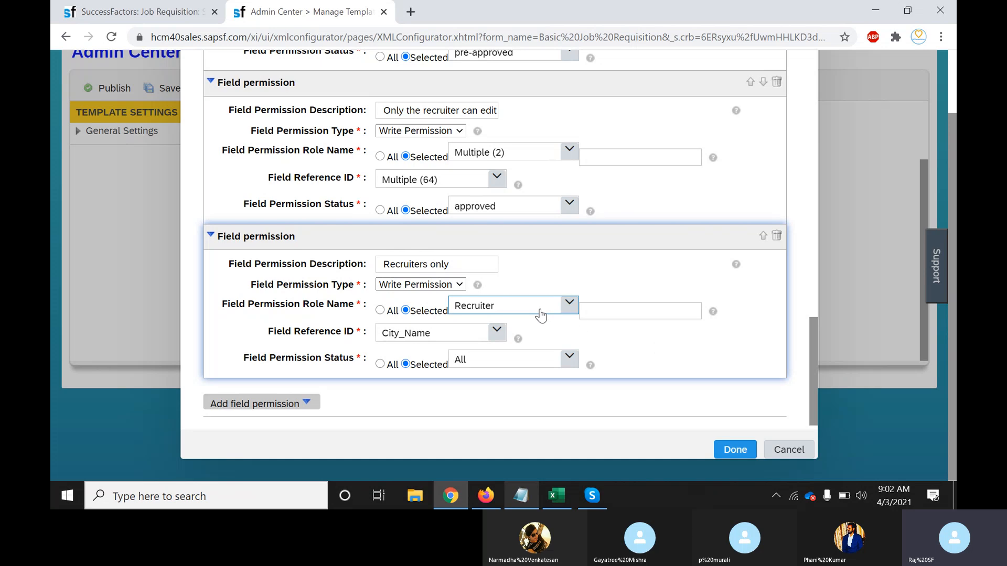
left_click(628, 315)
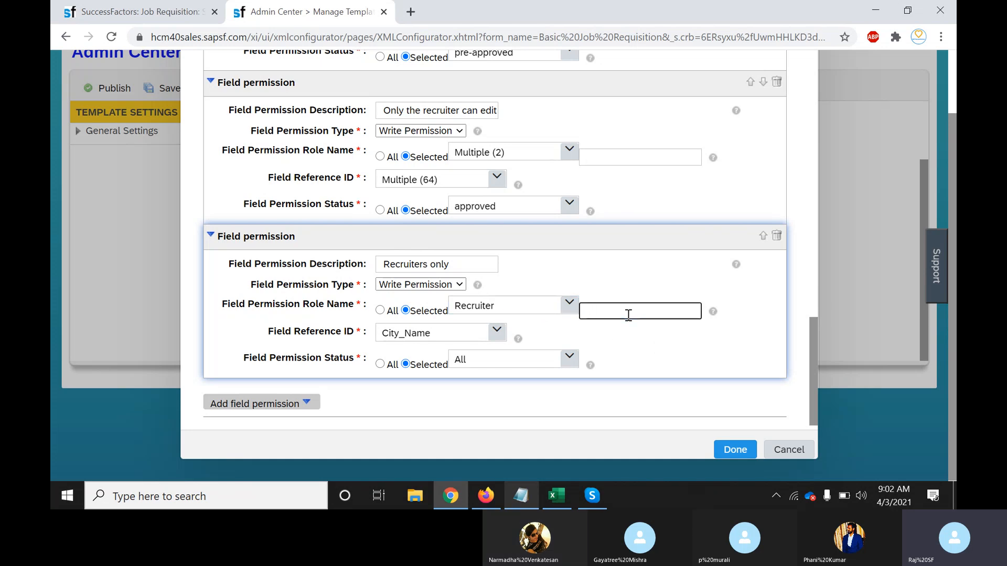
left_click(569, 304)
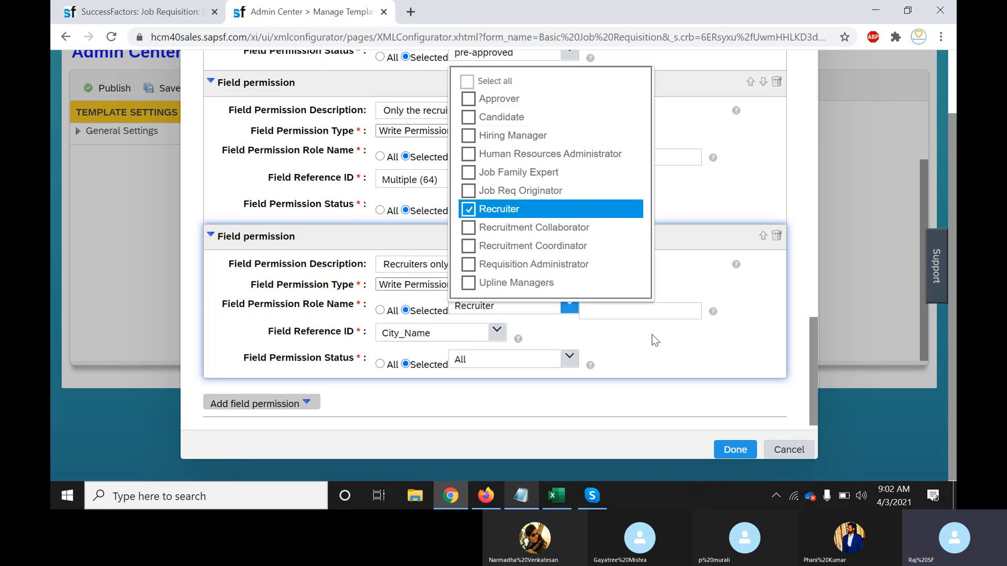
left_click_drag(652, 334, 644, 307)
left_click(643, 355)
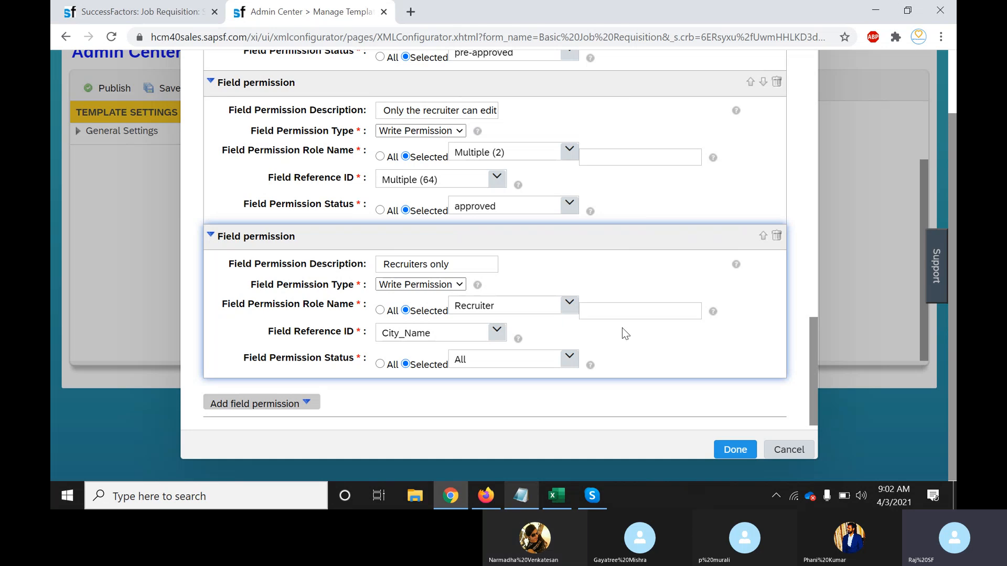
left_click(431, 267)
Finish the field permissions and publish the template as version 14
left_click(734, 450)
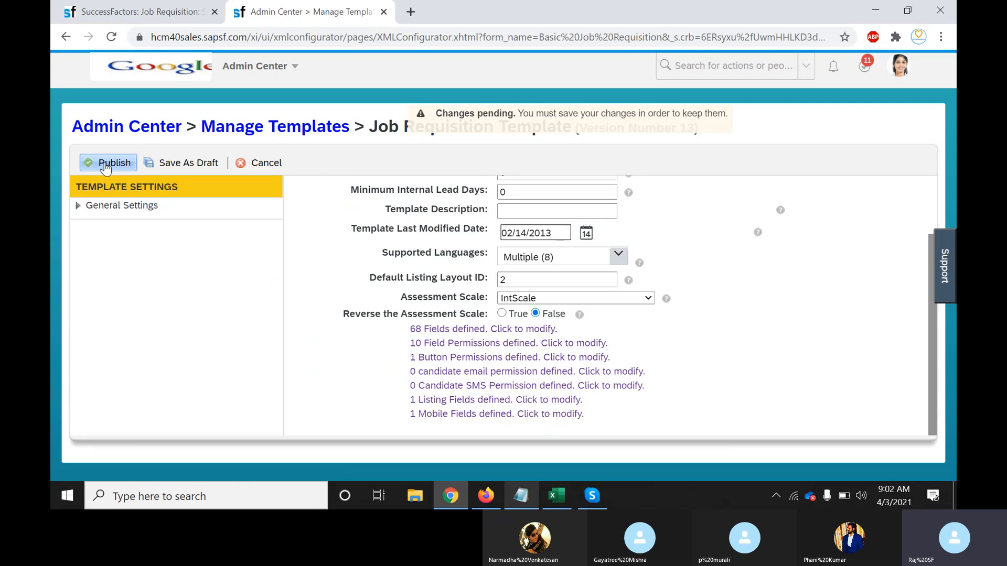
left_click(107, 164)
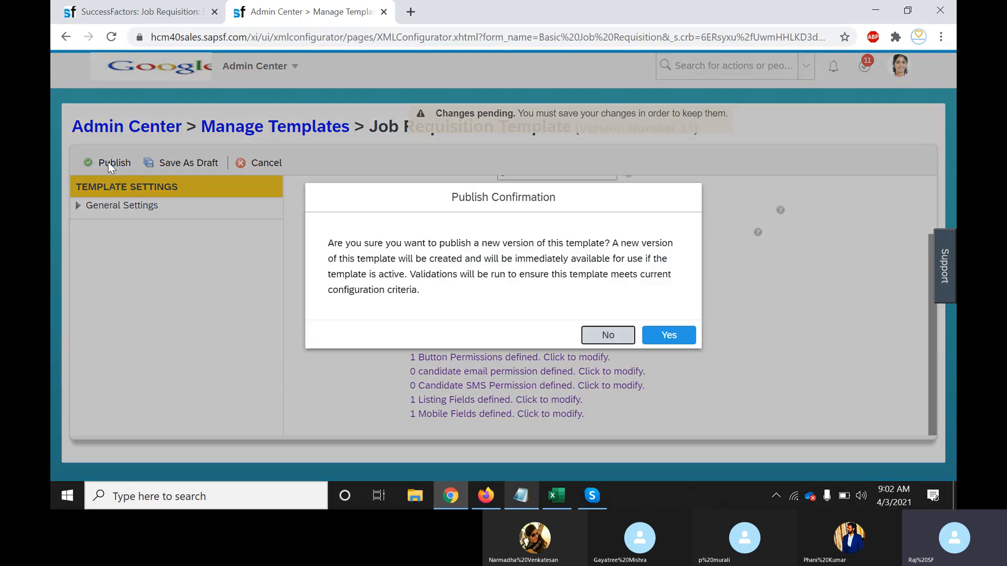
left_click(656, 335)
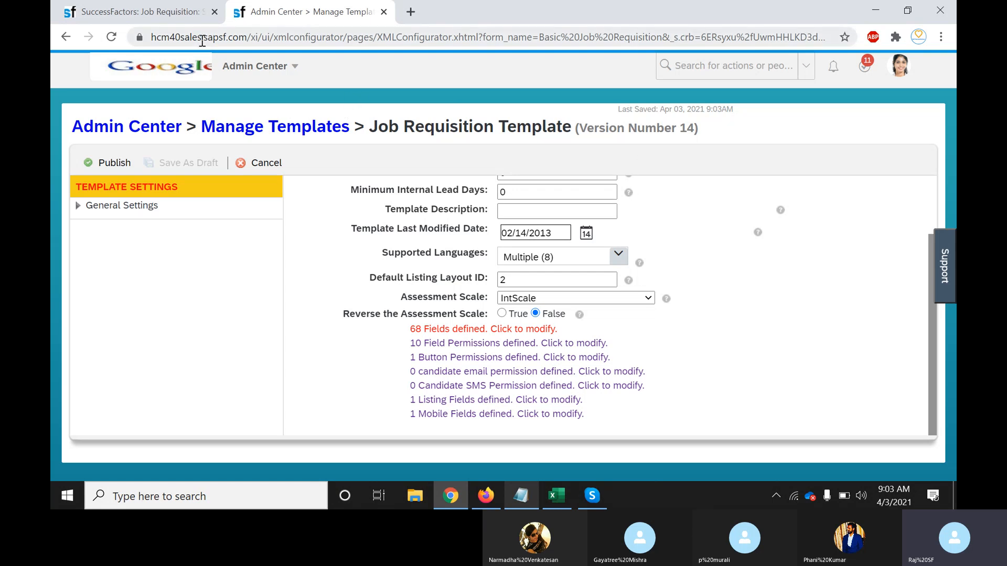
Reload the SF RCM Consultant requisition and search the page for 'city'
left_click(147, 16)
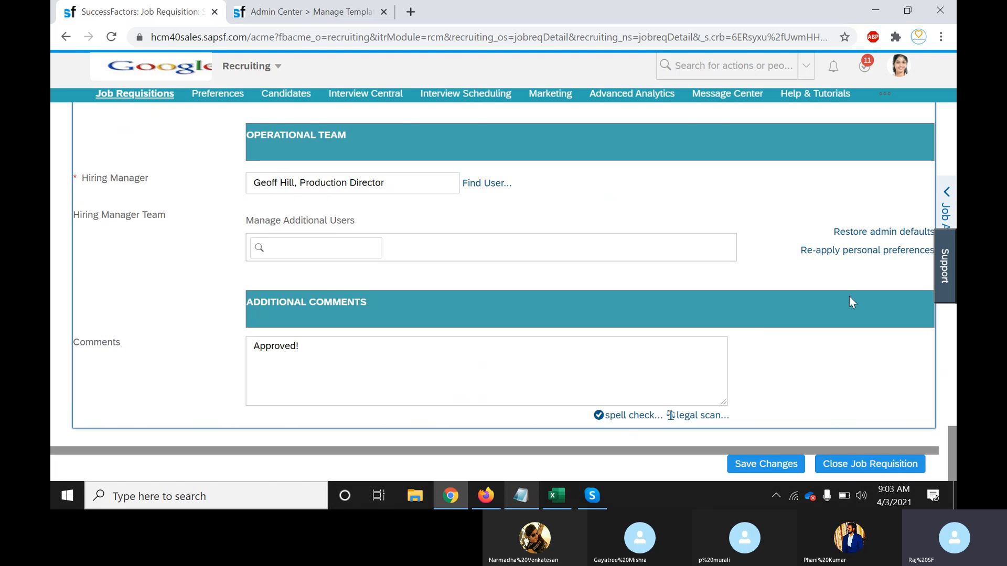
left_click_drag(953, 453, 953, 119)
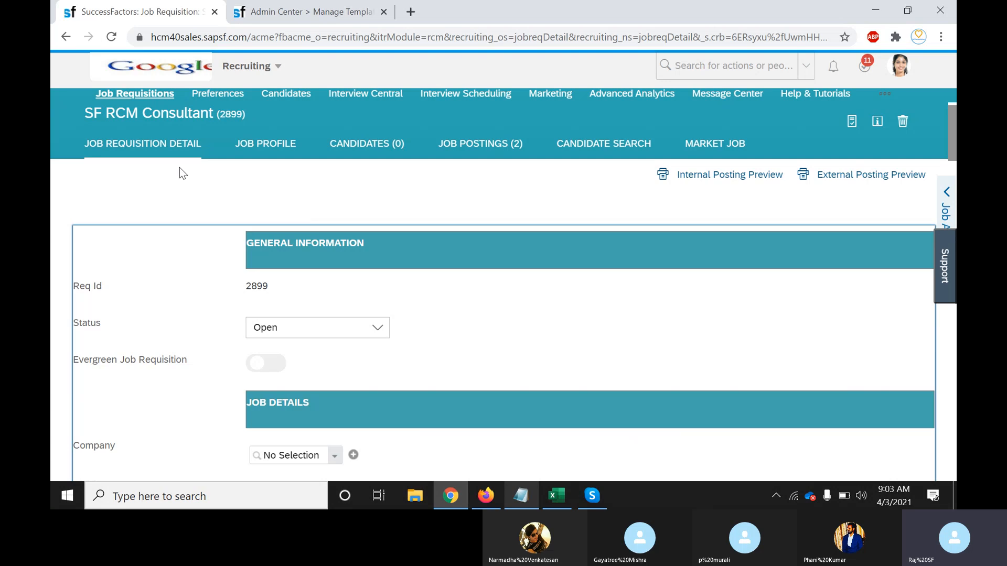
left_click(111, 38)
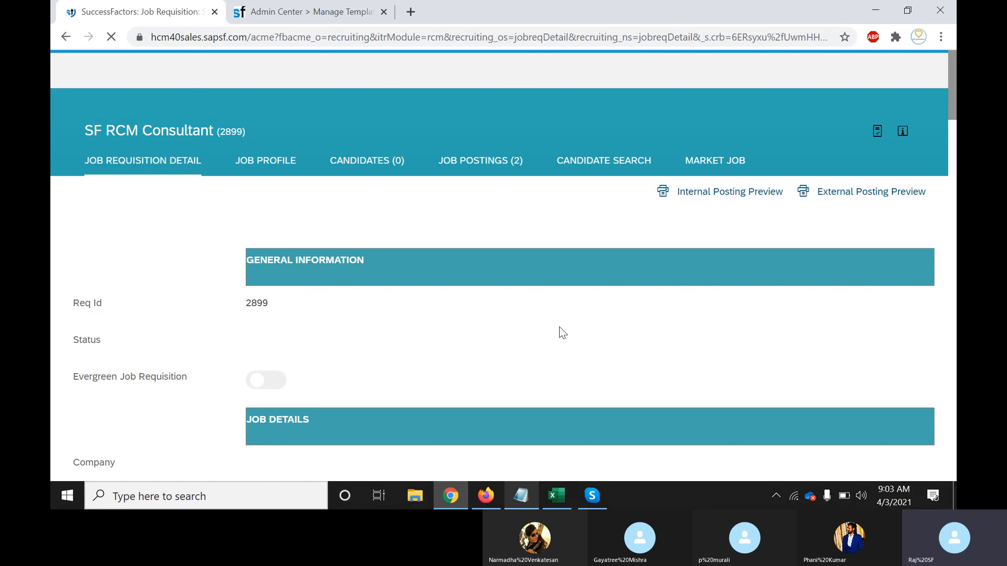
key("ctrl+f")
type("city")
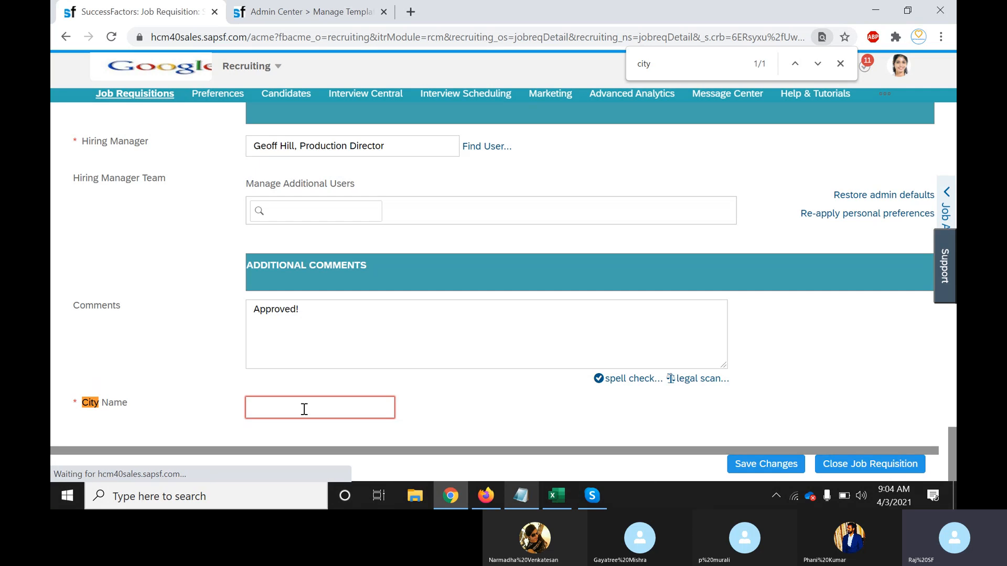
Inspect the new City Name field at the bottom of the form
left_click(298, 409)
left_click(491, 407)
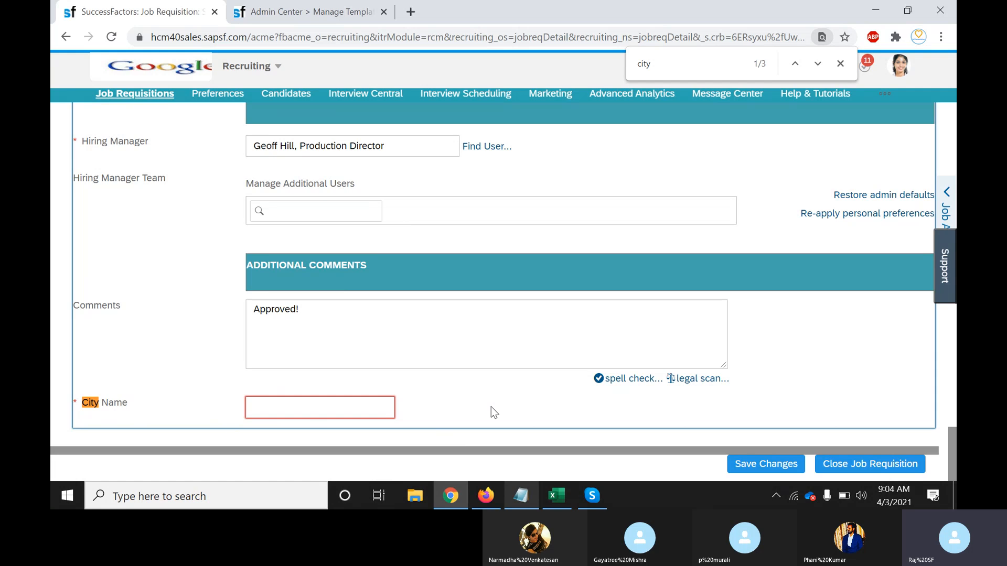
left_click(381, 415)
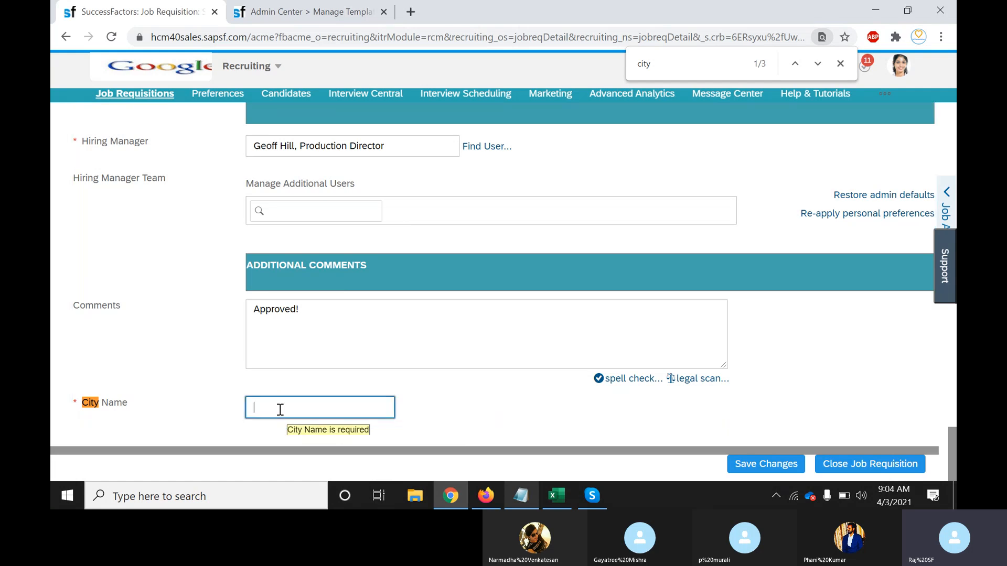
left_click(436, 417)
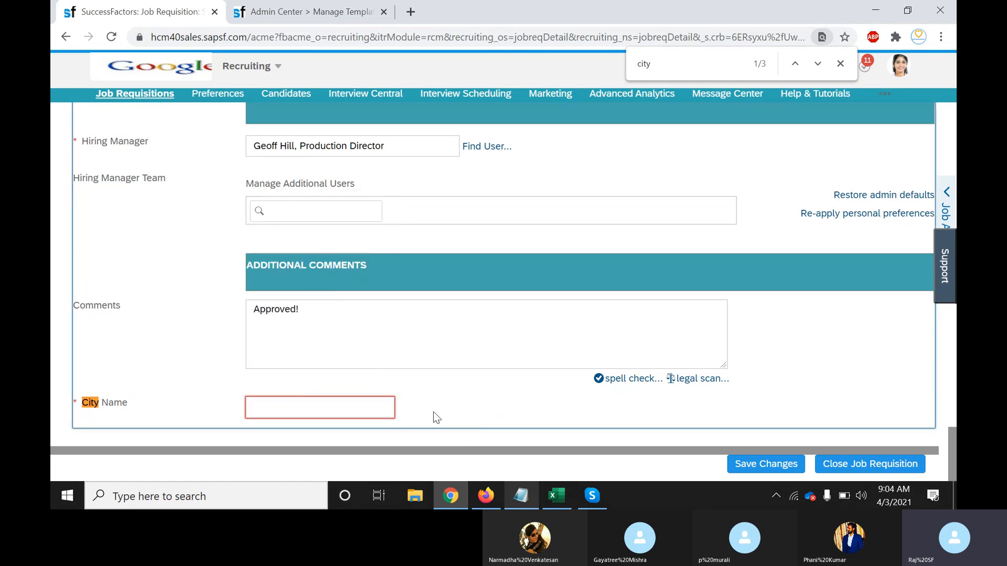
scroll(954, 451, "up", 1)
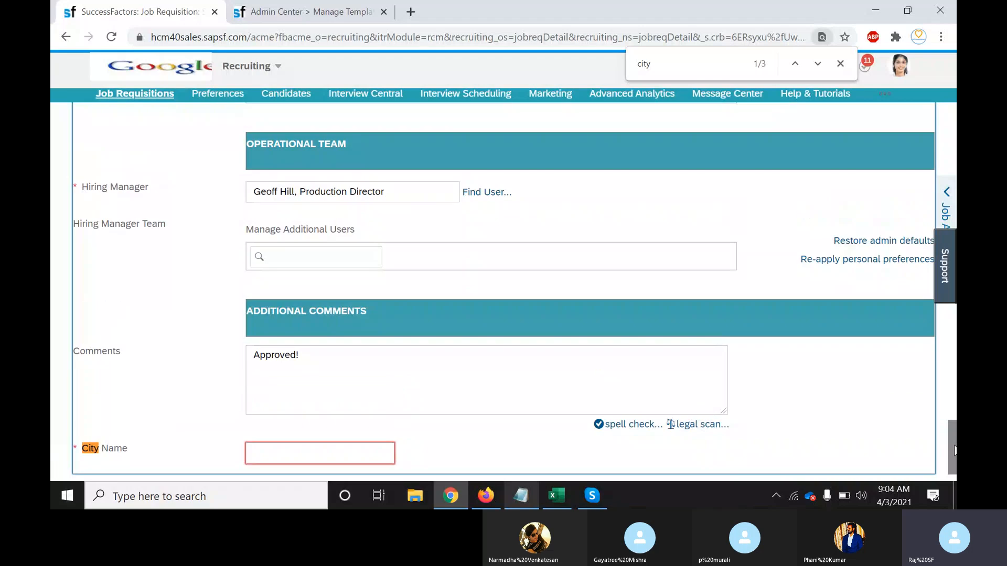
scroll(954, 451, "up", 2)
scroll(954, 451, "down", 3)
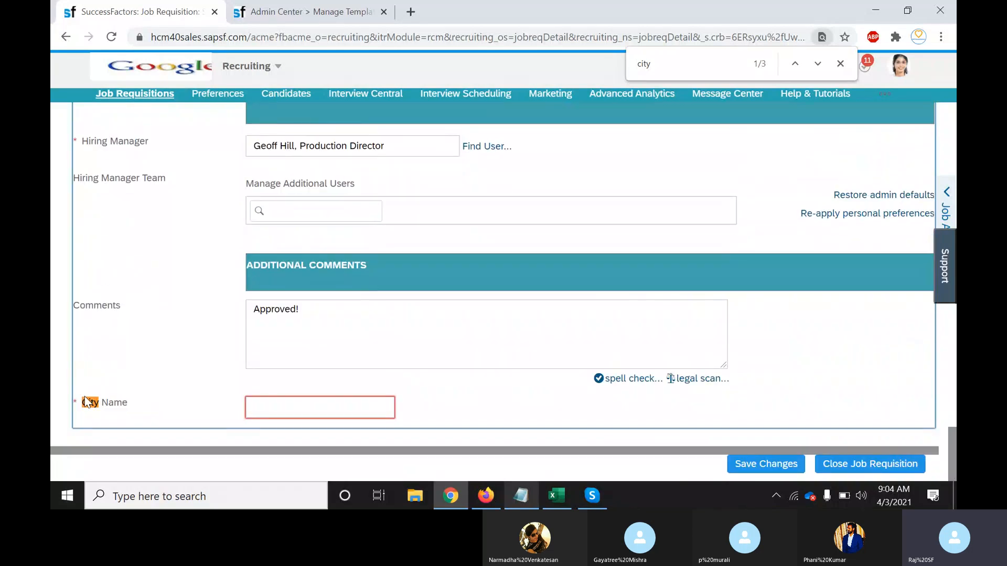
left_click_drag(80, 403, 142, 407)
left_click(143, 407)
Enter Bangalore in City Name as free text, then delete it, leaving the field empty
left_click(319, 409)
type("Bnag")
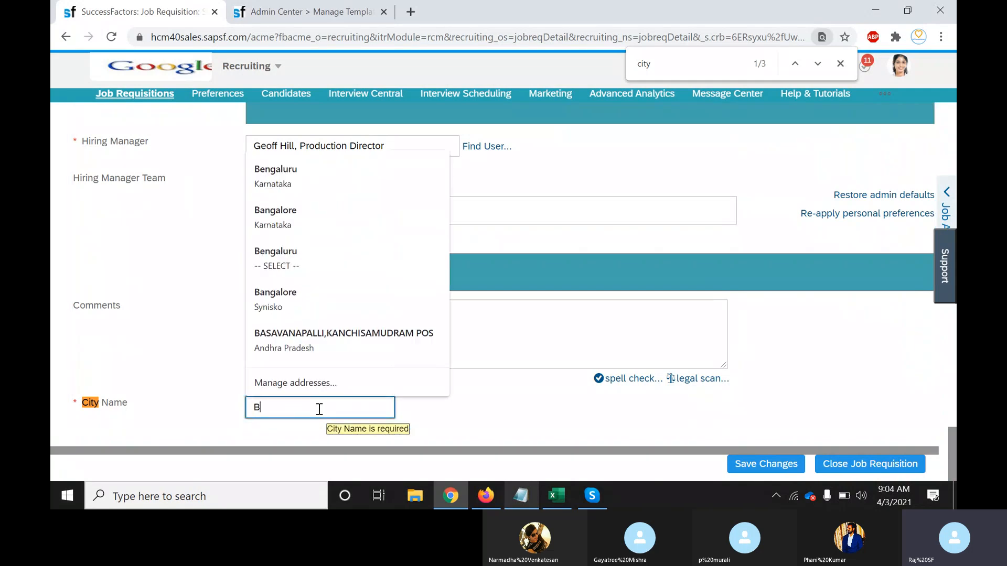
key("BackSpace")
key("BackSpace")
key("BackSpace")
type("angalore")
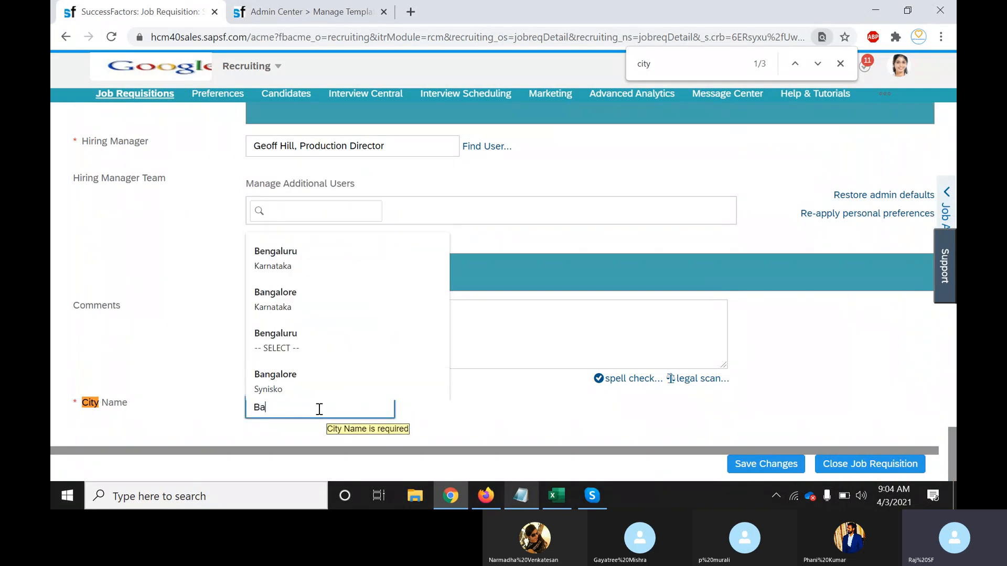
left_click(461, 410)
left_click(321, 409)
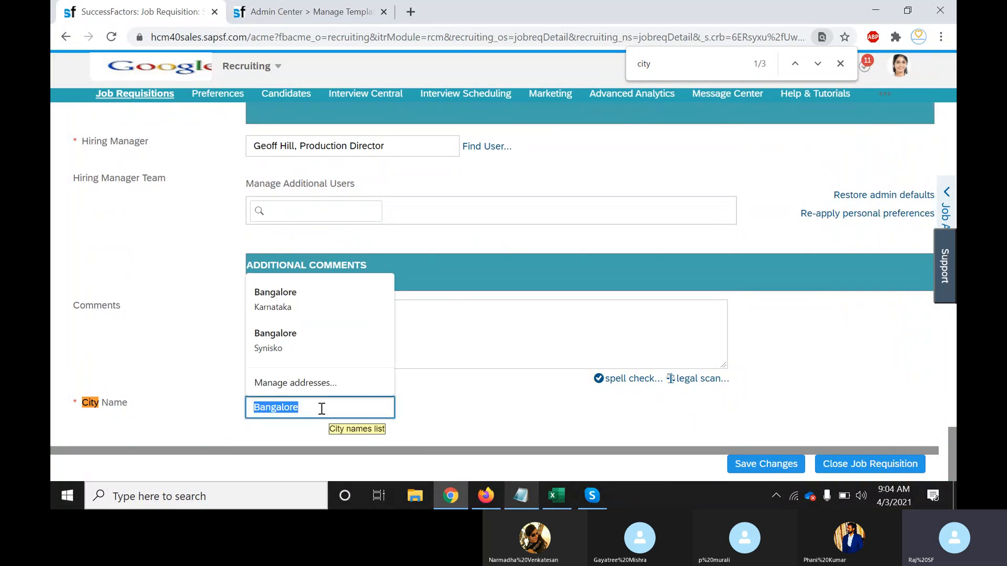
key("BackSpace")
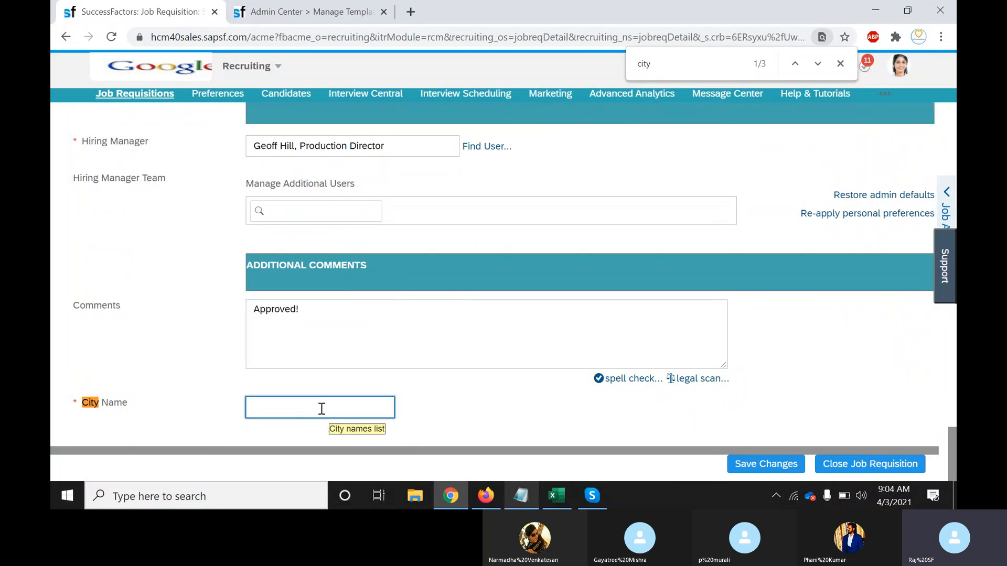
left_click(444, 408)
left_click(333, 407)
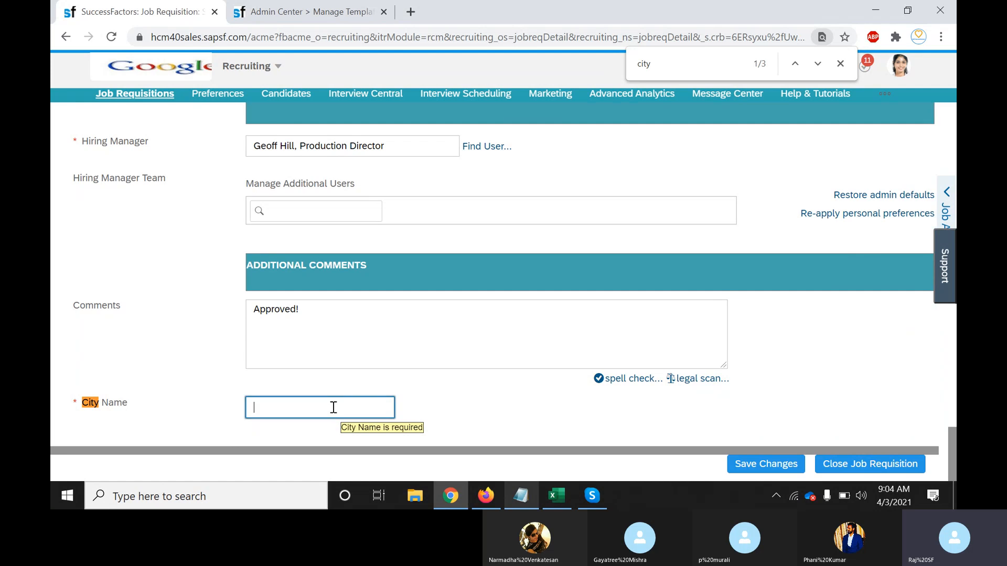
left_click(450, 427)
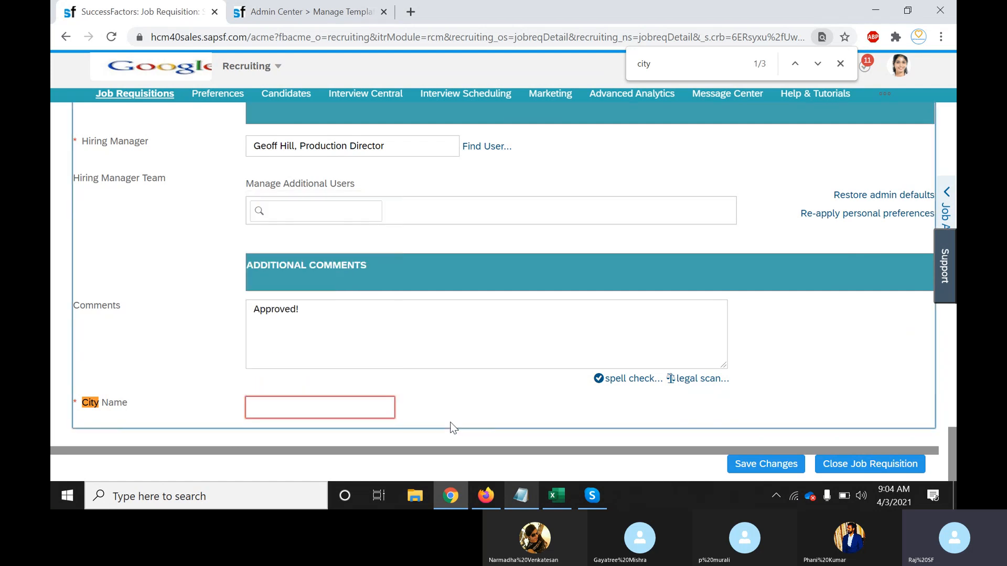
left_click(521, 503)
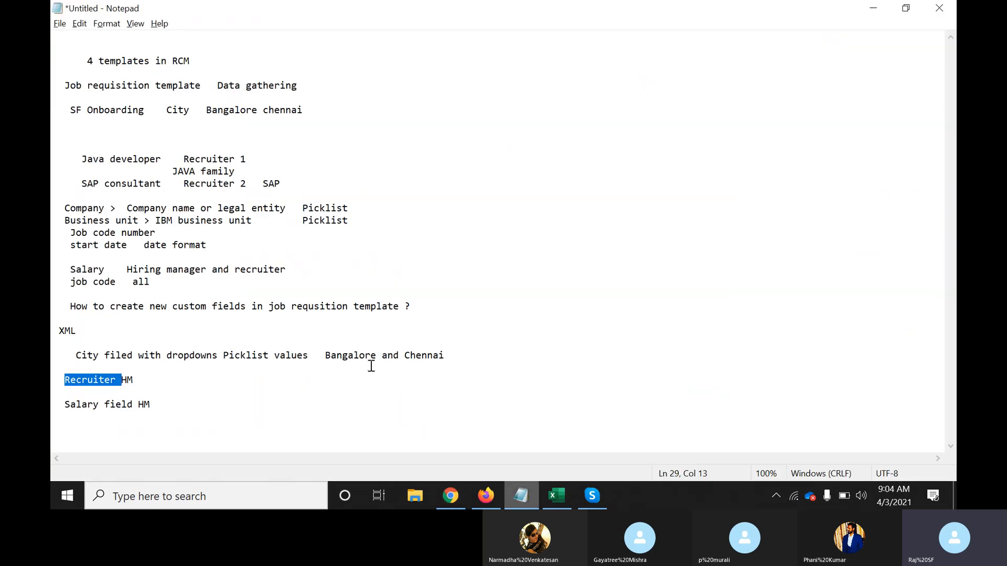
left_click_drag(325, 356, 373, 357)
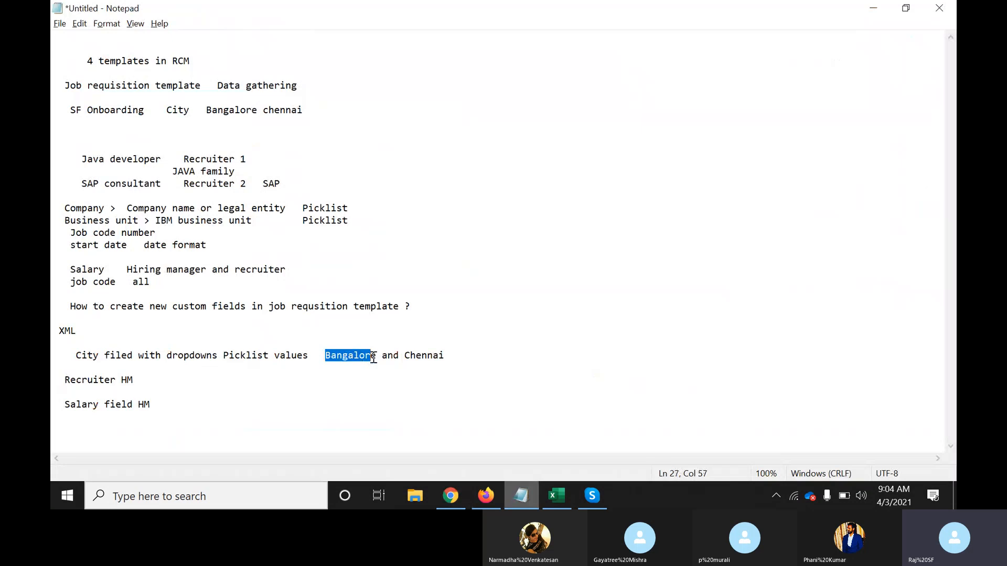
left_click(373, 357)
left_click(422, 356)
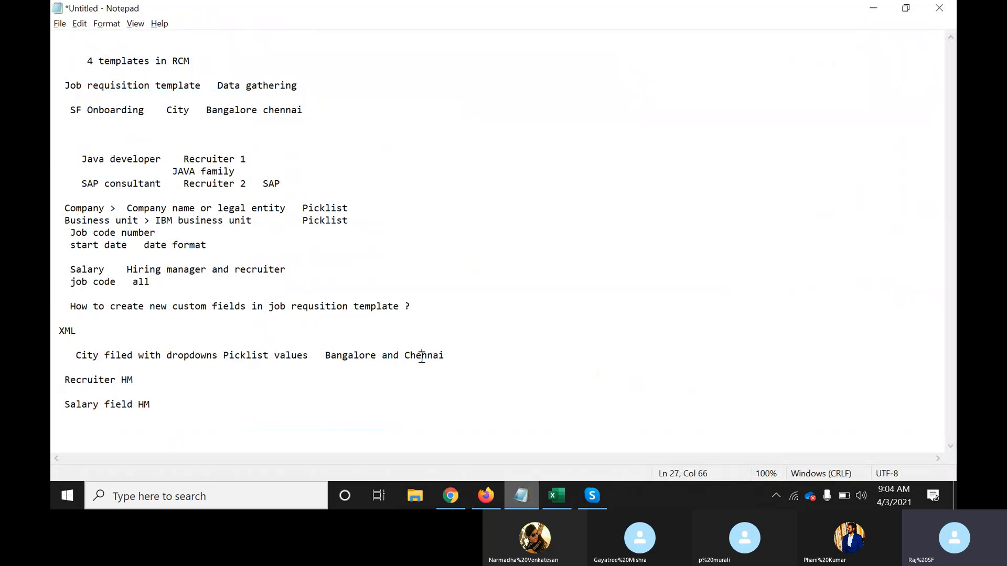
key("alt+Tab")
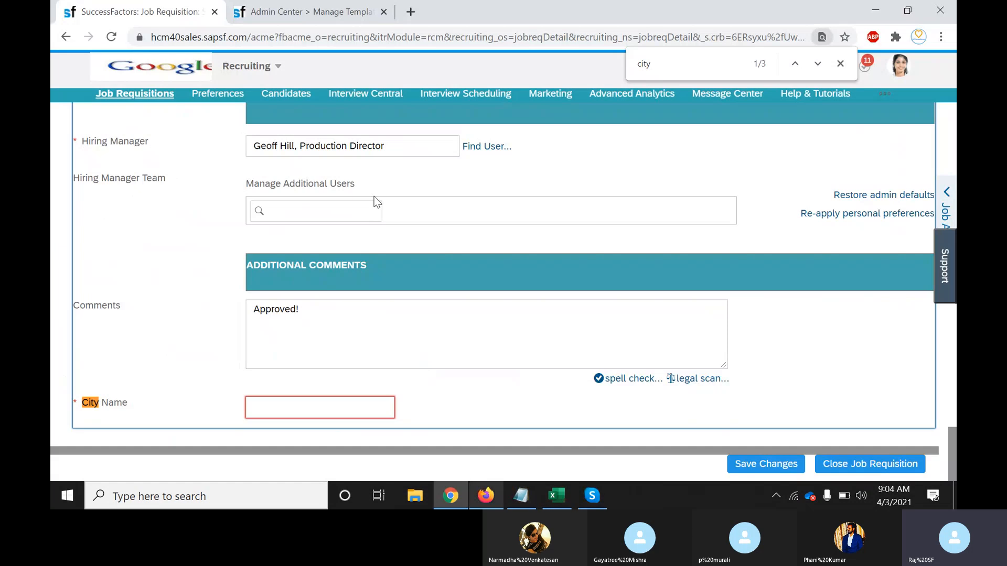
Search Admin Center for 'picklist' and open the Picklist Center
left_click(309, 16)
left_click(693, 64)
type("p")
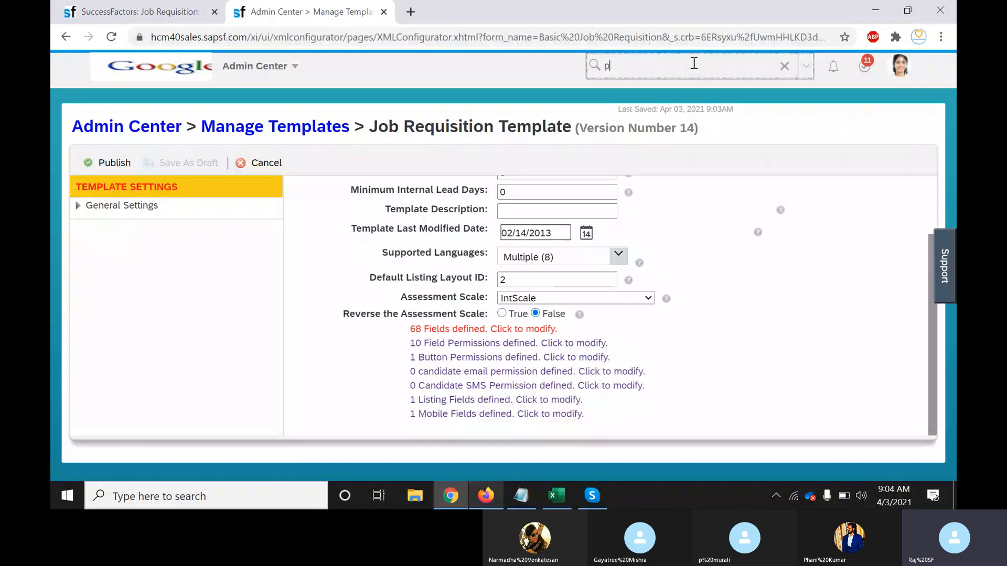
type("icklist")
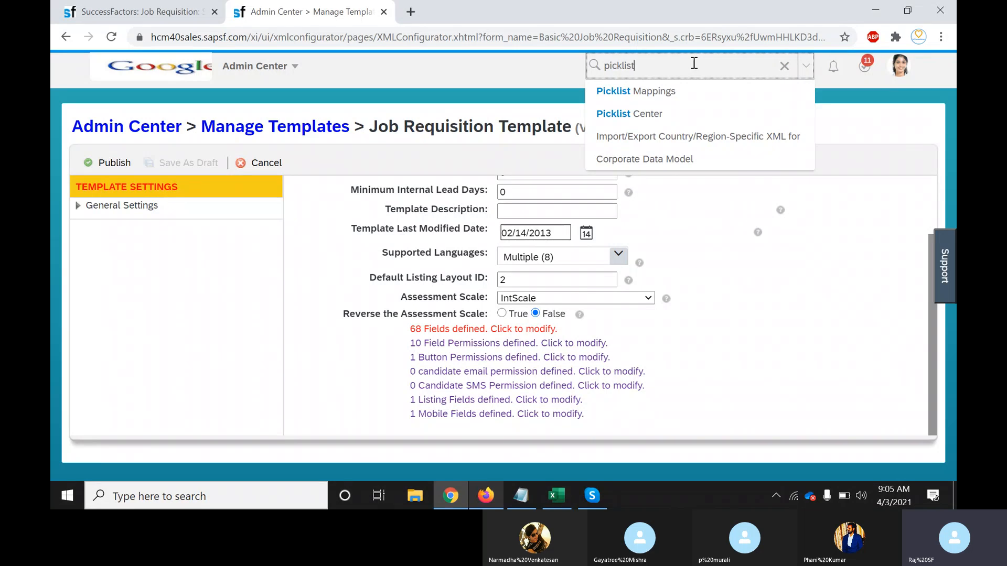
left_click(520, 501)
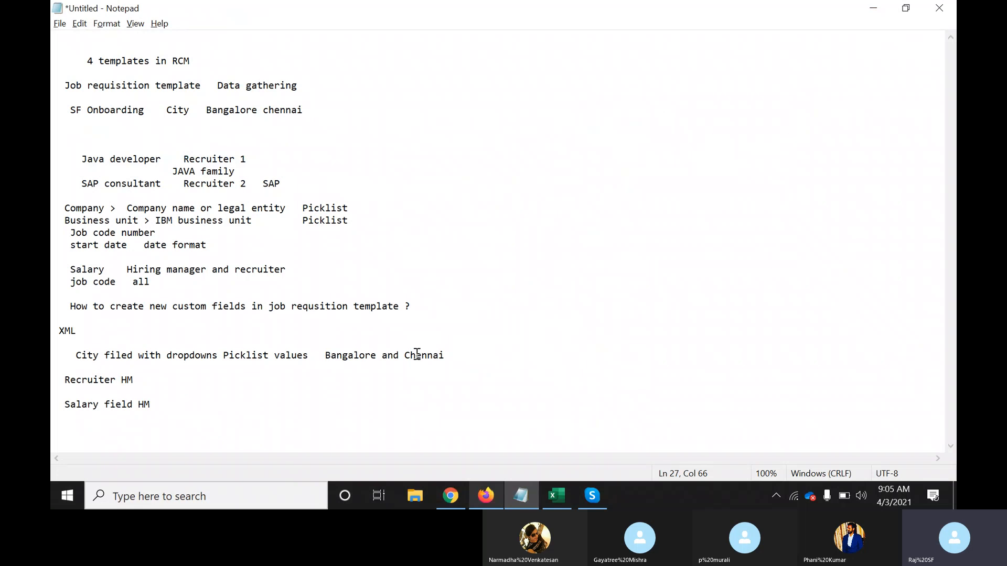
key("alt+Tab")
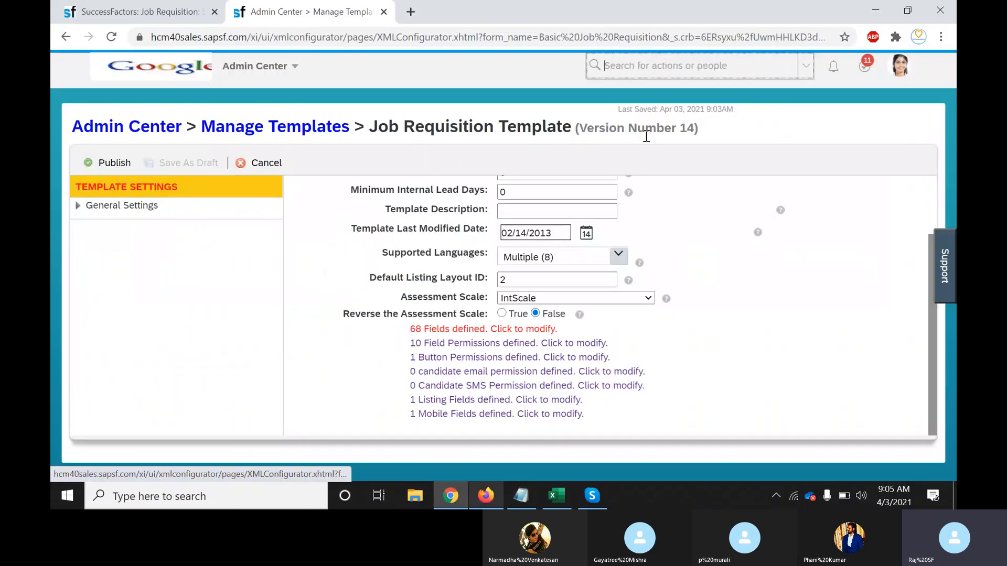
left_click(623, 69)
type("picklist")
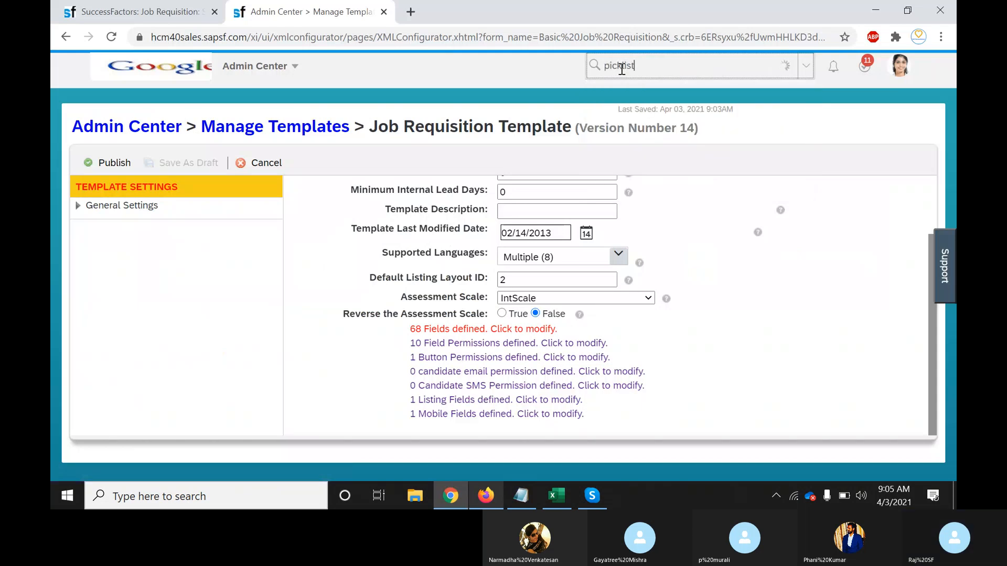
left_click(628, 113)
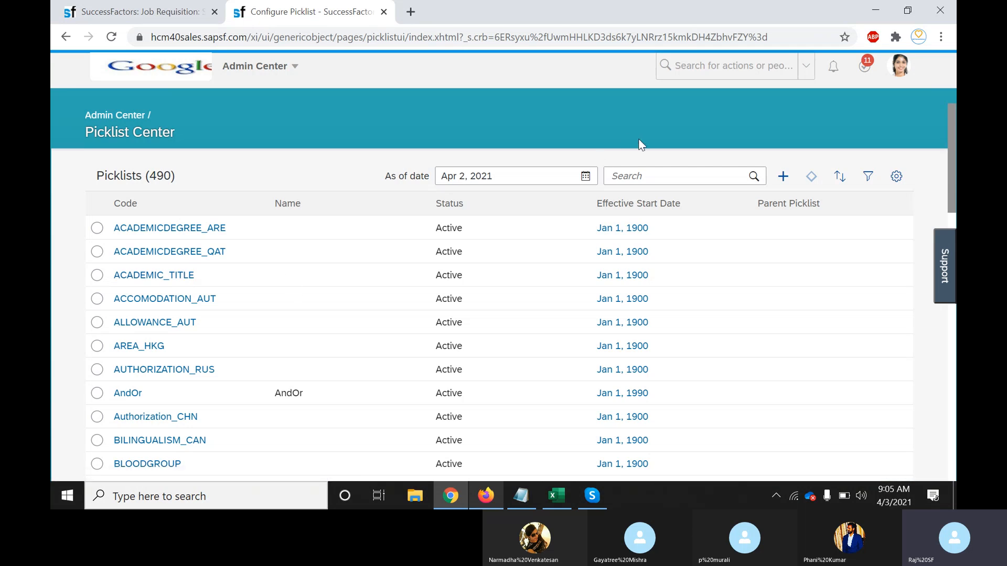
Create picklist ID City_Name with name City Name and Alphabetical display order, then save it
left_click(782, 178)
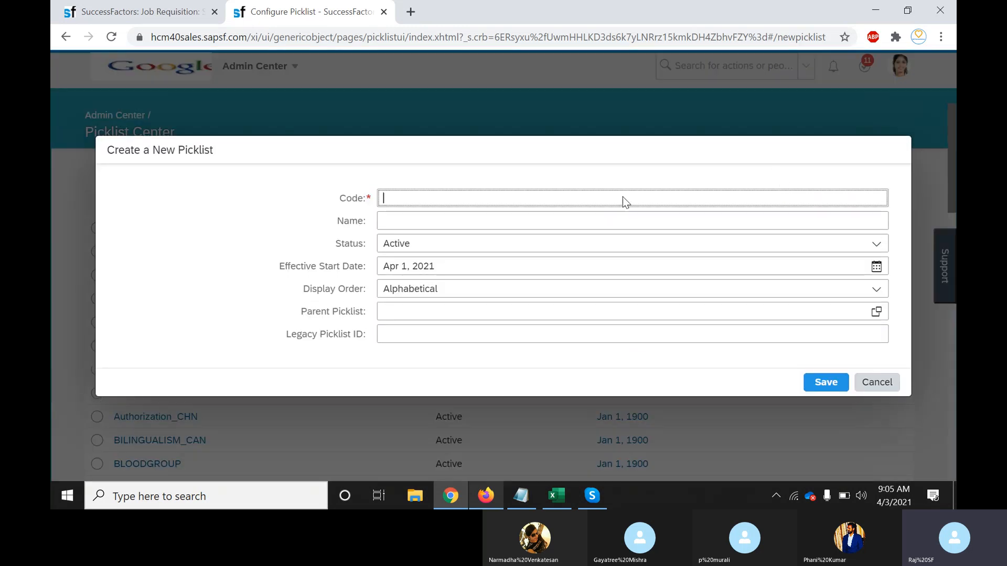
type("C")
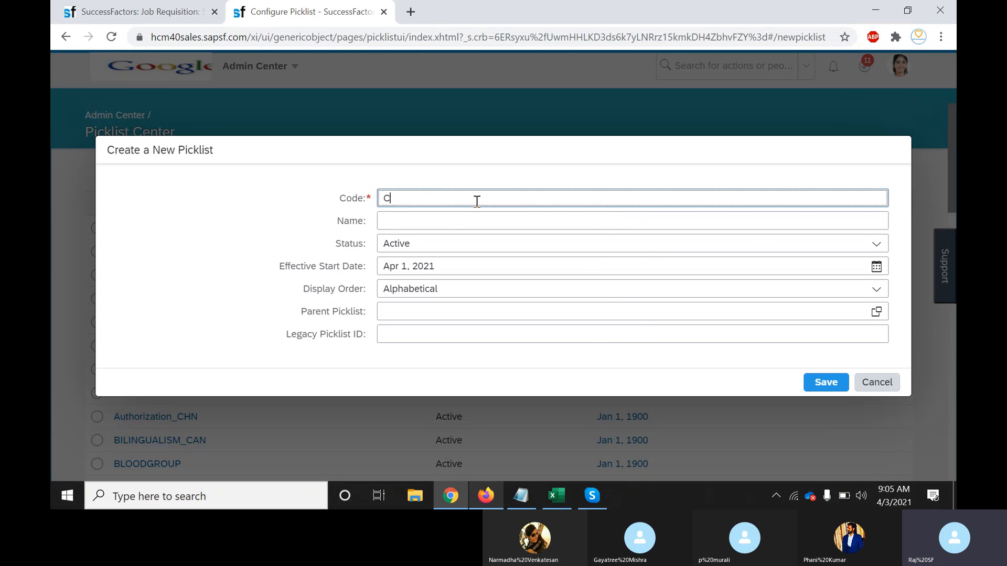
type("ity_Name")
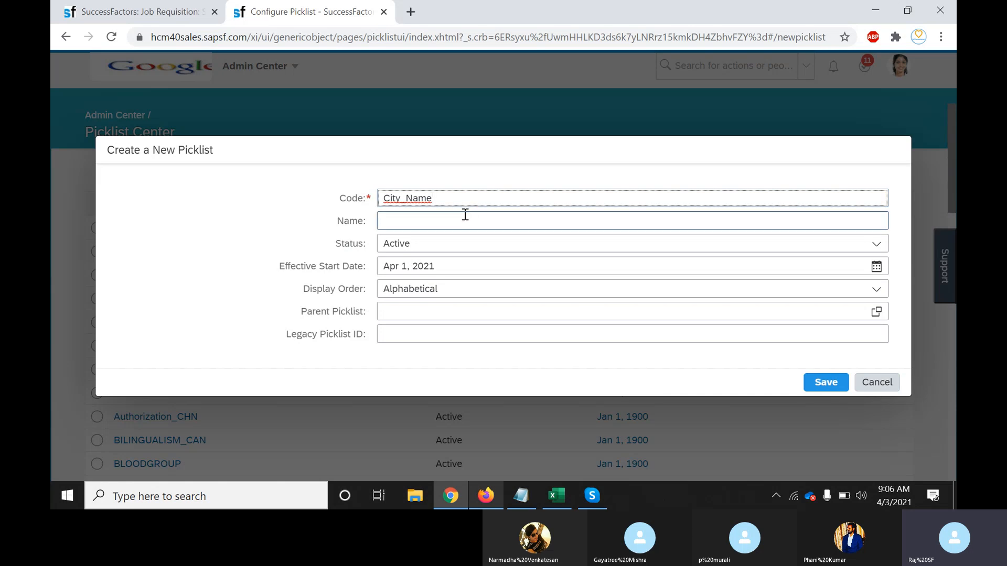
left_click(465, 214)
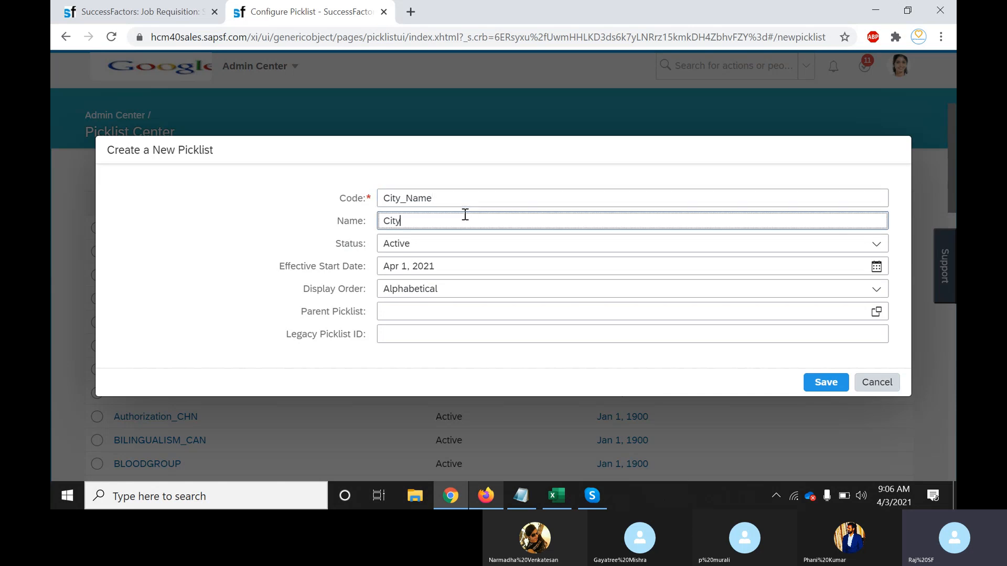
type("City Name")
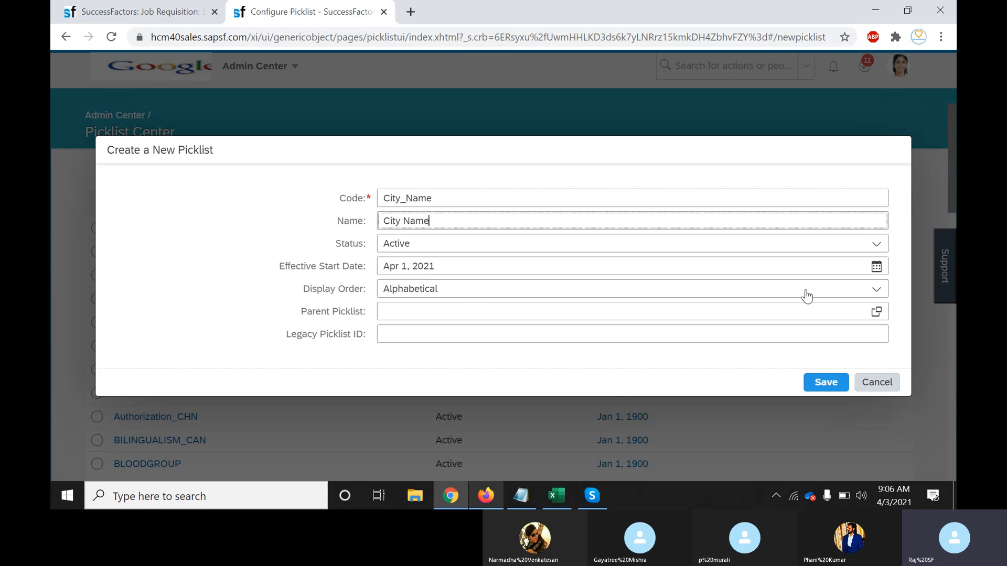
left_click(874, 296)
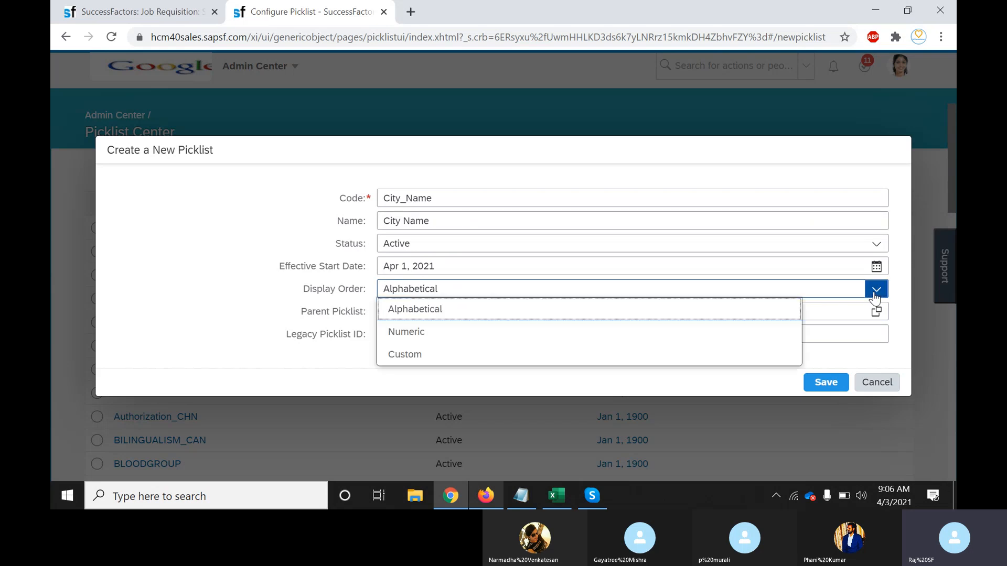
left_click(438, 311)
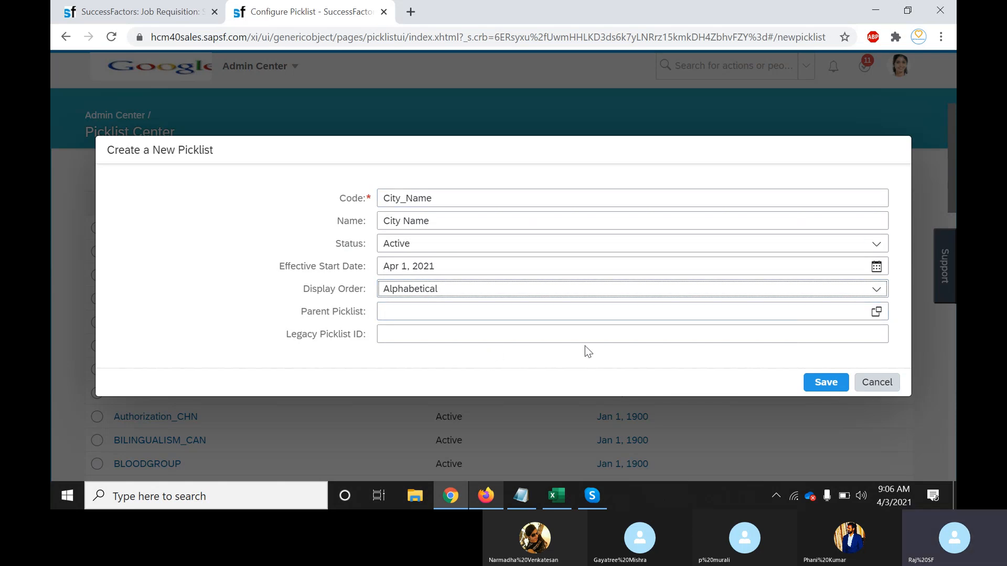
left_click(826, 385)
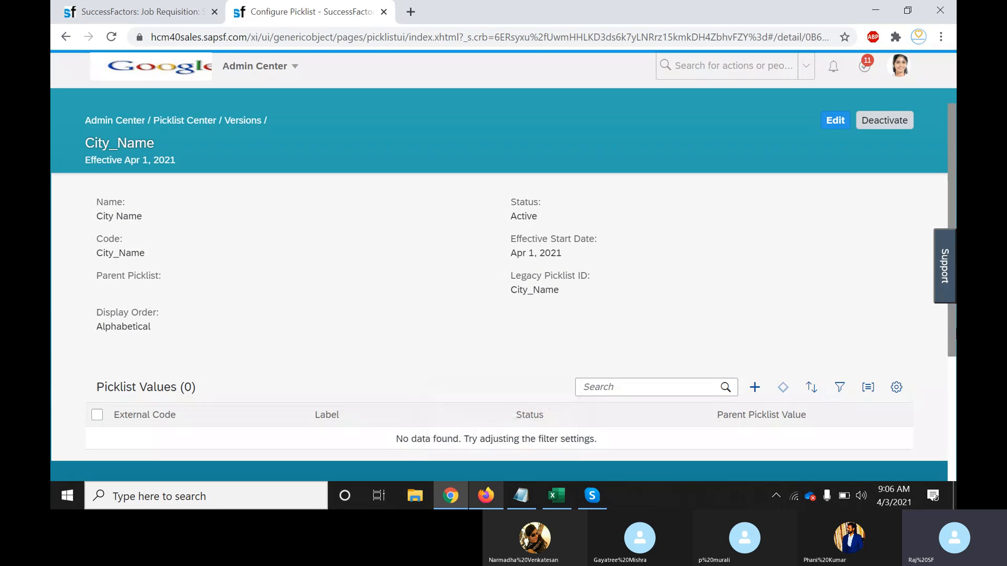
Add Bangalore as a picklist value, filling both External Code and Label
mouse_move(951, 320)
left_mouse_down()
mouse_move(953, 370)
mouse_move(954, 330)
left_mouse_up()
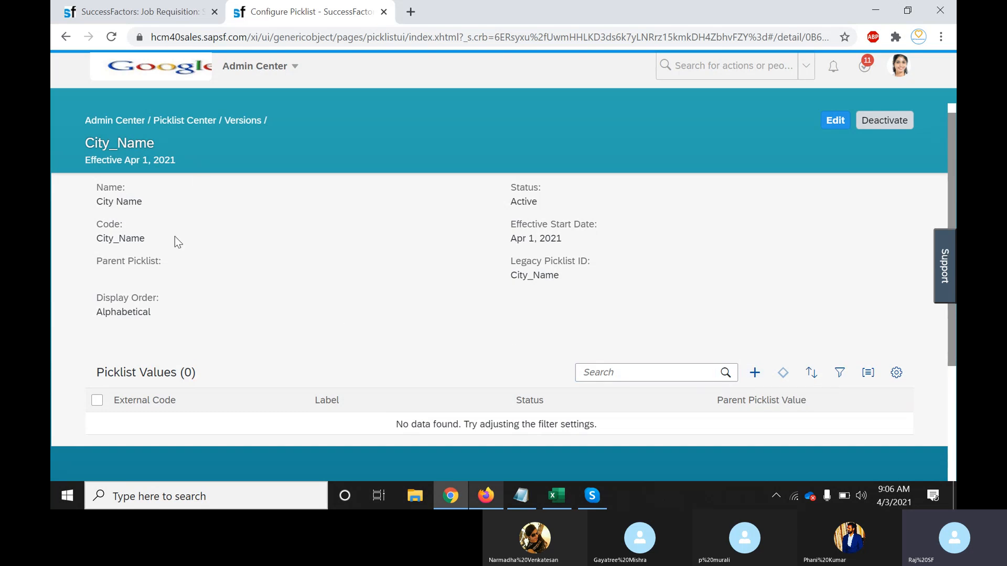
left_click_drag(87, 142, 165, 143)
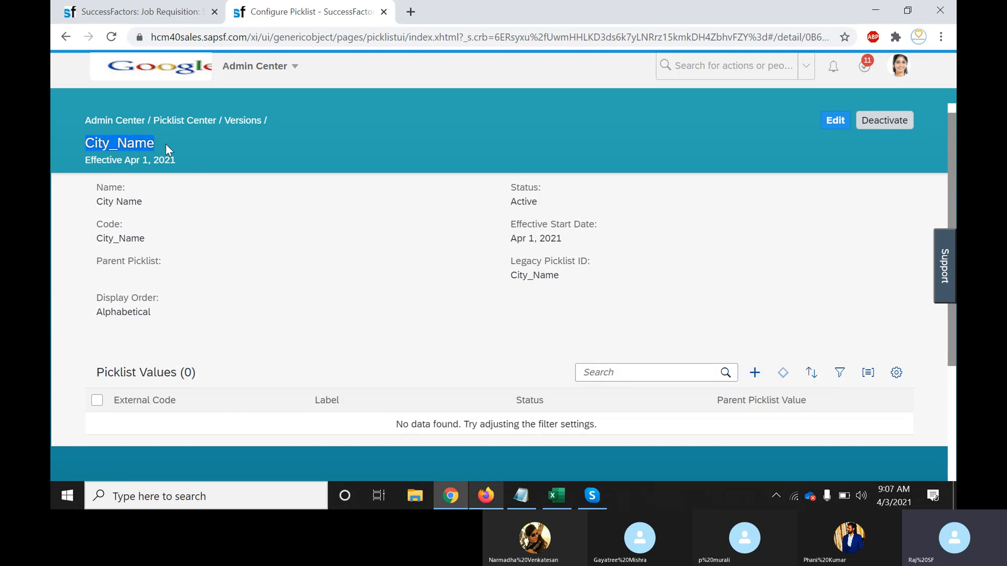
left_click(197, 146)
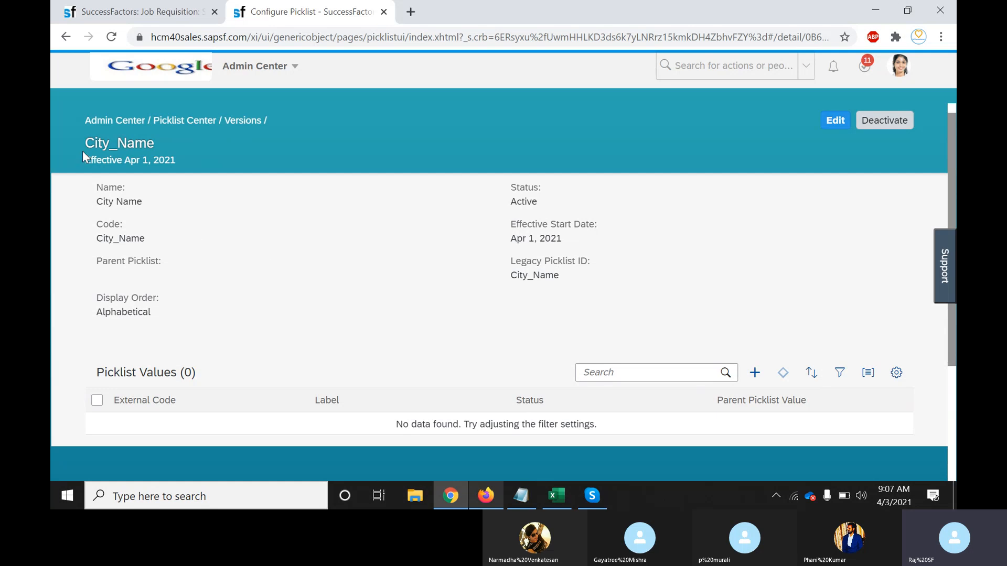
left_click(755, 377)
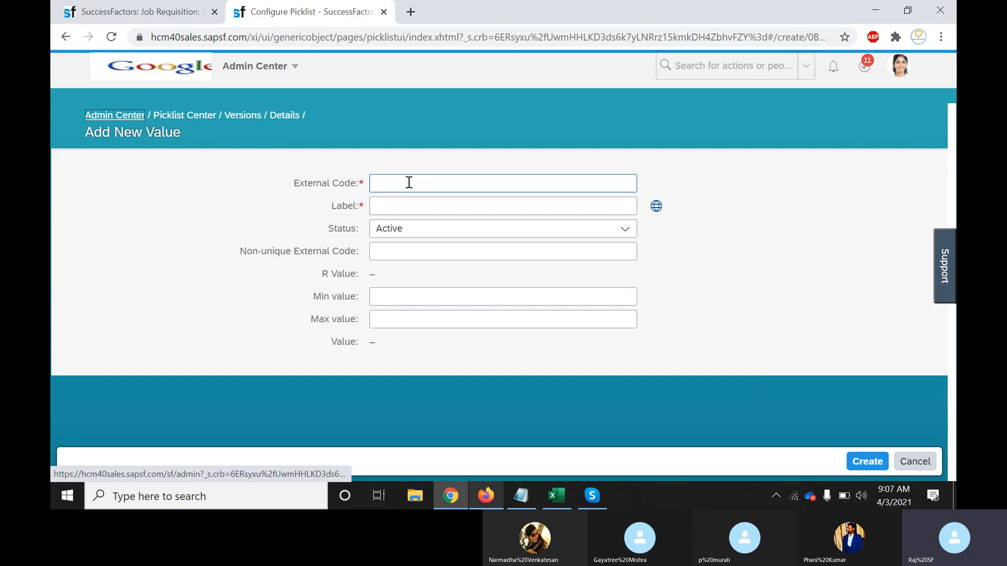
left_click(409, 182)
type("Bangalore")
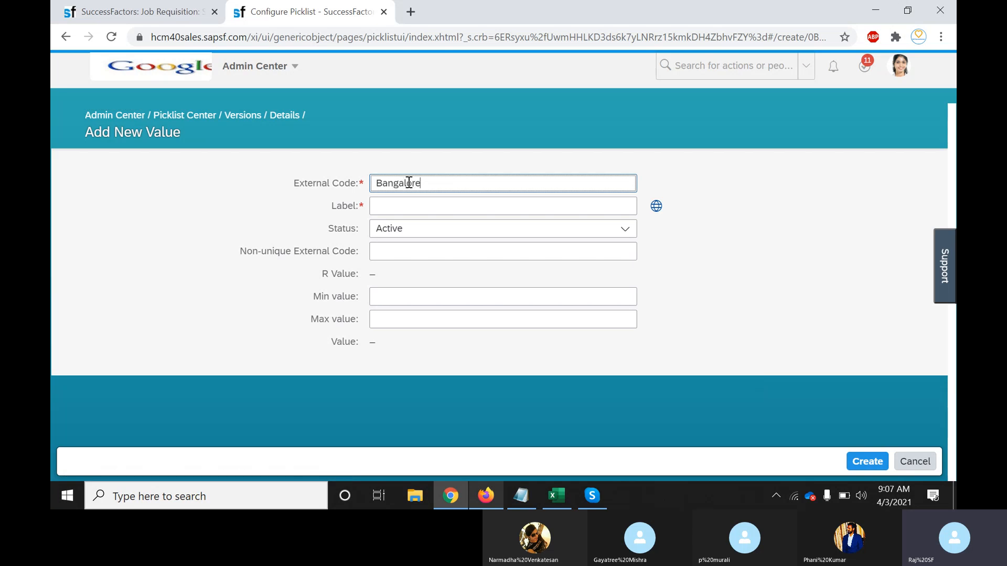
key("Tab")
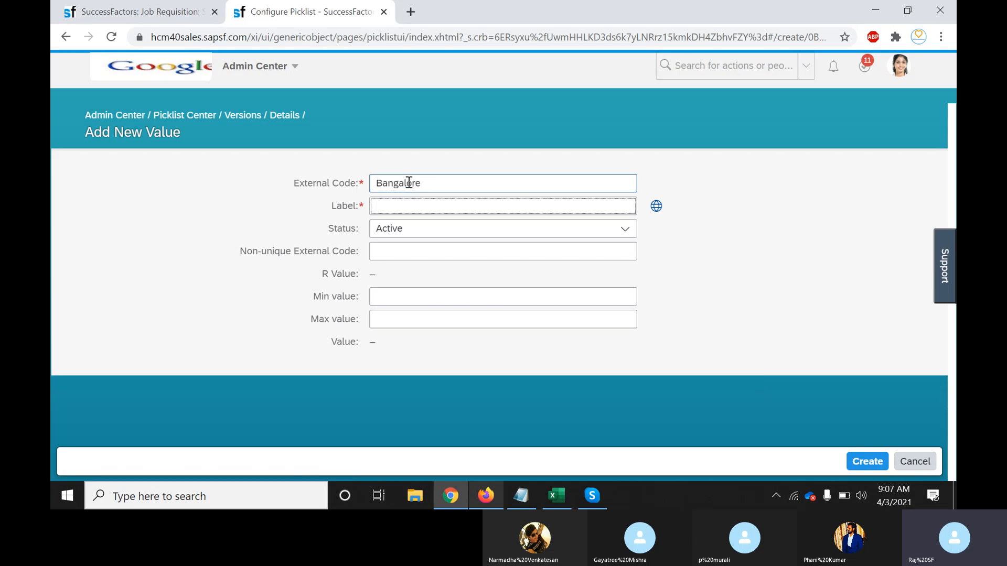
type("Bangalore")
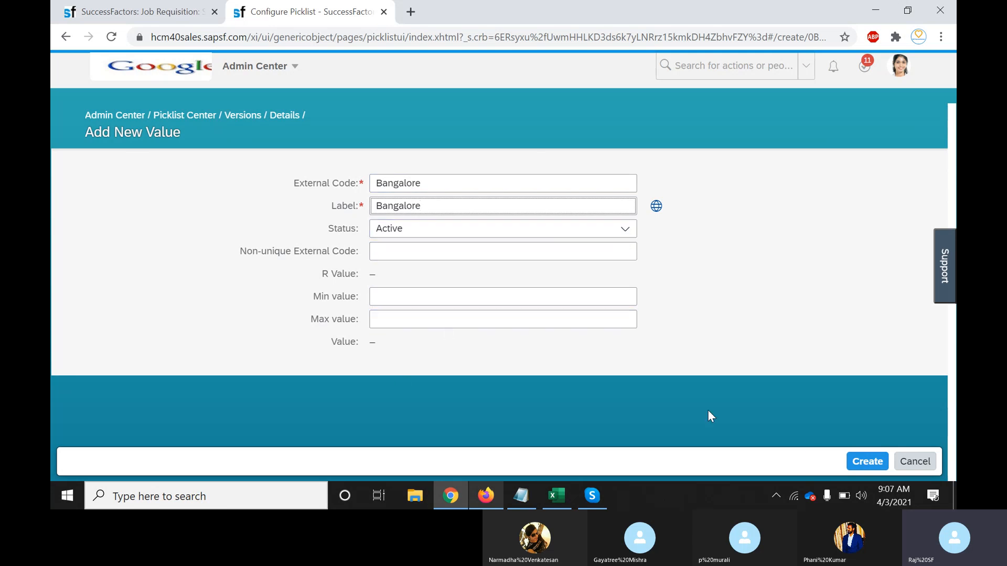
left_click(865, 460)
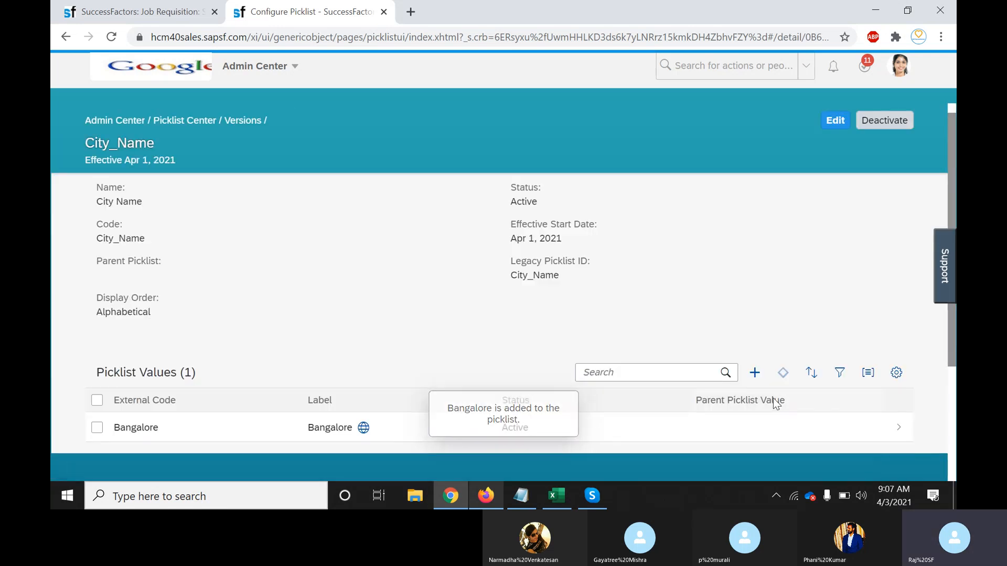
Add Chennai as a second picklist value and return to the Picklist Center
left_click(758, 376)
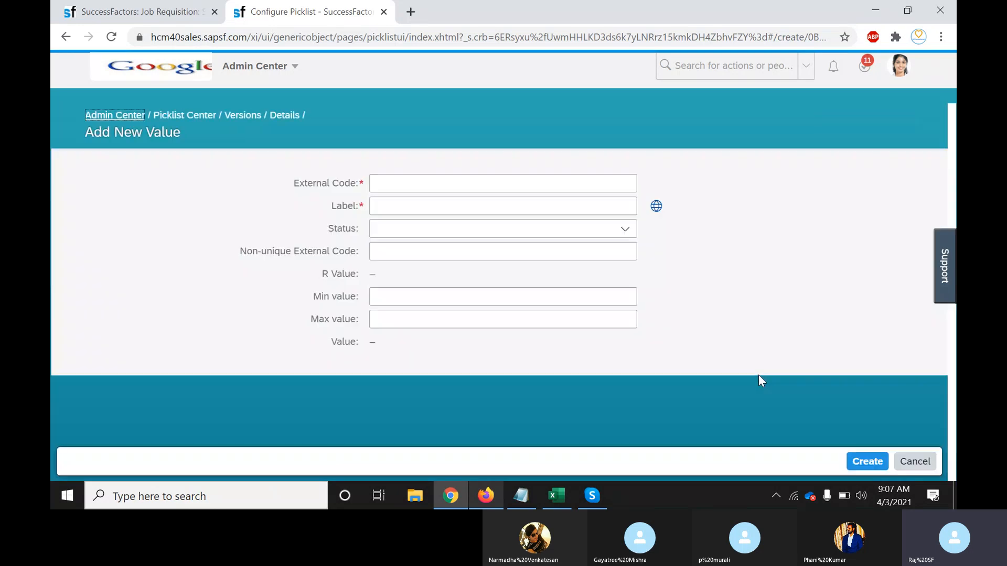
left_click(430, 182)
type("Chennai")
key("Tab")
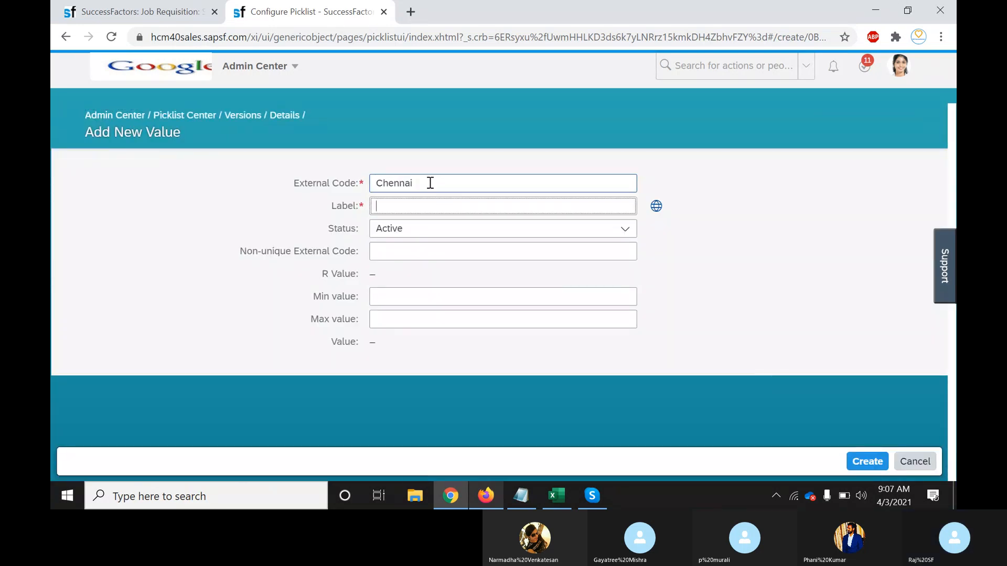
key("Tab")
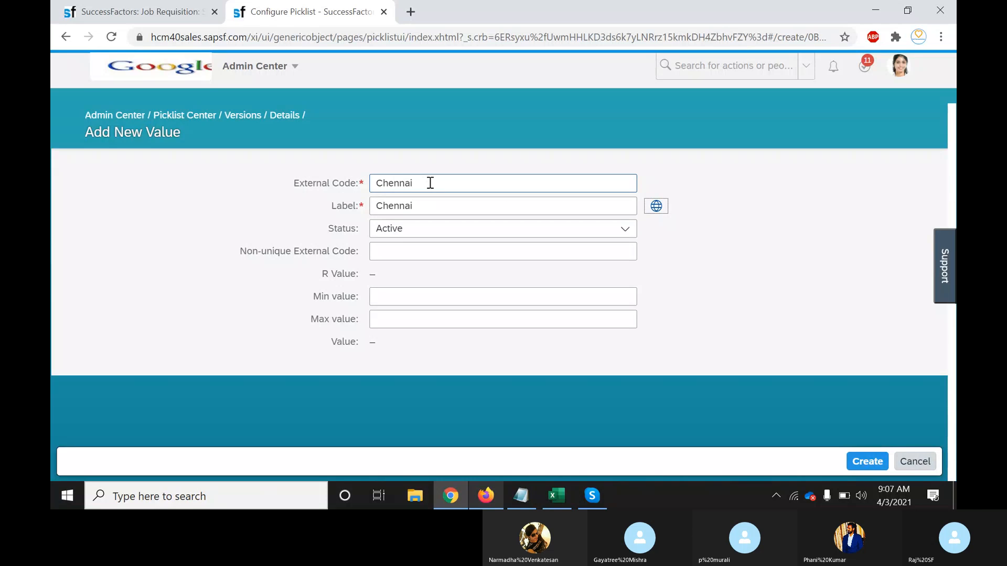
left_click(858, 463)
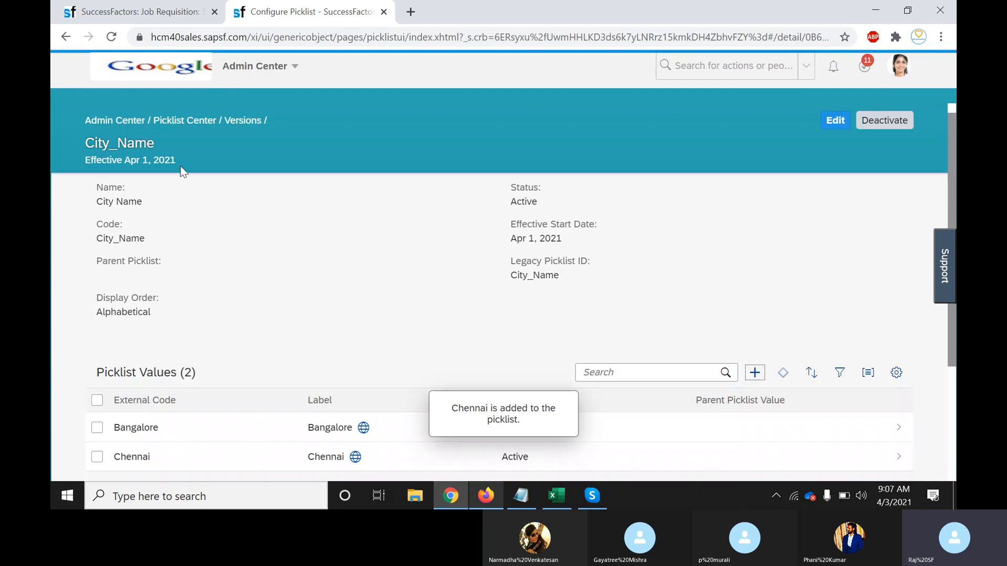
left_click(196, 122)
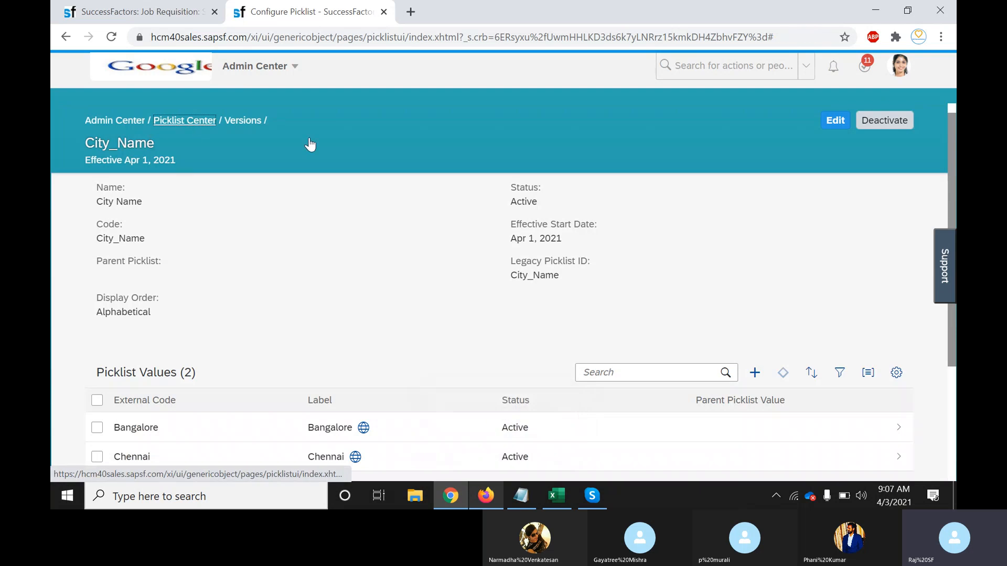
Check what the requisition form's City Name field currently offers, then return to administration
left_click(156, 16)
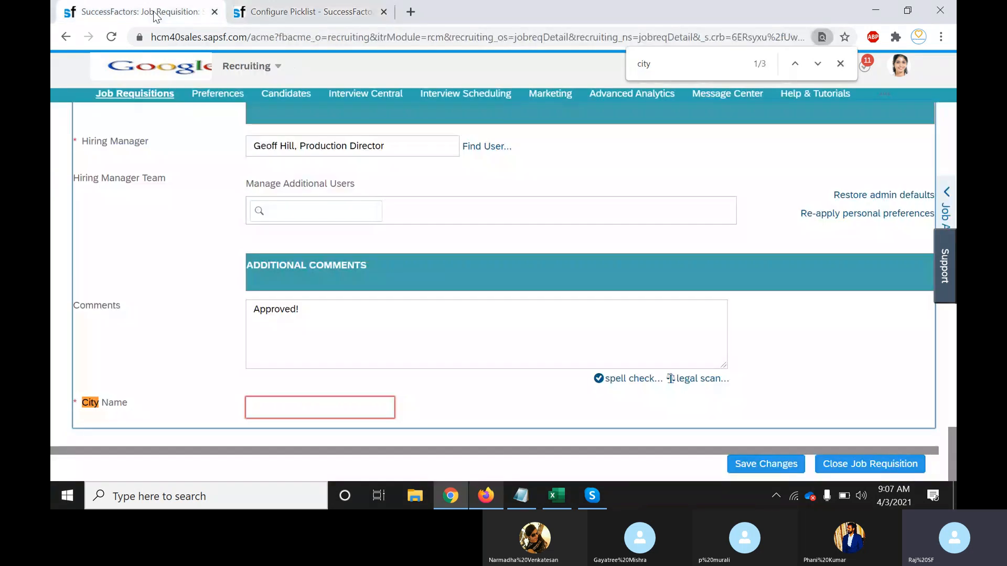
left_click(305, 414)
left_click(454, 408)
left_click(315, 13)
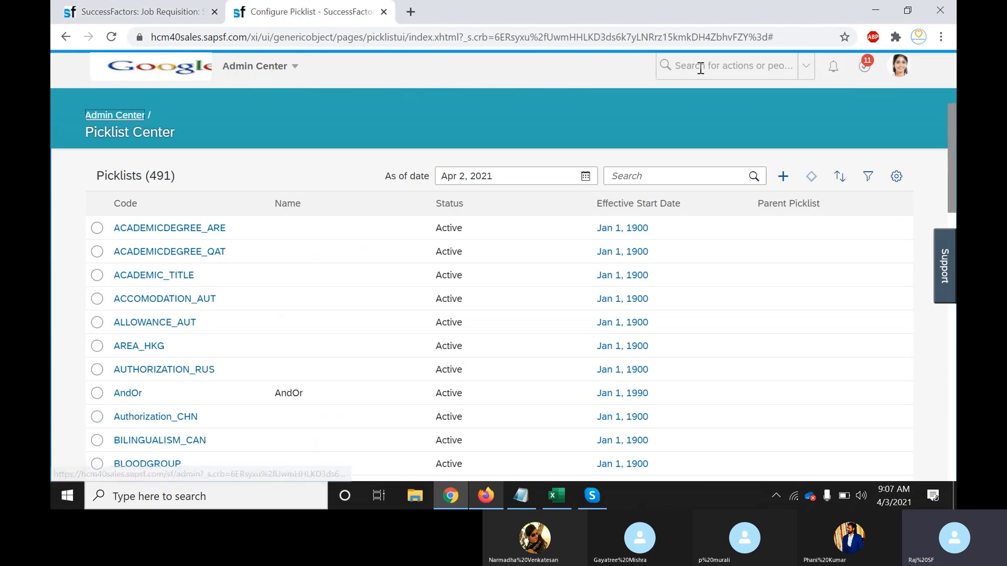
Open the Basic Job Requisition template via Manage Templates > Recruiting Management > Job Requisition
left_click(701, 69)
type("manage ")
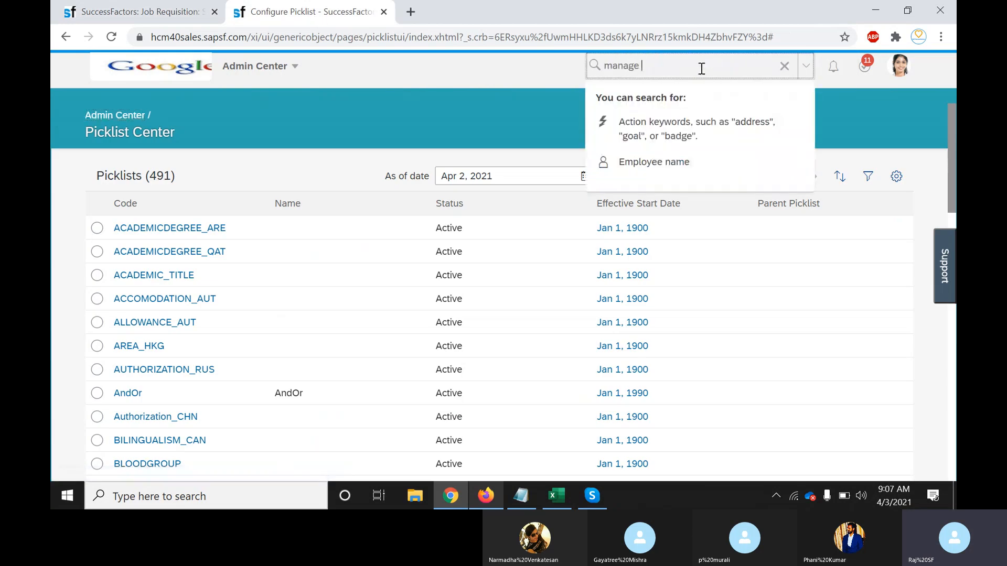
type("templates")
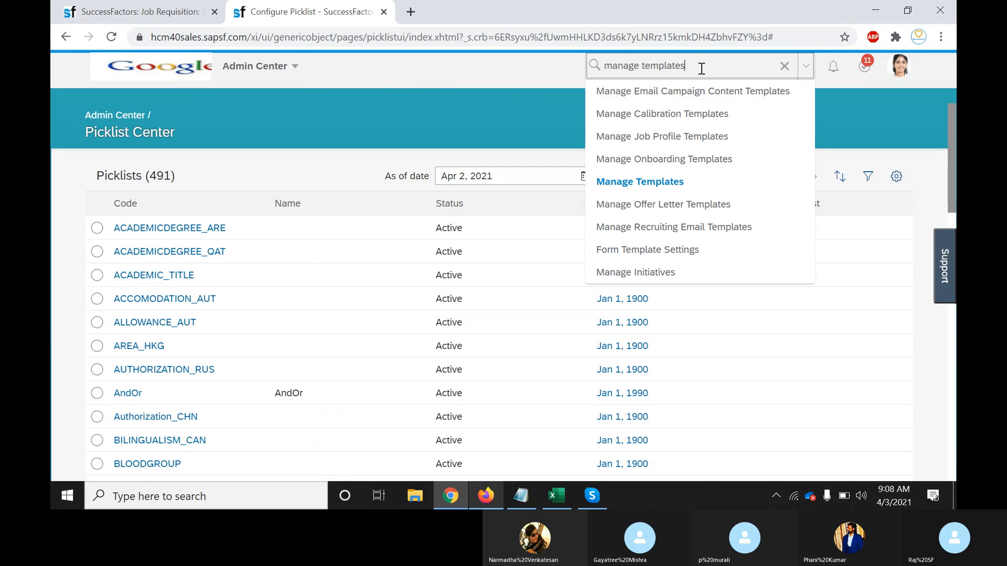
left_click(675, 177)
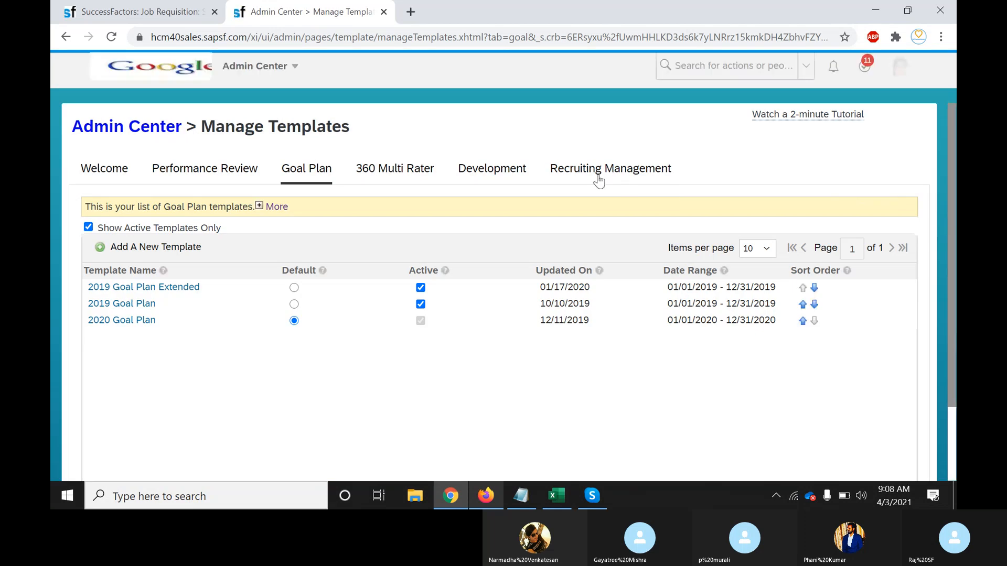
left_click(597, 177)
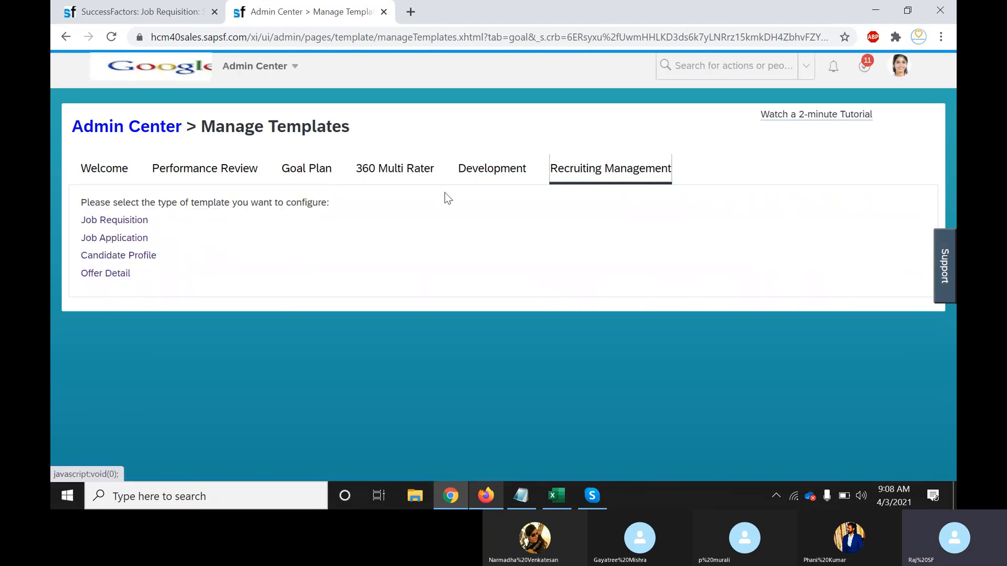
left_click(118, 221)
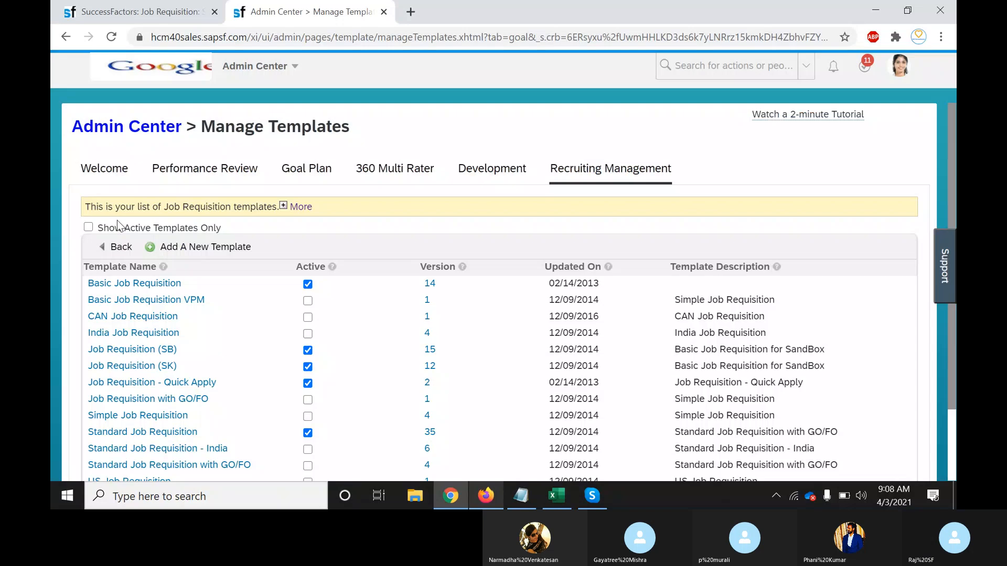
left_click(149, 287)
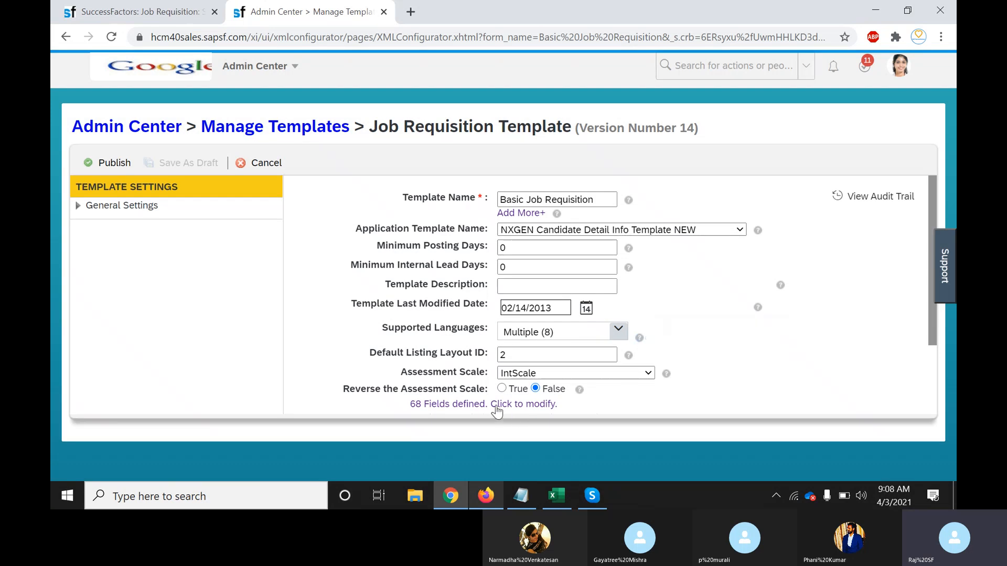
Change the City_Name field's type to picklist in the template's field definitions
left_click(526, 404)
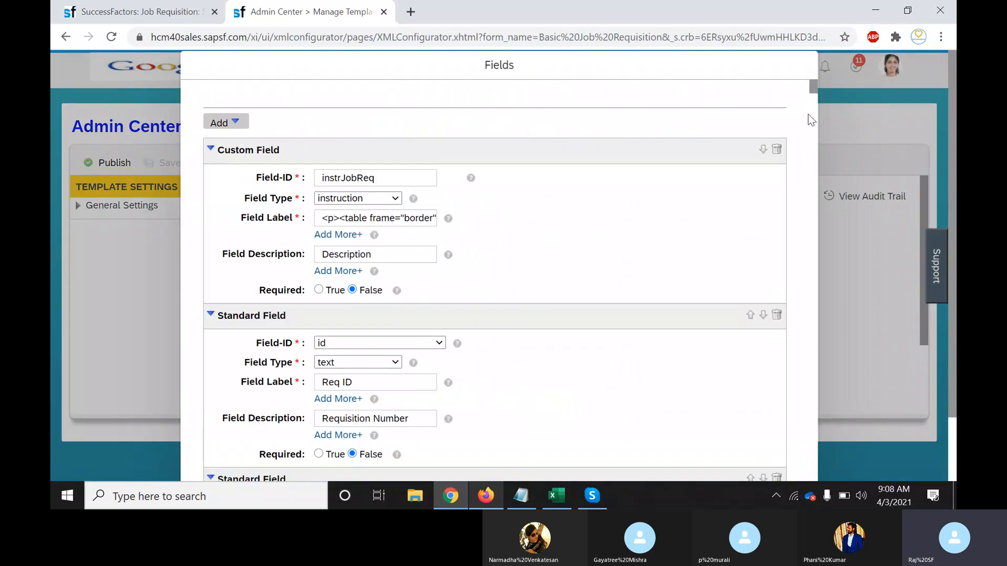
left_click_drag(812, 87, 810, 495)
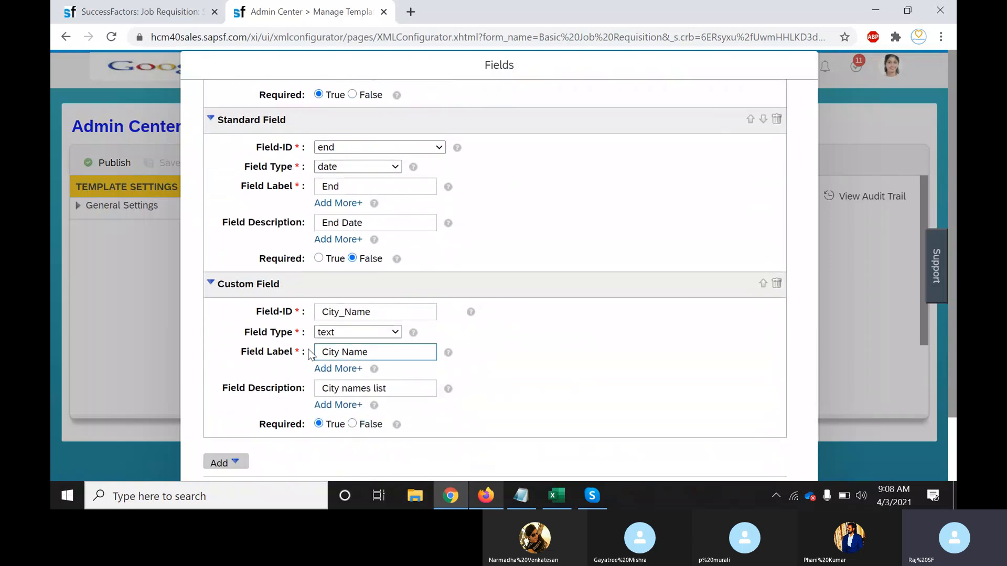
left_click(388, 334)
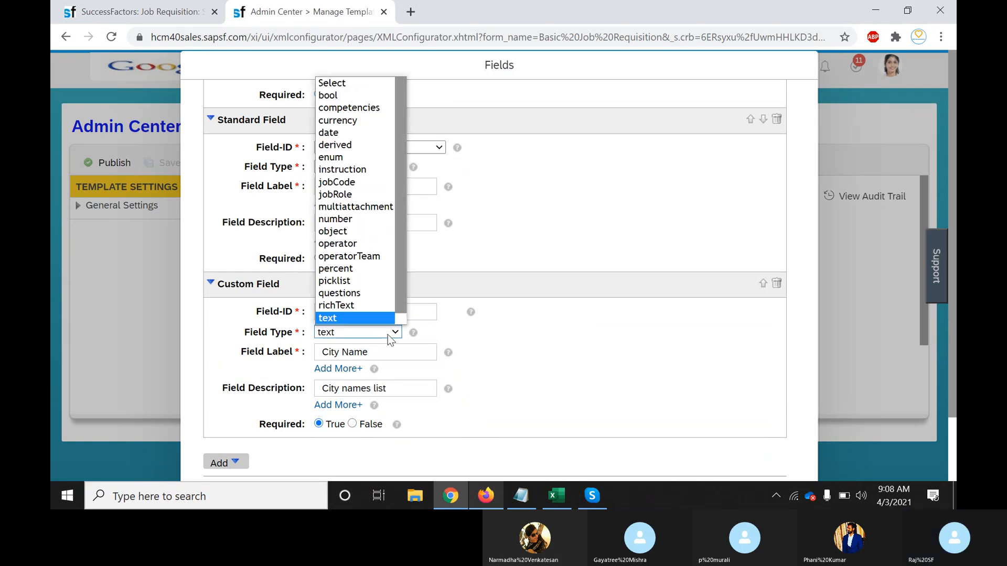
left_click(342, 282)
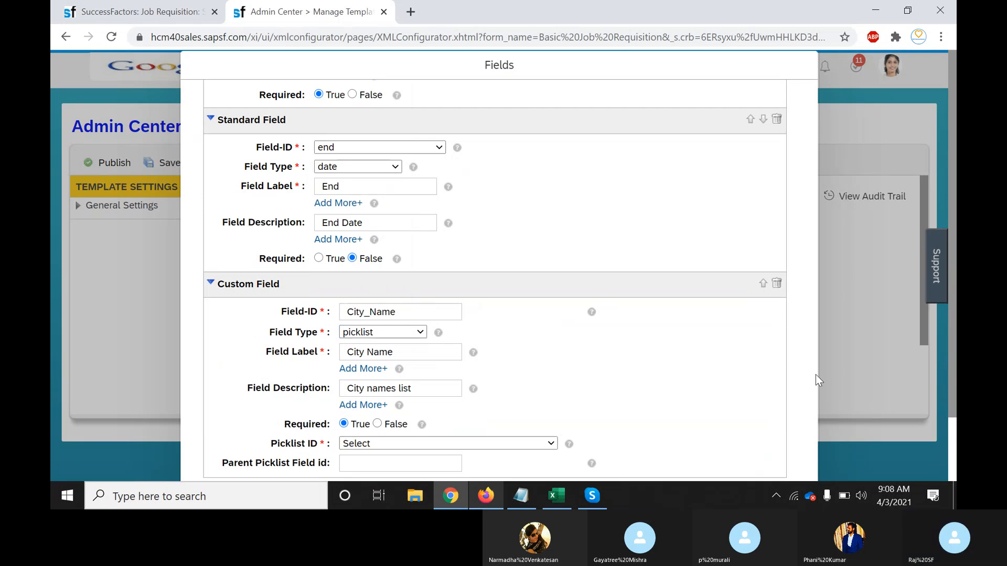
scroll(954, 377, "down", 1)
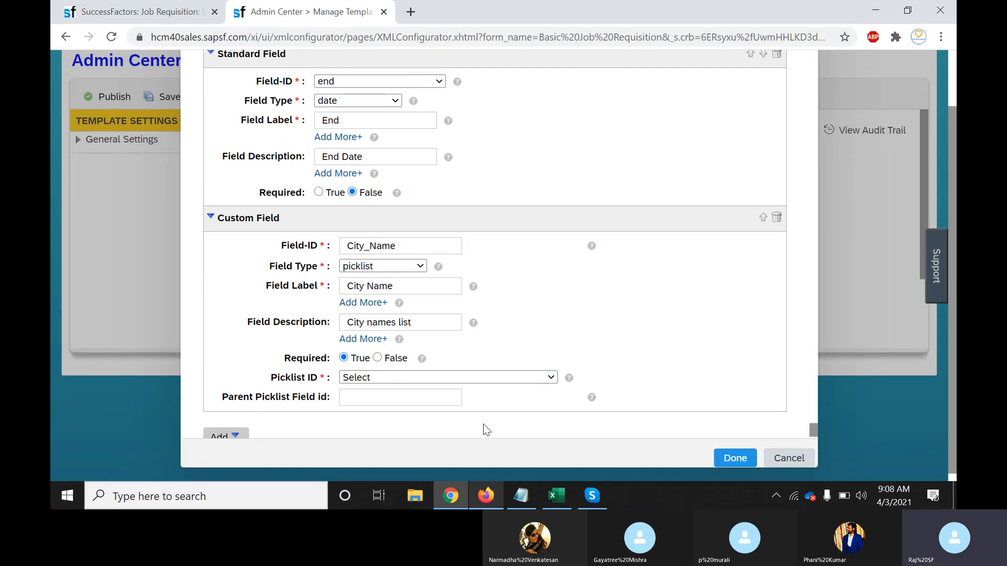
Select City_Name as the field's Picklist ID and confirm with Done
left_click(439, 379)
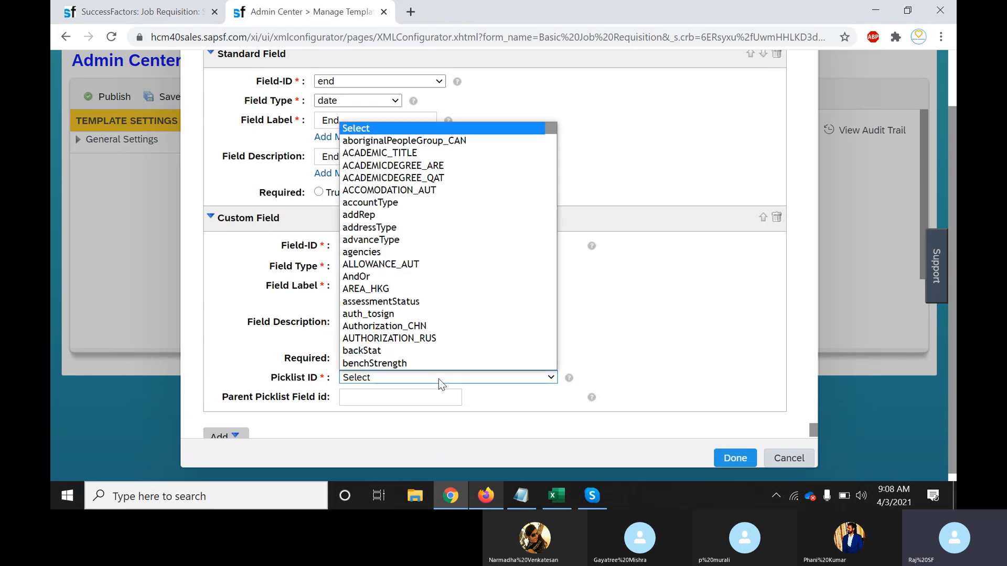
key("c")
key("Down")
key("Down")
key("Down")
key("Down")
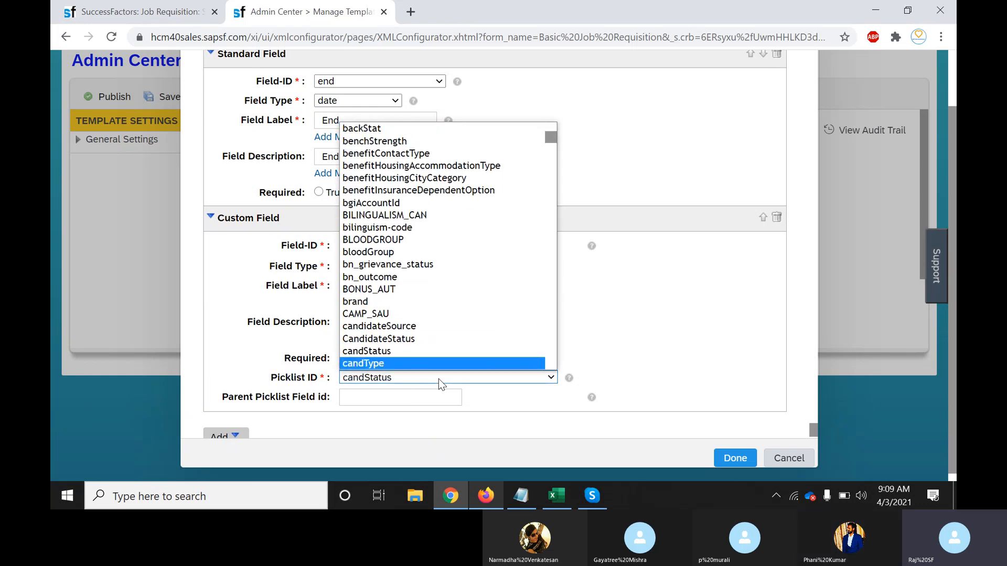
key("Down")
key("Down")
key("Down")
key("Down")
key("Down")
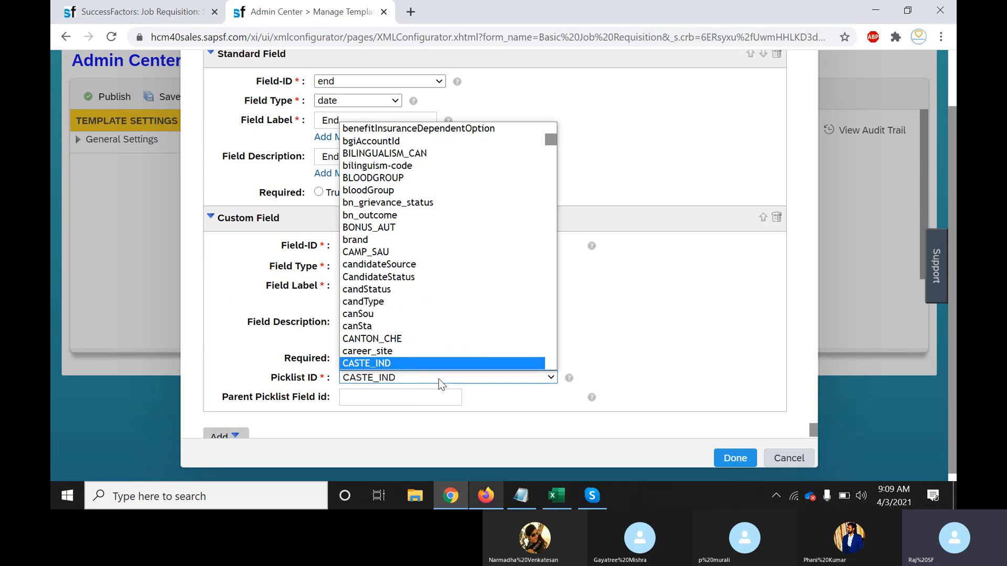
key("Down")
key("Down")
key("Down")
key("Down")
key("Down")
key("Down")
key("Down")
key("Down")
key("Down")
key("Down")
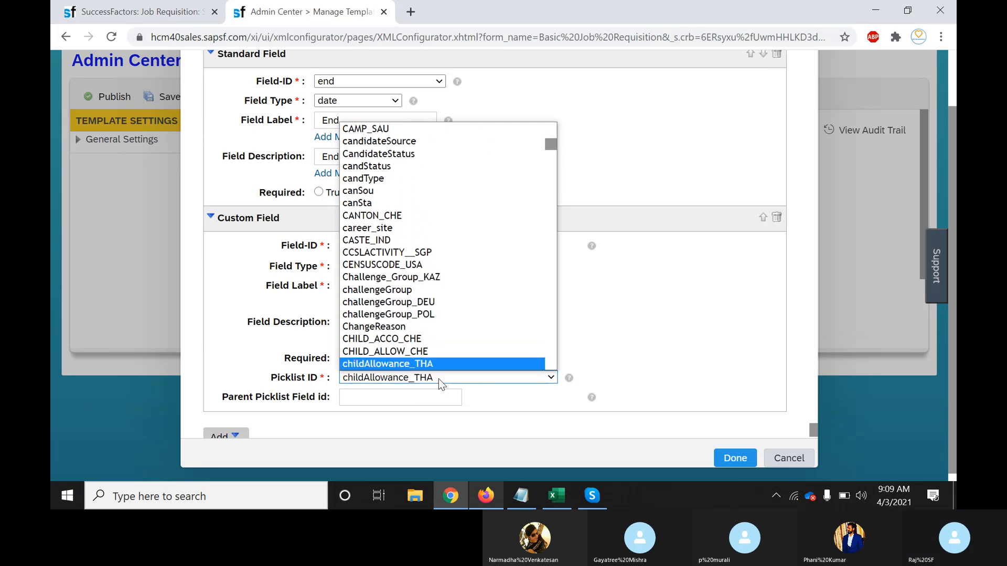
key("Down")
key("Down")
key("Down")
key("Down")
key("Down")
key("Down")
key("Down")
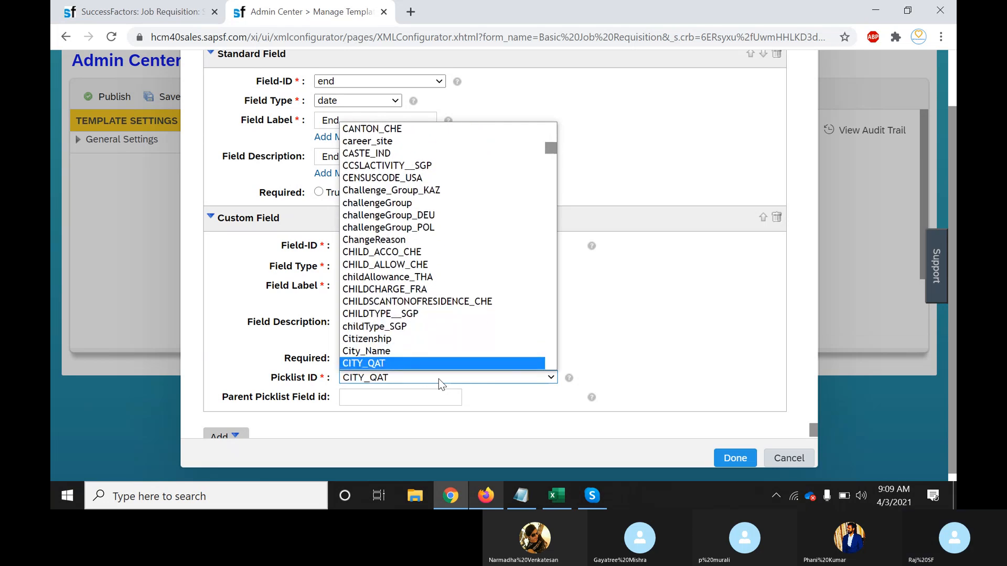
key("Up")
scroll(375, 367, "down", 1)
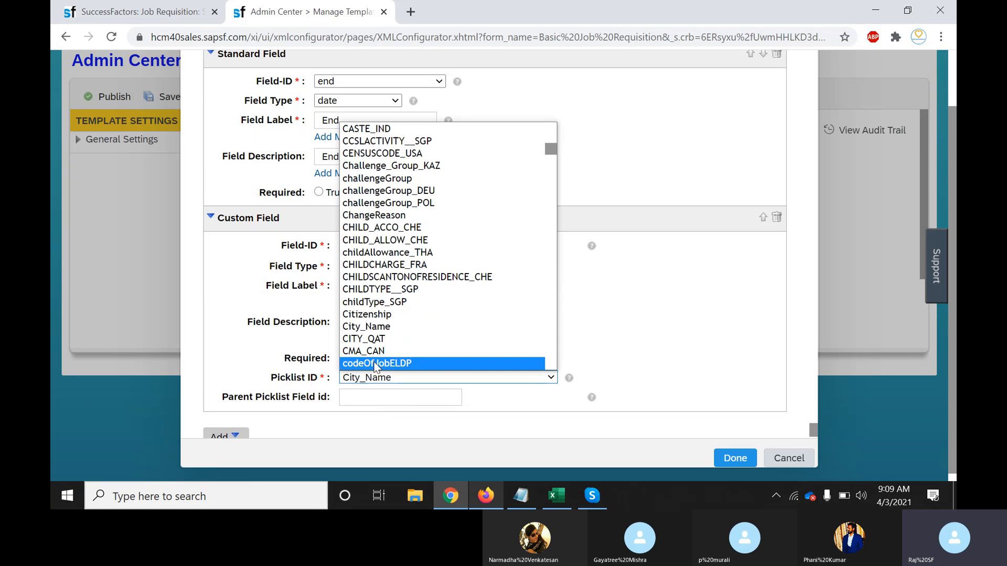
key("Down")
key("Down")
key("Down")
key("Down")
key("Down")
key("Down")
key("Down")
key("Down")
key("Down")
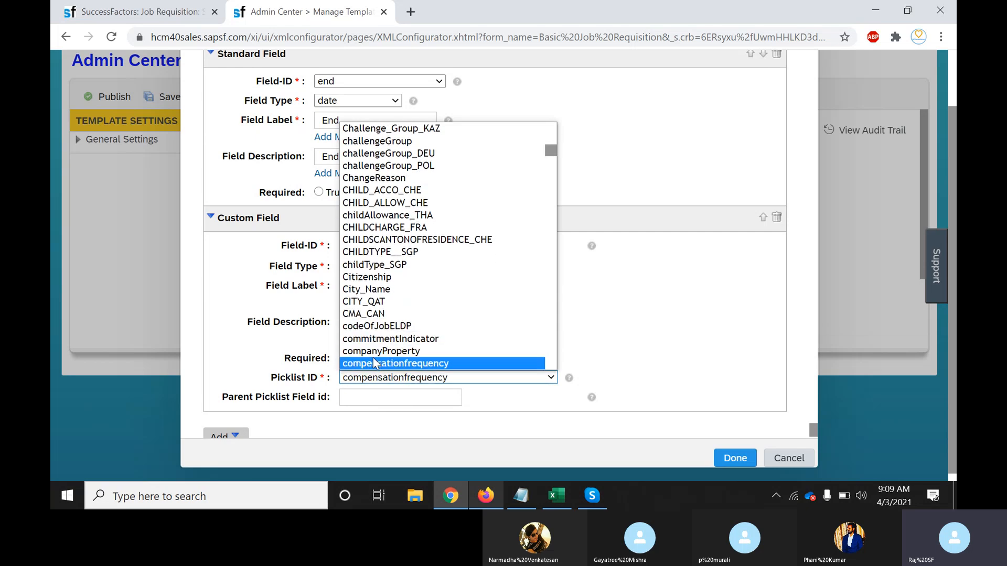
key("Down")
key("Down")
key("Down")
key("Down")
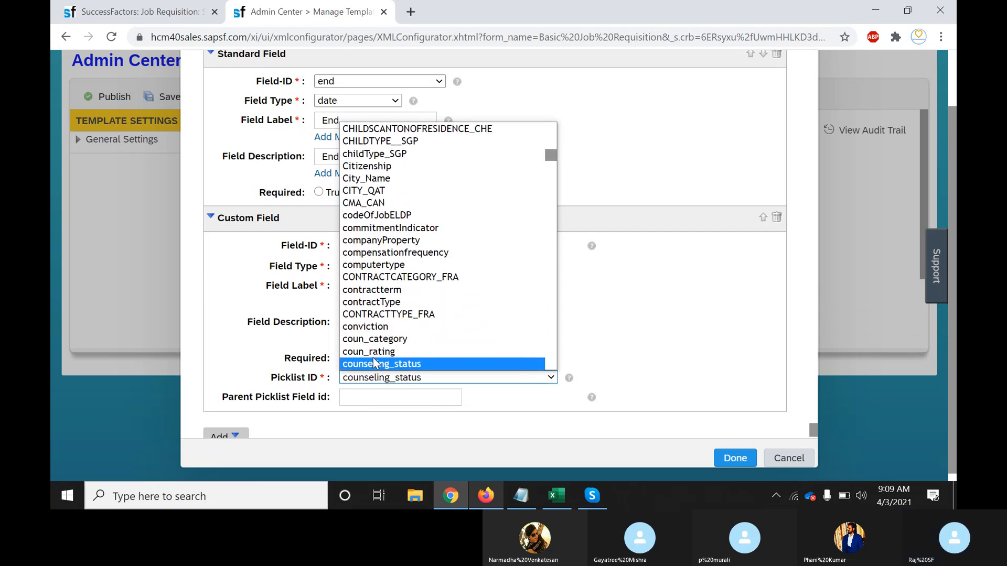
left_click(367, 179)
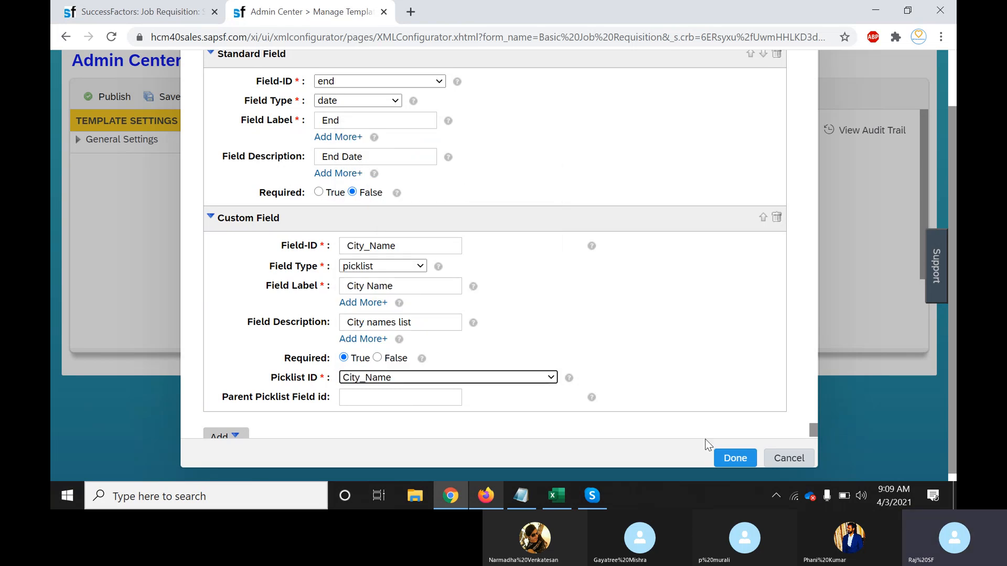
left_click(726, 460)
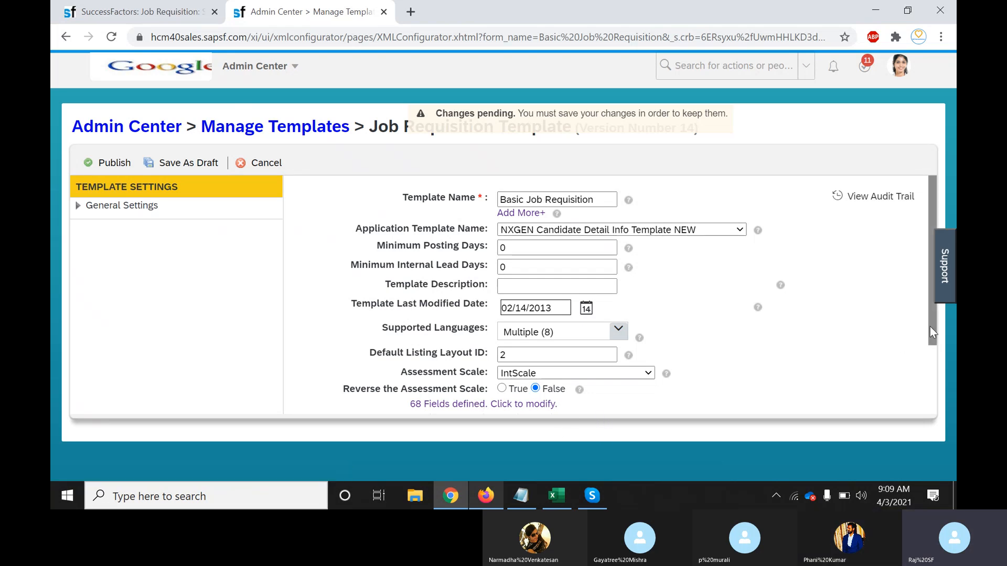
Publish the updated Basic Job Requisition template as Version 15
left_click_drag(929, 326, 933, 397)
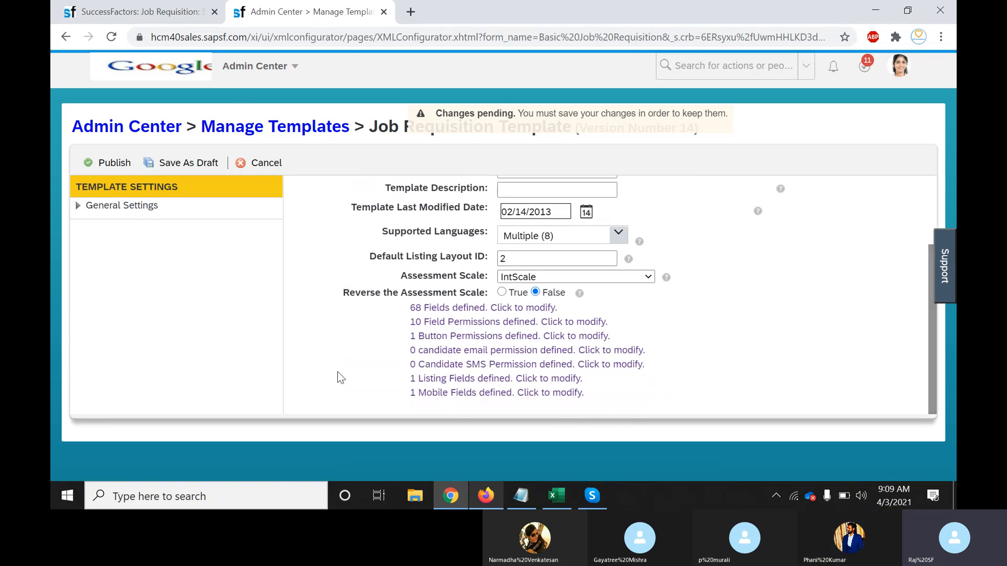
left_click(115, 162)
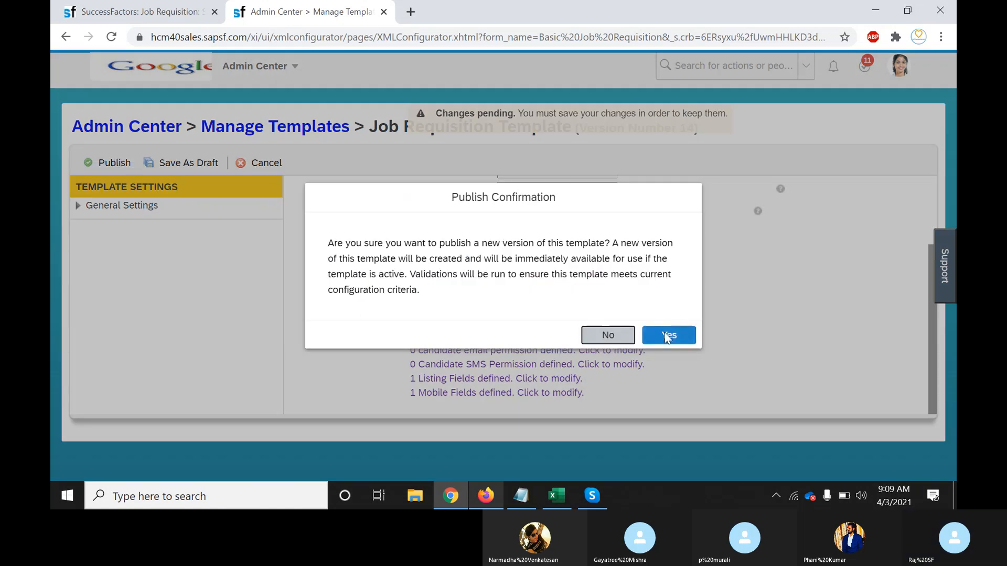
left_click(665, 334)
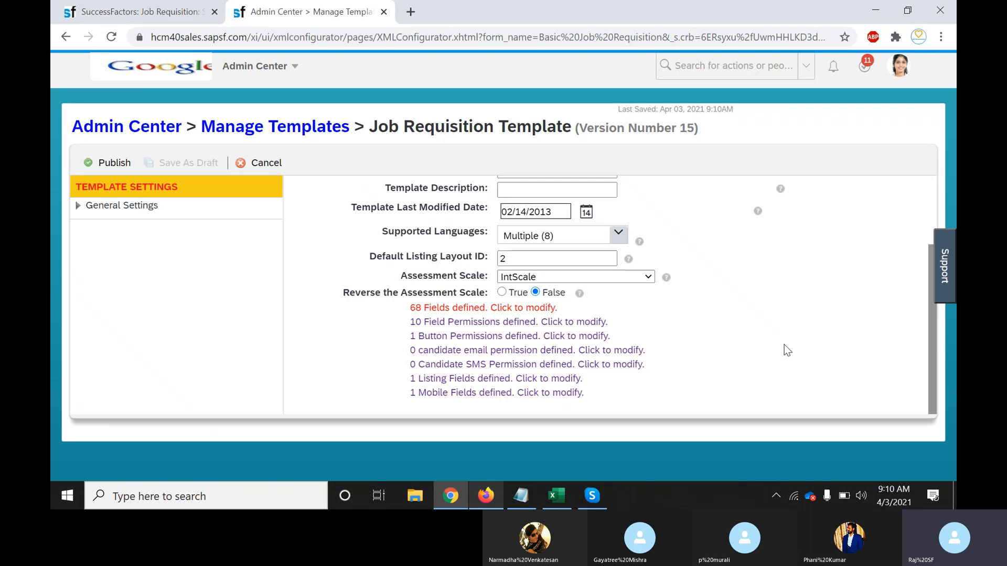
left_click(132, 16)
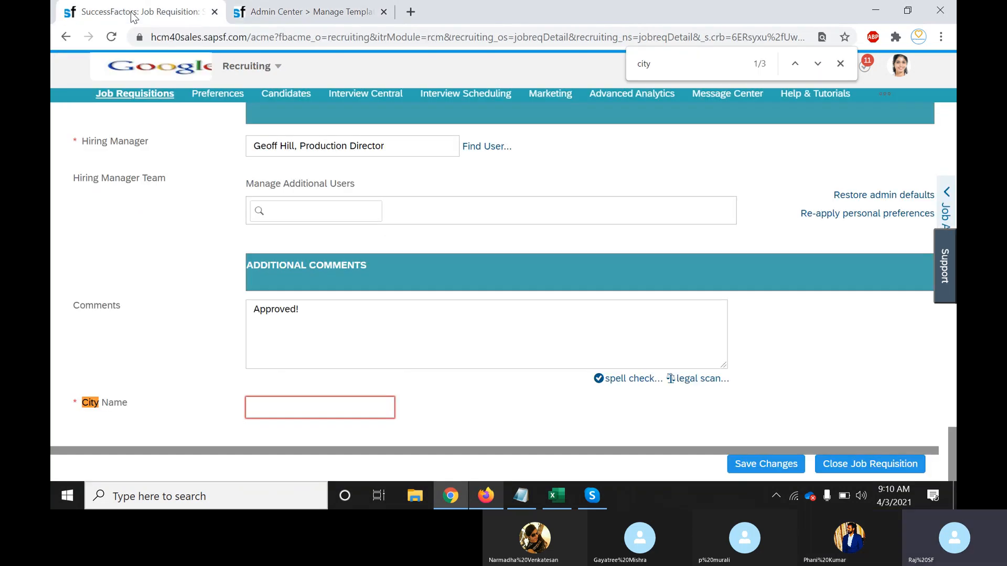
Reload the job requisition so it picks up the updated template fields
left_click(111, 37)
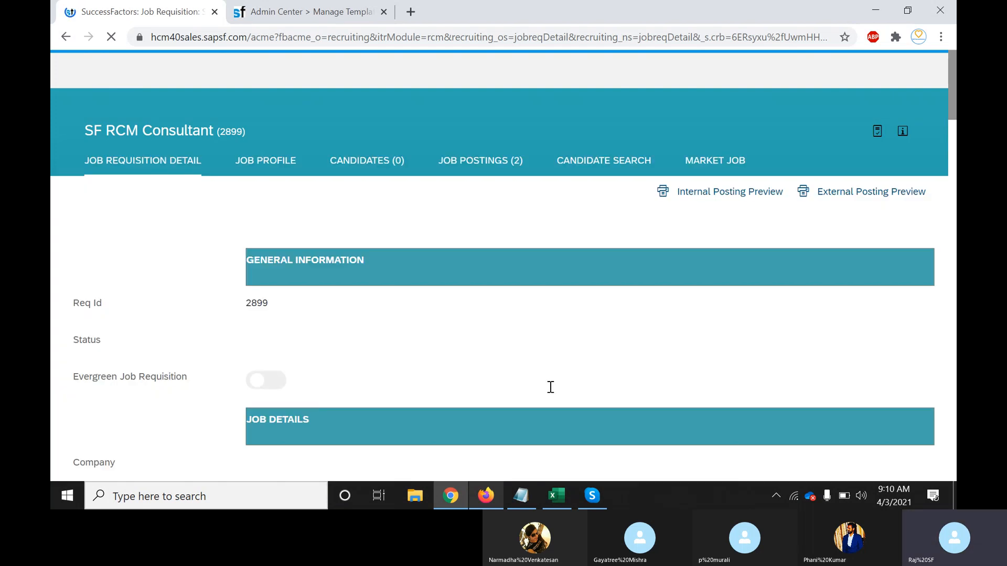
scroll(550, 387, "down", 5)
scroll(549, 387, "down", 7)
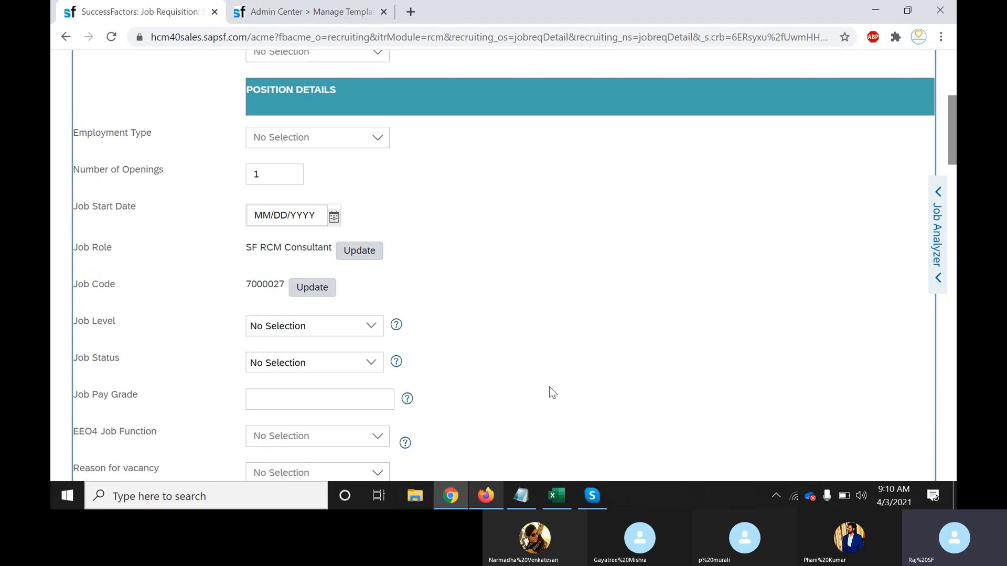
scroll(550, 387, "up", 10)
scroll(550, 387, "down", 7)
scroll(552, 393, "down", 20)
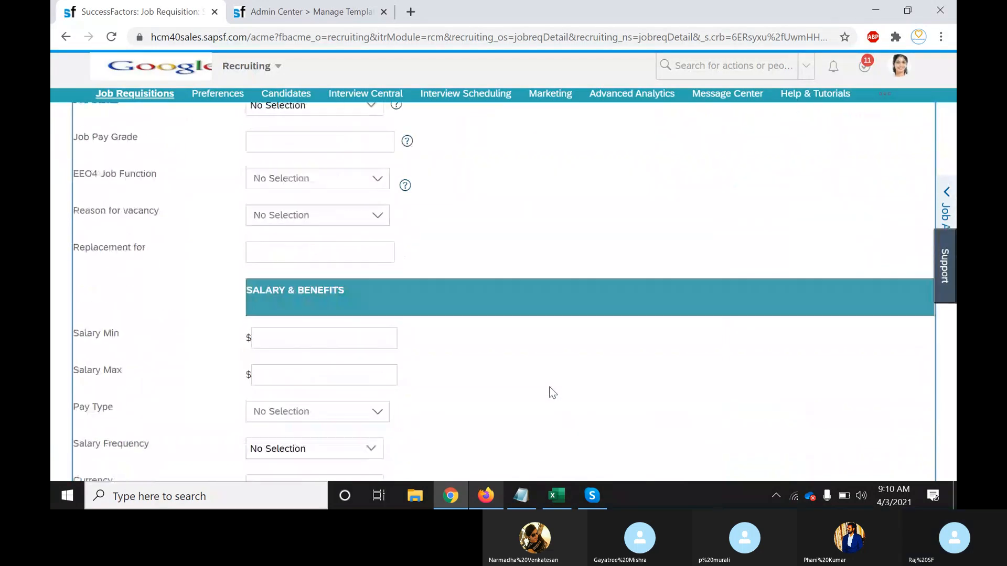
scroll(552, 392, "down", 4)
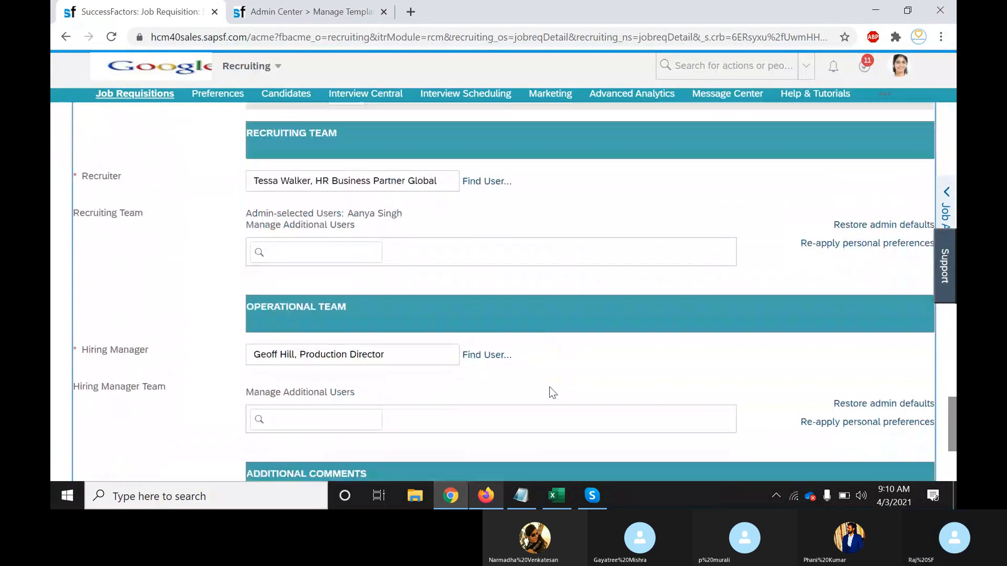
scroll(550, 387, "down", 2)
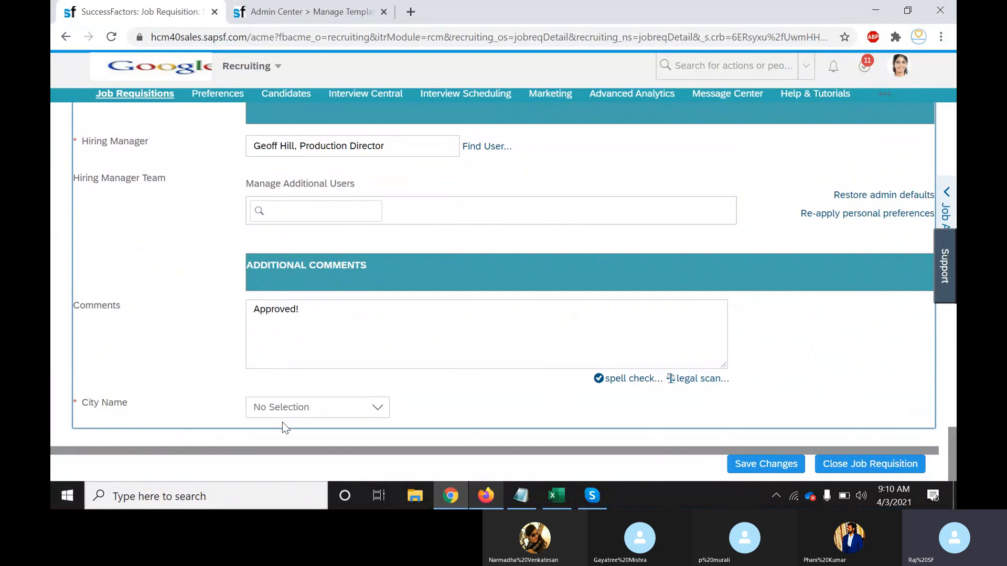
Set City Name to Bangalore from its new Bangalore/Chennai dropdown
left_click(379, 409)
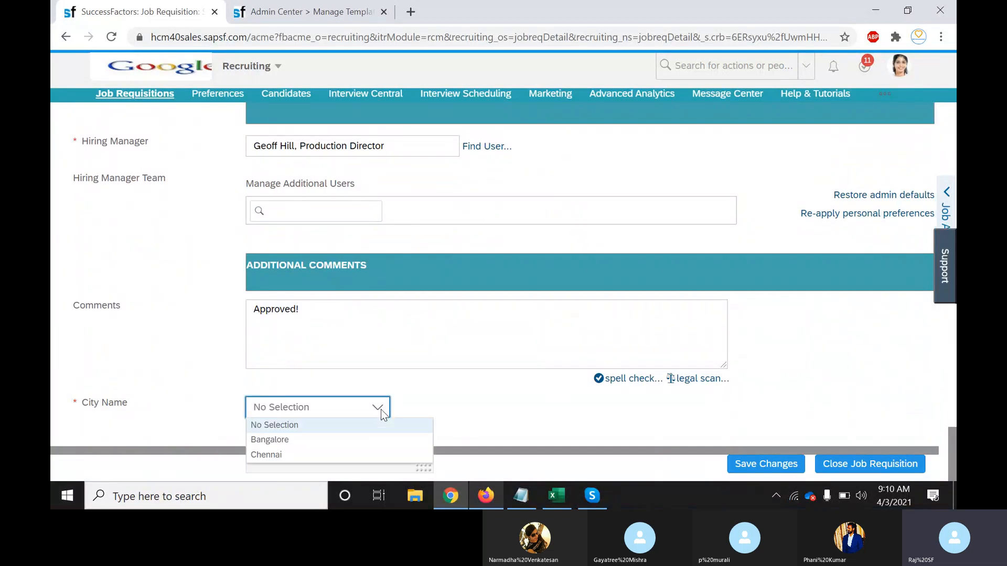
left_click(280, 443)
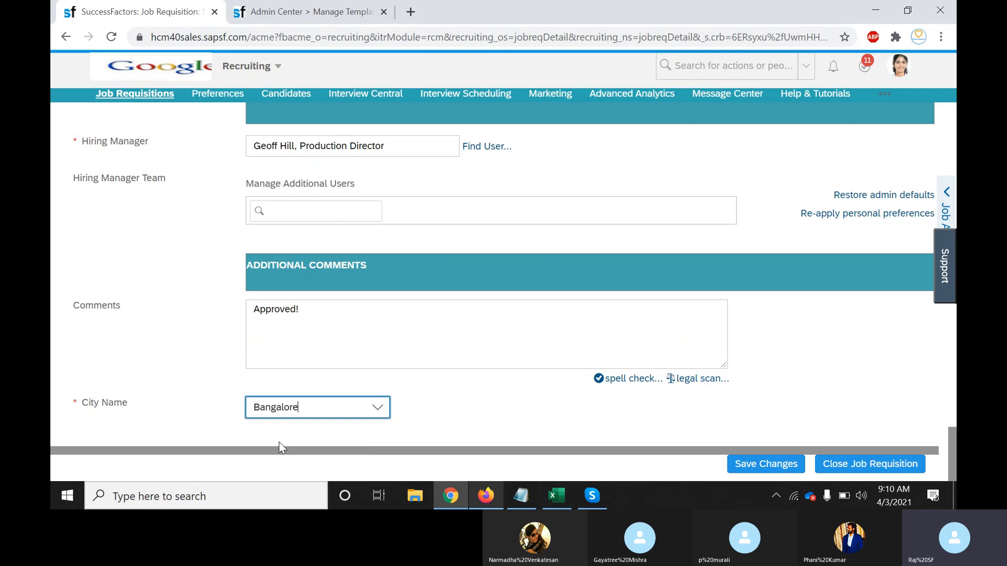
type("]]]")
key("BackSpace")
key("BackSpace")
key("BackSpace")
left_click(380, 407)
left_click(380, 407)
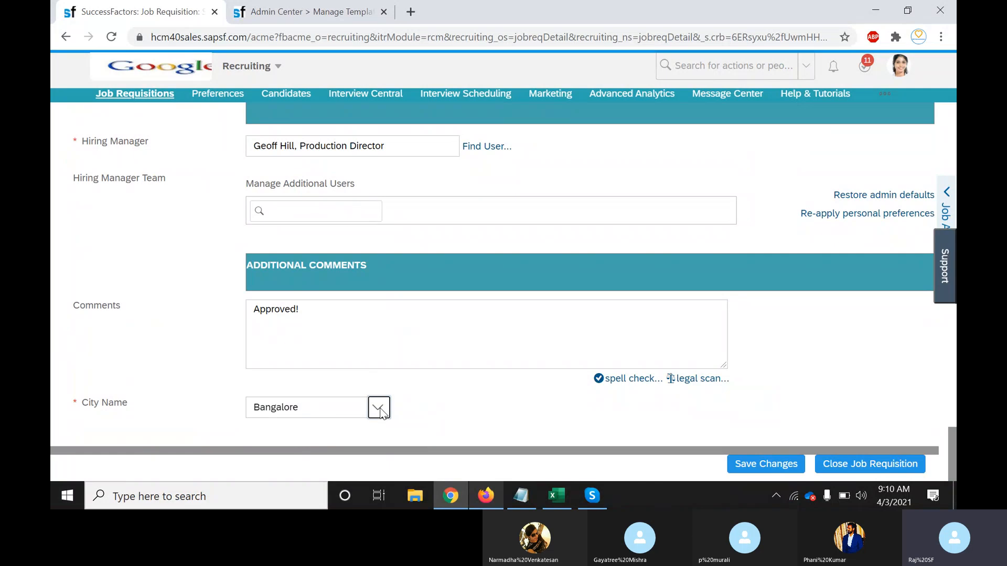
left_click(378, 408)
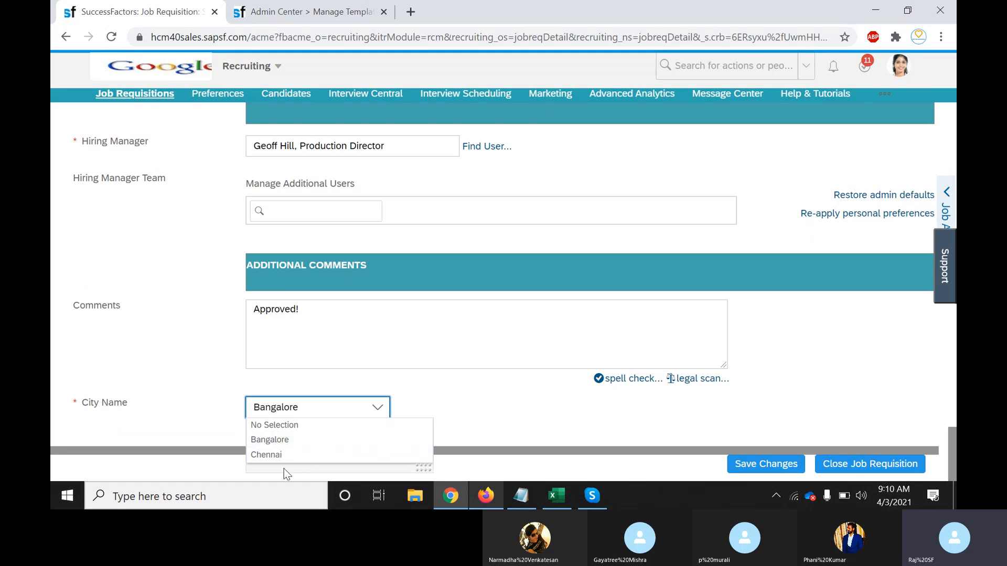
left_click(497, 404)
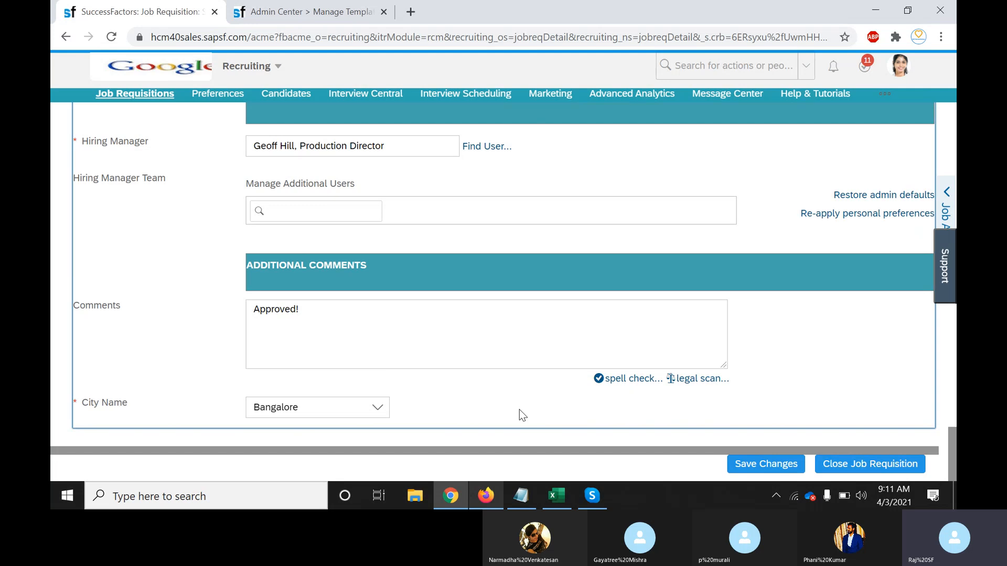
Switch to the Admin Center tab showing the Job Requisition Template, Version 15
left_click(293, 12)
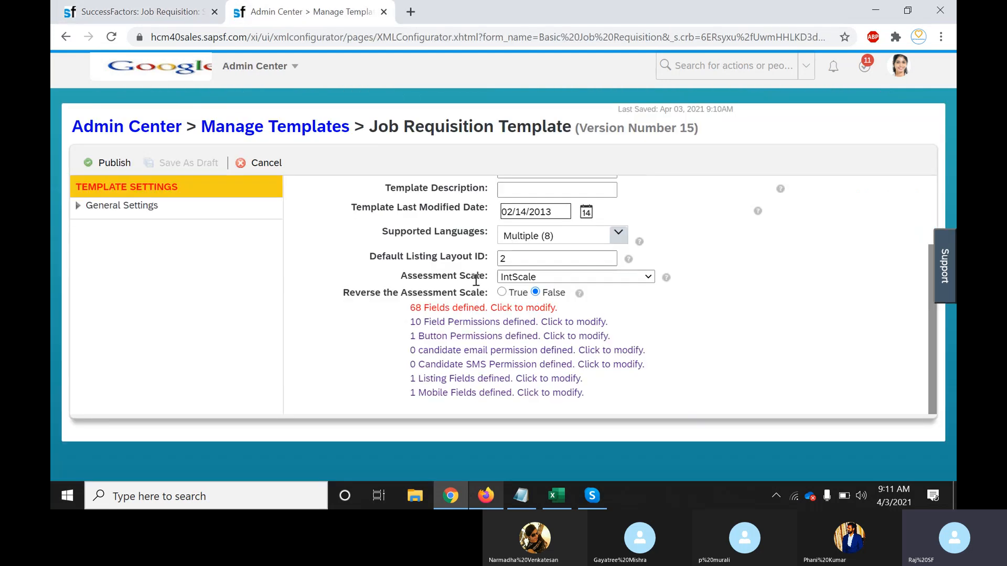
Open the 68 defined fields and browse the custom field's Field Type options, then return to the requisition
left_click(542, 308)
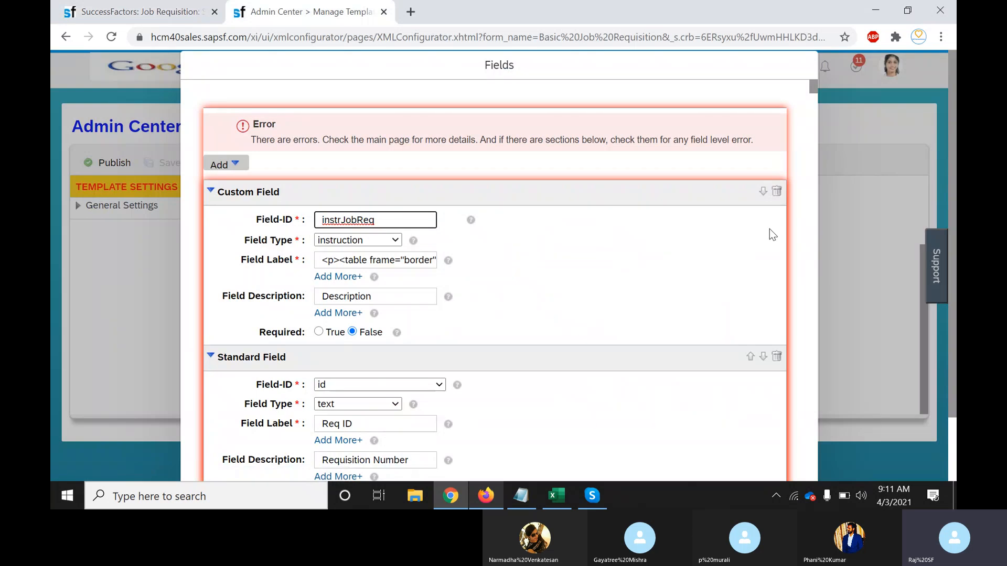
left_click(394, 240)
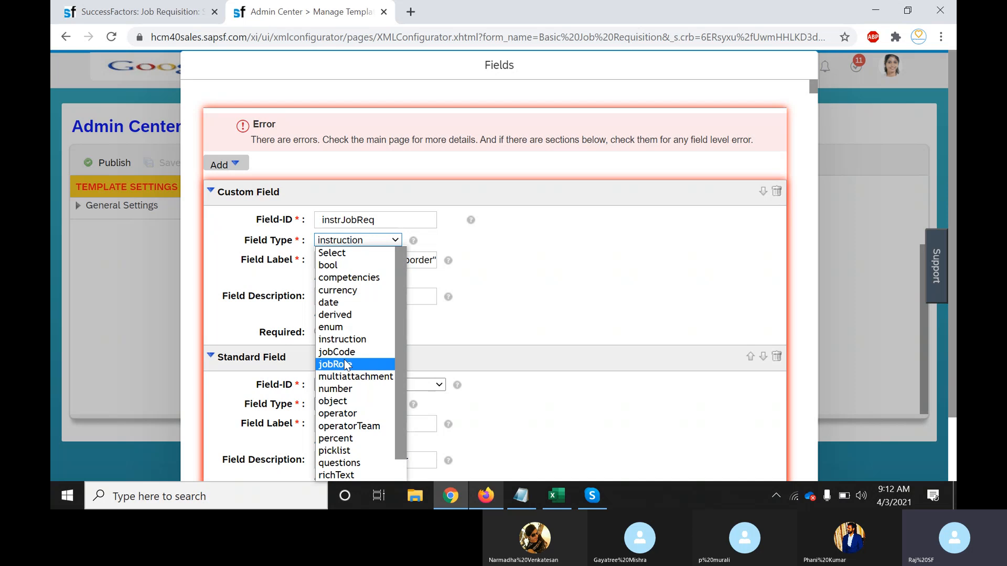
left_click_drag(402, 354, 401, 396)
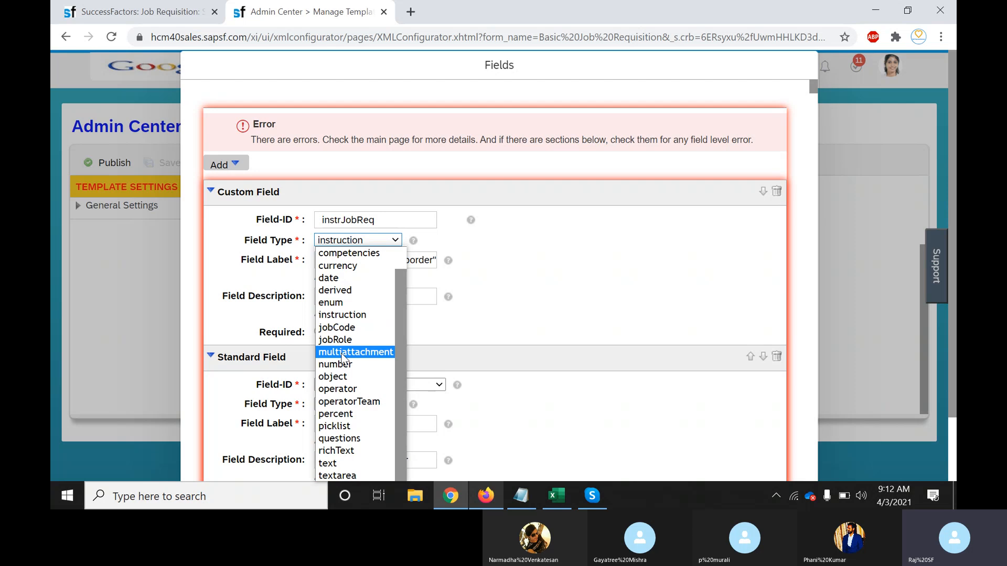
left_click(131, 12)
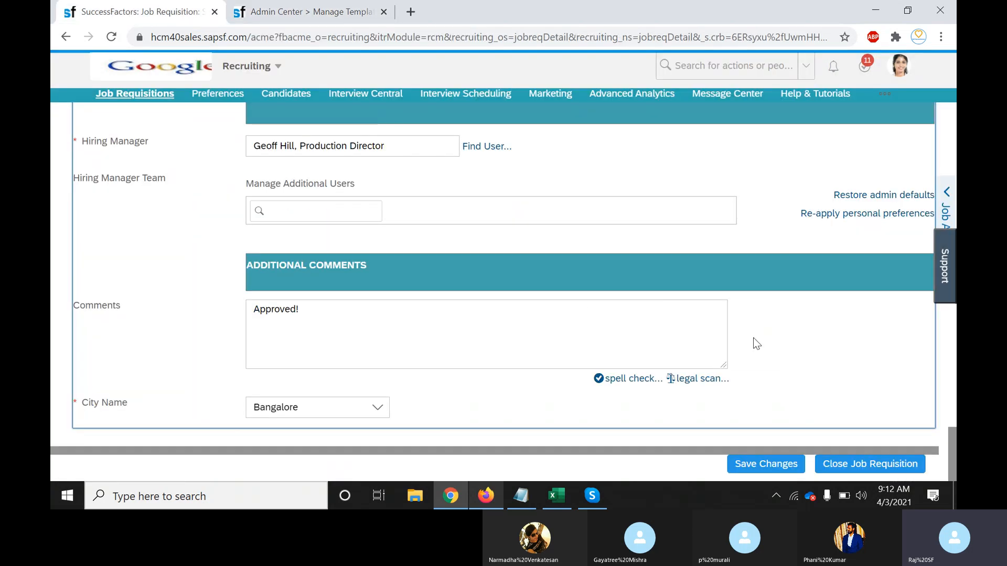
Scroll up the requisition form and search it for an 'attach' field
scroll(795, 359, "up", 3)
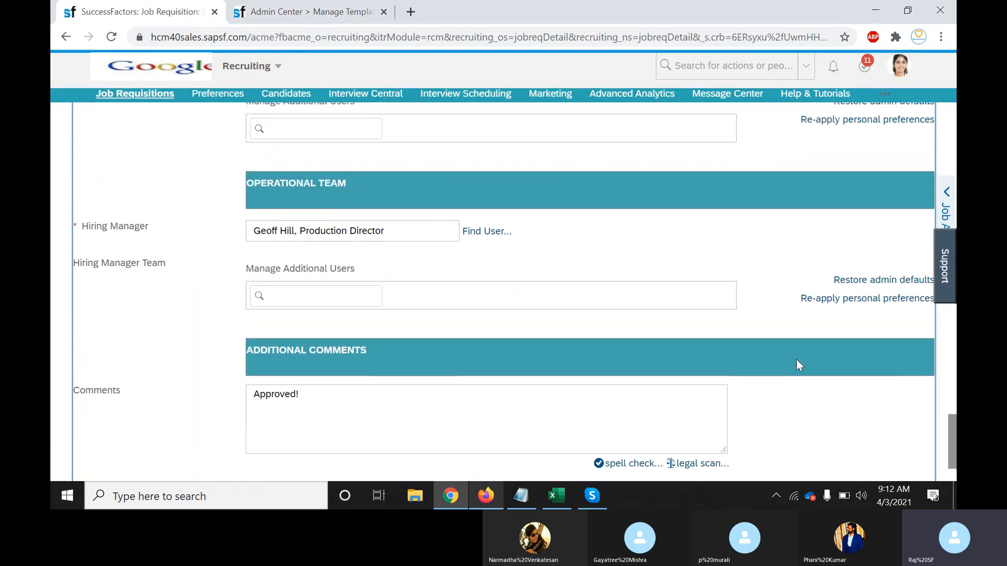
scroll(796, 360, "up", 5)
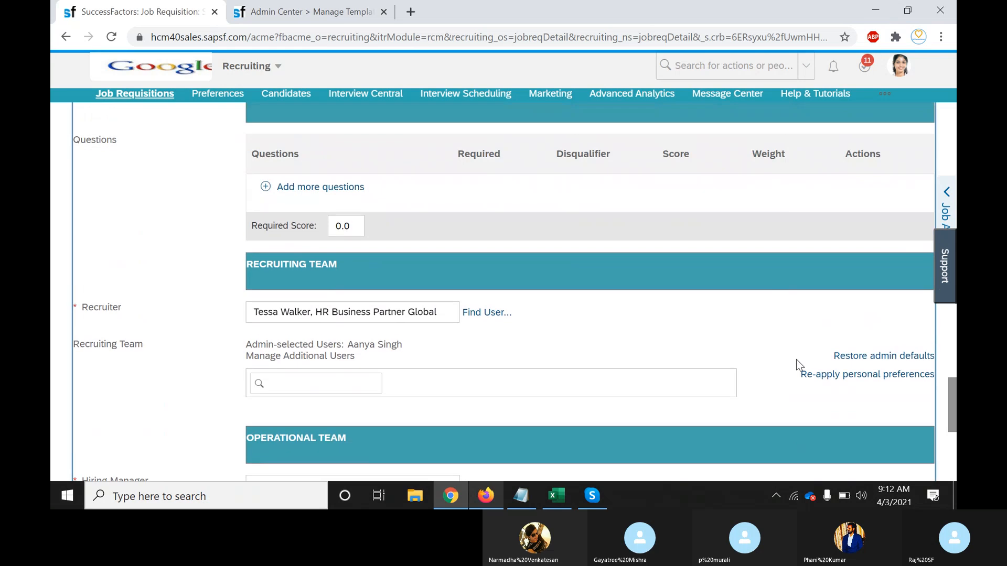
scroll(795, 360, "up", 5)
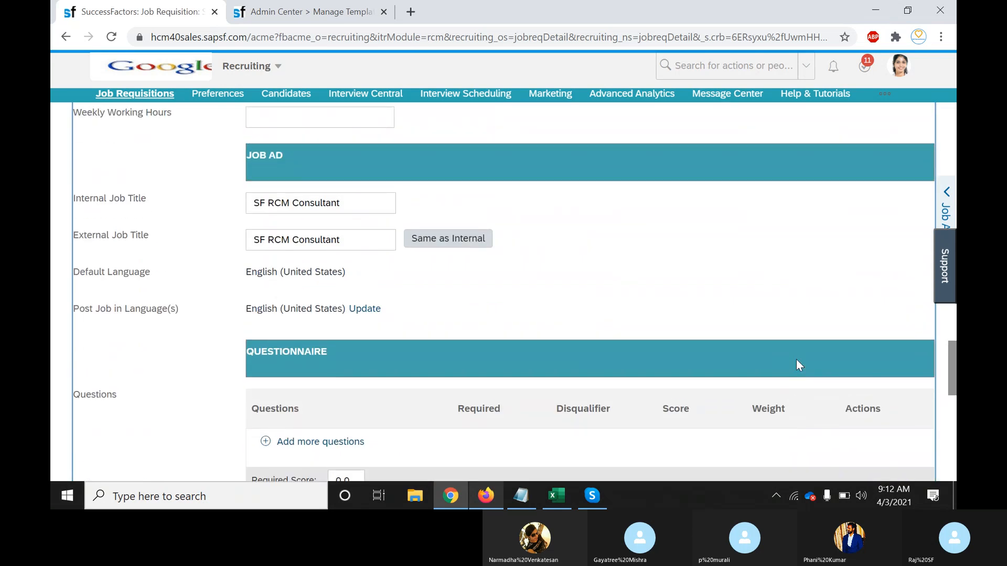
scroll(796, 360, "up", 8)
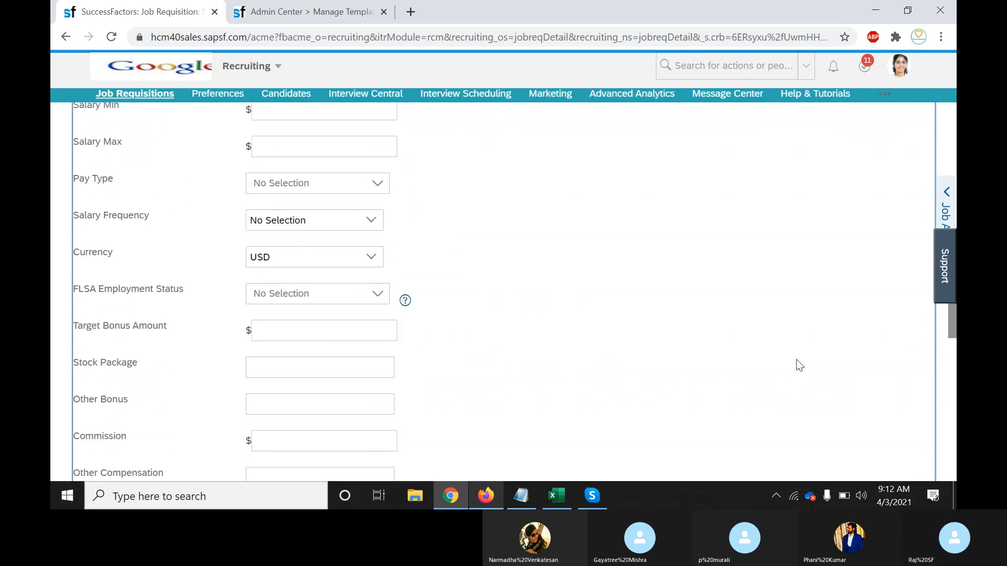
scroll(796, 360, "up", 5)
key("ctrl+f")
type("attac")
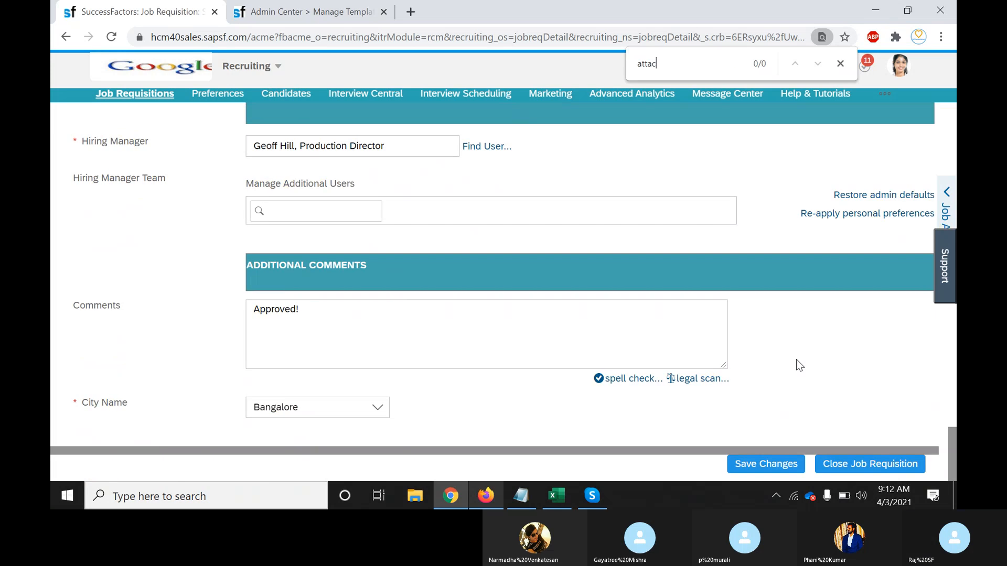
type("h")
key("Escape")
Check the planned-fields notes in Notepad and return to the template's Fields editor
left_click(865, 392)
scroll(865, 392, "up", 3)
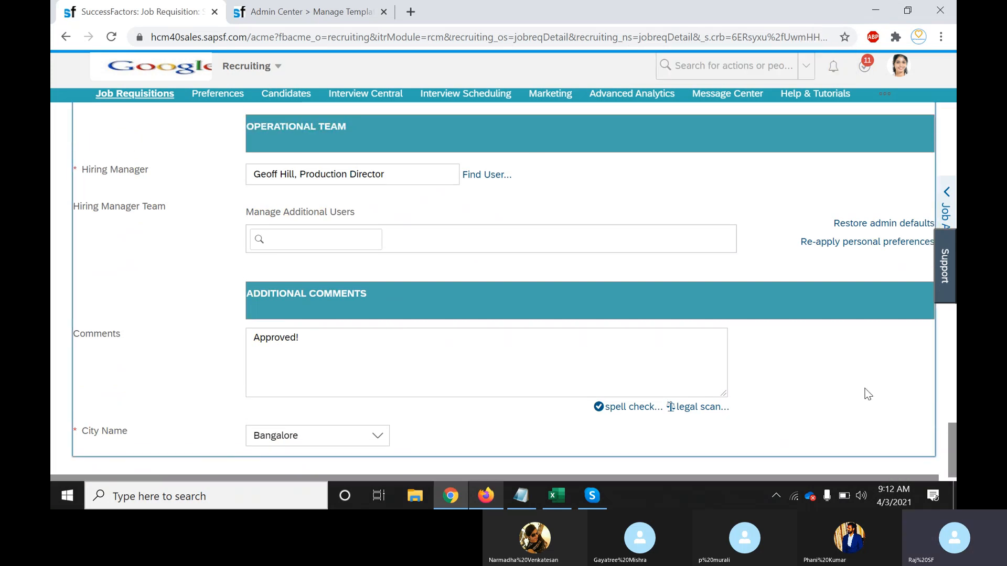
scroll(867, 394, "up", 6)
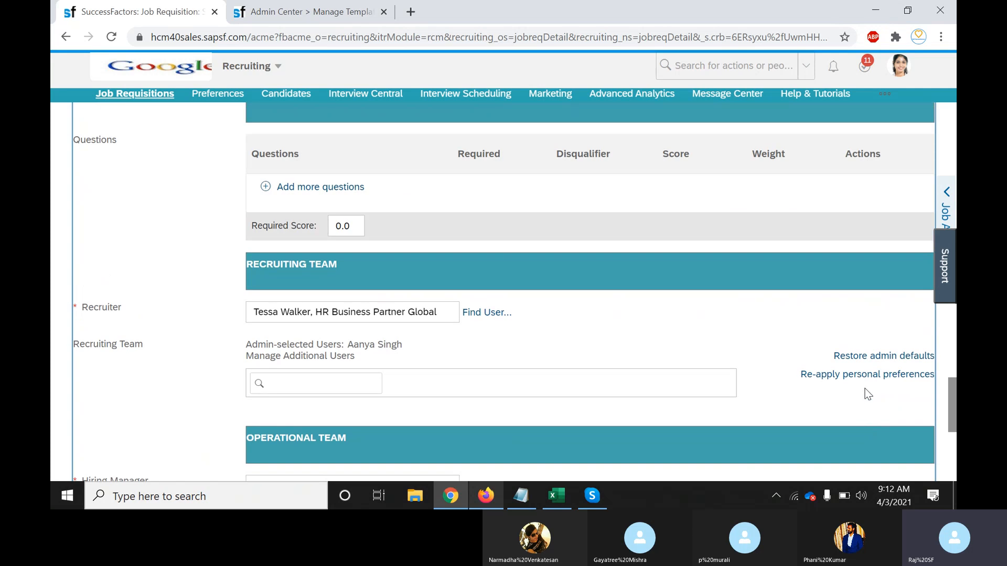
scroll(868, 394, "up", 2)
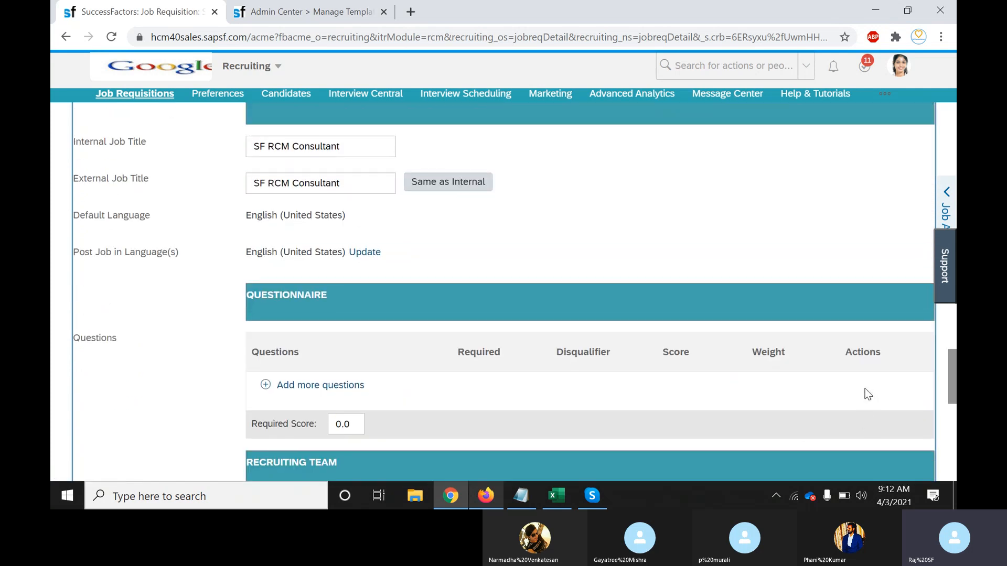
scroll(868, 394, "up", 5)
key("alt+Tab")
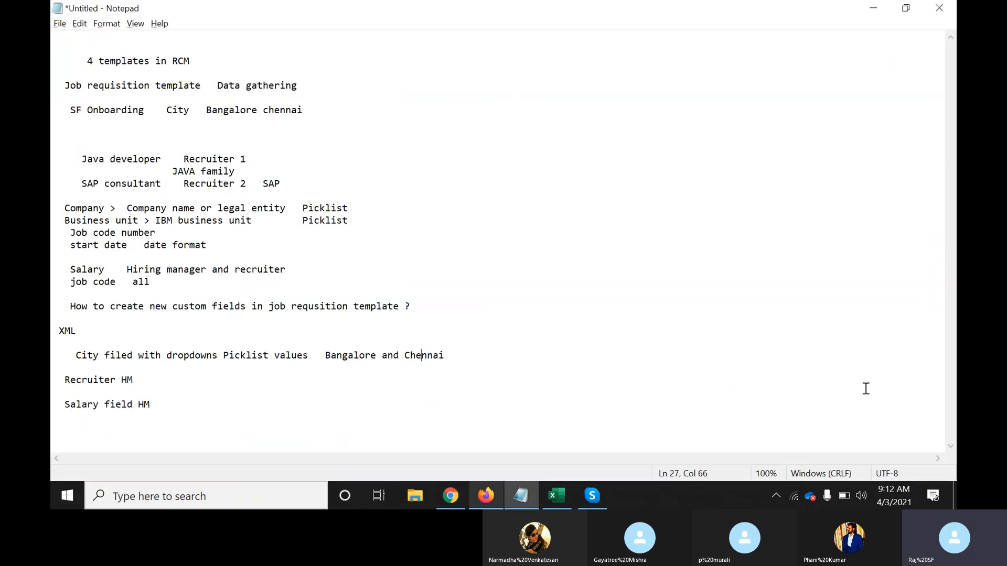
key("alt+Tab")
left_click(277, 7)
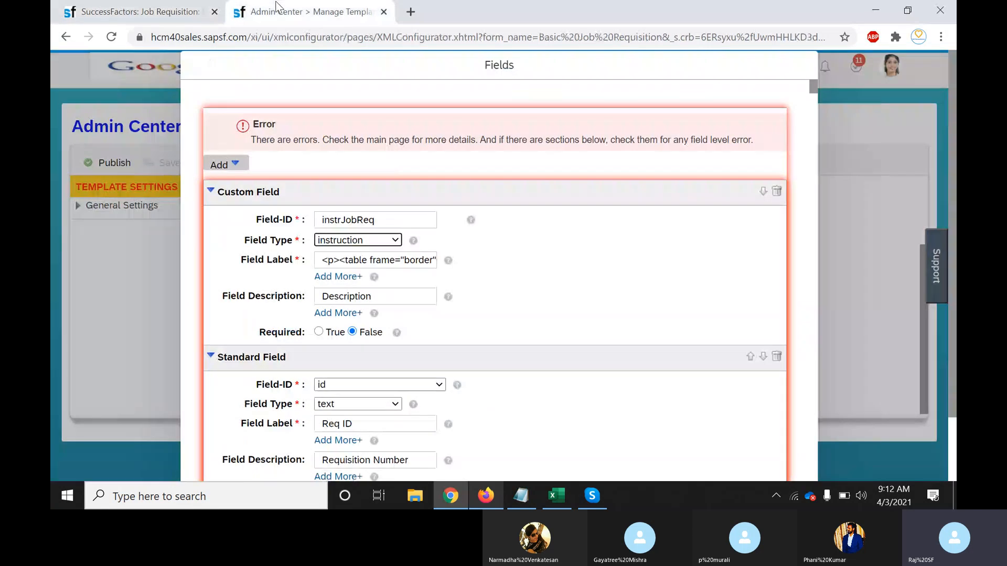
Browse instrJobReq's Field Type options again, then return to the requisition's Job Ad section
left_click(395, 240)
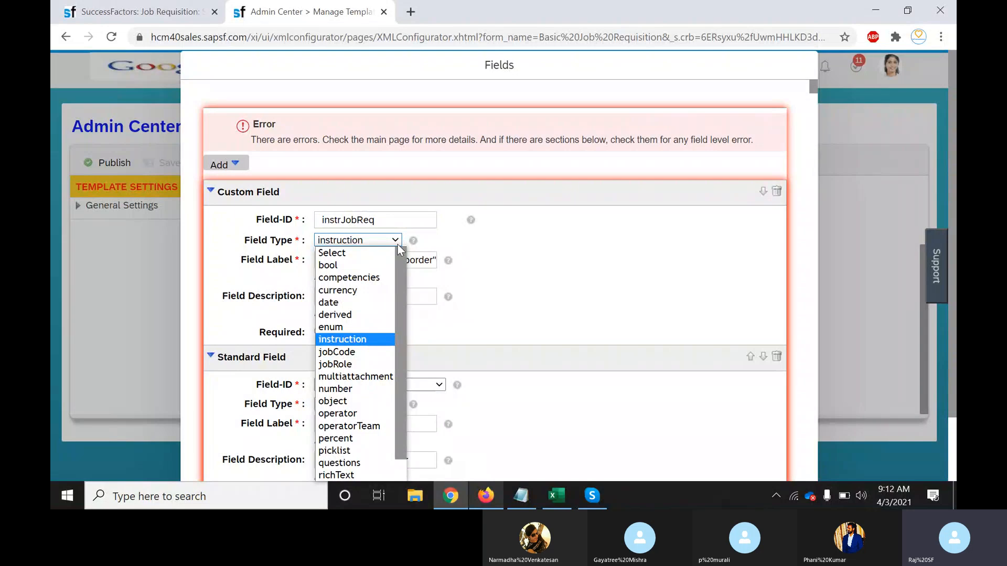
scroll(401, 332, "down", 1)
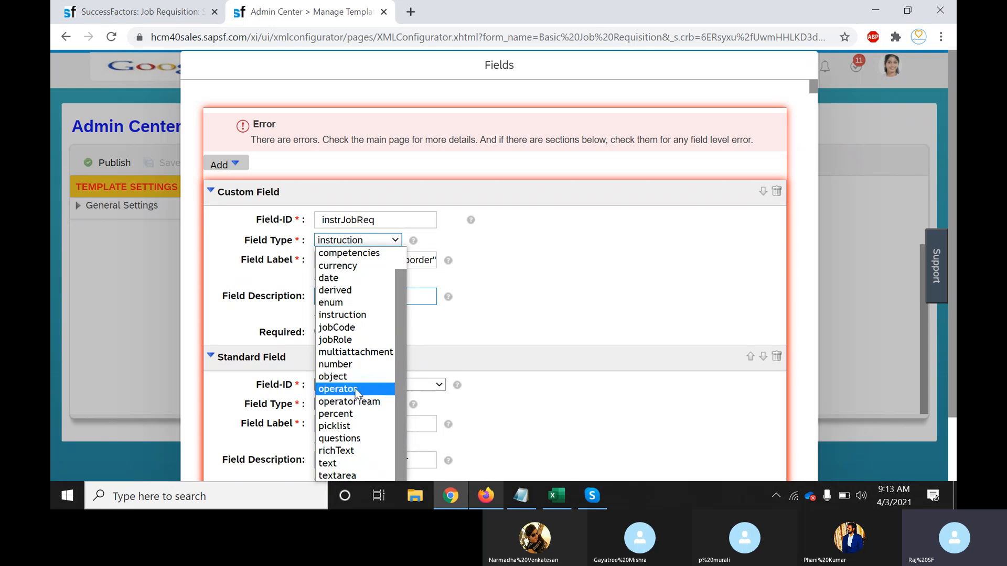
left_click(115, 11)
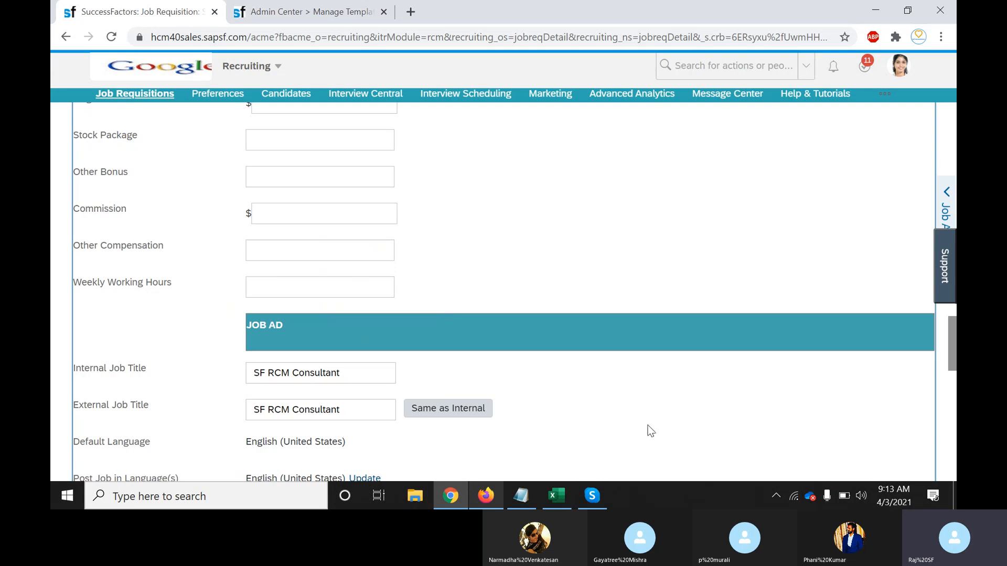
Clear the Recruiter field and reassign the same recruiter by typing a partial name and picking the suggestion
scroll(650, 430, "down", 7)
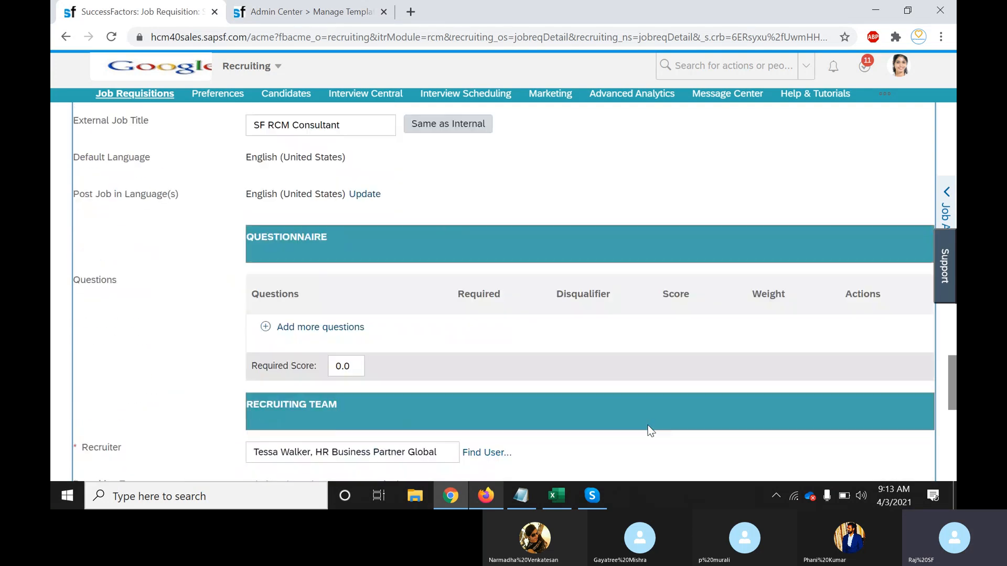
scroll(650, 430, "down", 4)
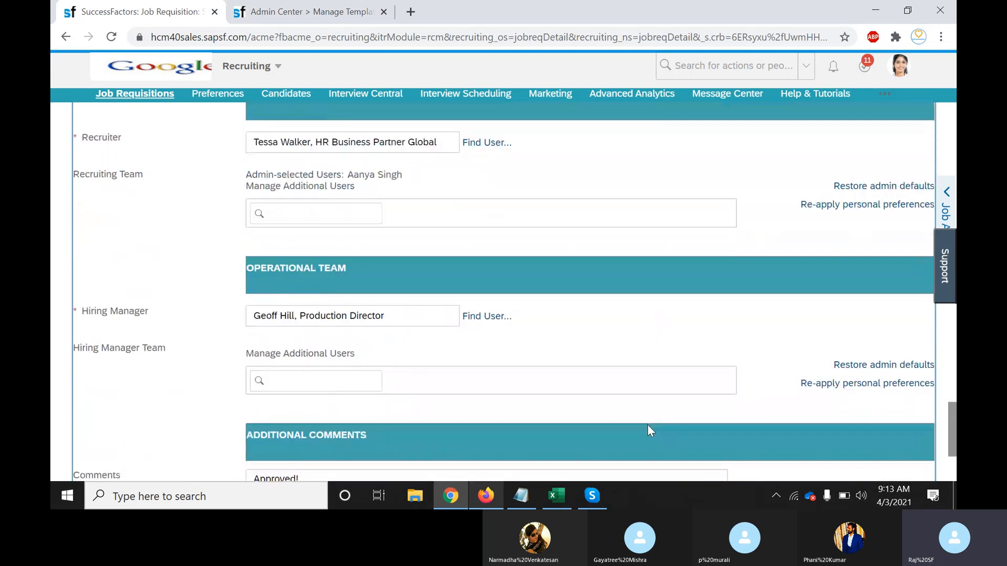
left_click(440, 145)
key("ctrl+a")
key("BackSpace")
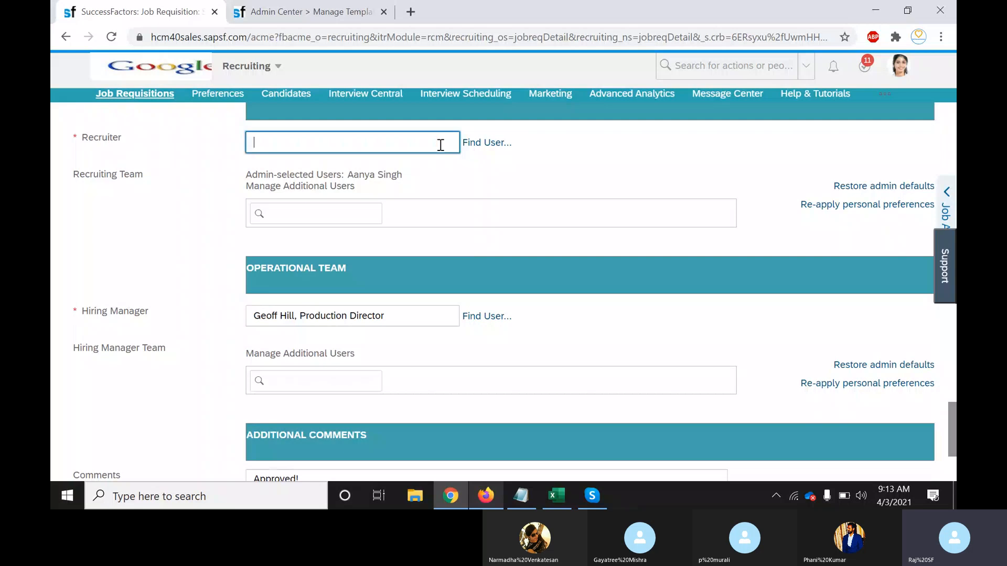
type("tessa")
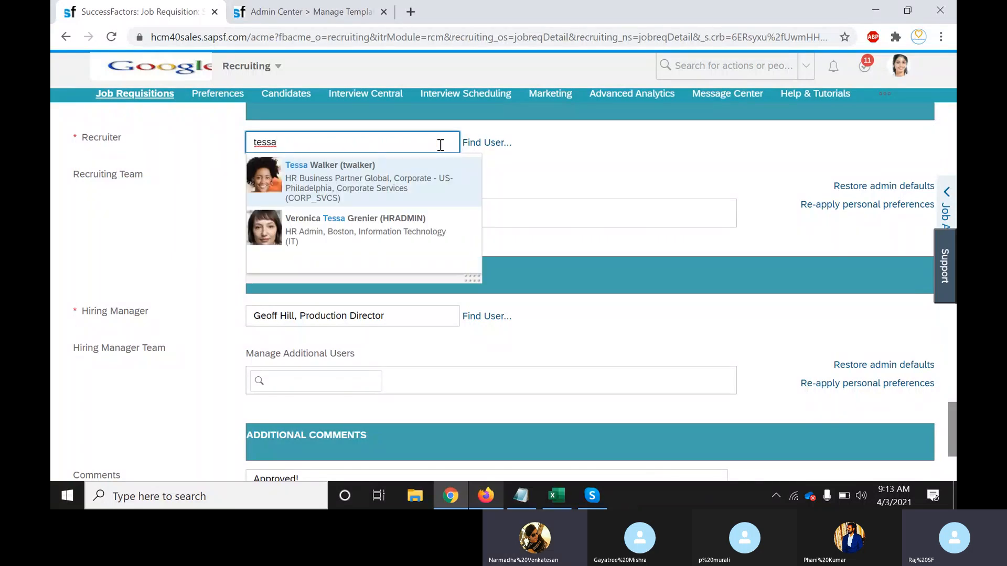
left_click(319, 182)
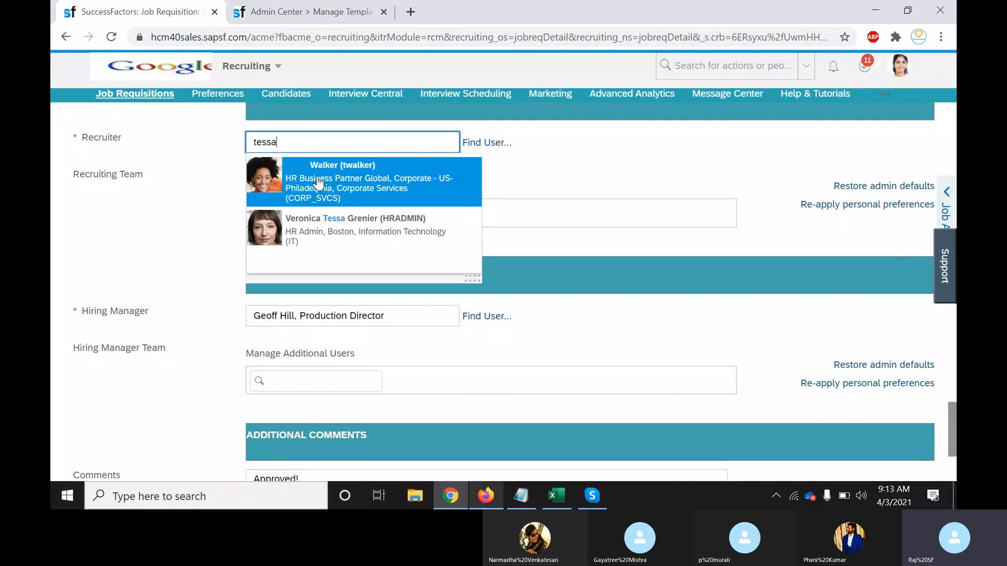
Review instrJobReq's Field Type options in the Fields editor, leaving it as instruction
left_click(310, 12)
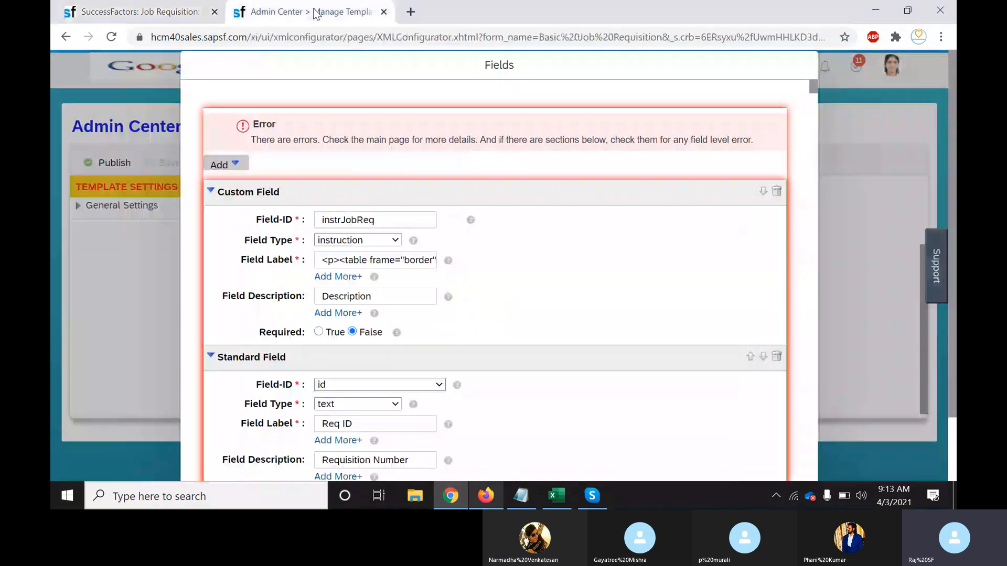
left_click(396, 240)
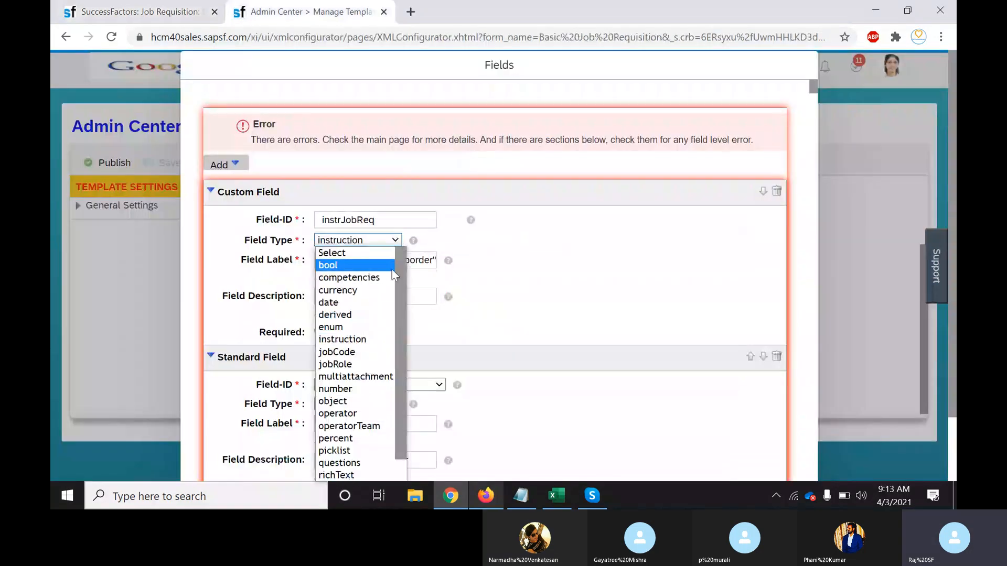
scroll(398, 357, "down", 1)
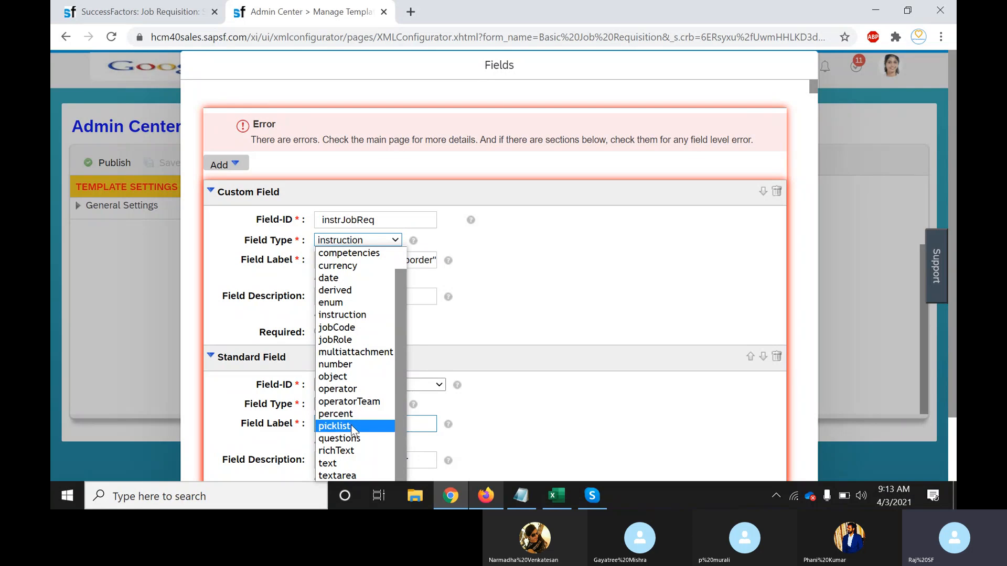
left_click(130, 8)
Expand the Add more questions panel and choose to browse the question library
left_click(588, 349)
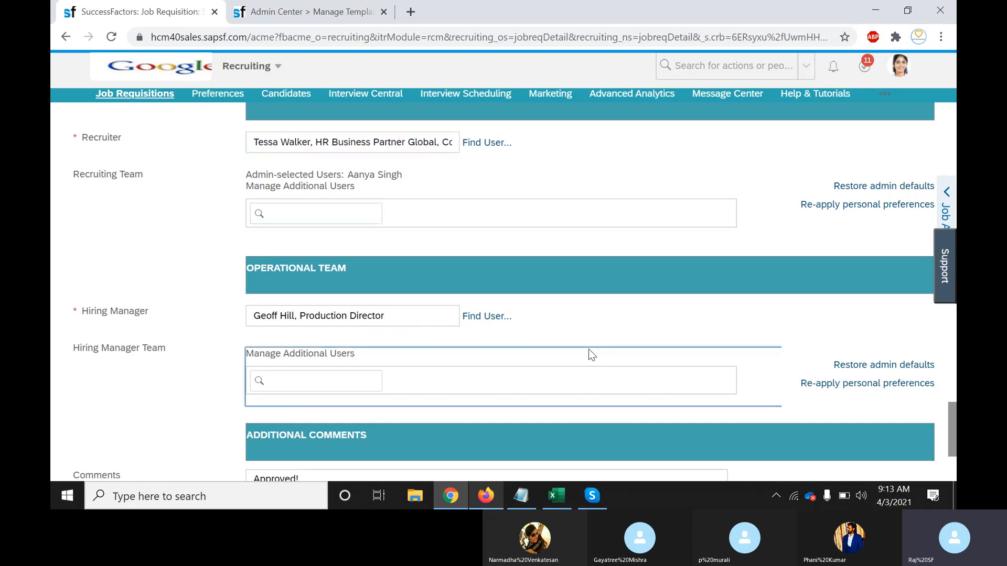
scroll(589, 348, "down", 6)
scroll(589, 349, "up", 1)
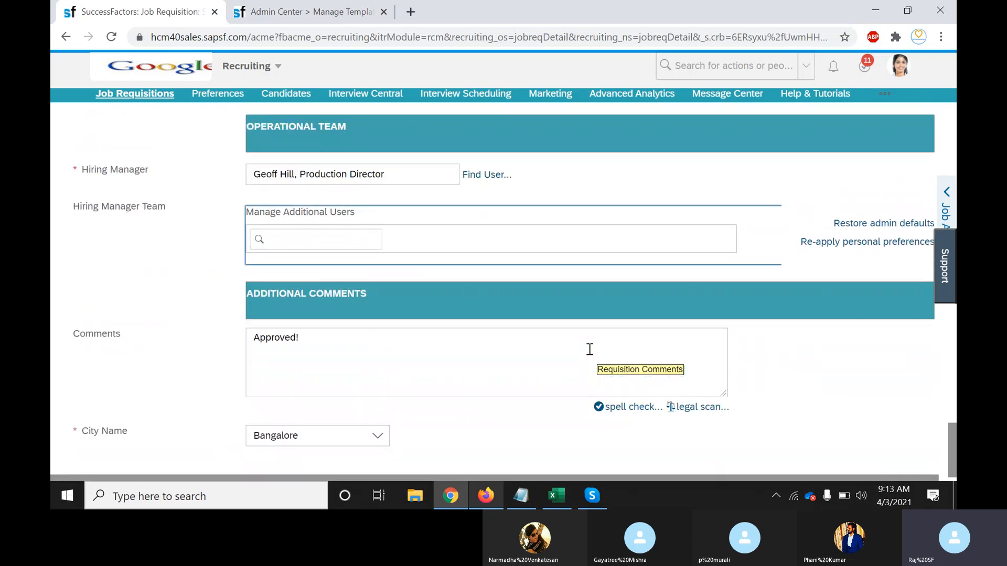
scroll(590, 349, "up", 10)
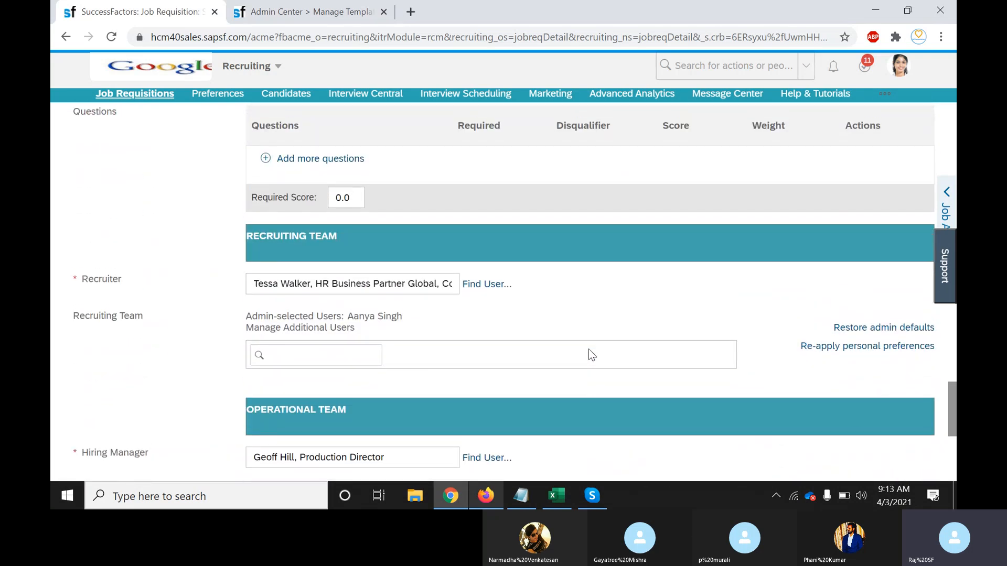
scroll(588, 349, "up", 5)
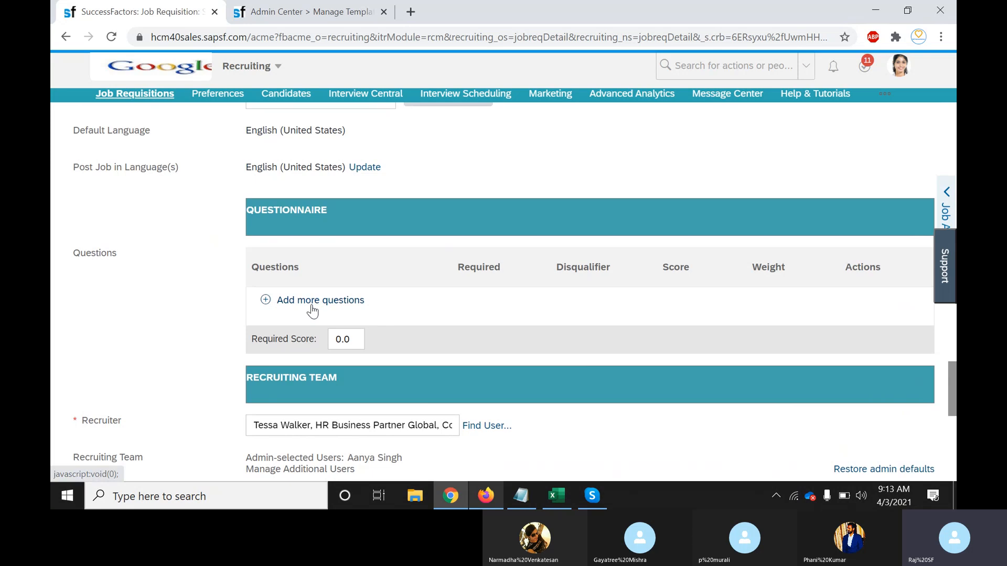
left_click(312, 311)
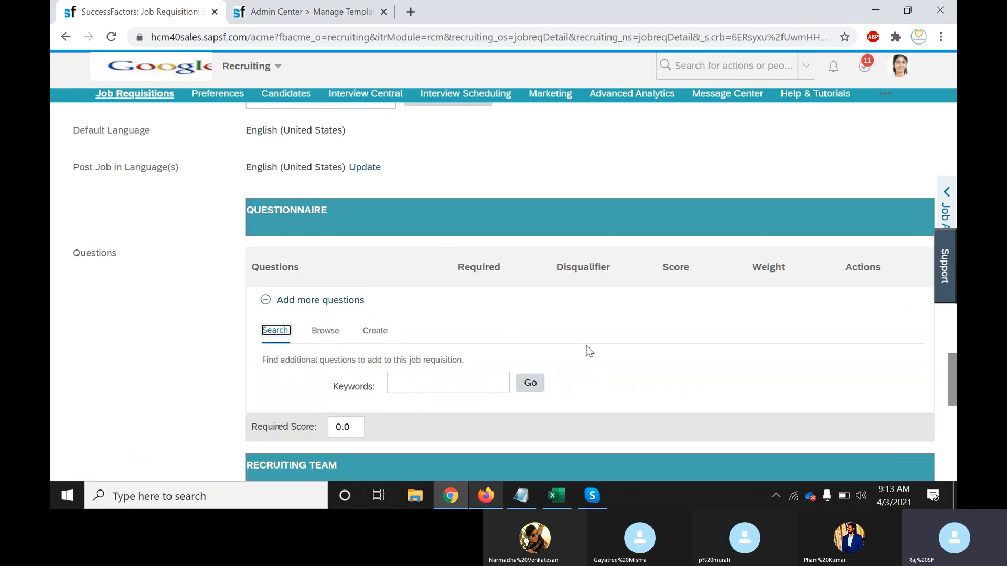
left_click(319, 331)
Expand Recruiting > Basic Screening to review its screening questions
left_click(636, 380)
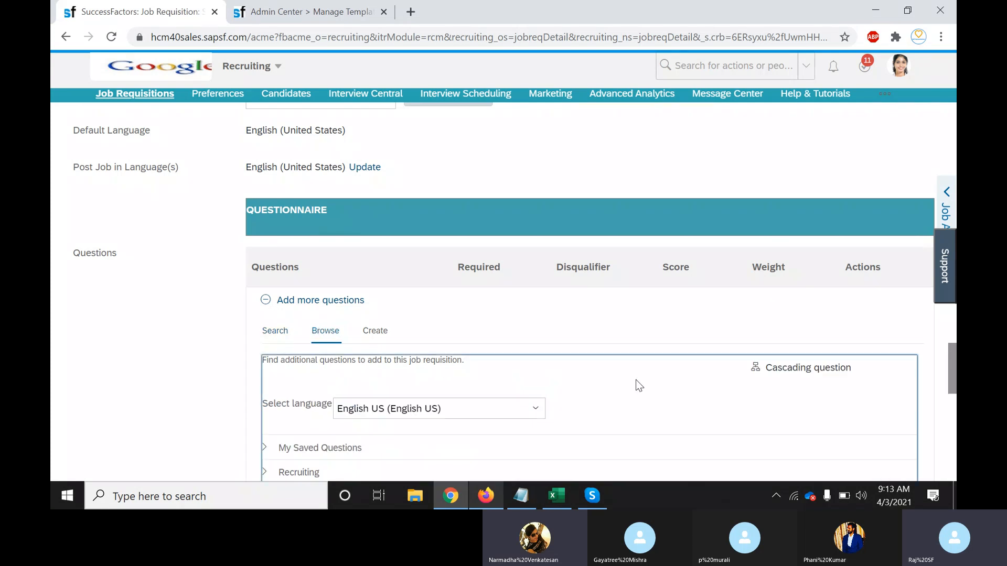
scroll(636, 379, "down", 7)
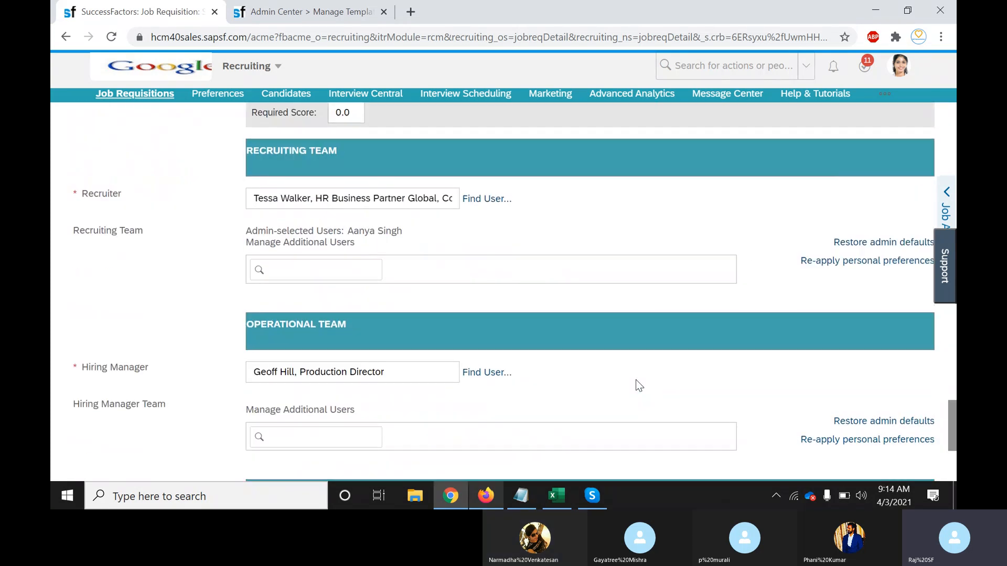
scroll(636, 381, "up", 3)
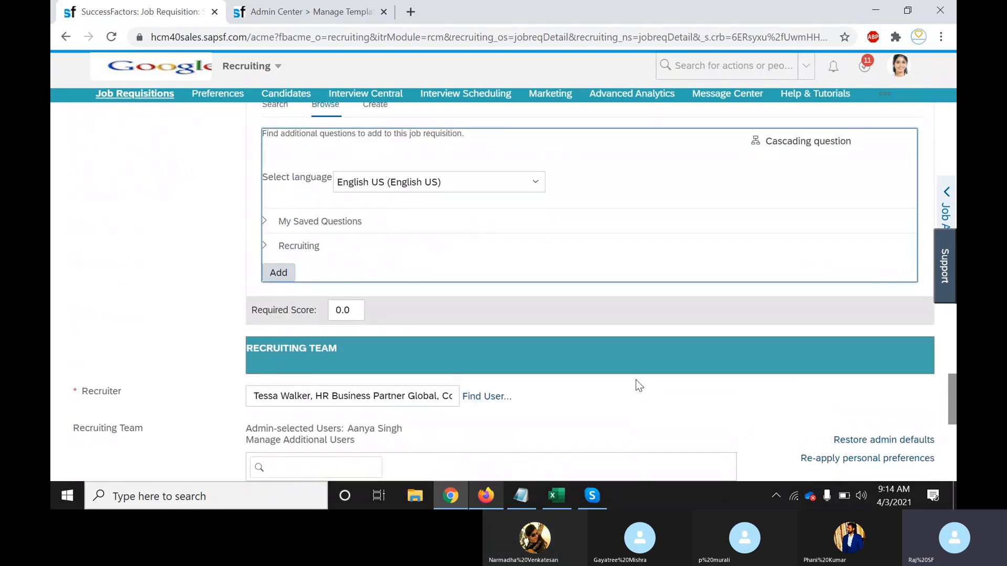
left_click(264, 248)
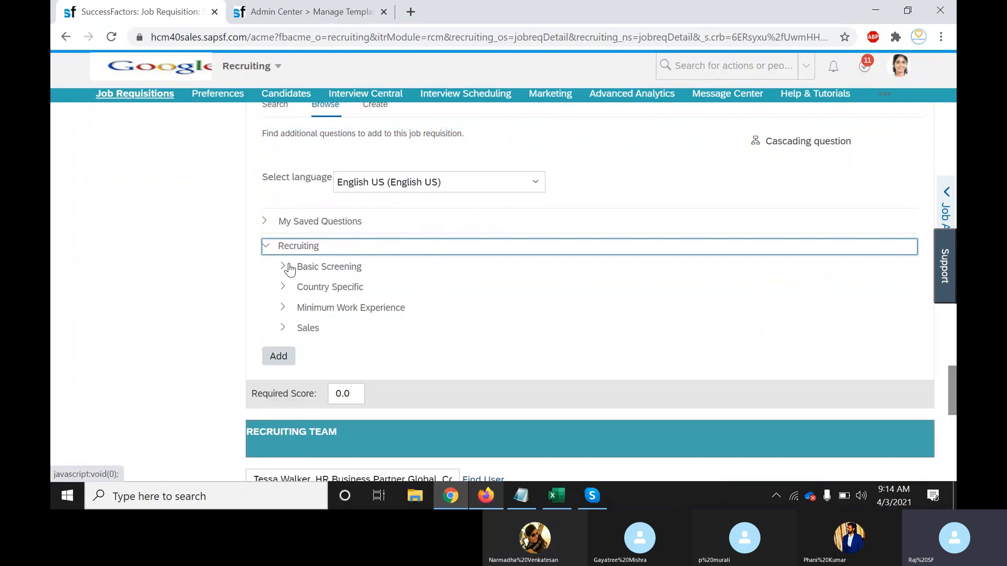
left_click(284, 267)
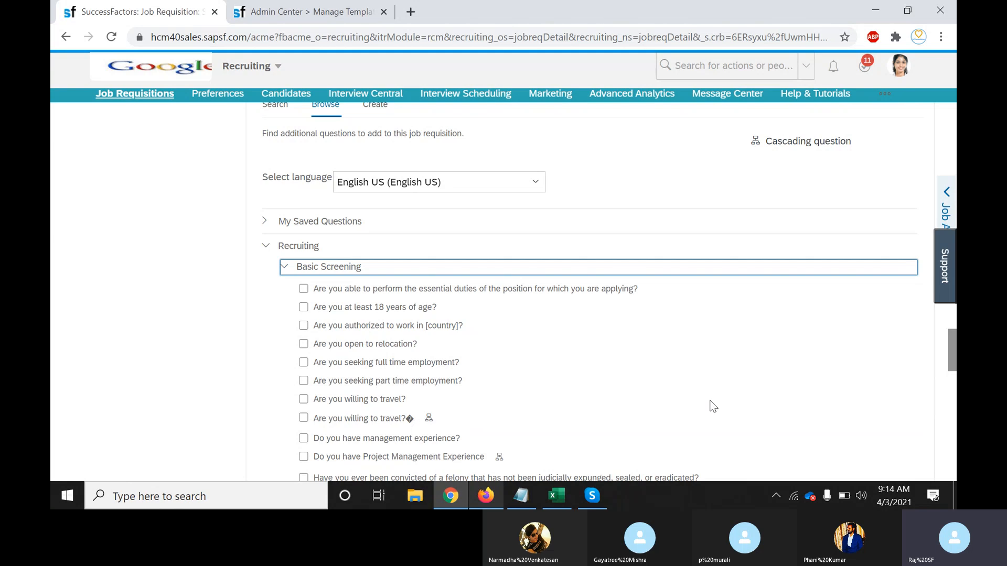
left_click_drag(952, 358, 953, 336)
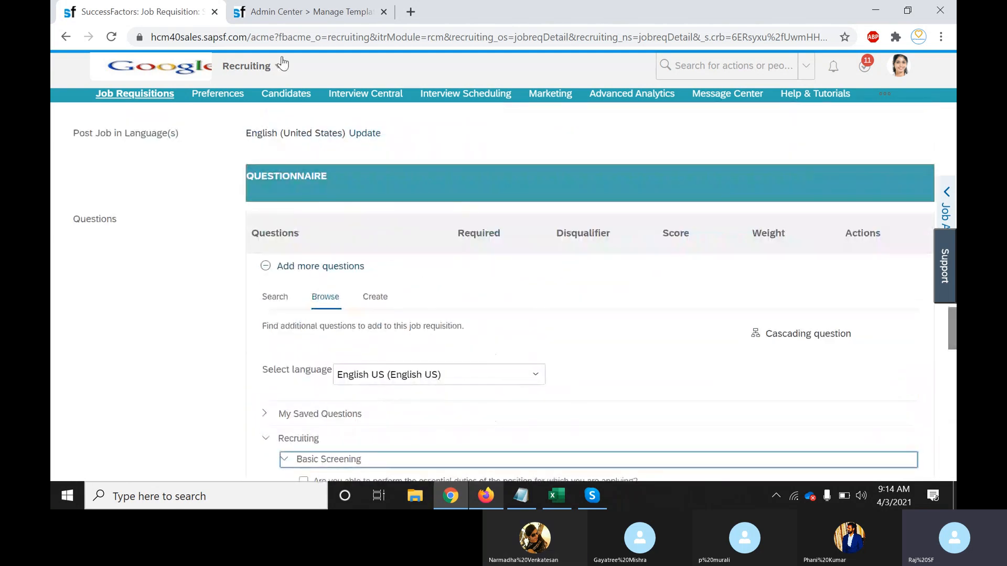
left_click(294, 11)
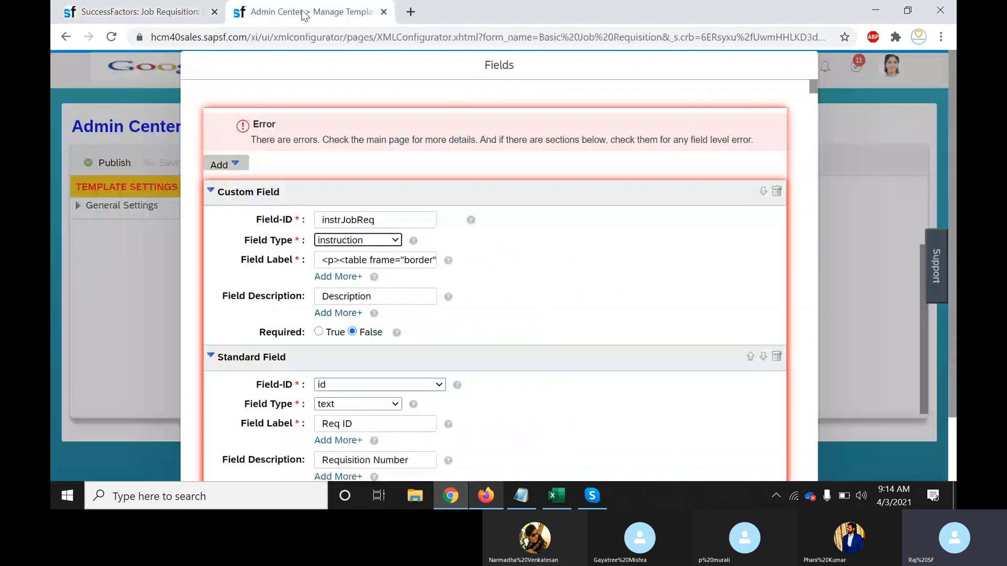
Check instrJobReq's Field Type options, then review the requisition's Recruiting Team section
left_click(396, 241)
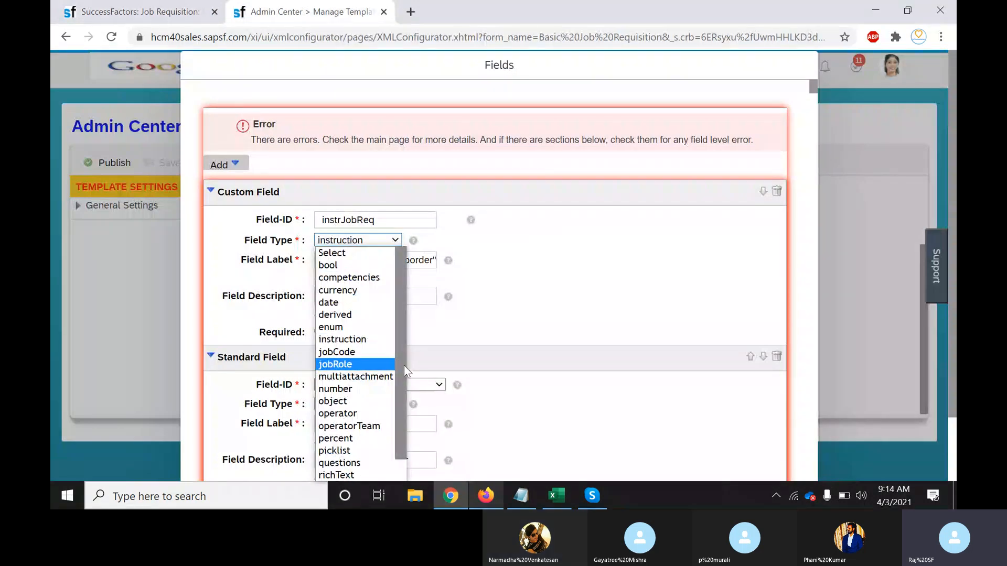
scroll(366, 451, "down", 1)
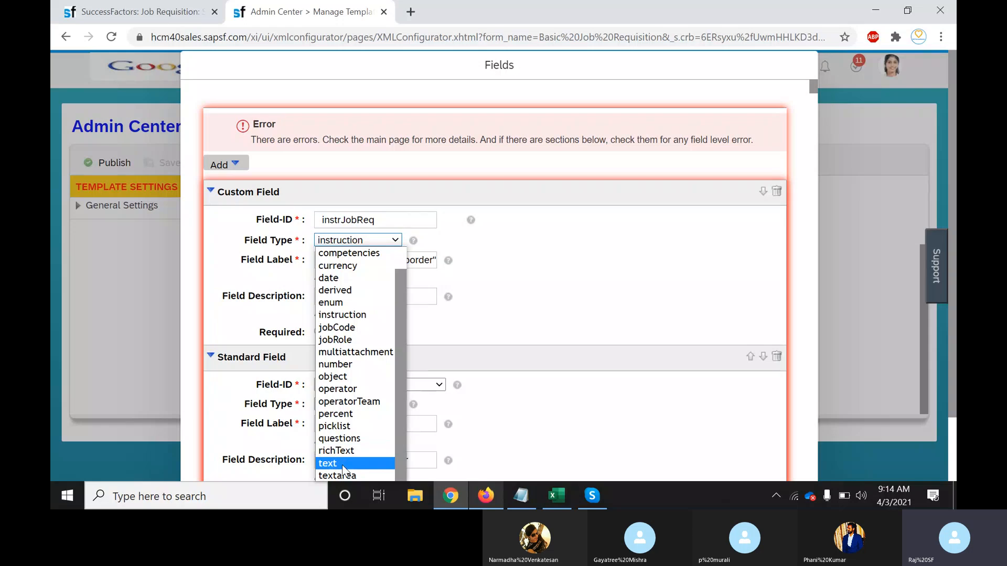
key("ctrl+Tab")
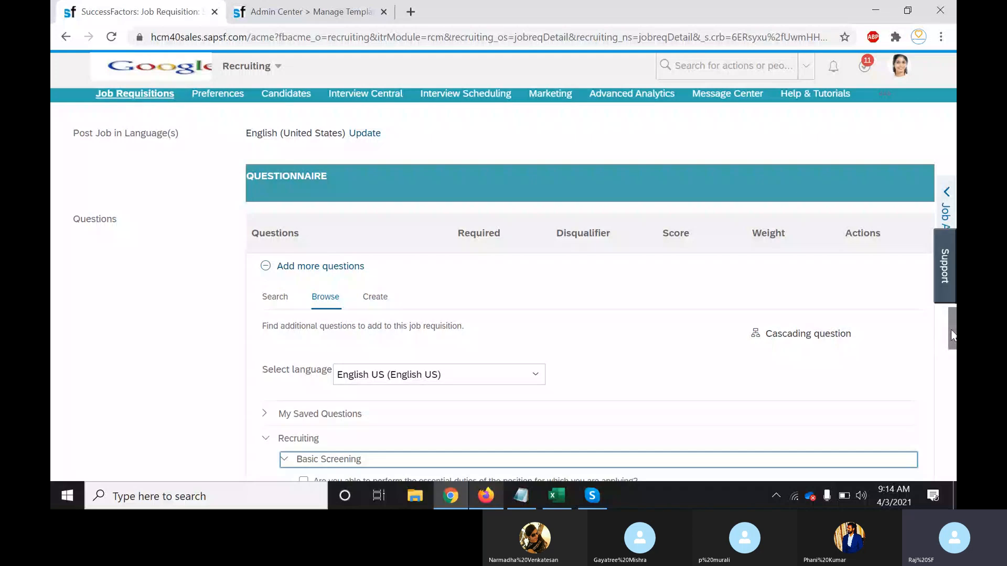
left_click_drag(951, 329, 951, 441)
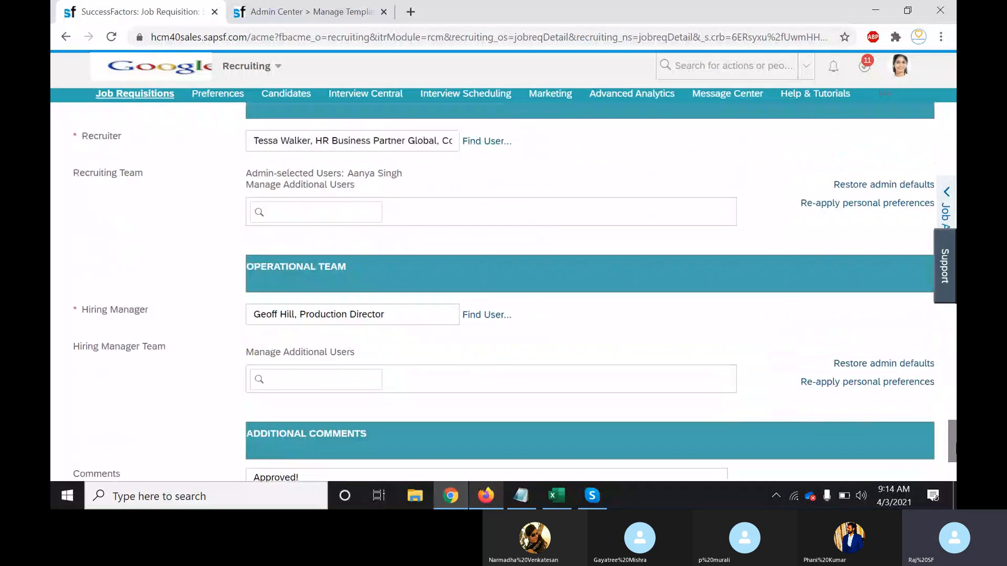
scroll(671, 378, "down", 3)
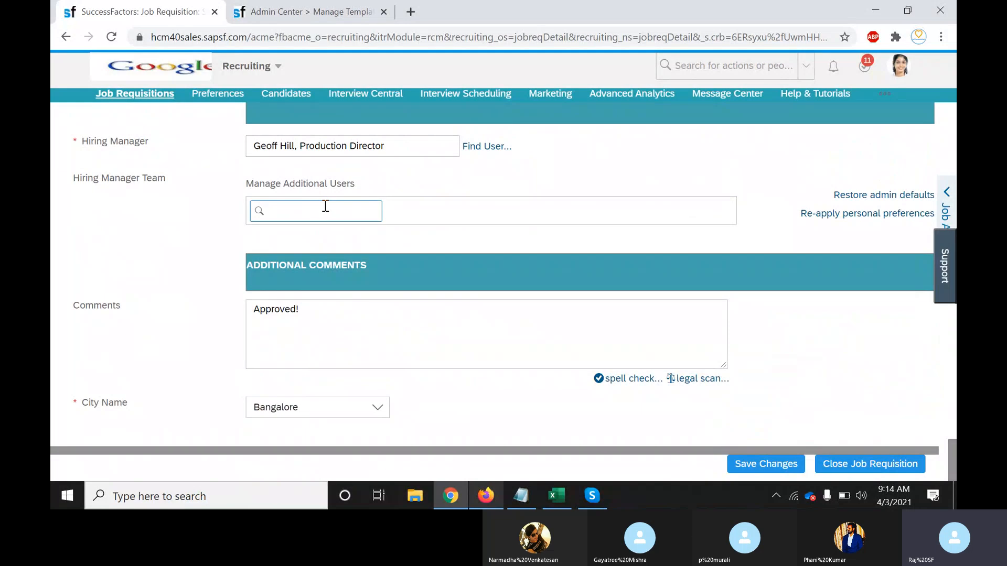
scroll(953, 460, "up", 6)
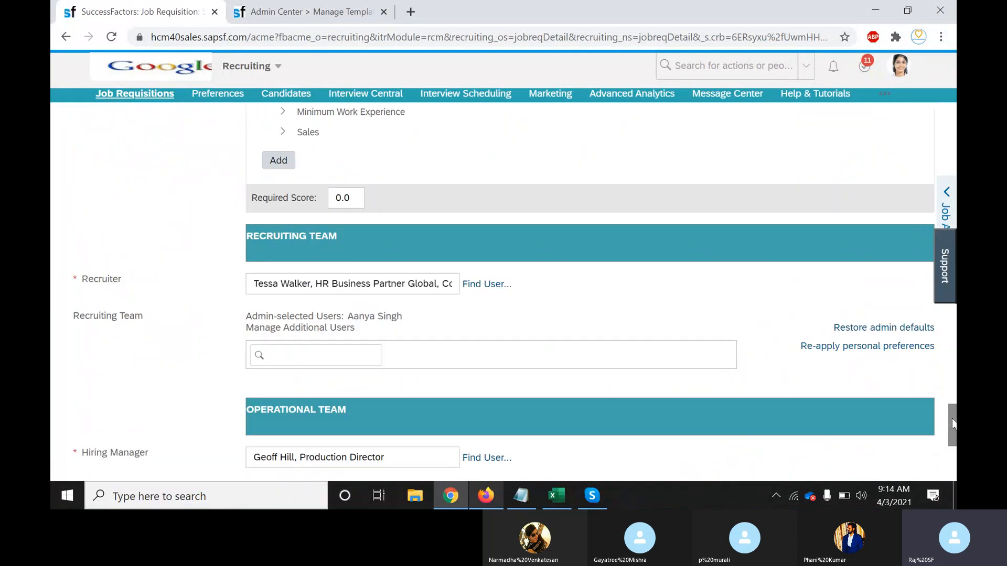
Look over instrJobReq's Field Type options once more, leaving the type unchanged
left_click(288, 17)
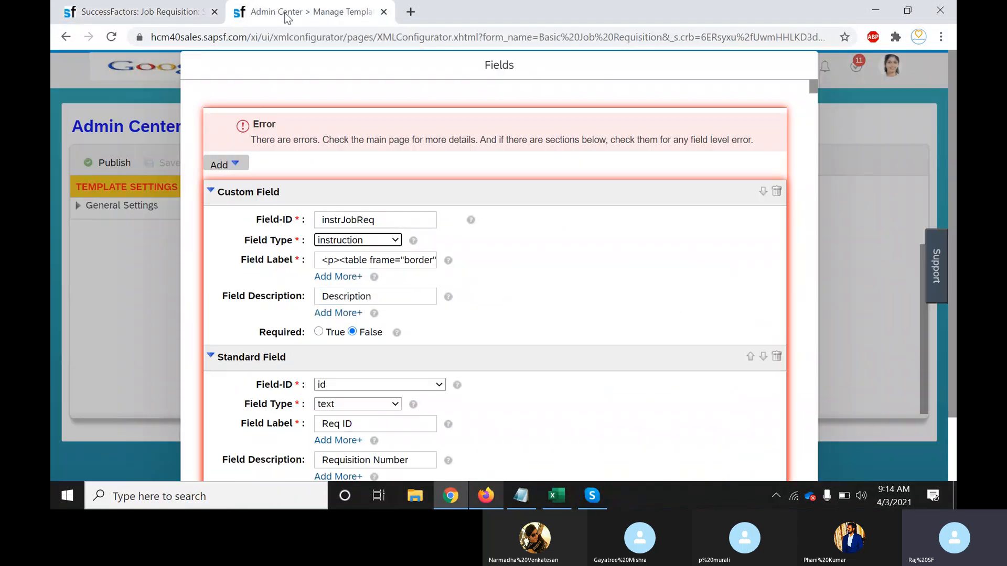
left_click(397, 243)
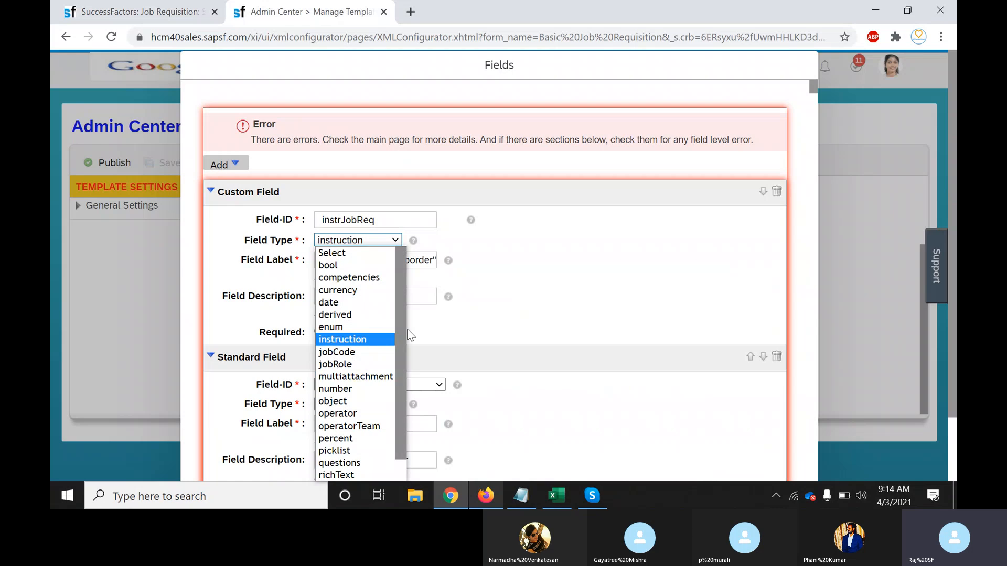
scroll(401, 354, "down", 1)
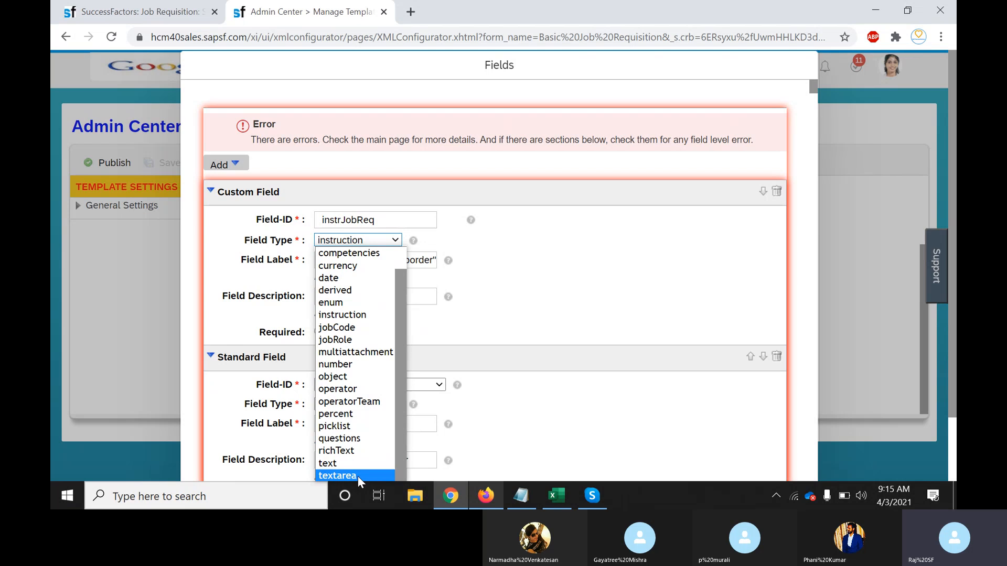
left_click(151, 16)
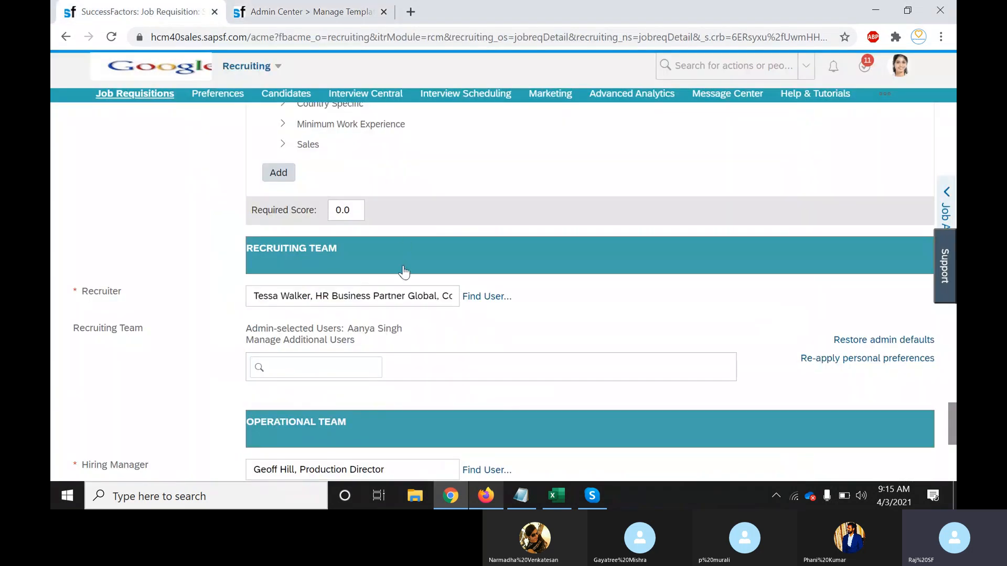
Type and erase test text in Weekly Working Hours, leaving it unchanged
scroll(590, 291, "down", 6)
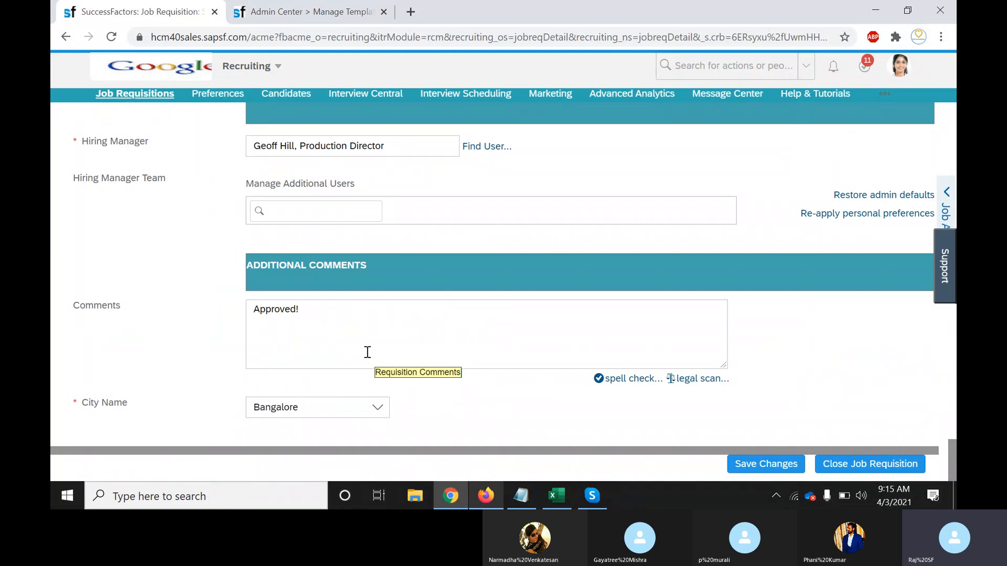
left_click(326, 342)
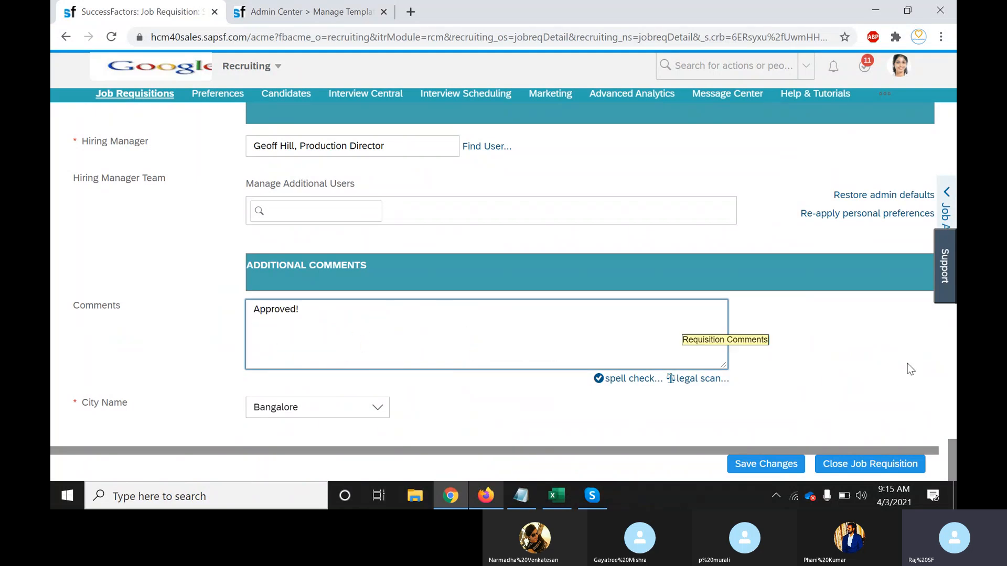
left_click_drag(953, 461, 953, 300)
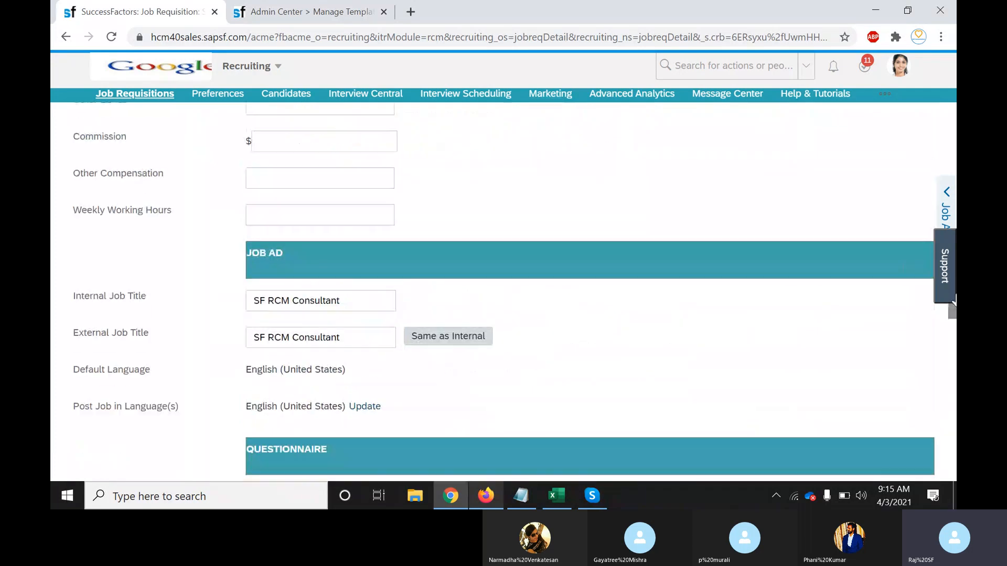
left_click(271, 219)
type("hhhhhhhhhhhhhhh")
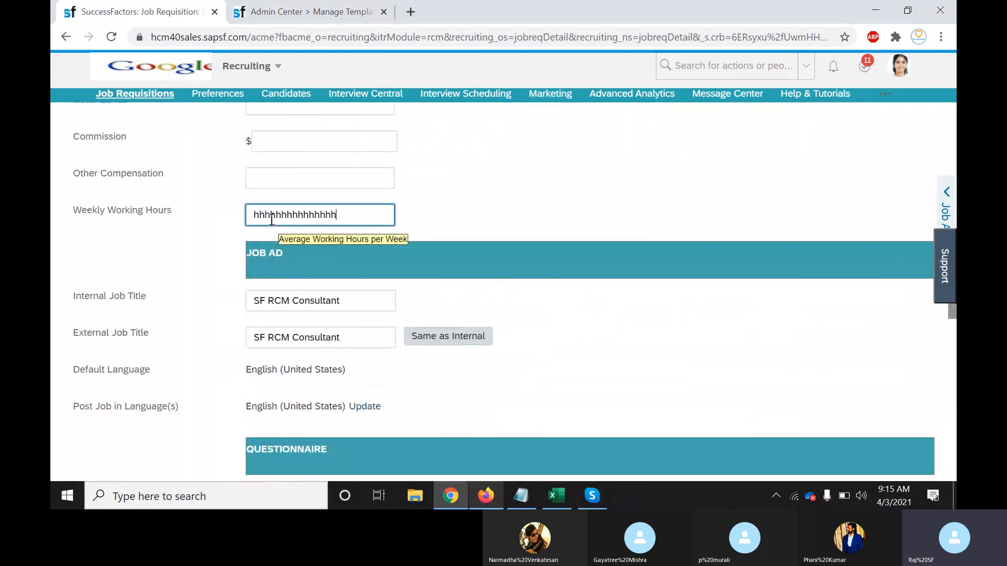
type("hhhhhhhhhhhhhhhhhhhhhhhhhhhhh")
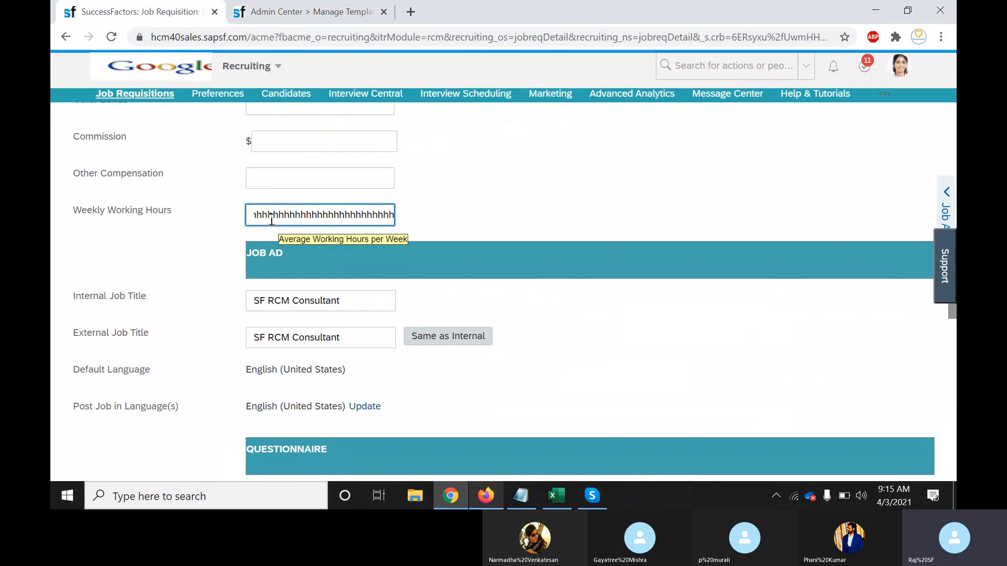
key("BackSpace")
key("BackSpace")
key("BackSpace")
key("BackSpace")
key("BackSpace")
key("BackSpace")
key("BackSpace")
key("BackSpace")
key("BackSpace")
key("BackSpace")
key("BackSpace")
key("BackSpace")
key("BackSpace")
key("BackSpace")
key("BackSpace")
key("BackSpace")
key("BackSpace")
key("BackSpace")
key("BackSpace")
key("BackSpace")
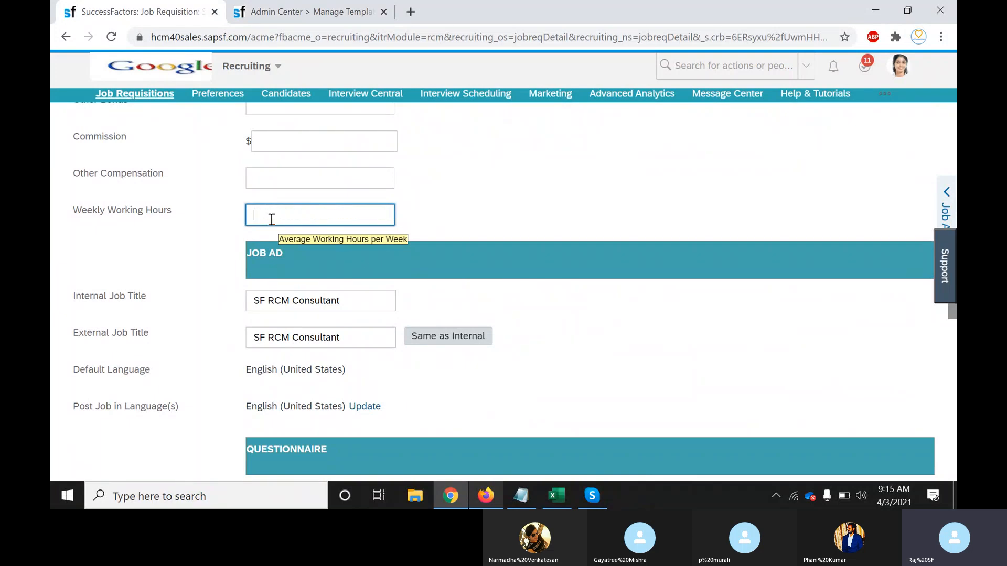
left_click(609, 391)
Select the 'Approved!' text in the Comments box without editing it
scroll(611, 394, "down", 1)
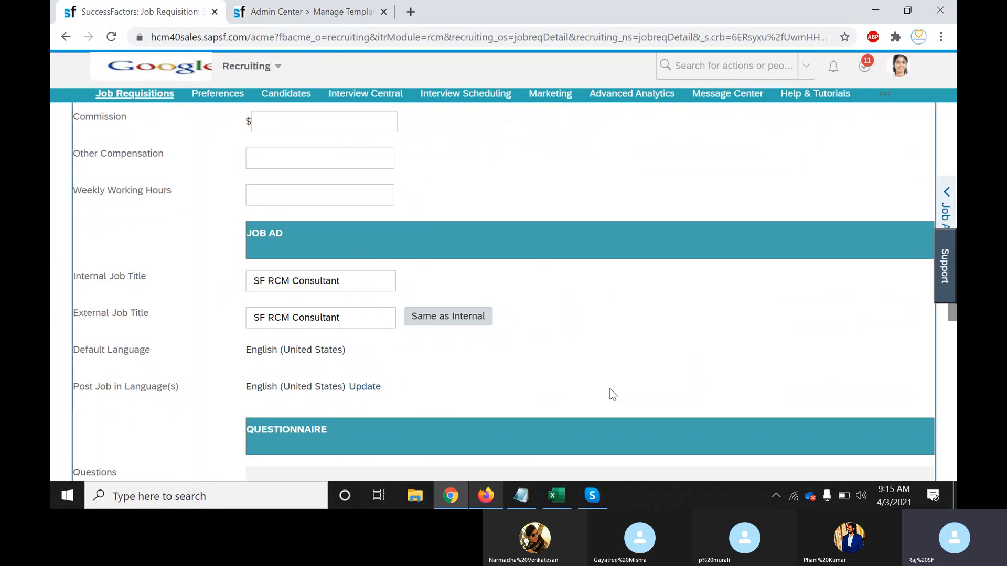
scroll(610, 391, "down", 14)
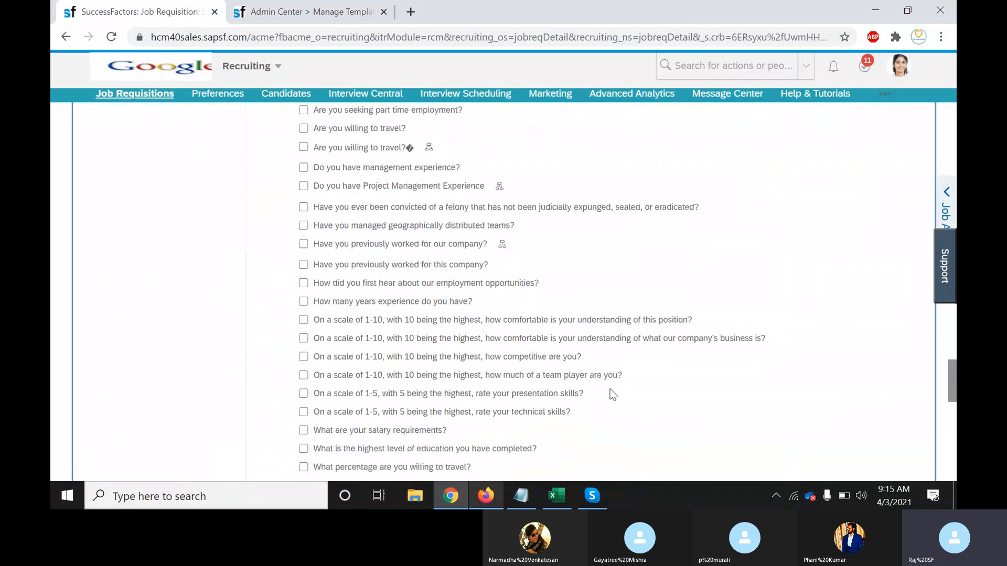
scroll(610, 393, "down", 7)
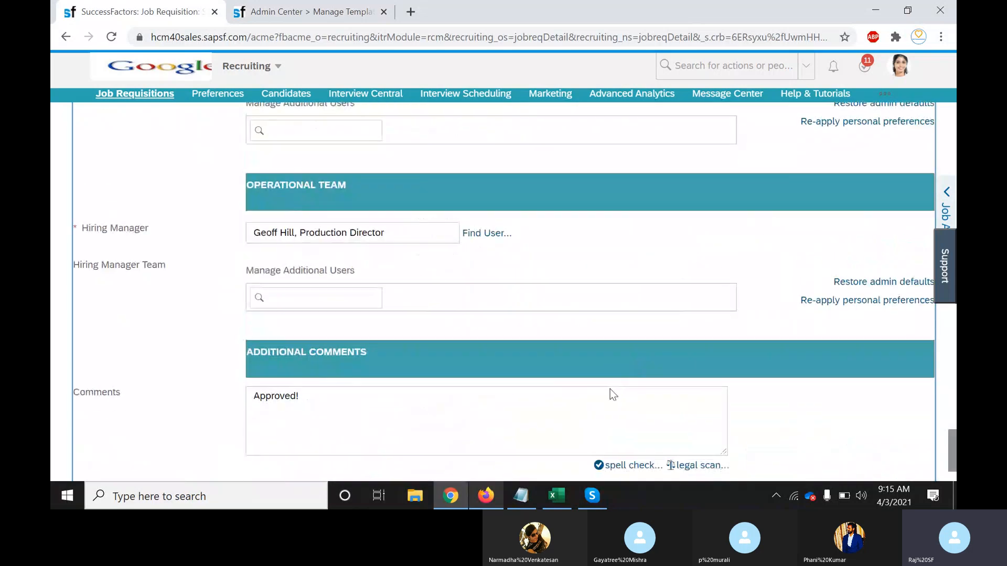
left_click(504, 442)
triple_click(504, 442)
double_click(504, 442)
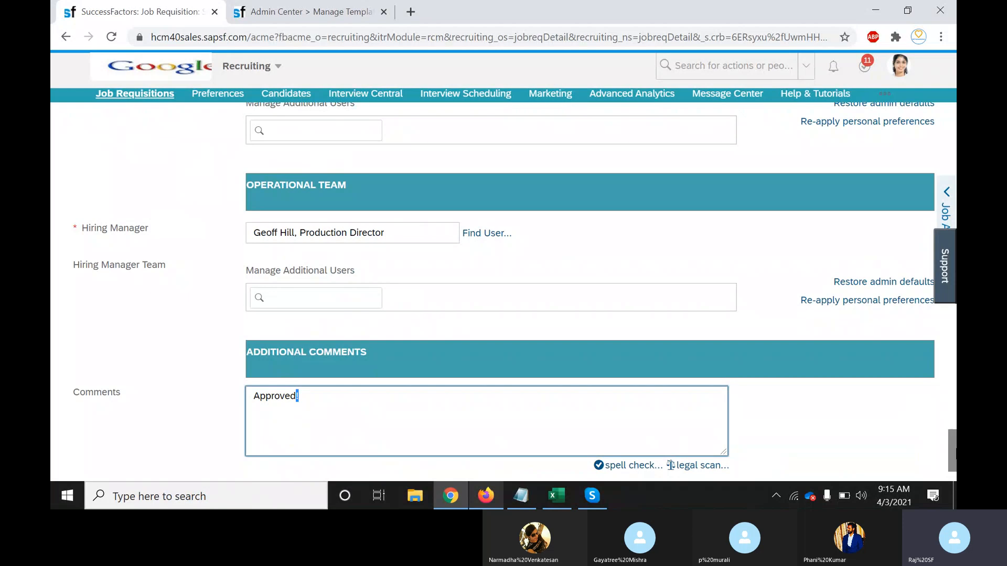
left_click_drag(950, 442, 949, 401)
left_click(301, 15)
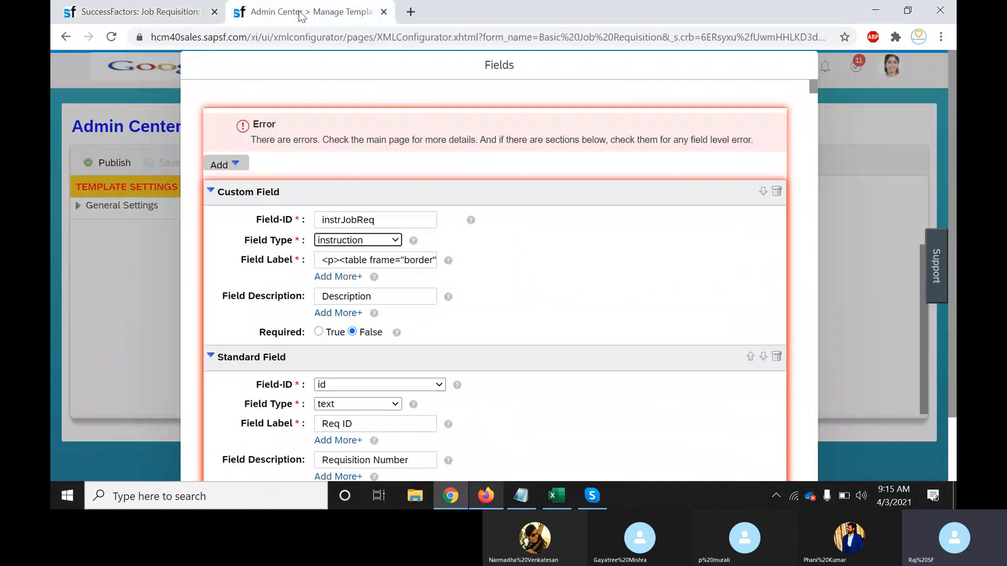
left_click(393, 240)
left_click_drag(399, 278, 400, 412)
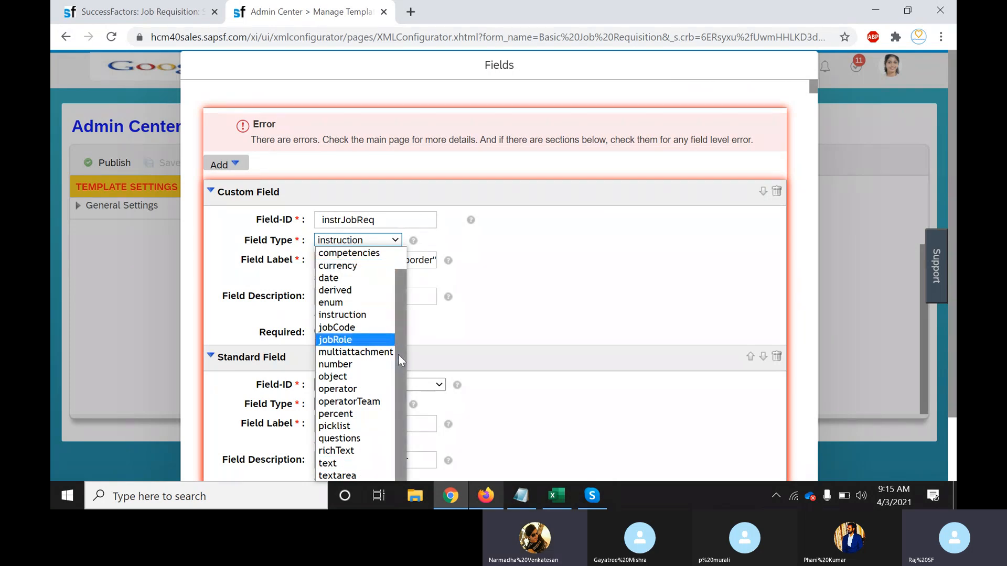
left_click_drag(399, 361, 398, 304)
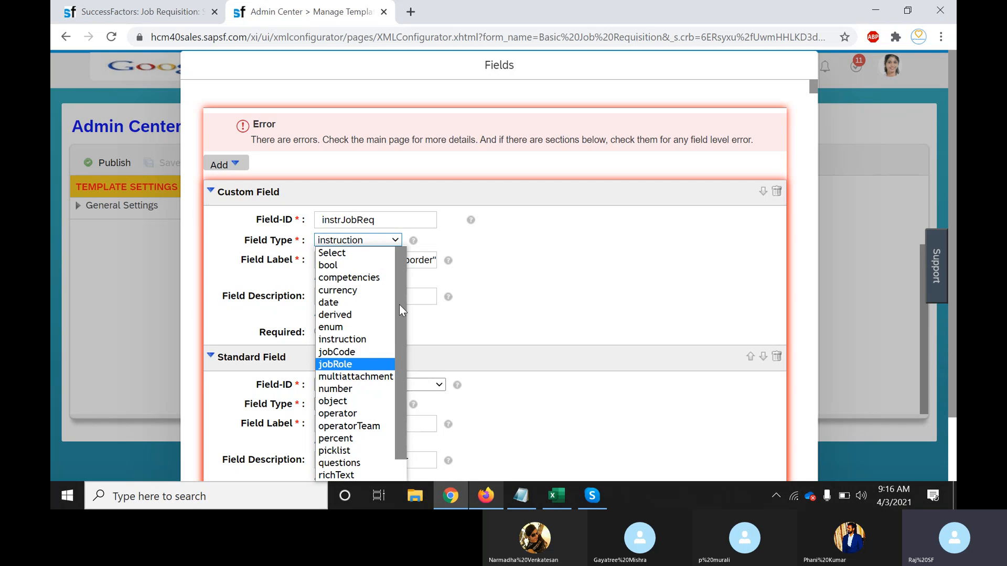
left_click(572, 305)
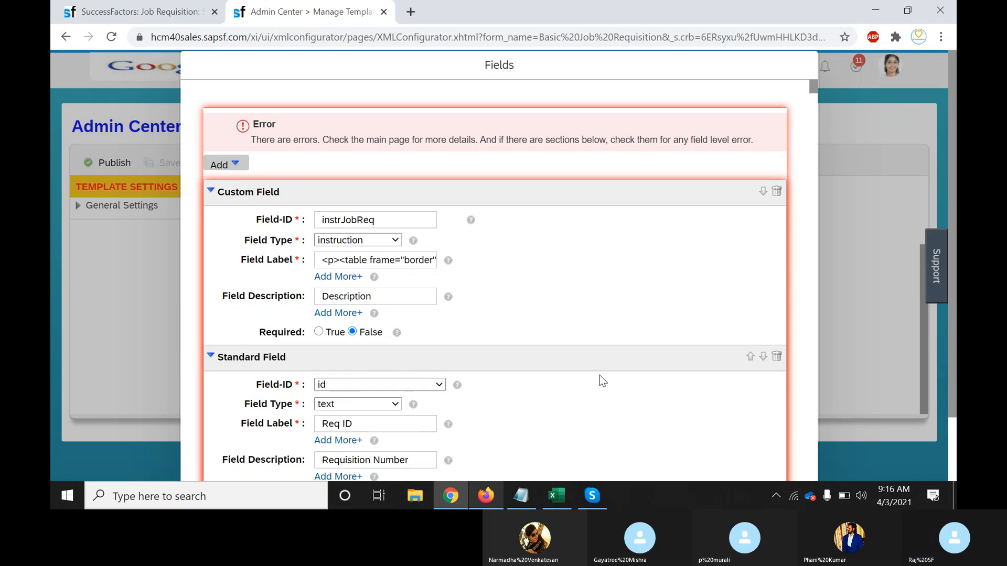
scroll(955, 383, "down", 2)
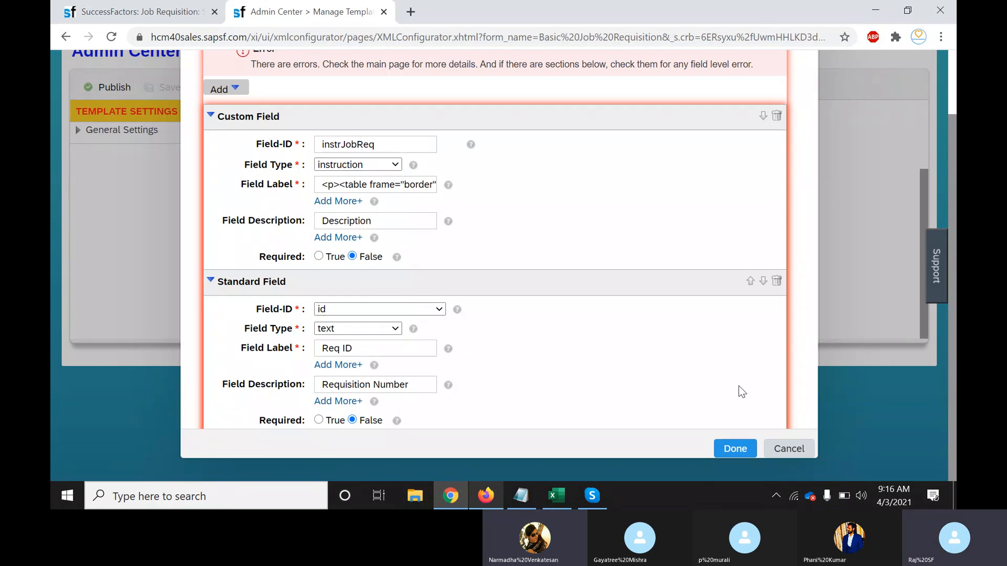
left_click_drag(954, 397, 954, 333)
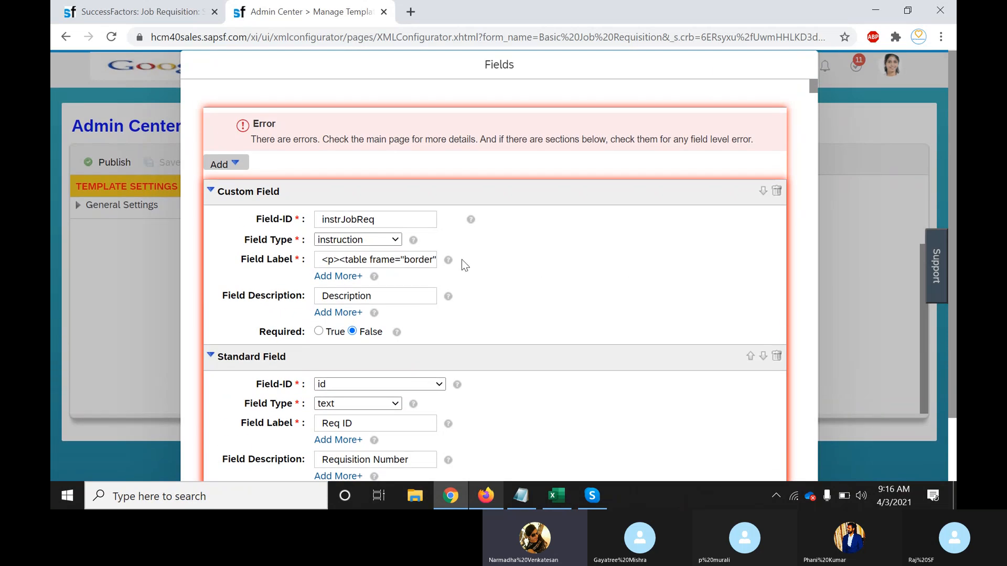
Trial-set instrJobReq's Field Type to derived, then cancel the Fields dialog to discard it
left_click(396, 240)
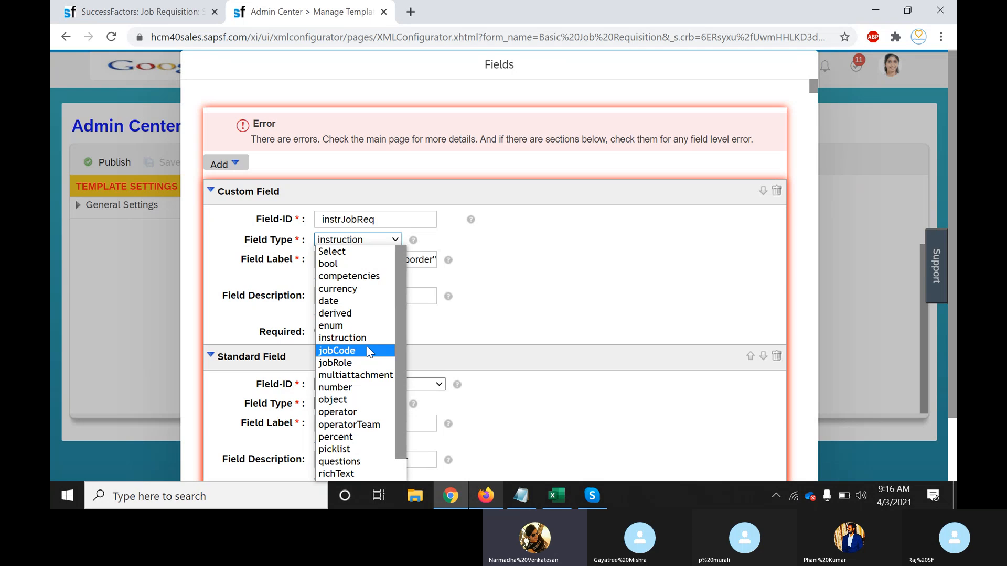
left_click(344, 315)
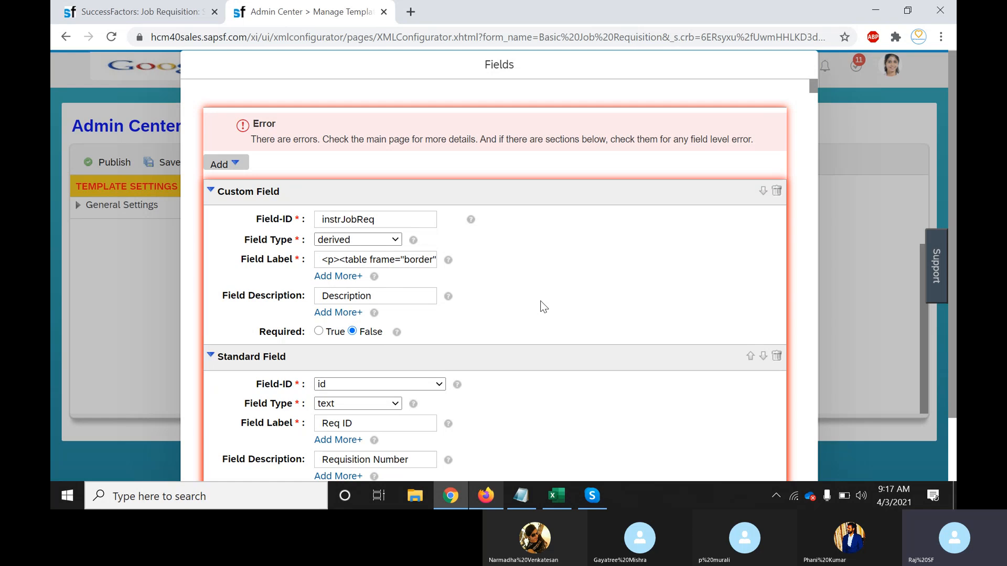
left_click(396, 240)
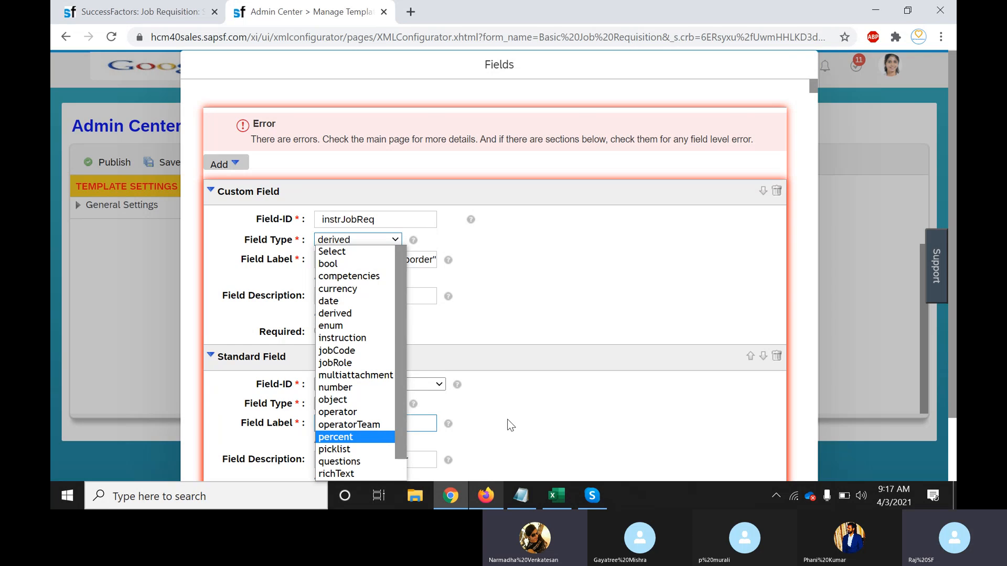
left_click(608, 412)
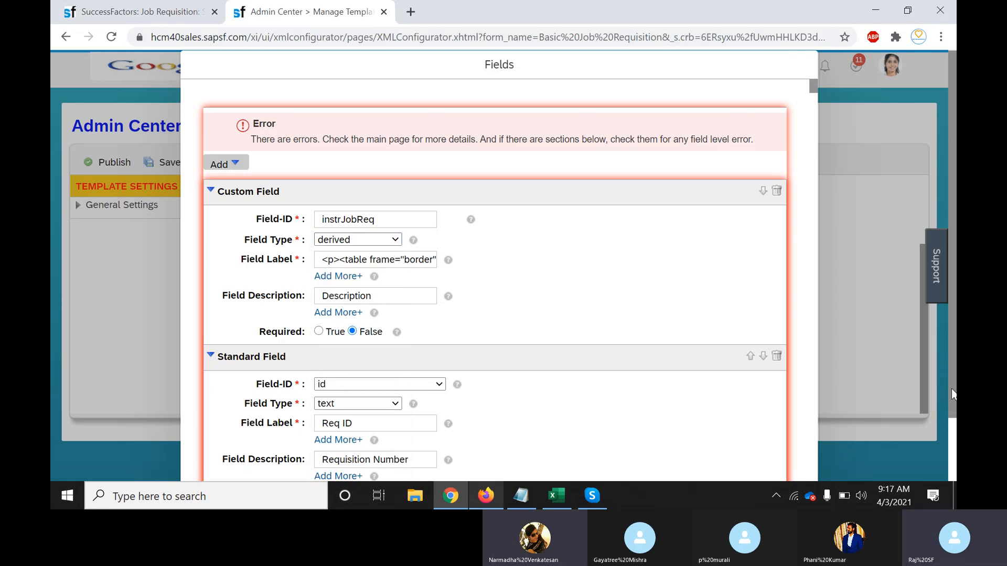
left_click_drag(953, 395, 954, 466)
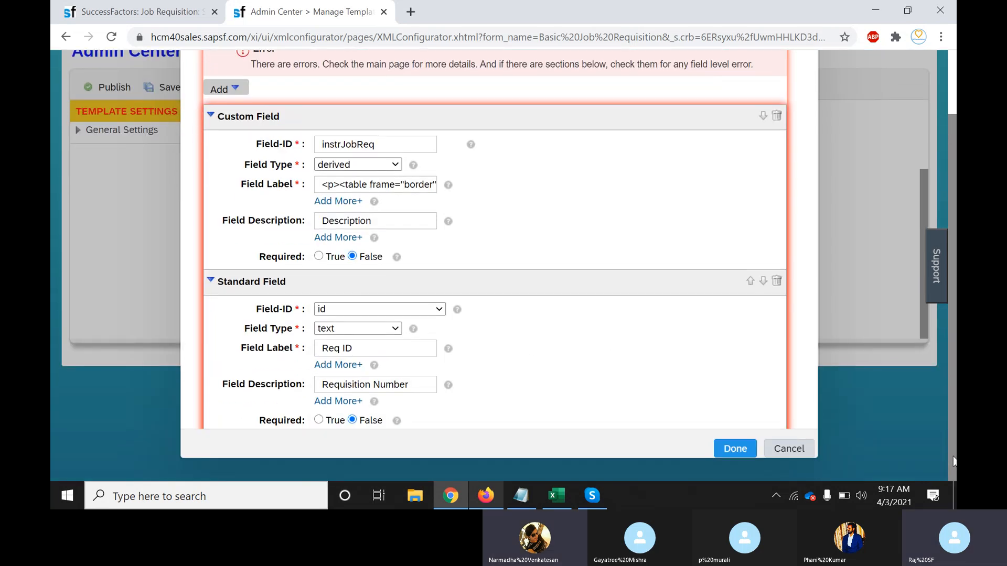
left_click(802, 451)
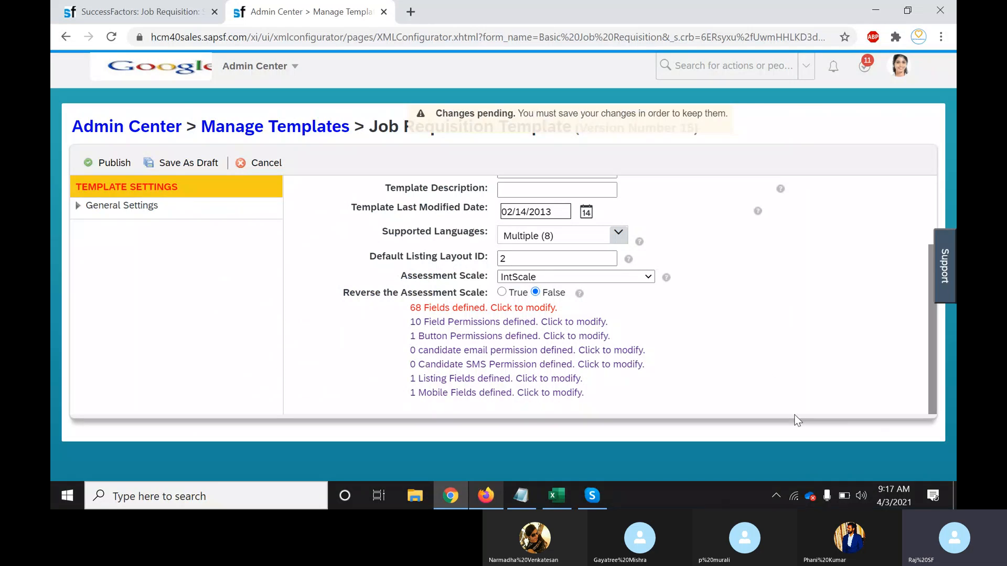
left_click(155, 17)
left_click(572, 291)
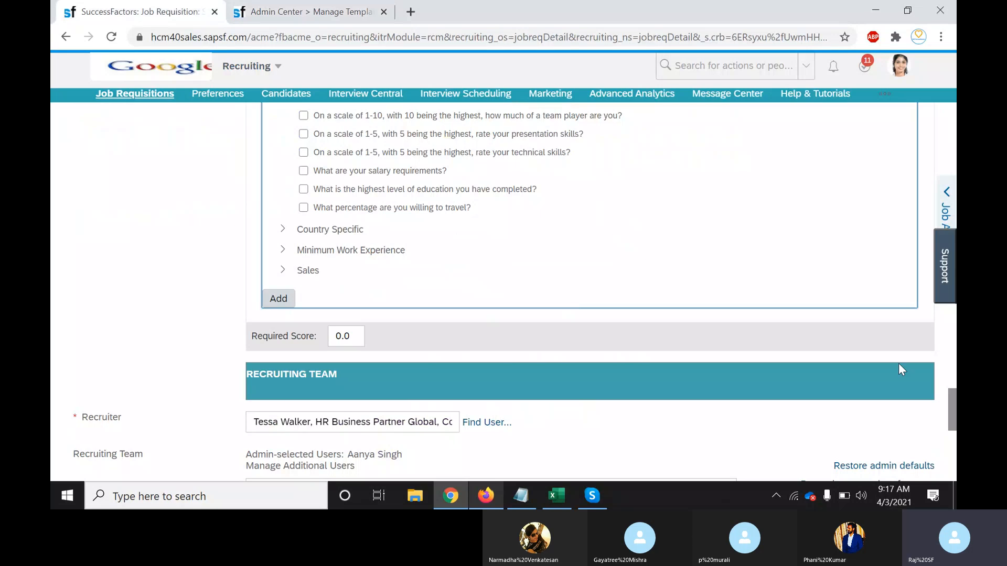
left_click_drag(949, 402, 952, 461)
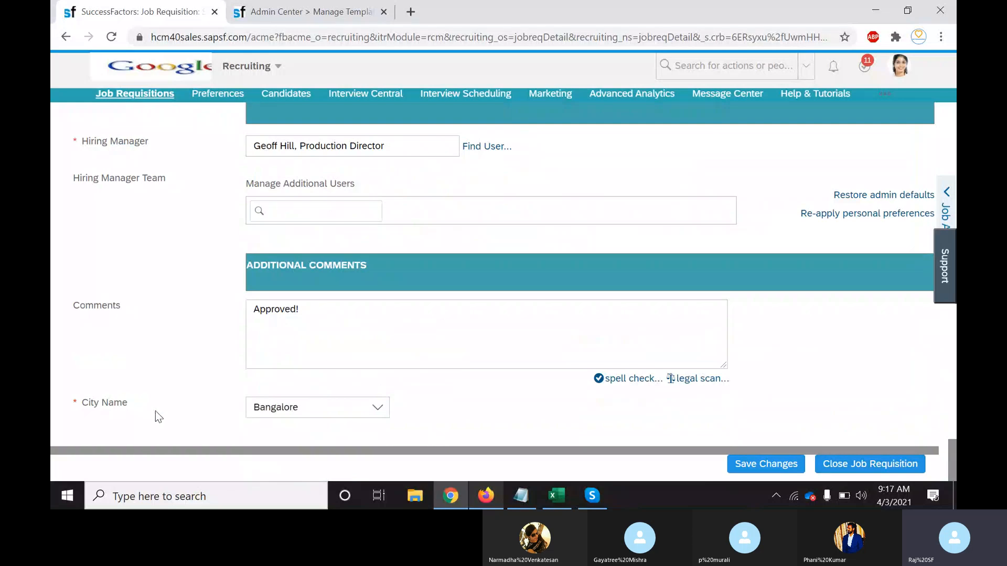
left_click(435, 413)
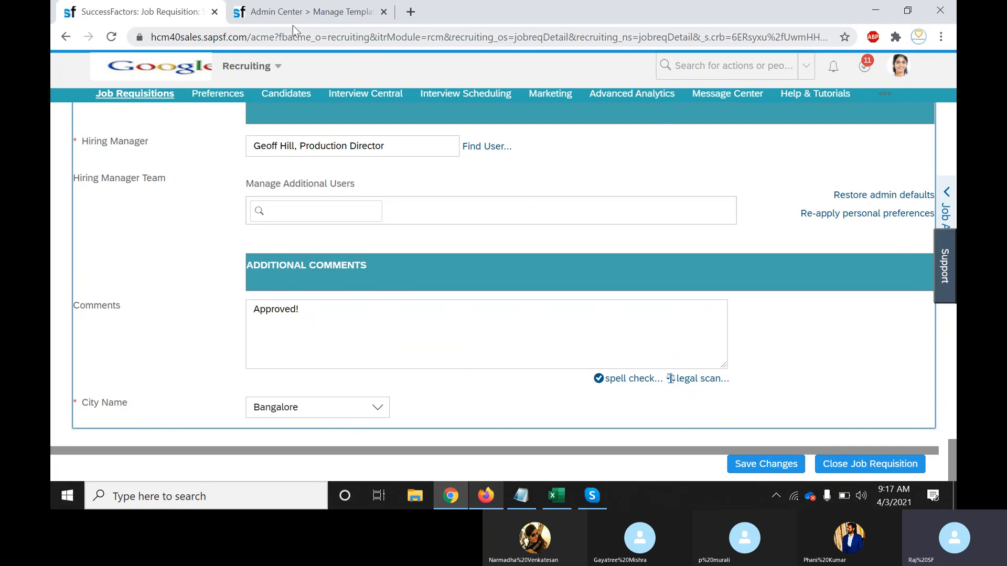
left_click(317, 17)
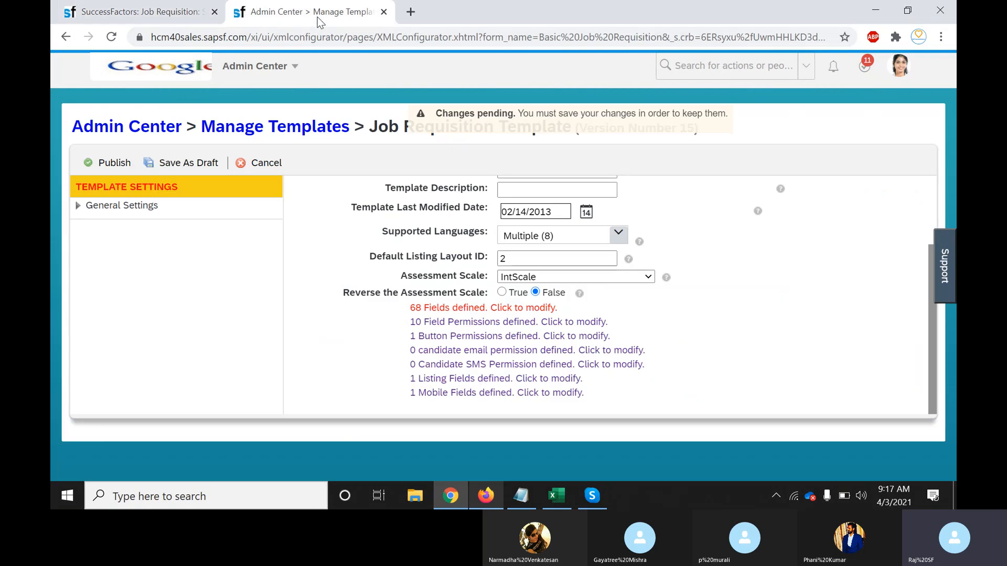
Add a custom field with ID UploadDocs and type multiattachment to the template's fields
left_click(534, 313)
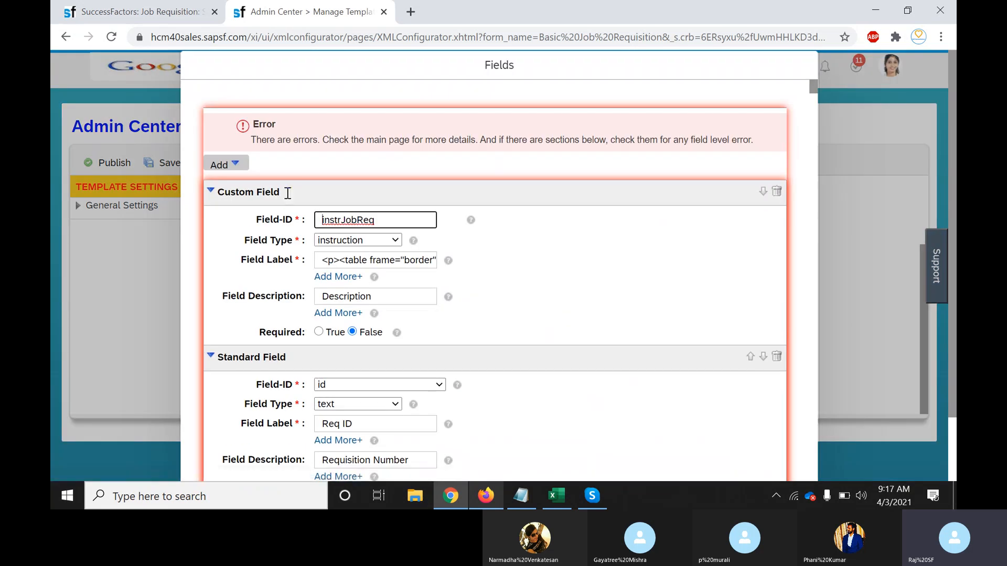
left_click(223, 164)
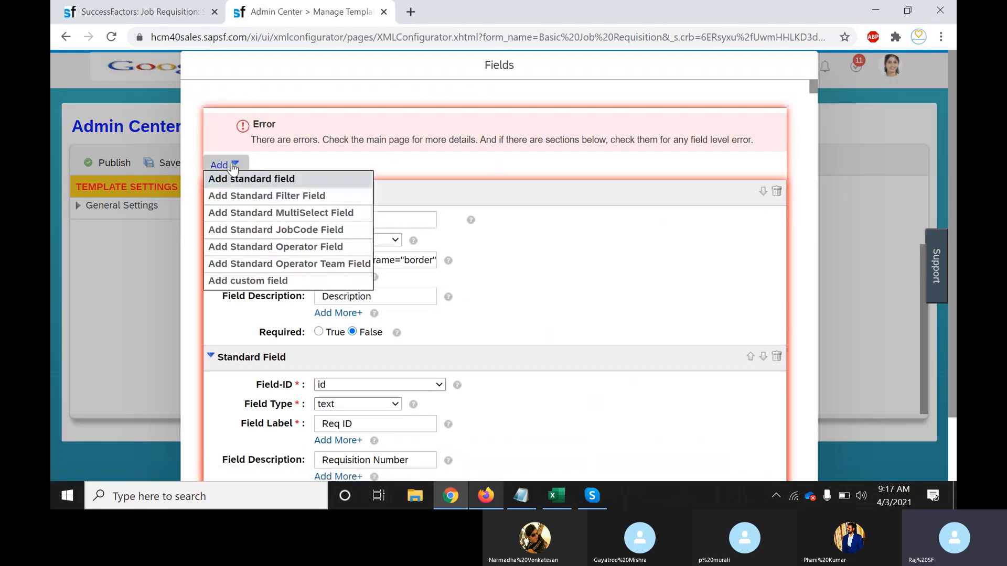
left_click(250, 281)
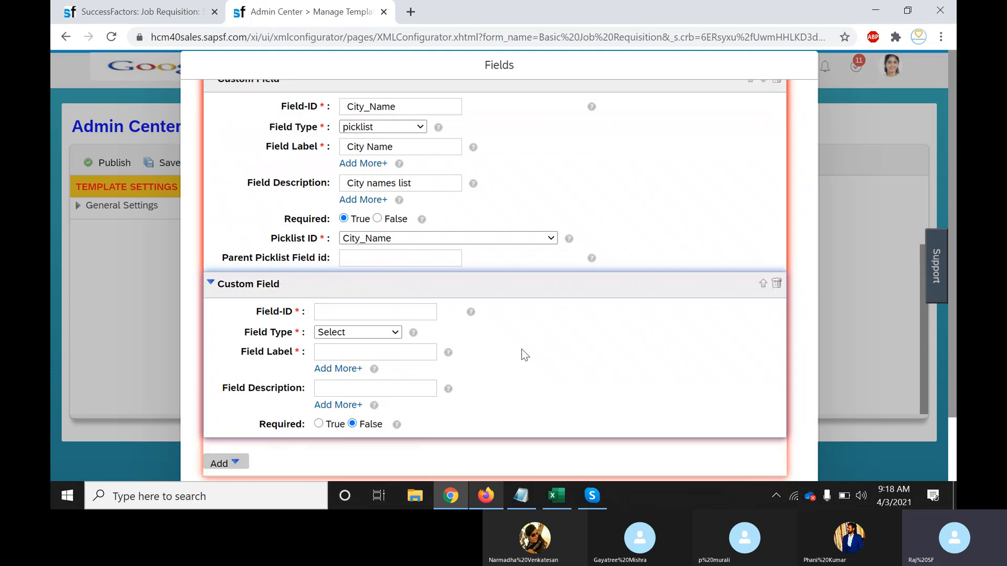
left_click(388, 312)
type("Upload")
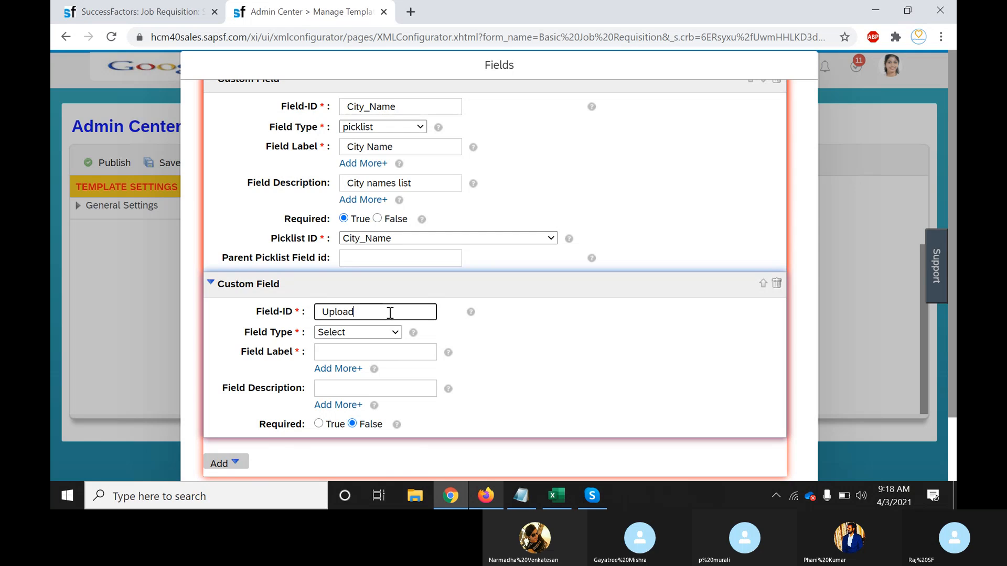
type("Docs")
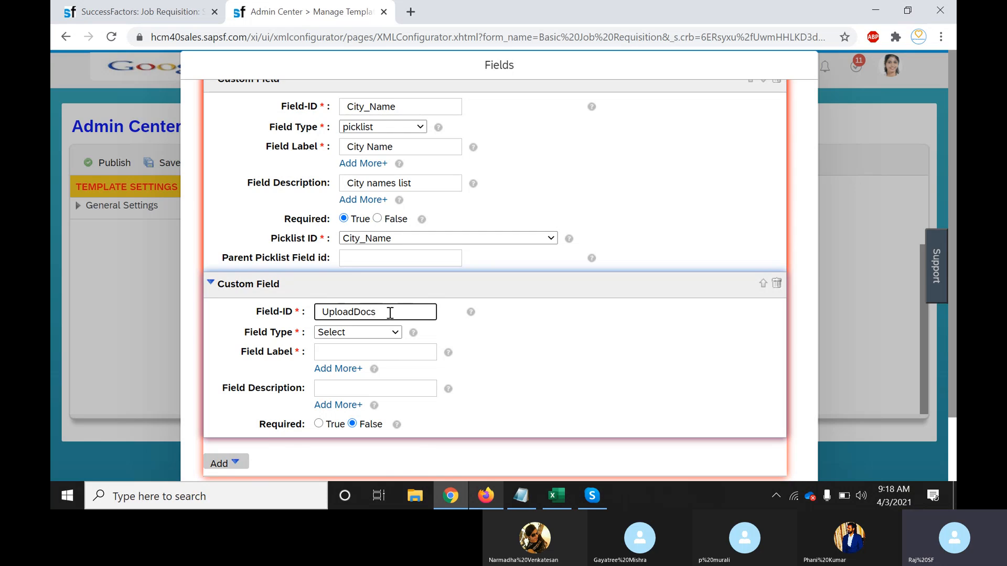
left_click(393, 332)
scroll(353, 282, "down", 1)
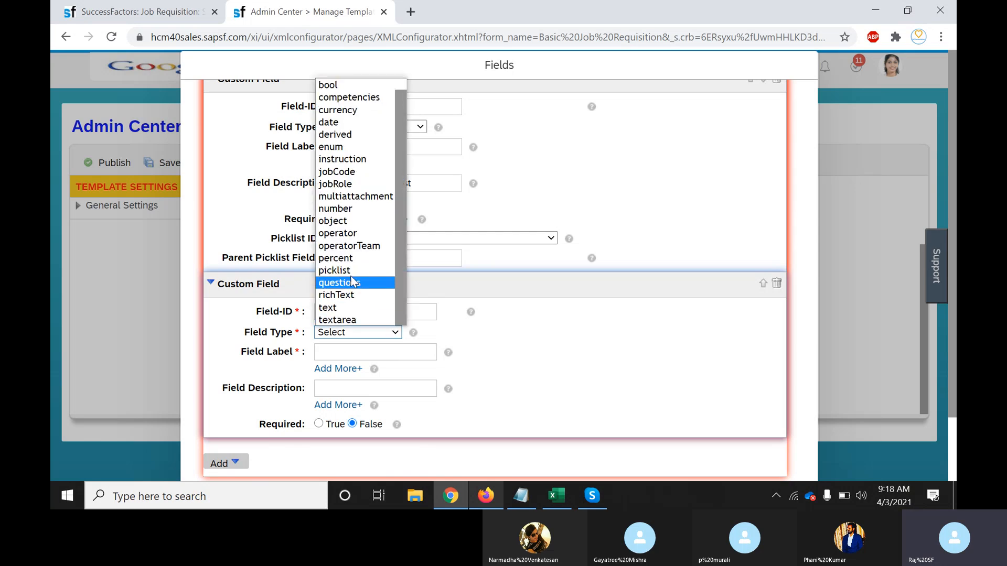
left_click(338, 198)
left_click(403, 355)
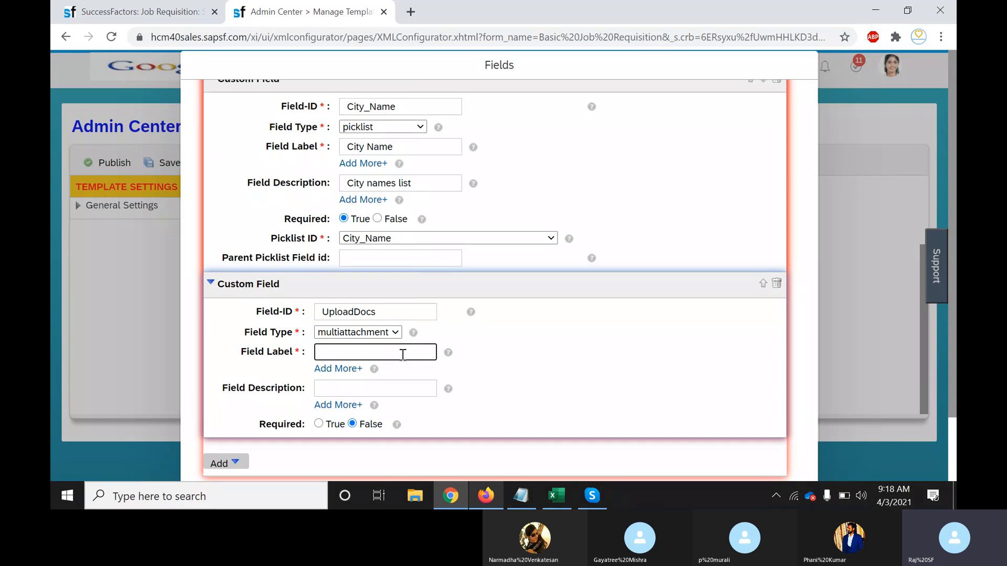
Label UploadDocs 'upload Docs' and add another blank custom field below it
type("upload Docs")
left_click_drag(954, 389, 954, 456)
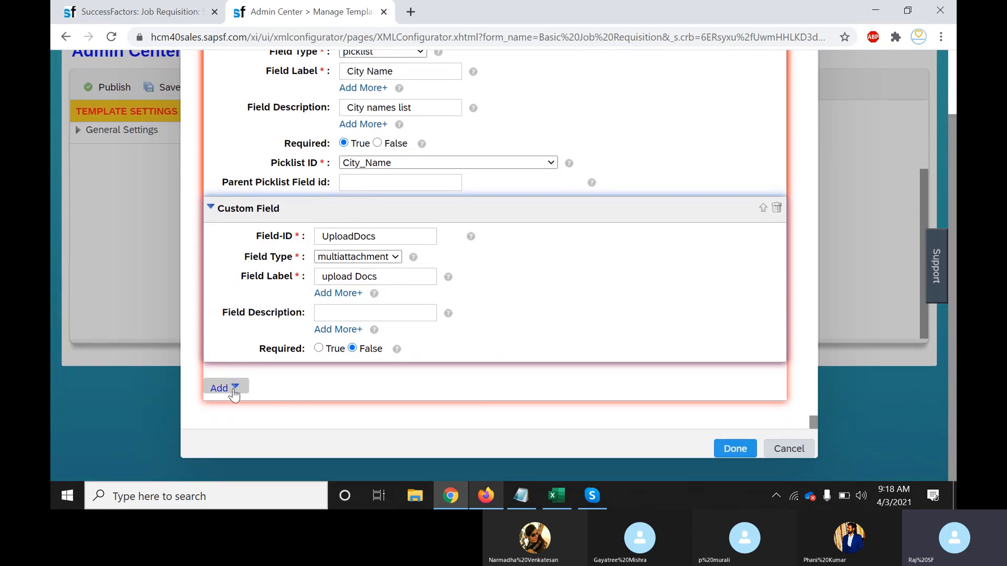
left_click(233, 390)
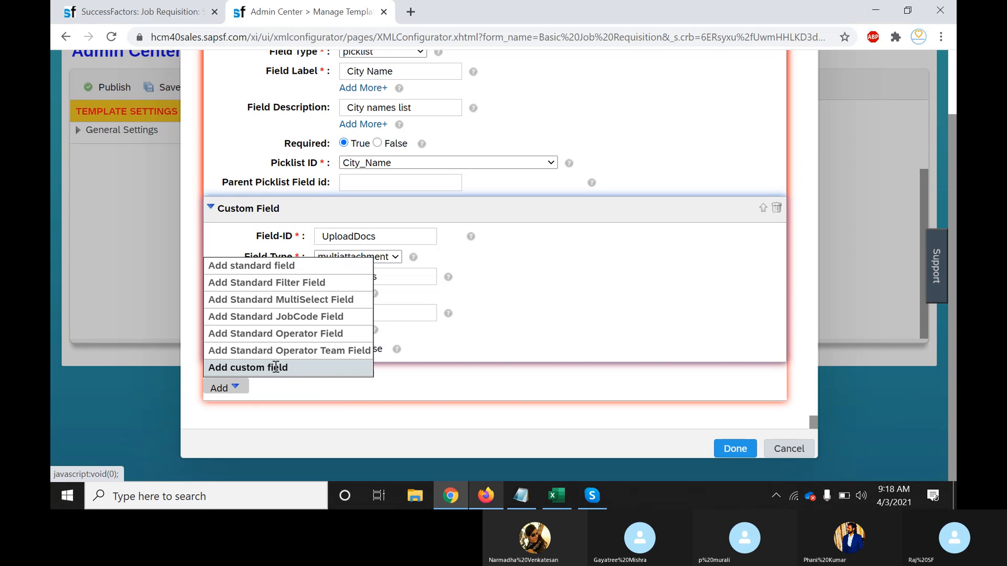
left_click(275, 367)
left_click_drag(275, 366, 385, 294)
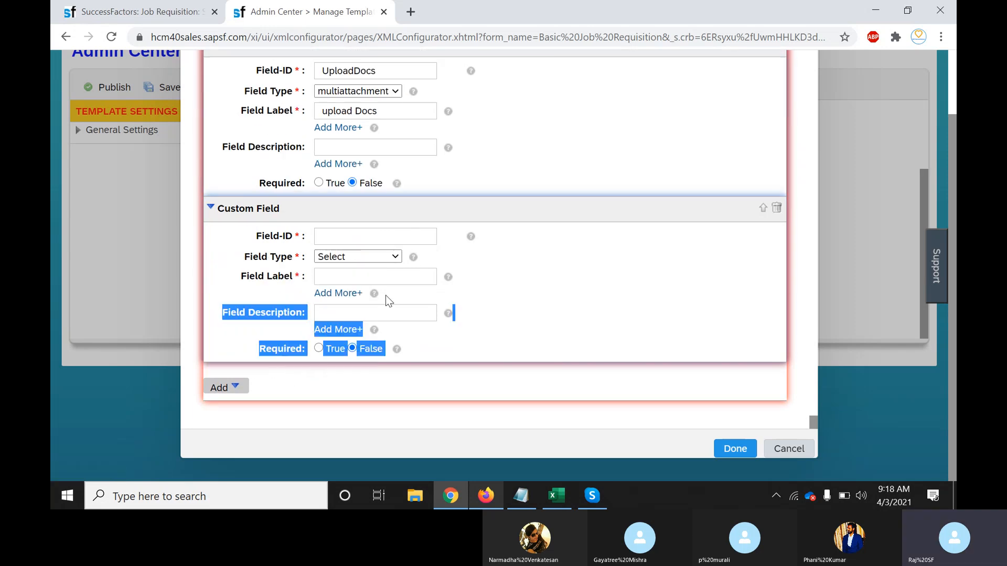
Enter 'Start date' as the newest custom field's ID, leaving its field type unselected
left_click(528, 274)
left_click(380, 237)
type("S")
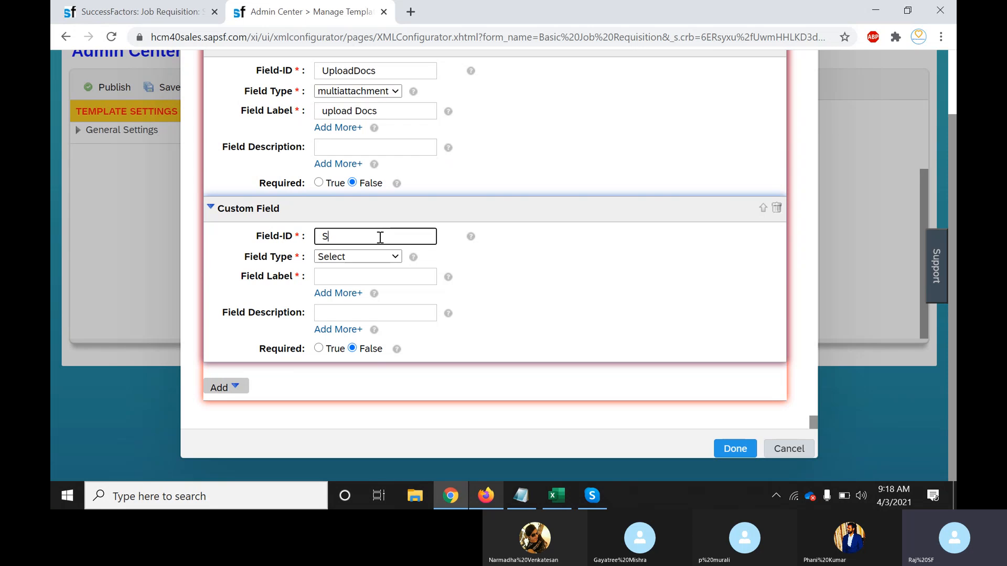
type("tart date")
key("BackSpace")
key("BackSpace")
key("BackSpace")
key("BackSpace")
type("_Date")
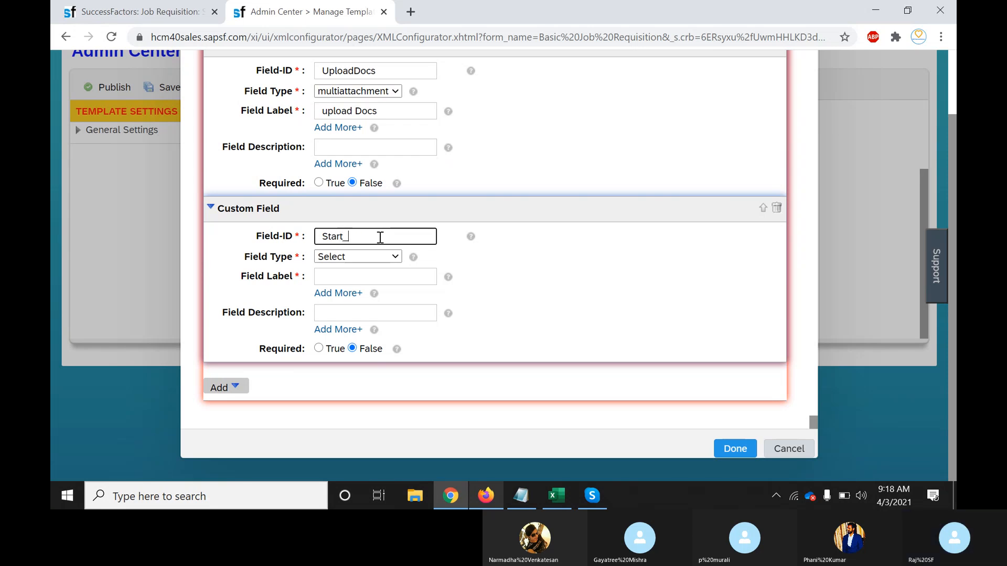
key("BackSpace")
key("BackSpace")
key("BackSpace")
key("BackSpace")
key("BackSpace")
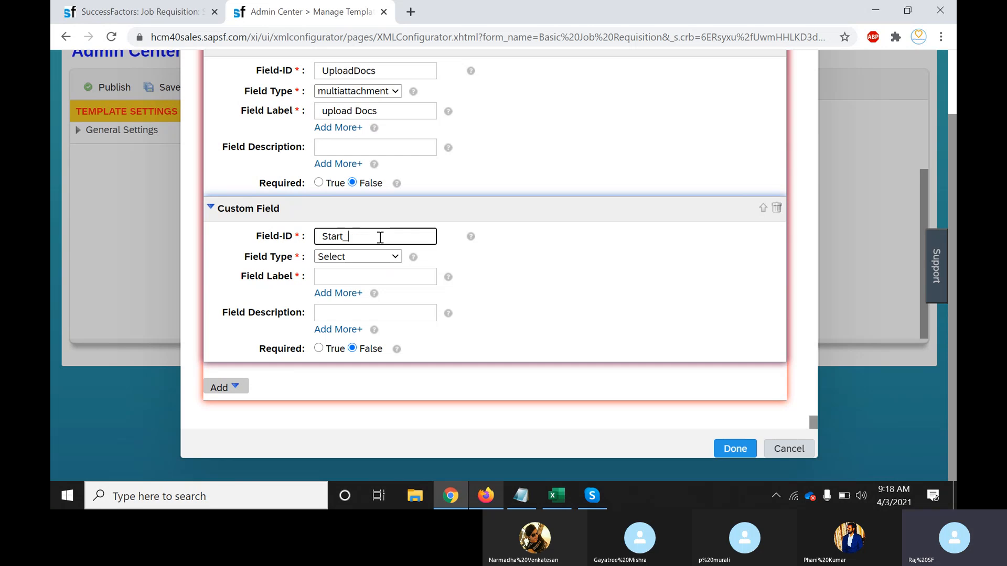
type("date")
left_click_drag(368, 237, 320, 237)
left_click(320, 237)
left_click(391, 259)
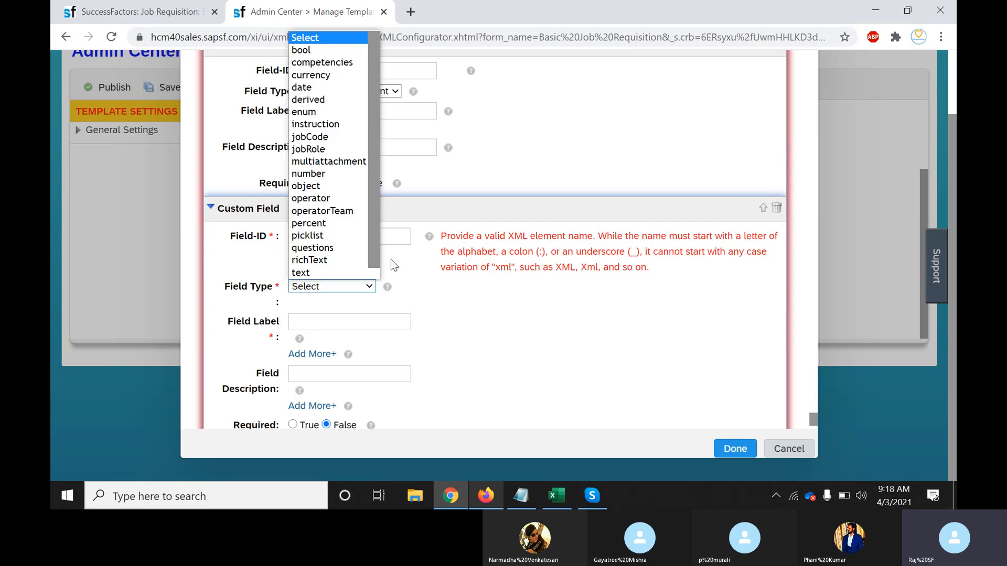
left_click(508, 321)
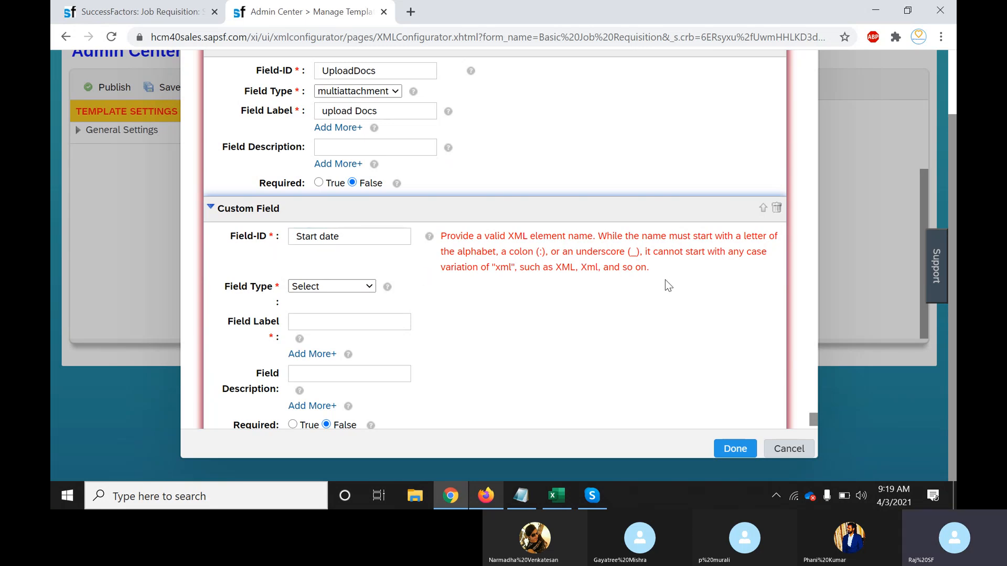
Correct the field ID to the valid 'Start:date', clearing the XML name error
left_click_drag(654, 272, 441, 234)
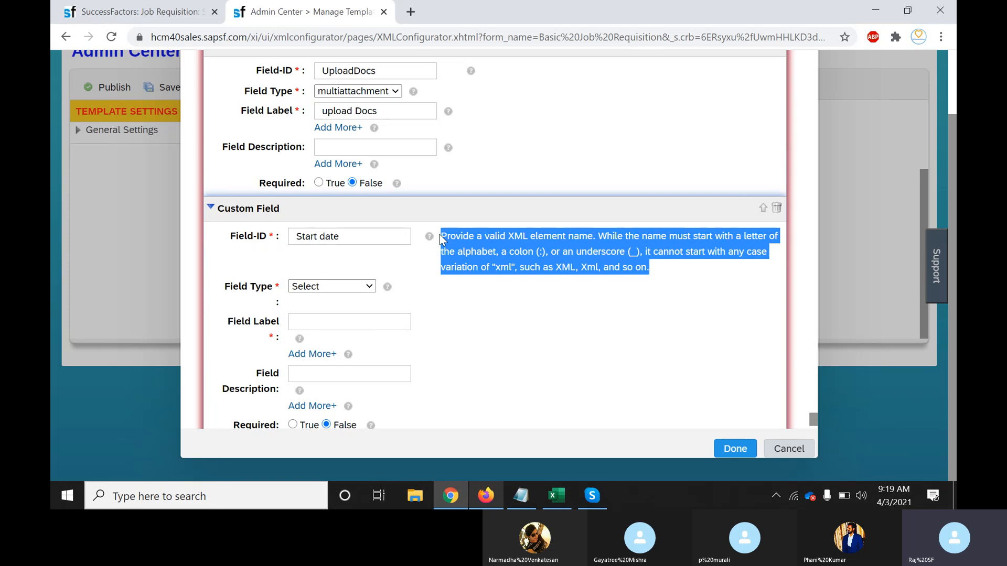
left_click(319, 231)
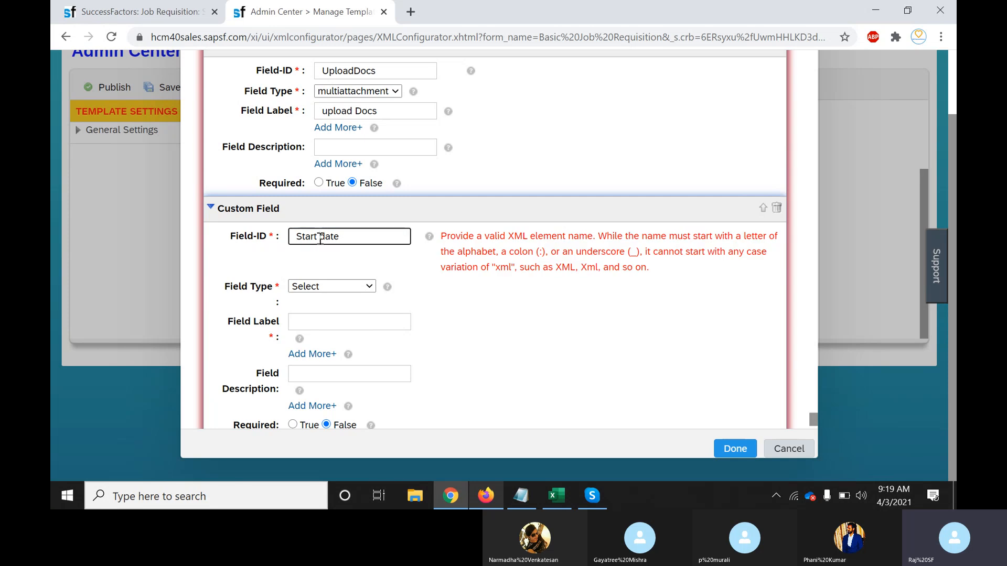
key("BackSpace")
type("_")
left_click(518, 348)
left_click(348, 237)
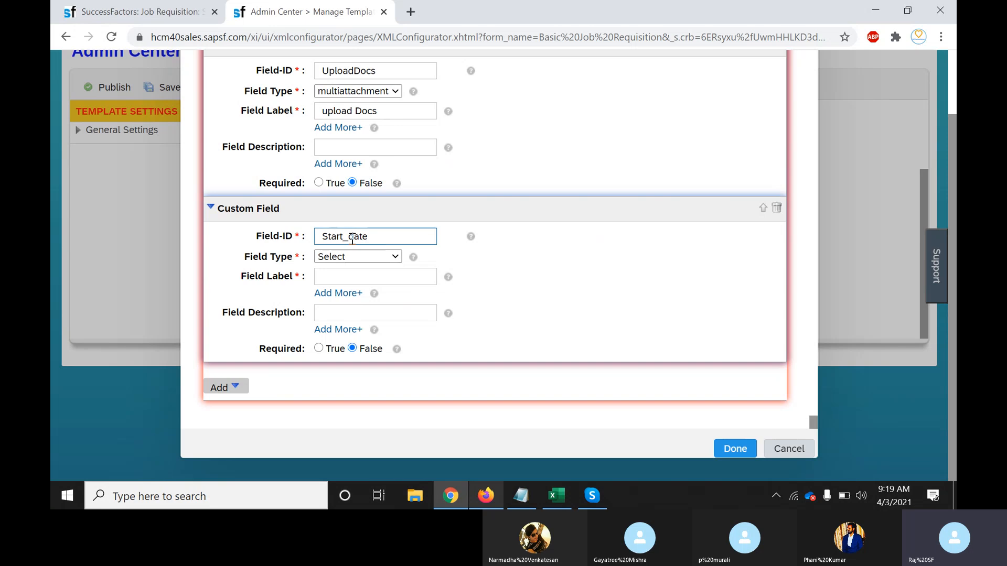
key("BackSpace")
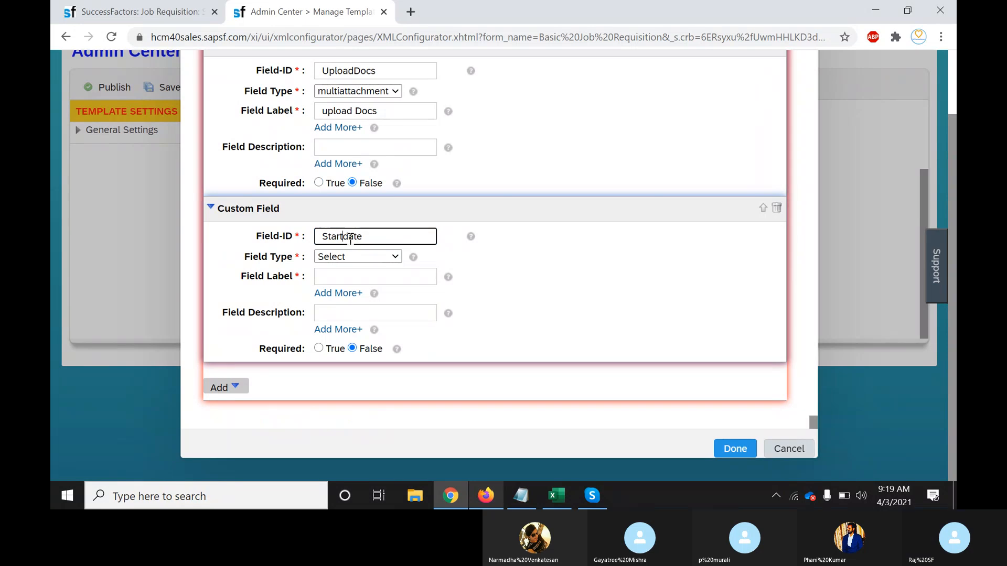
type(";")
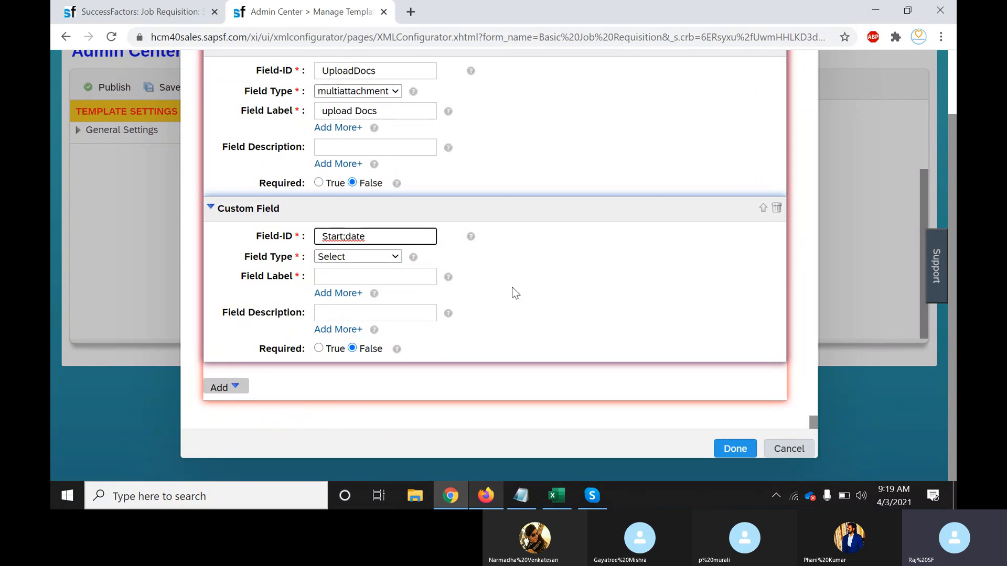
left_click(322, 237)
key("BackSpace")
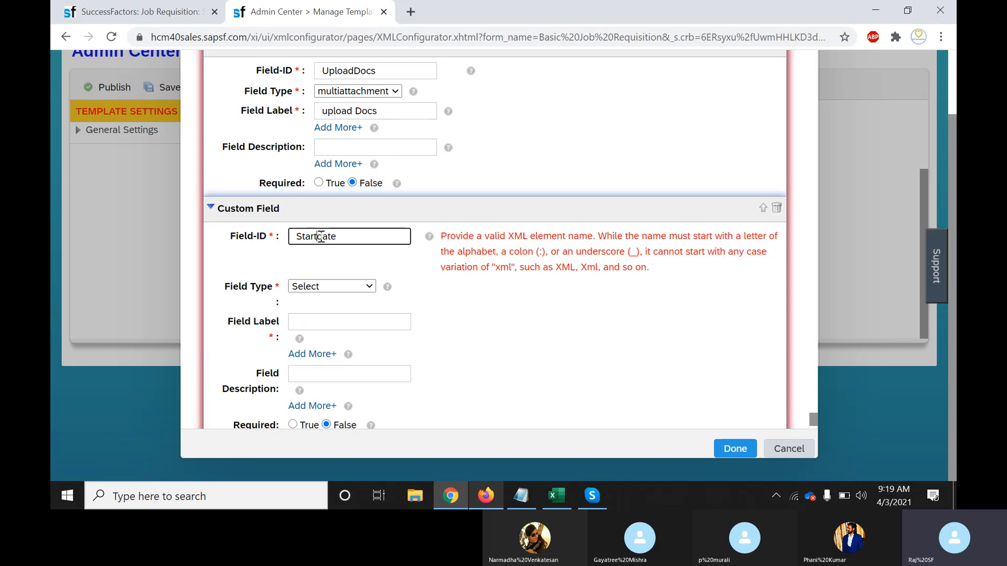
type(":")
left_click(483, 339)
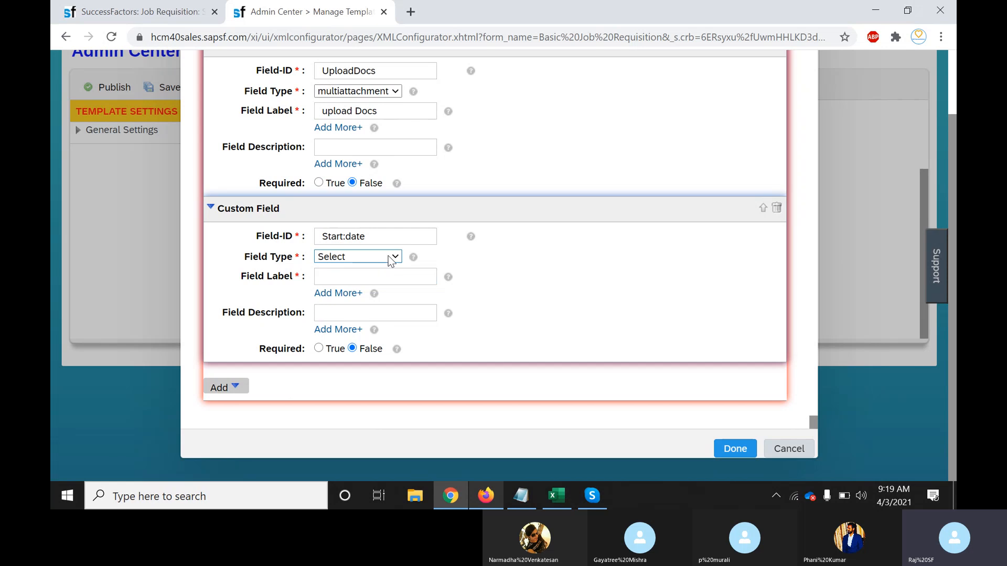
Set the Start:date field's type to date and its label to 'Start date'
left_click(391, 258)
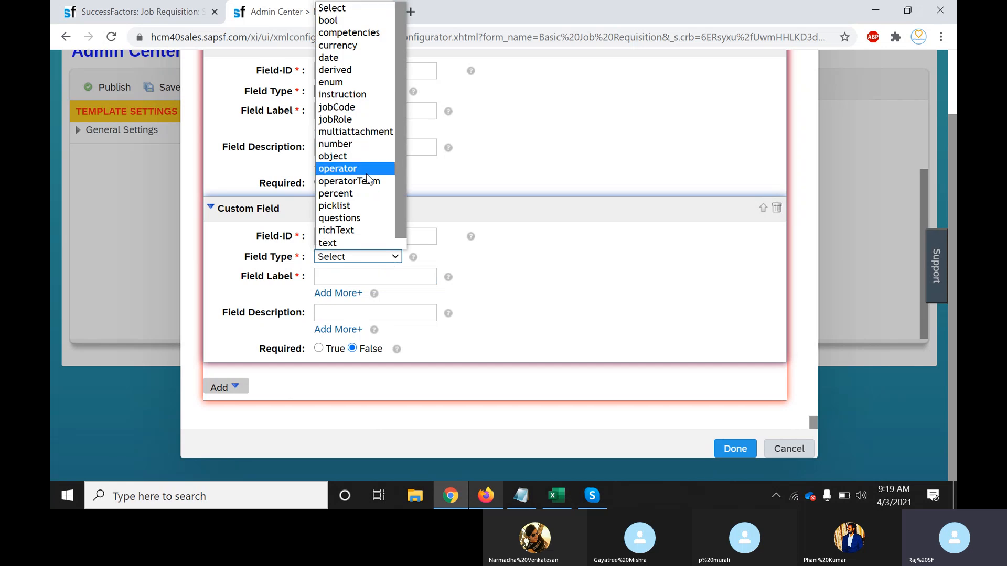
left_click(336, 57)
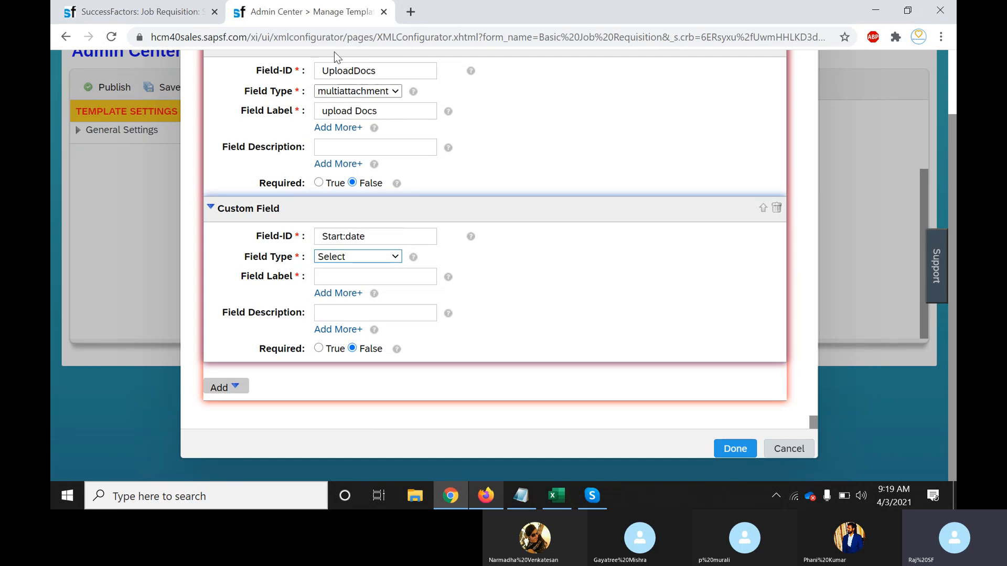
left_click(405, 274)
type("Start date")
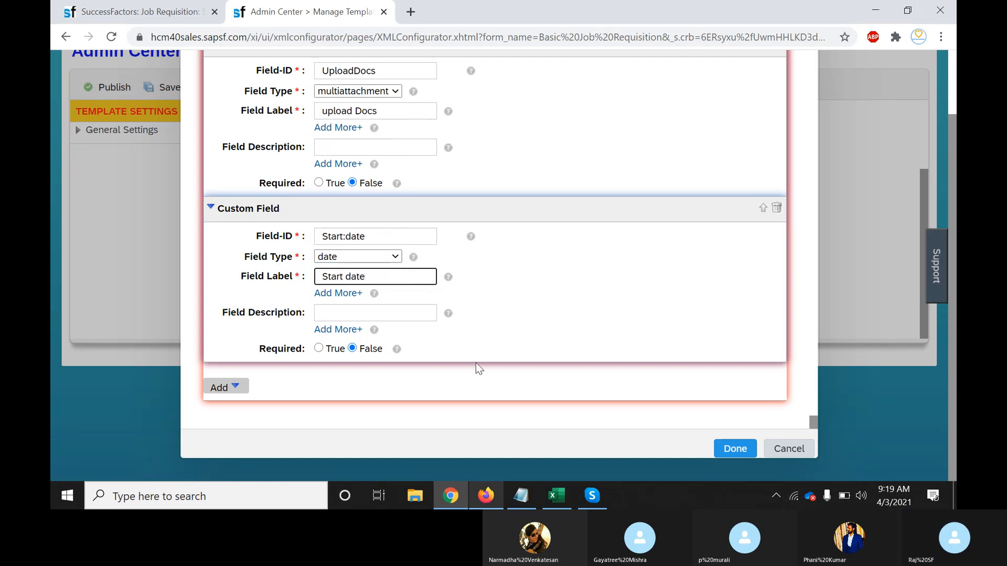
left_click(234, 388)
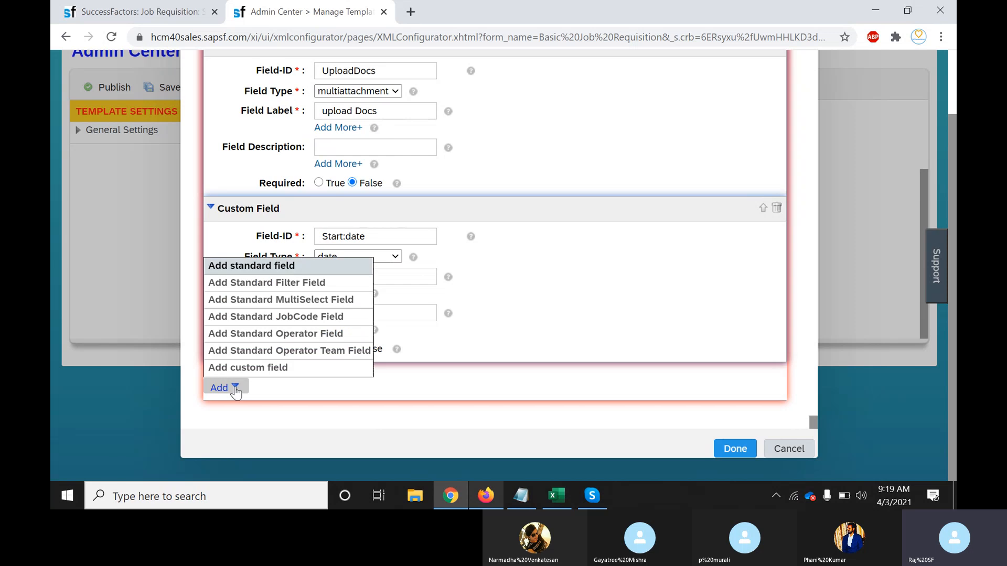
Add a new custom field with the ID Cell_Number
left_click(258, 368)
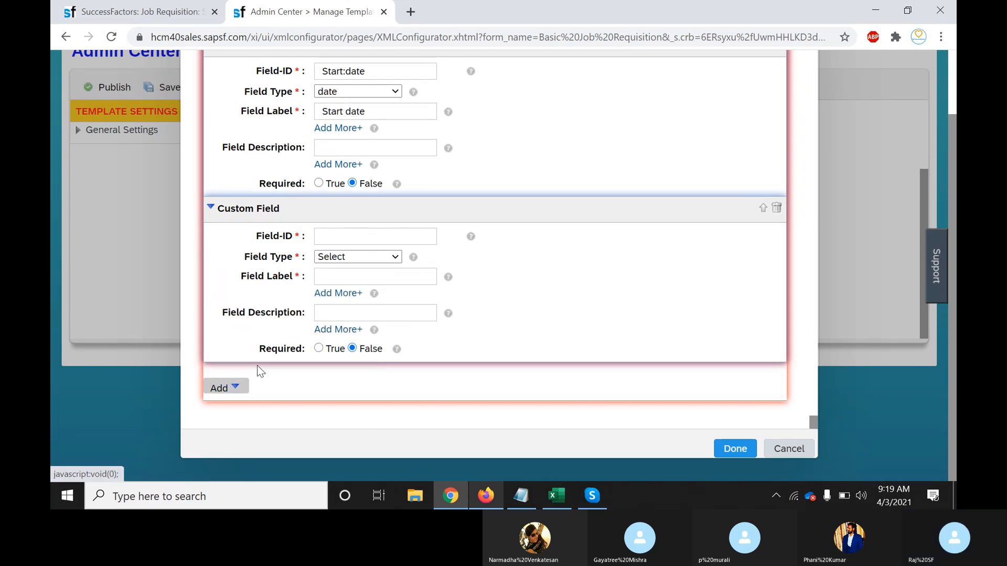
left_click(383, 237)
left_click(383, 241)
type("Mo")
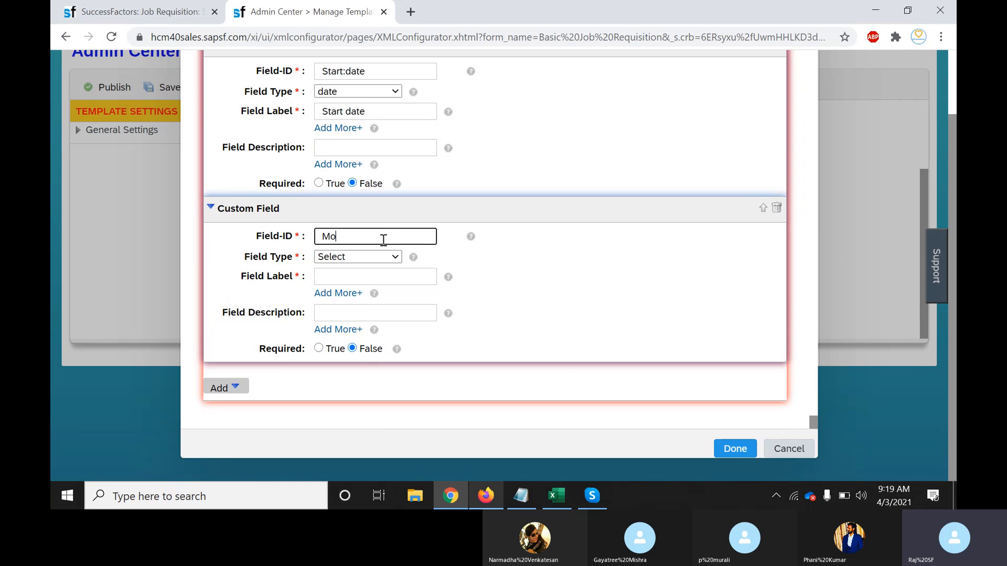
key("BackSpace")
key("BackSpace")
type("Cel")
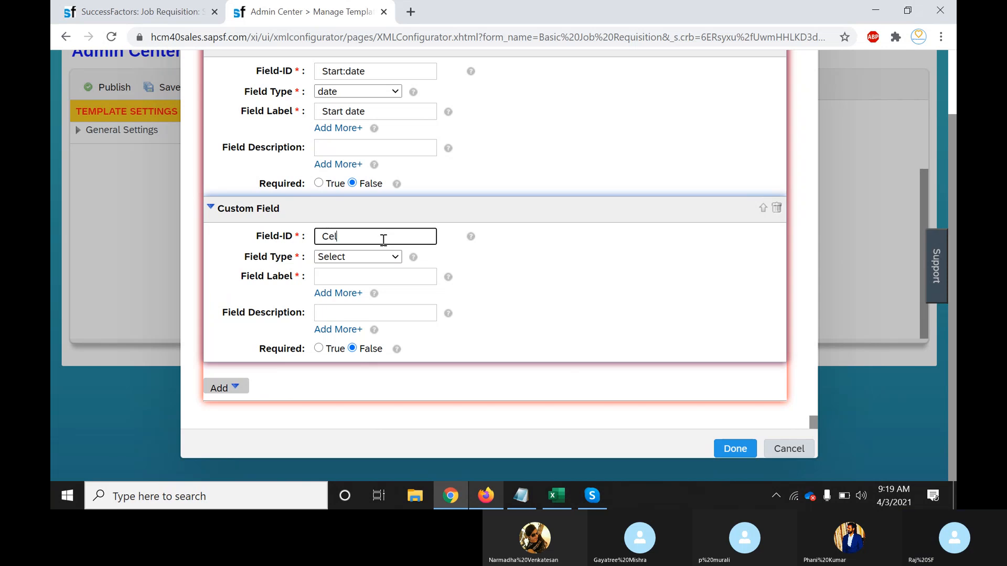
type("l_Numn")
key("BackSpace")
type("ber")
Make Cell_Number a number field labelled 'Cell Number'
left_click(395, 257)
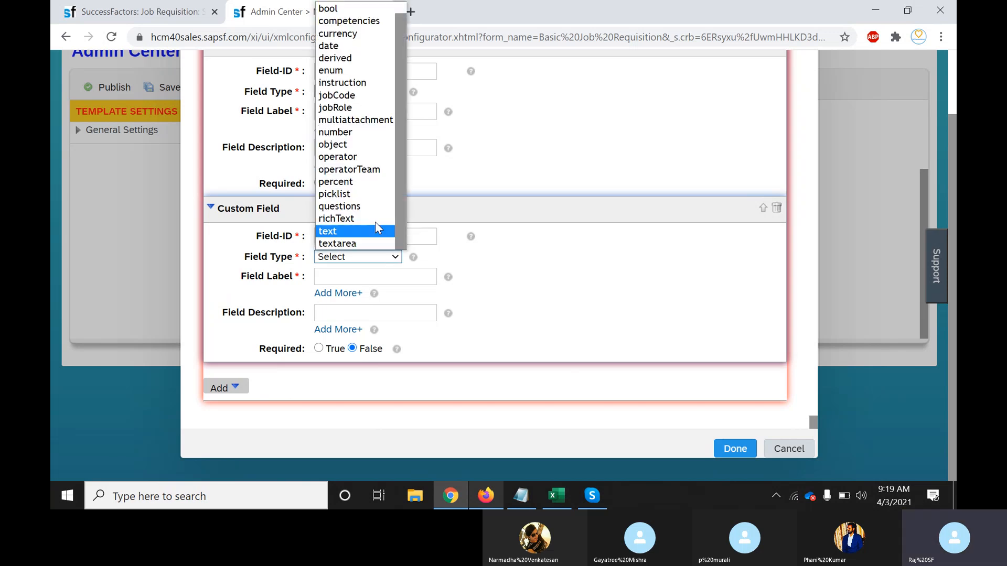
left_click(334, 135)
left_click(361, 278)
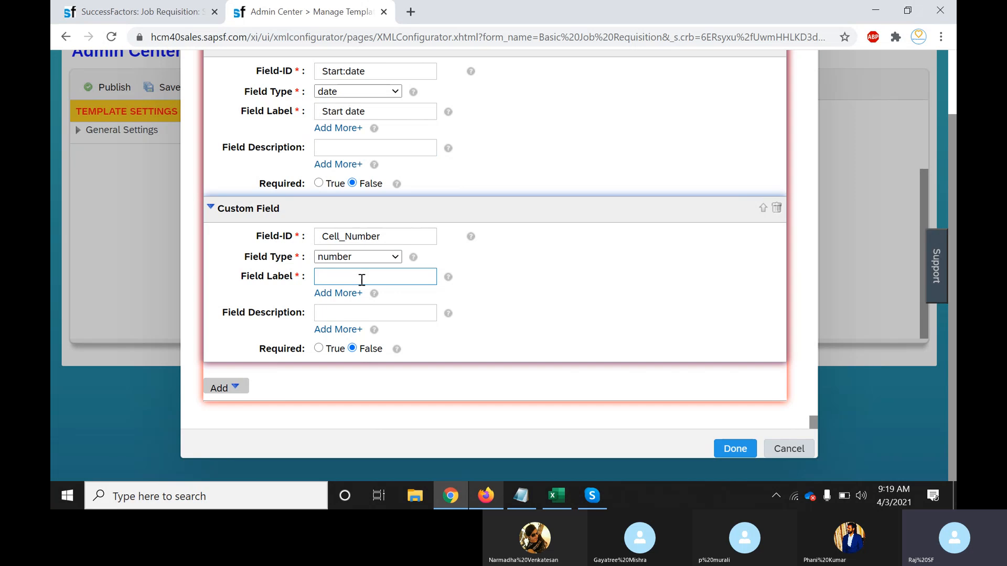
type("Cell Number")
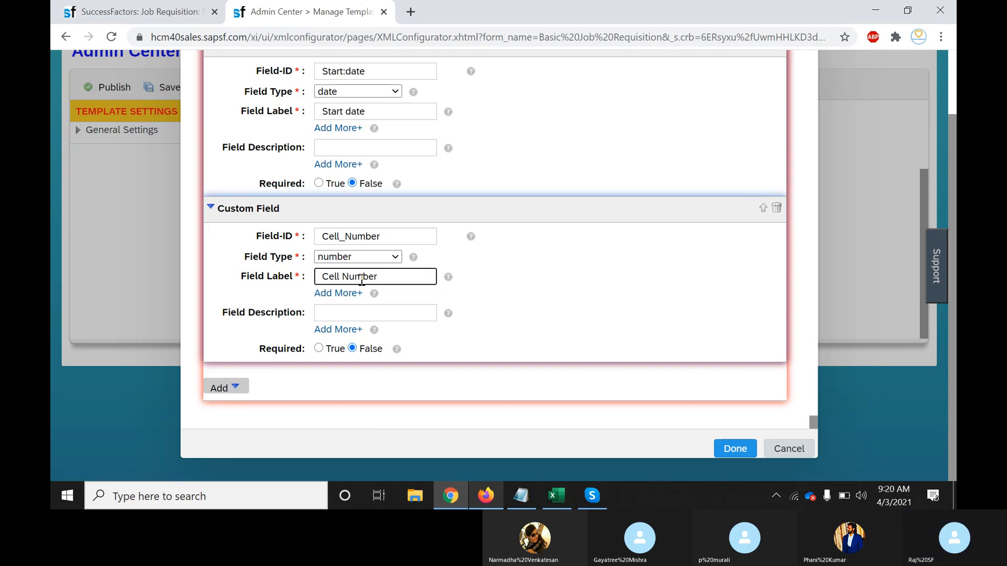
left_click(223, 391)
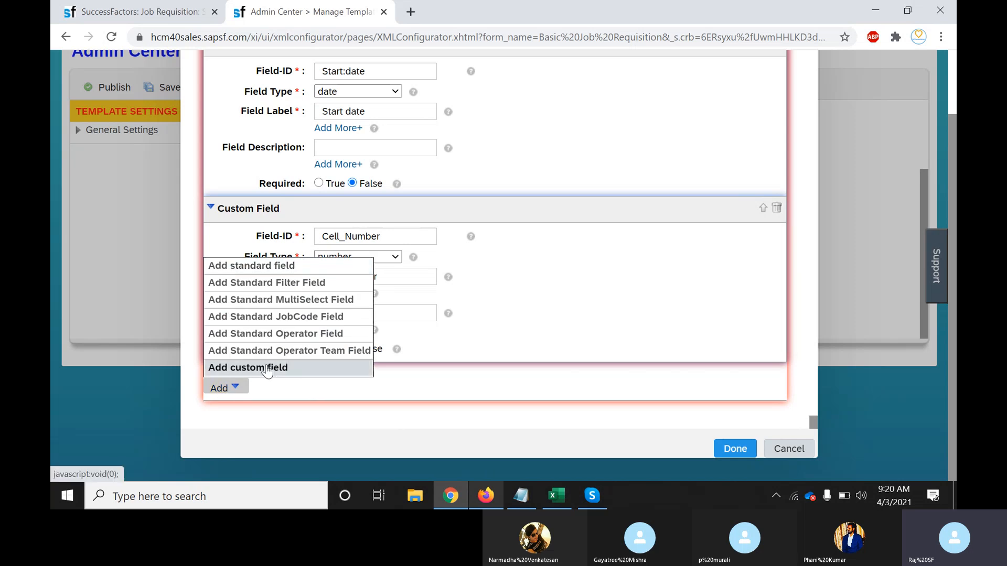
Add a new custom field with the ID Recruiter_Name
left_click(267, 369)
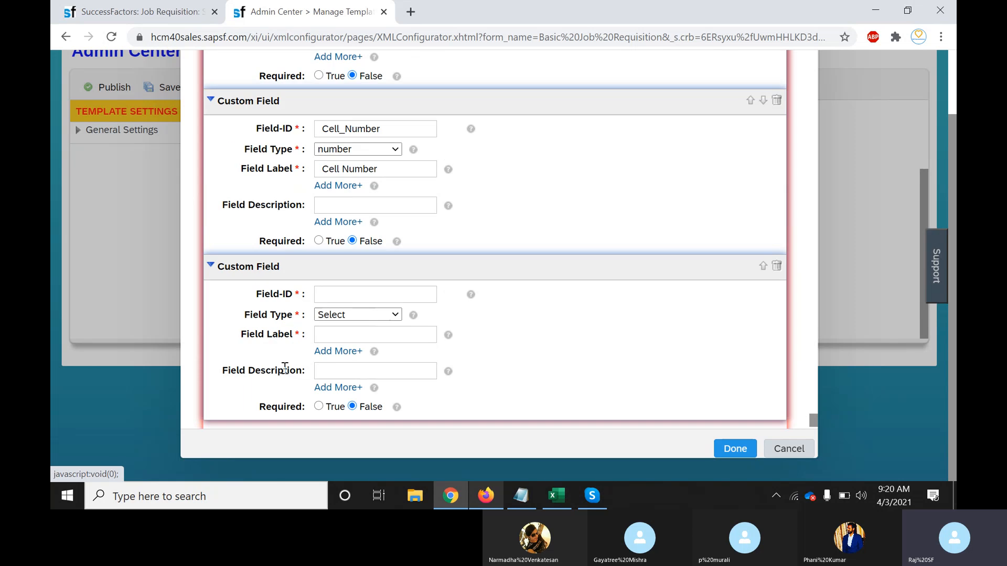
left_click(357, 237)
type("Re")
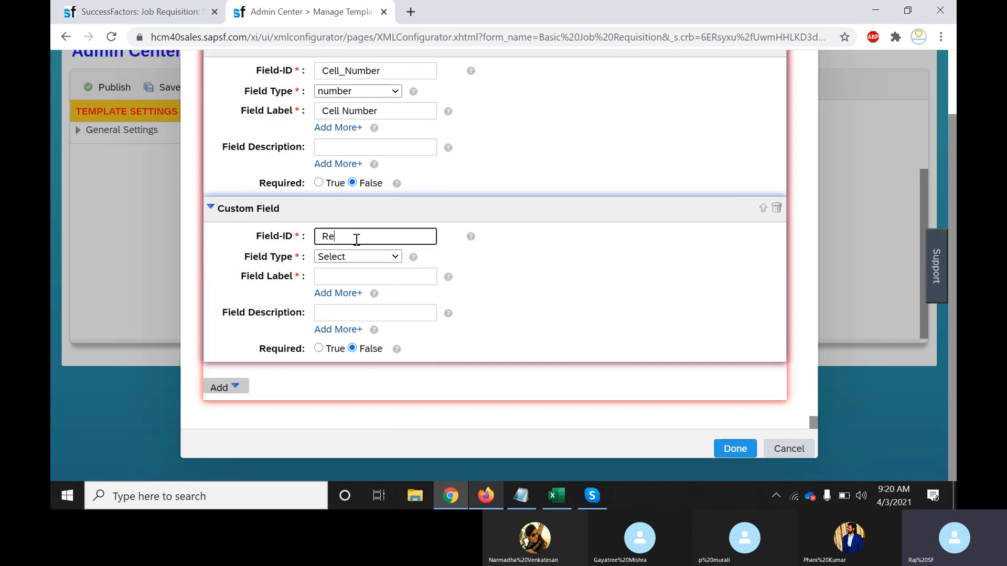
type("cruiter")
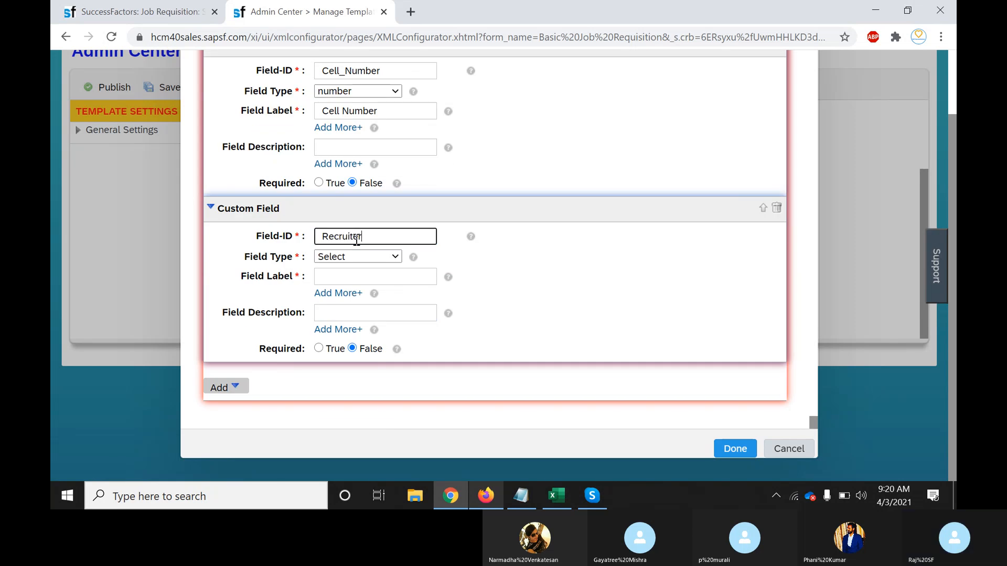
type("_Nae")
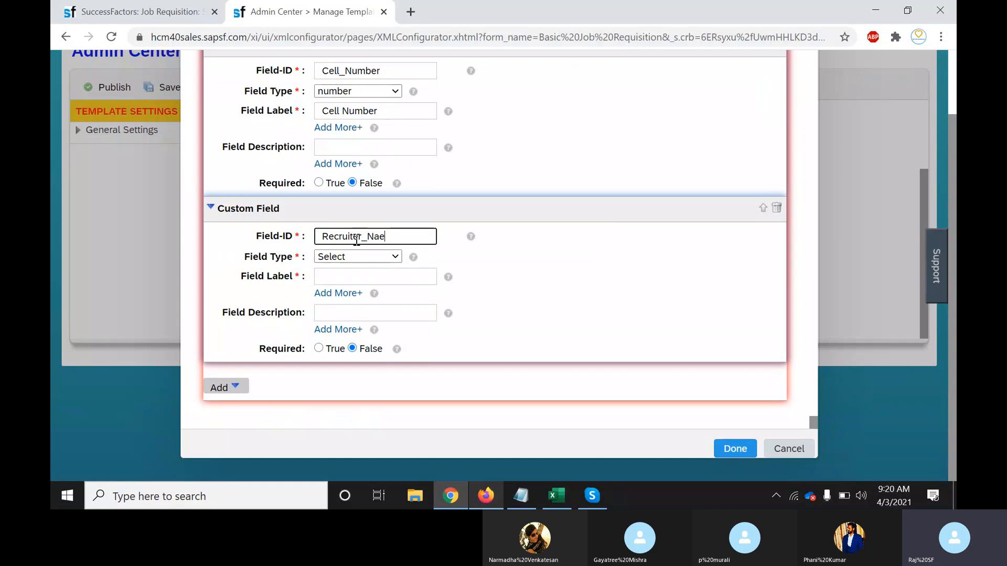
key("BackSpace")
type("me")
Set Recruiter_Name's type to operator and start its label as 'Recr'
left_click(389, 260)
scroll(346, 243, "down", 1)
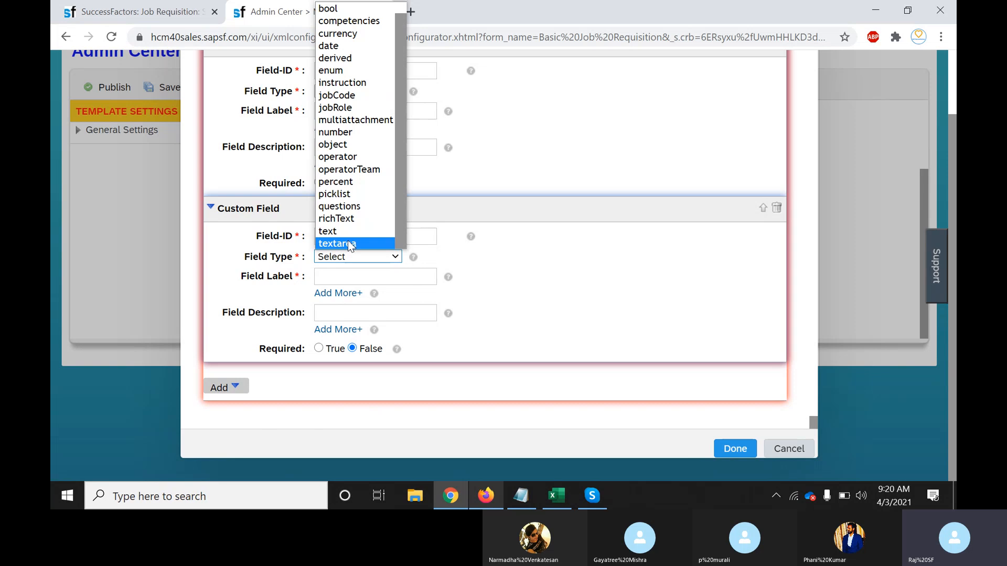
left_click(334, 231)
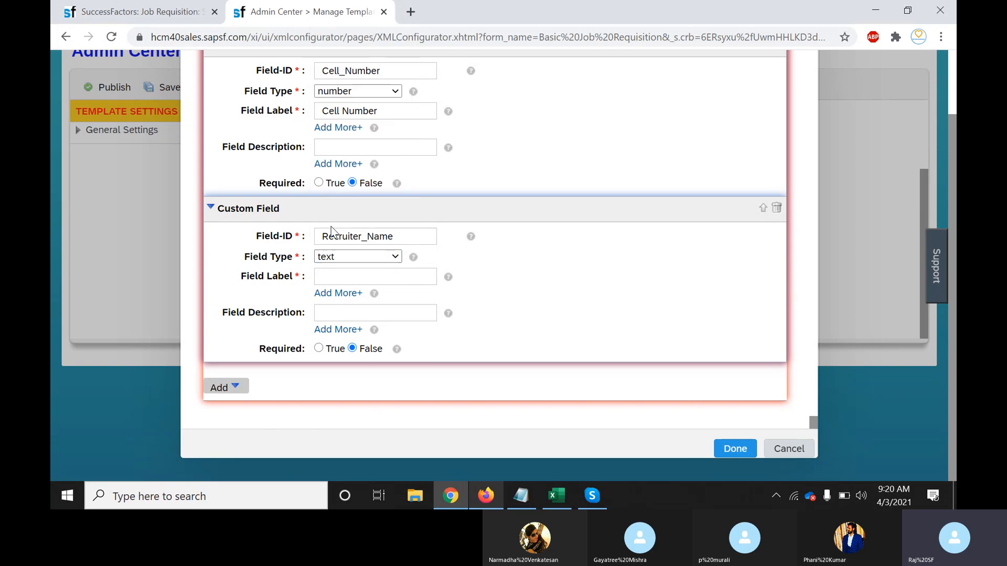
left_click(393, 257)
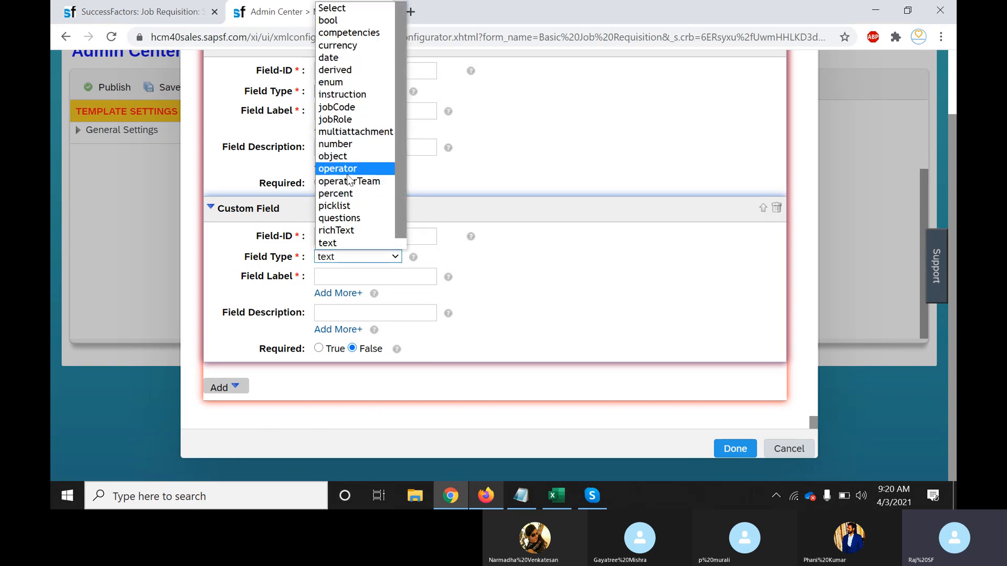
left_click(348, 173)
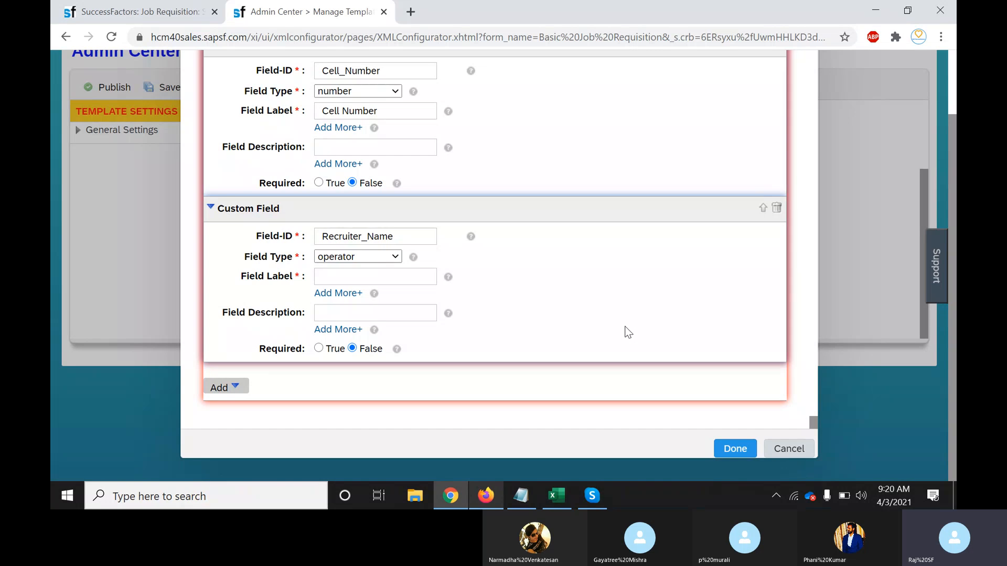
left_click(390, 278)
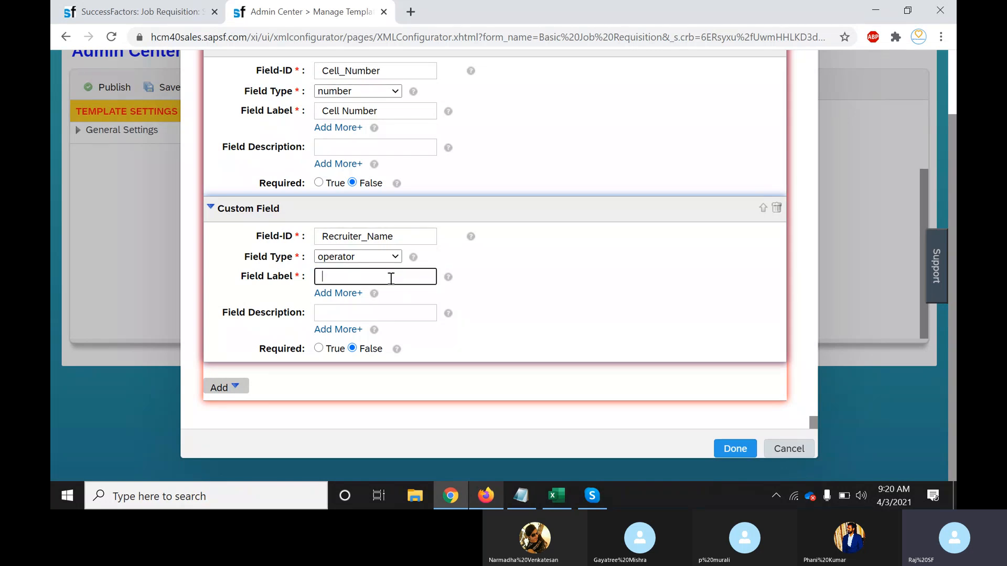
type("Recr")
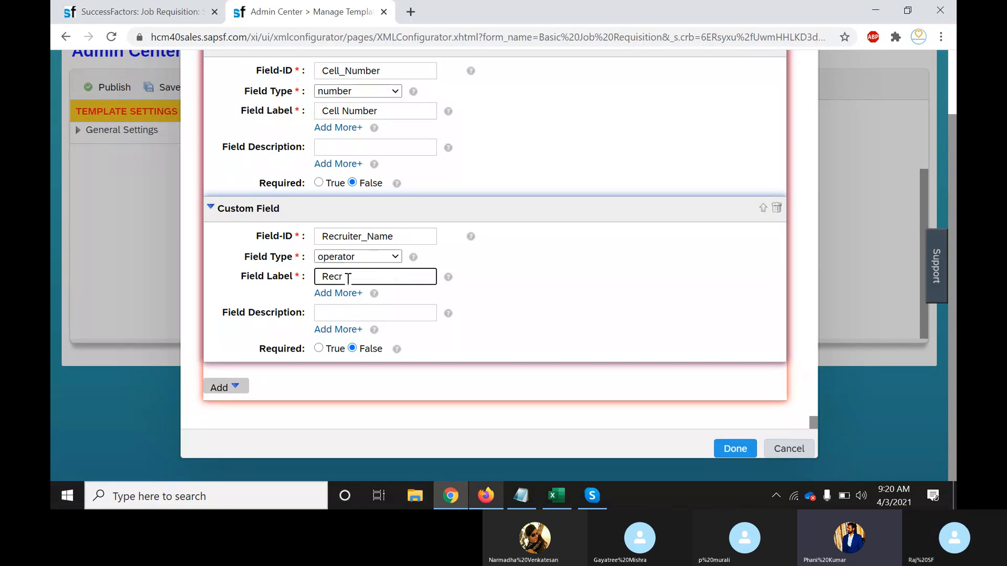
left_click(356, 297)
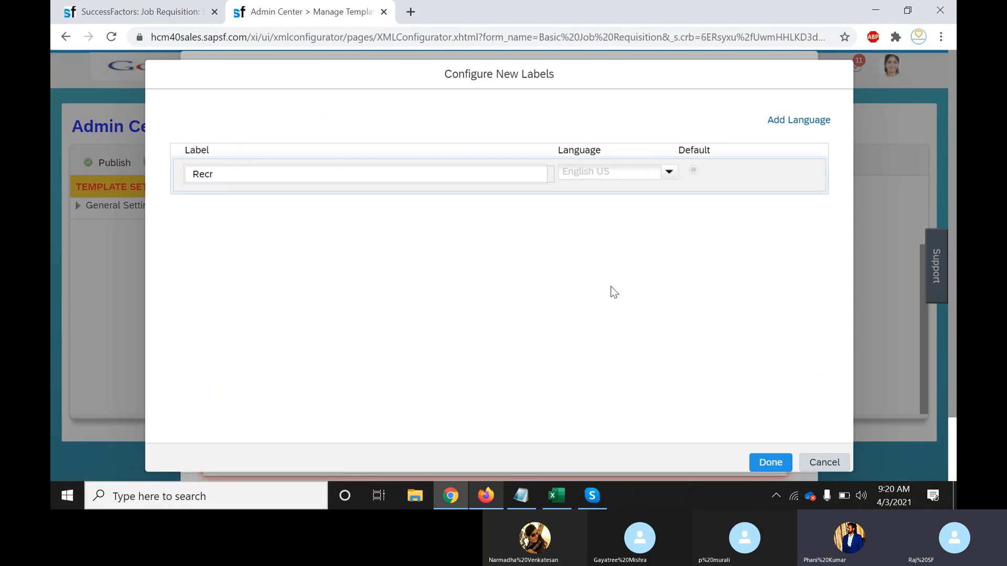
left_click(838, 462)
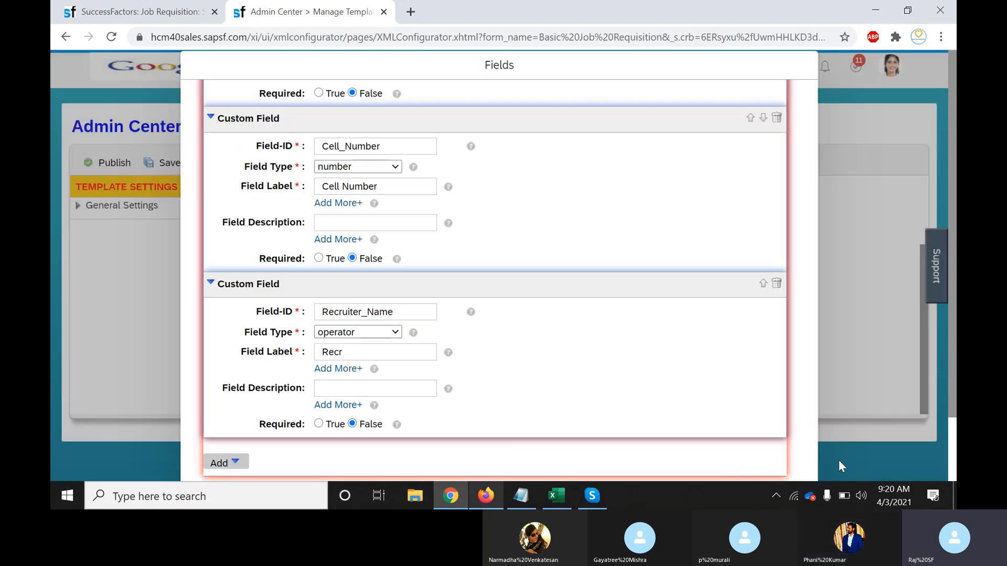
left_click(527, 499)
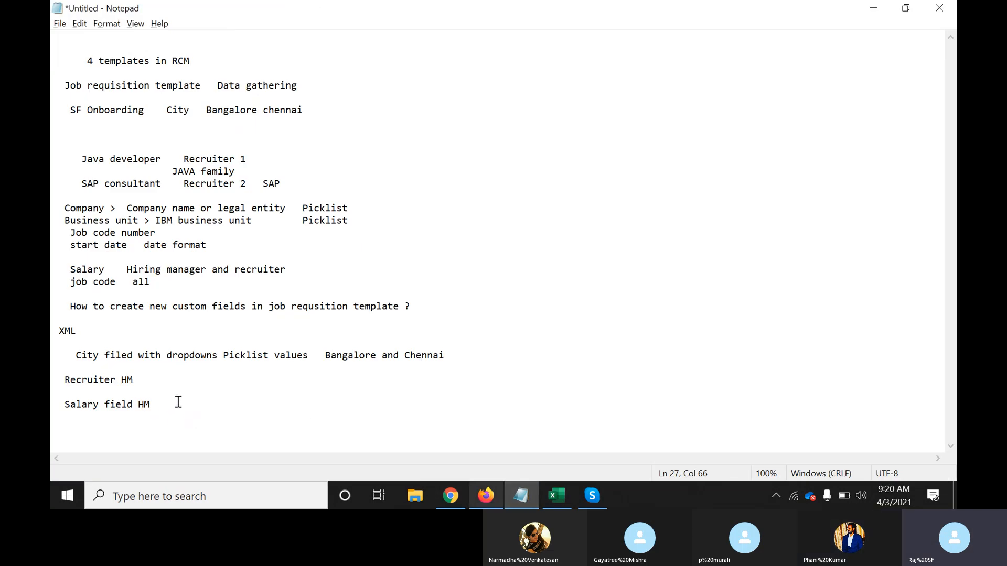
In Notepad, write 'English recruiter' after Salary field HM and 'China operator' on the next line
key("alt+Tab")
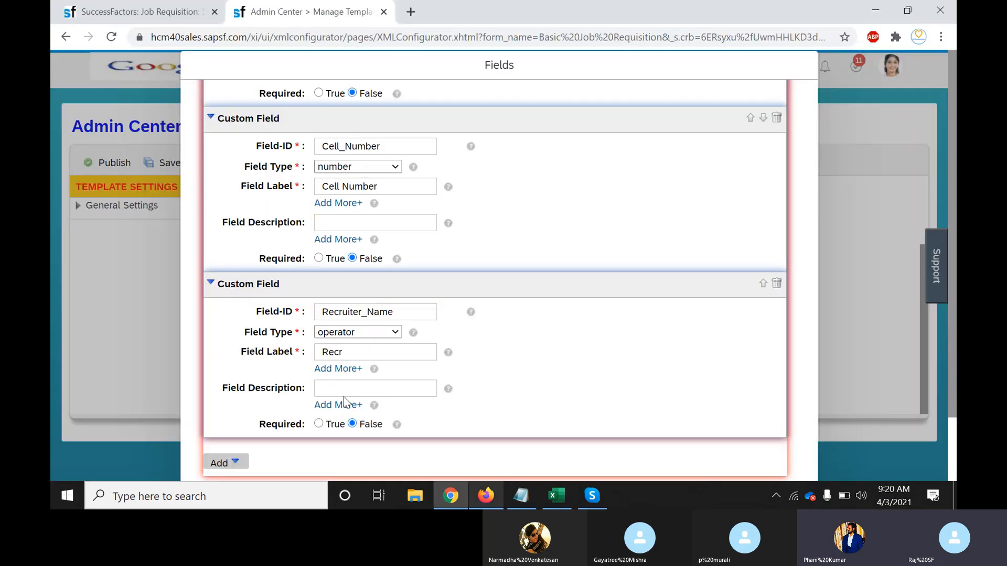
left_click(410, 316)
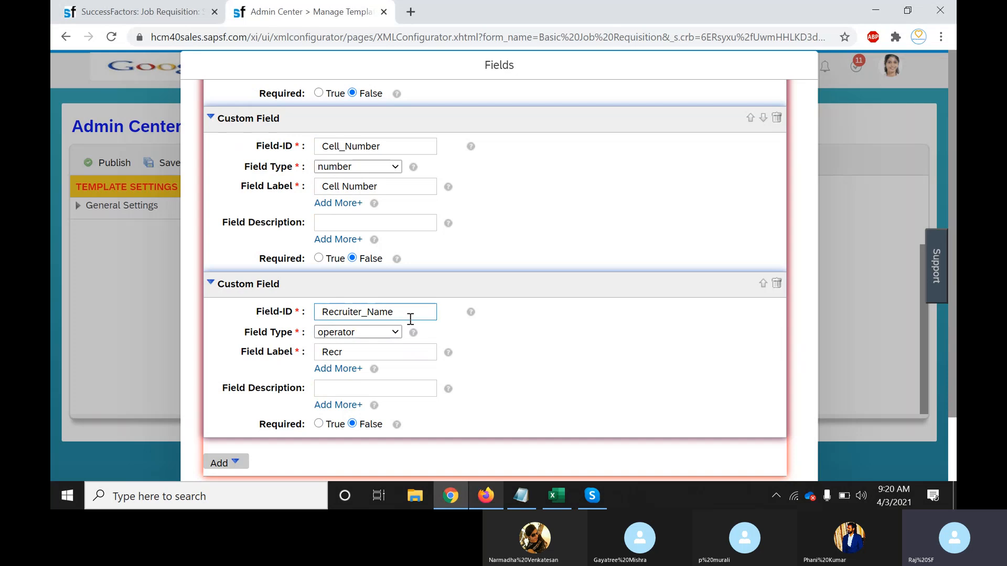
key("alt+Tab")
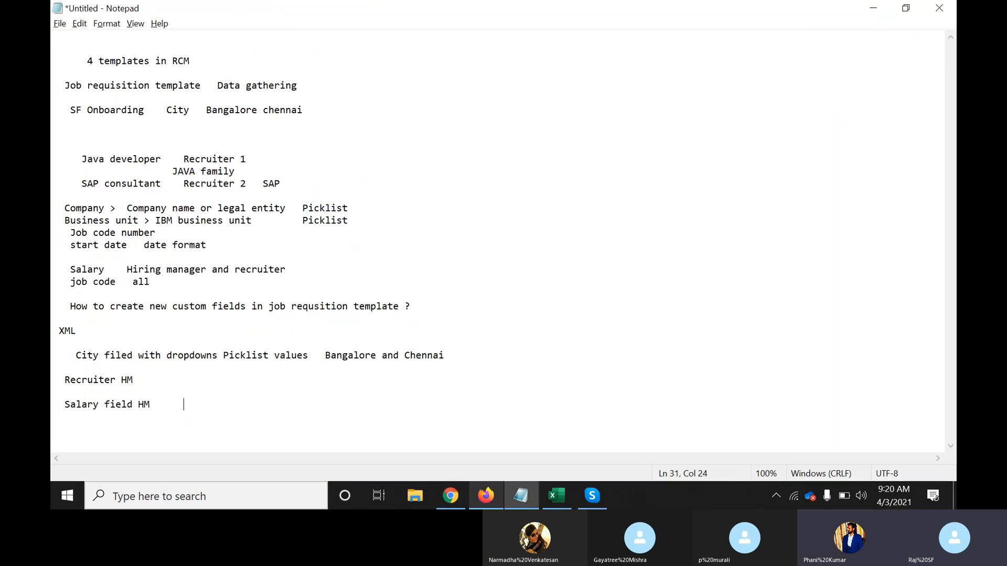
type("Engli")
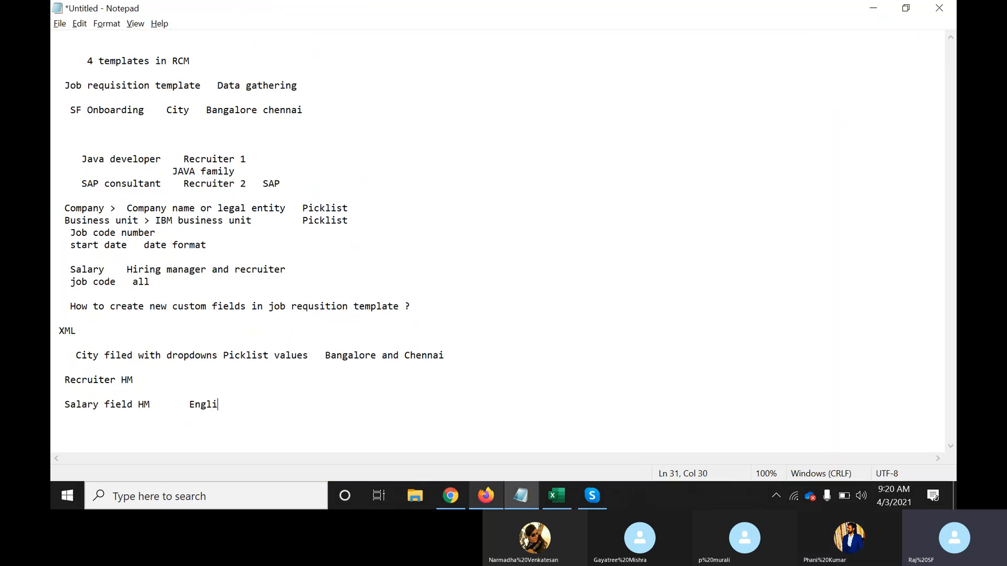
type("sh  recruiter")
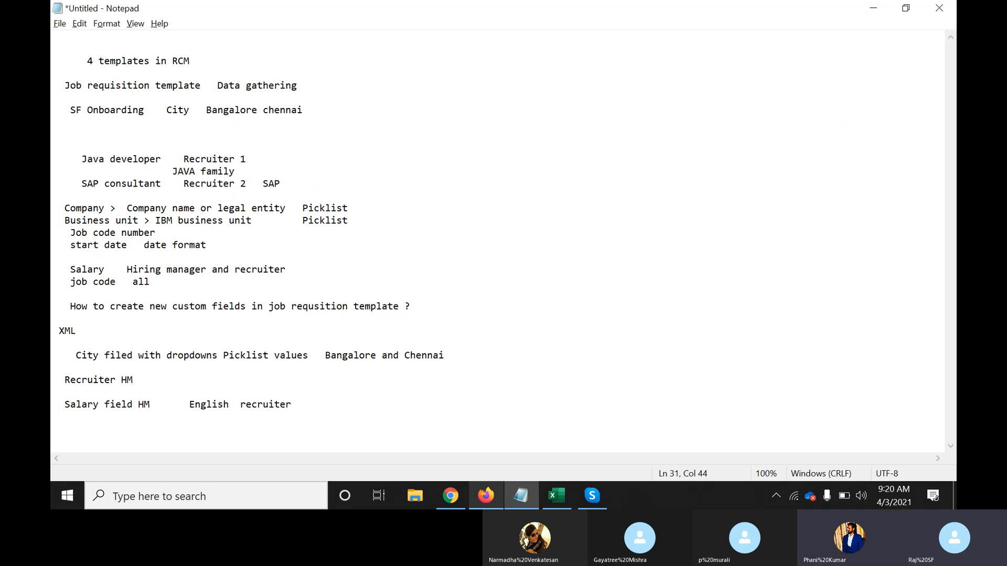
key("Return")
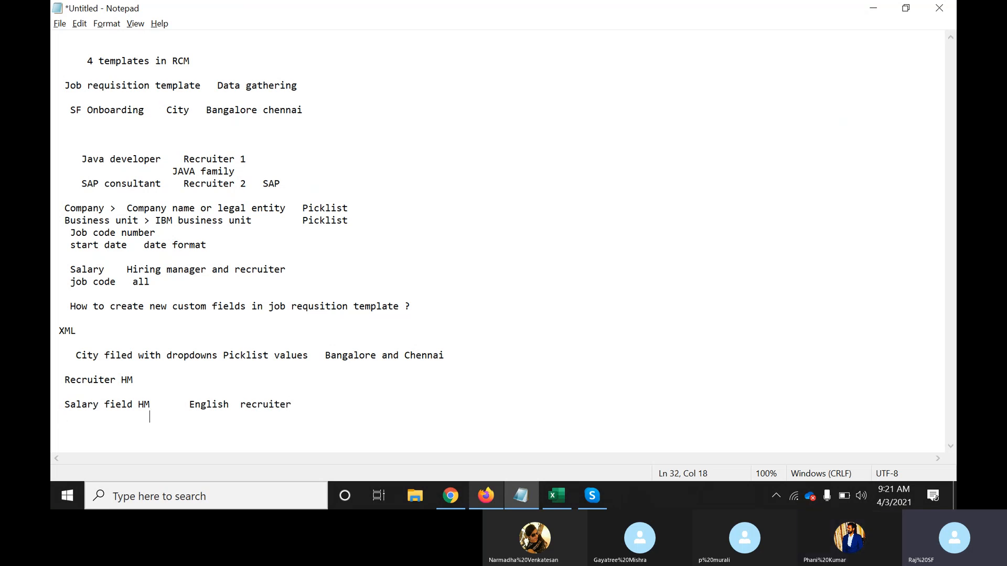
type("China    operator")
Complete Recruiter_Name's English US label as 'Recruiter' in the label translations
key("alt+Tab")
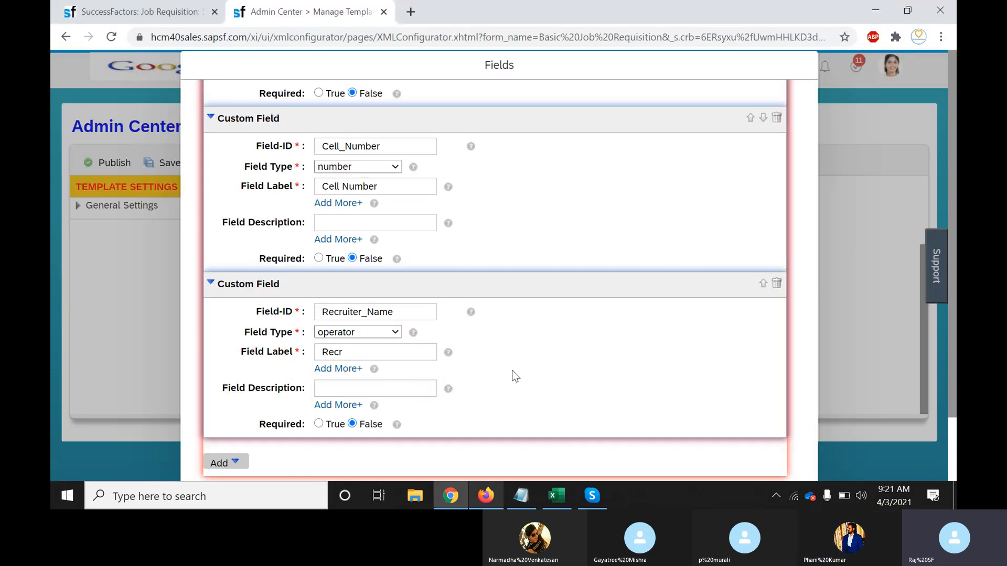
left_click(384, 387)
left_click(347, 371)
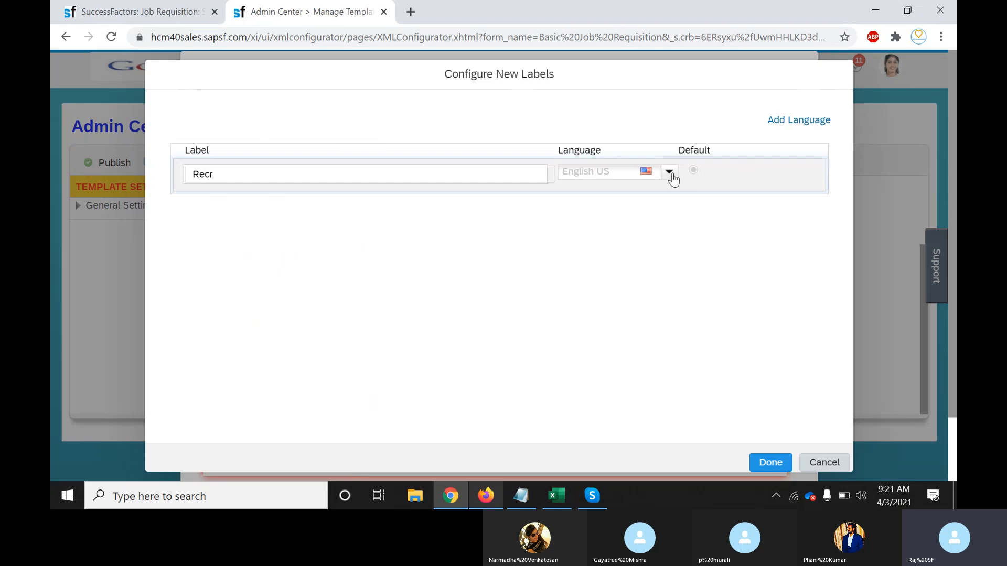
left_click(457, 182)
left_click(330, 176)
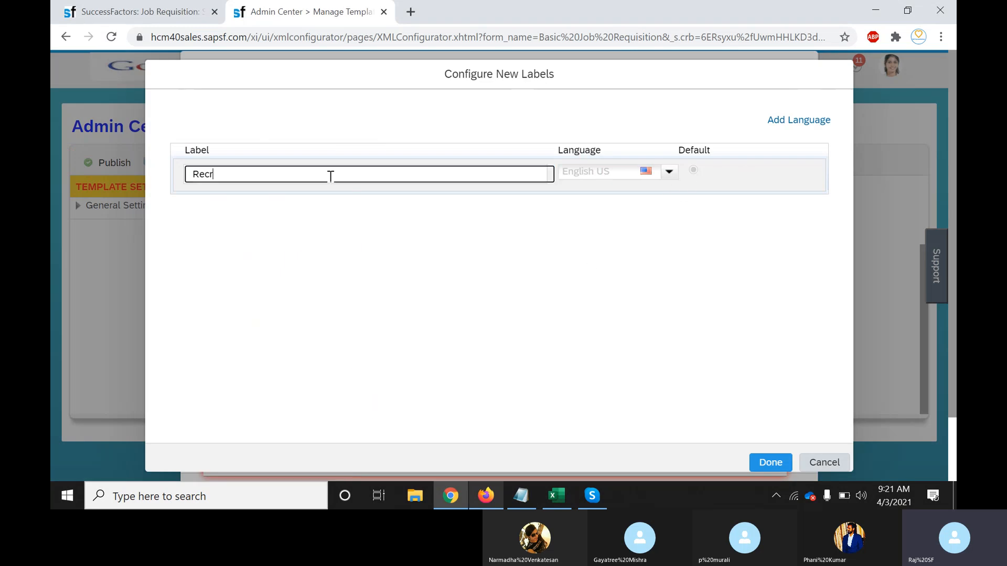
type("uiter")
Add a Deutsch label row reading 'operator' for Recruiter_Name
left_click(801, 122)
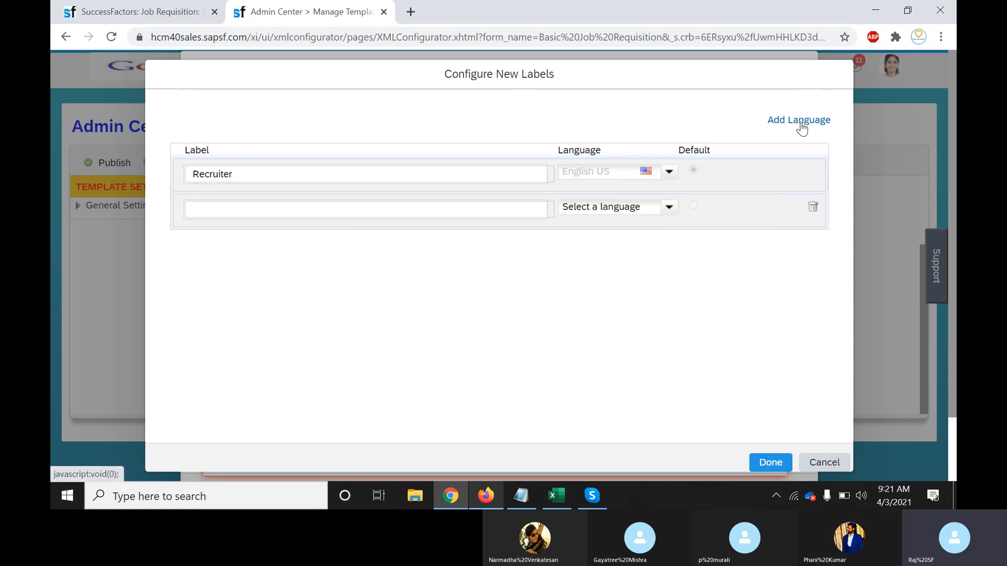
left_click(669, 207)
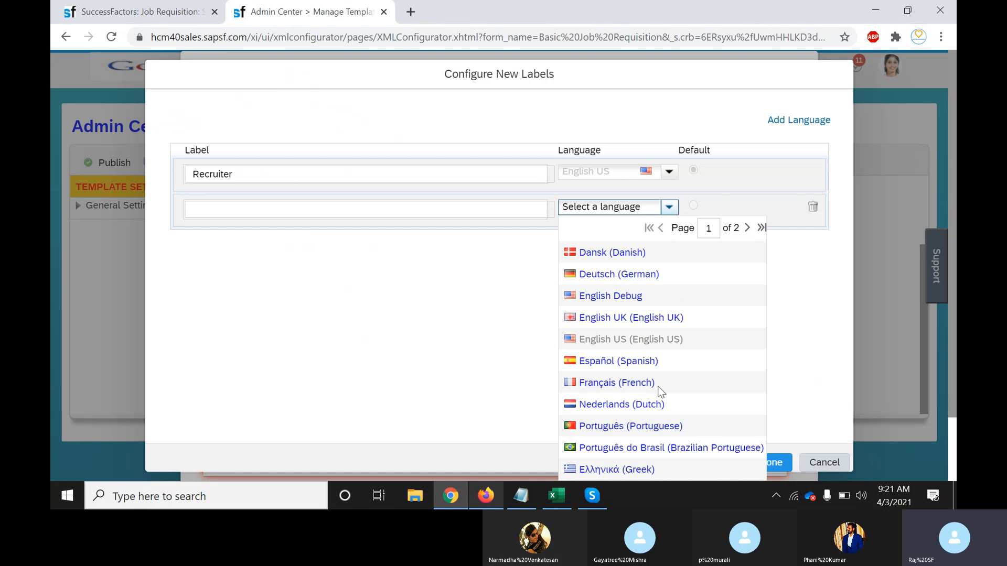
left_click(617, 275)
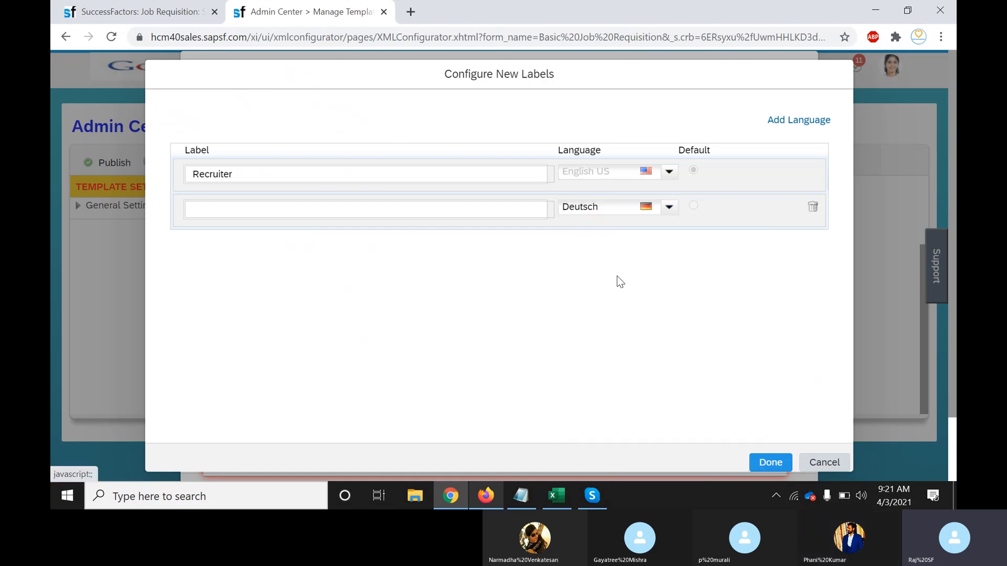
left_click(320, 211)
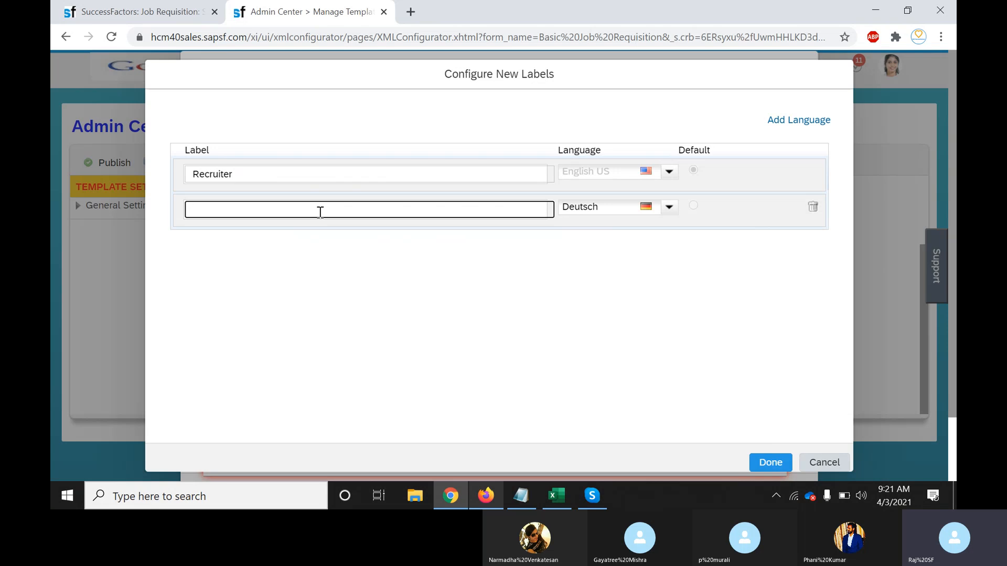
type("operator")
left_click(373, 292)
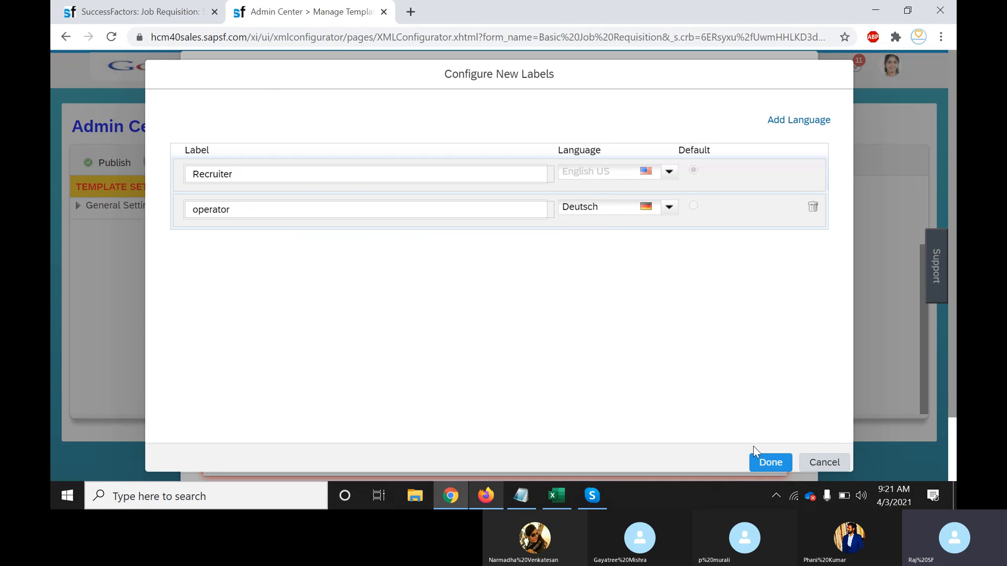
left_click(225, 172)
left_click_drag(256, 175, 191, 173)
left_click(191, 173)
left_click(502, 322)
left_click_drag(243, 209, 193, 210)
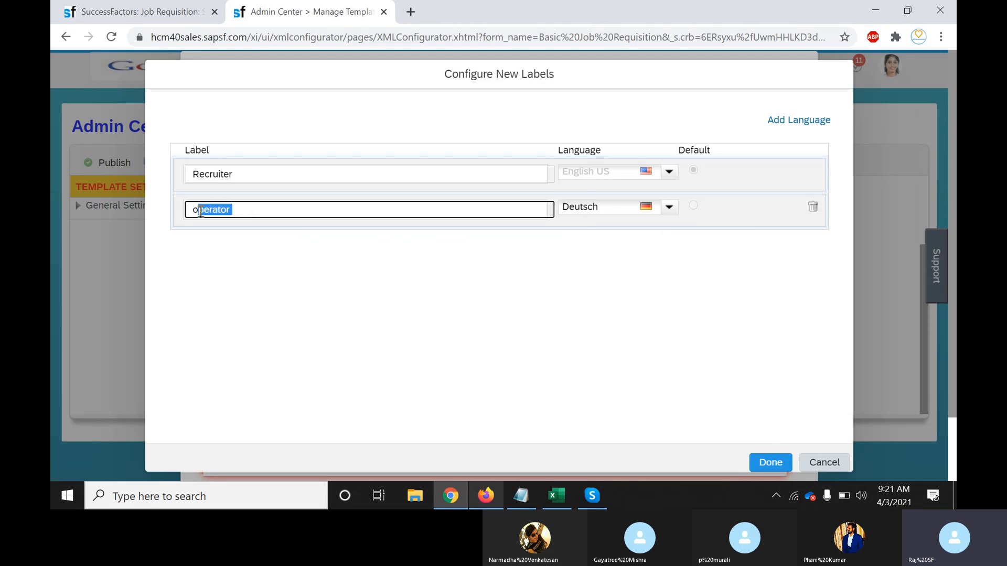
left_click(189, 212)
left_click(345, 311)
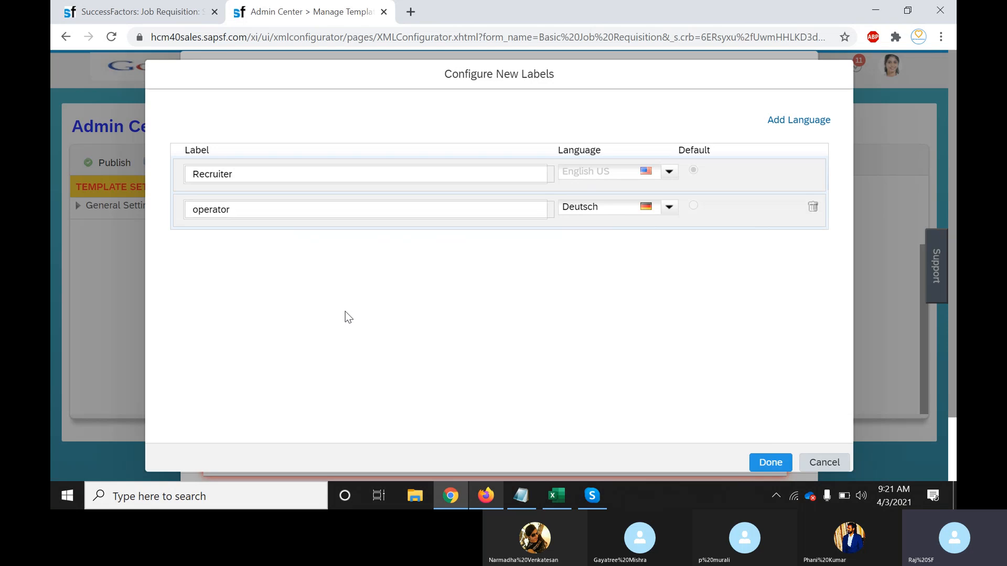
Save the Recruiter / operator label translations for Recruiter_Name
left_click(768, 463)
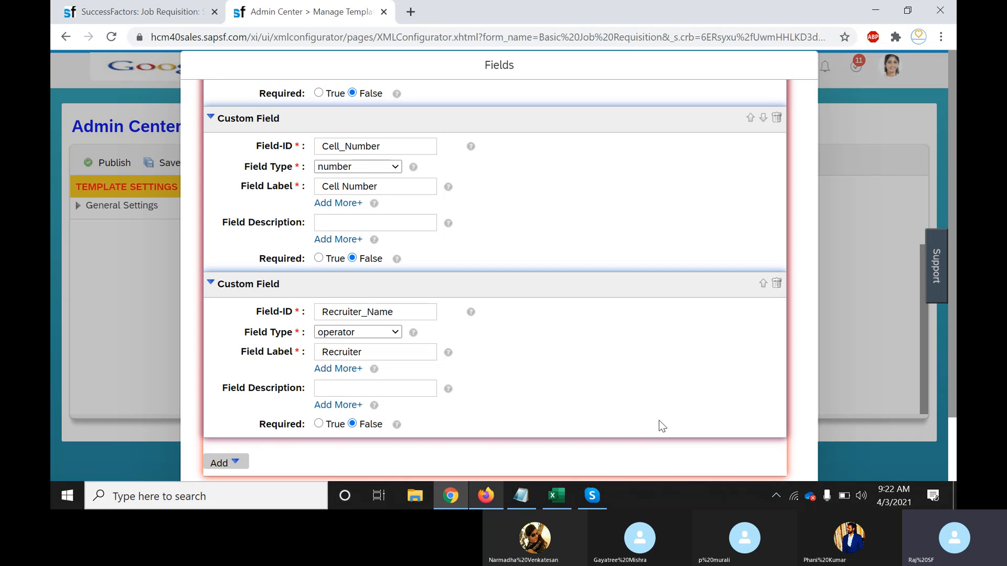
left_click(390, 358)
left_click(557, 374)
mouse_move(373, 370)
left_click(346, 369)
left_click(819, 462)
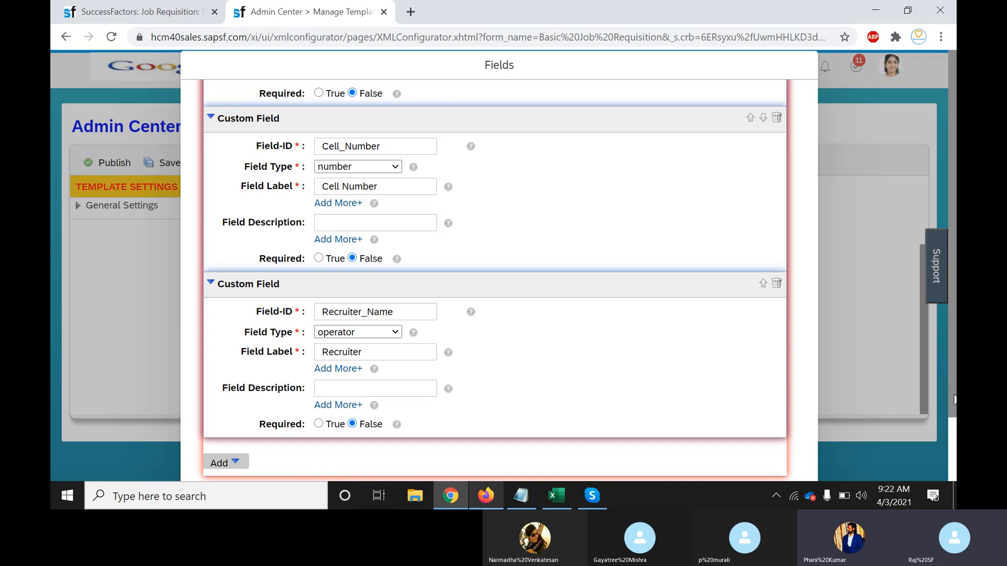
Change Recruiter_Name's label to 'Recruiter name' and apply the field changes
scroll(954, 399, "down", 1)
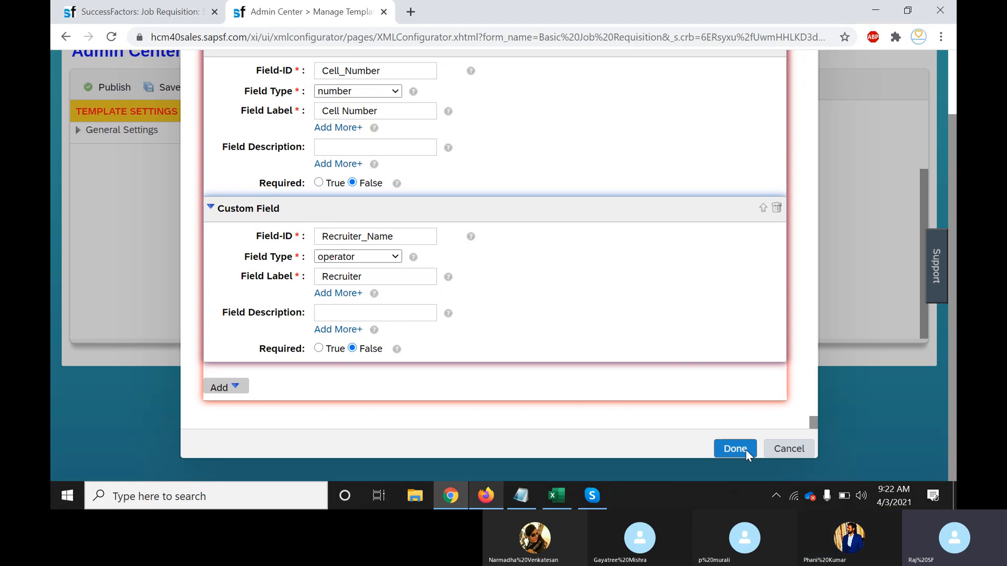
left_click(373, 278)
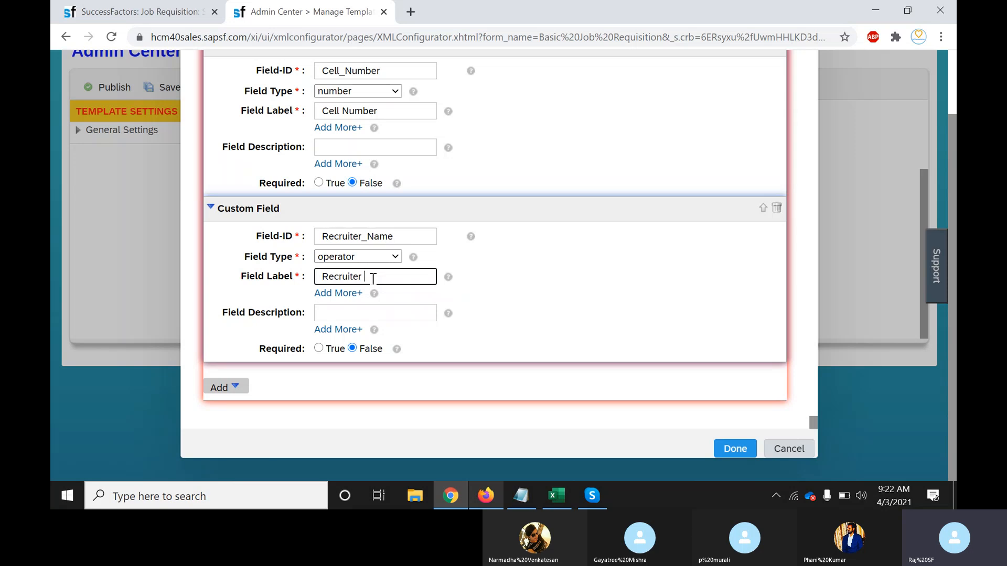
type("name")
left_click(738, 448)
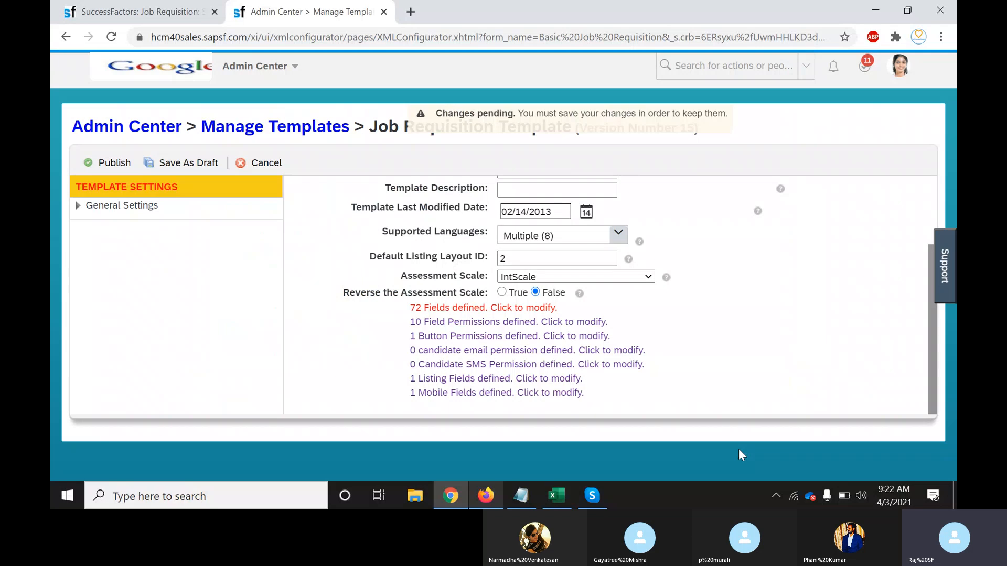
Publish the Job Requisition Template as version 16, confirming the prompt
scroll(932, 322, "up", 1)
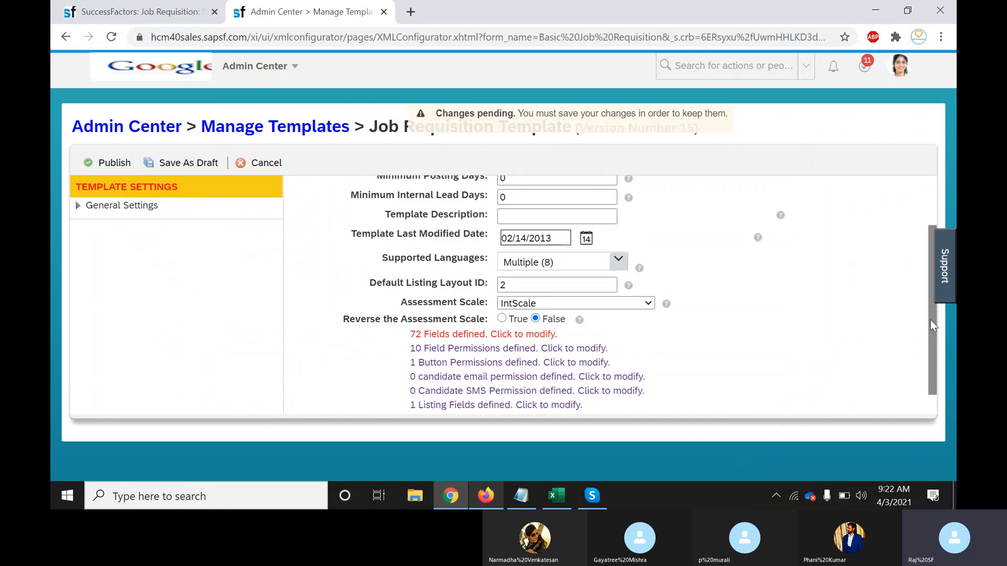
left_click_drag(930, 320, 929, 228)
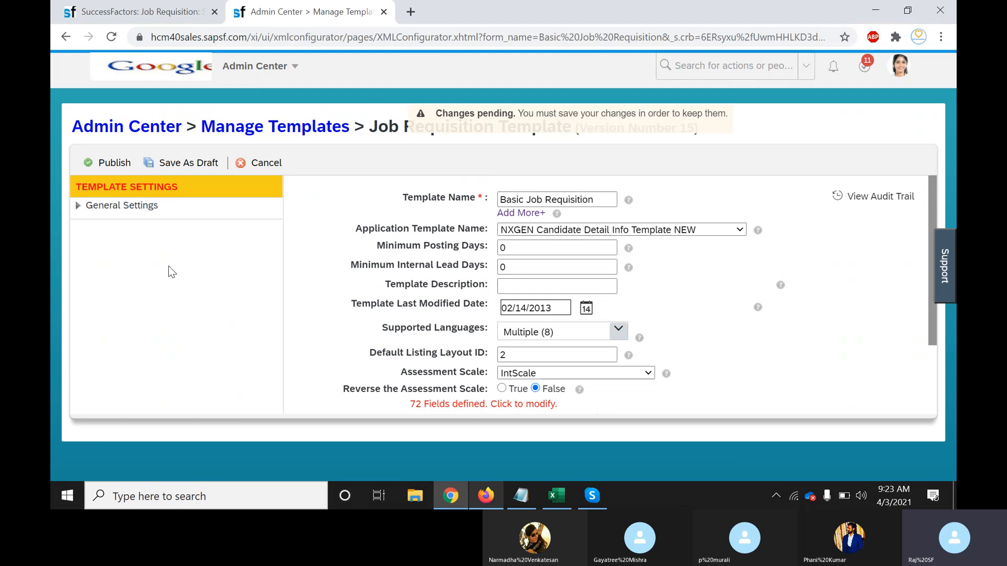
left_click(115, 167)
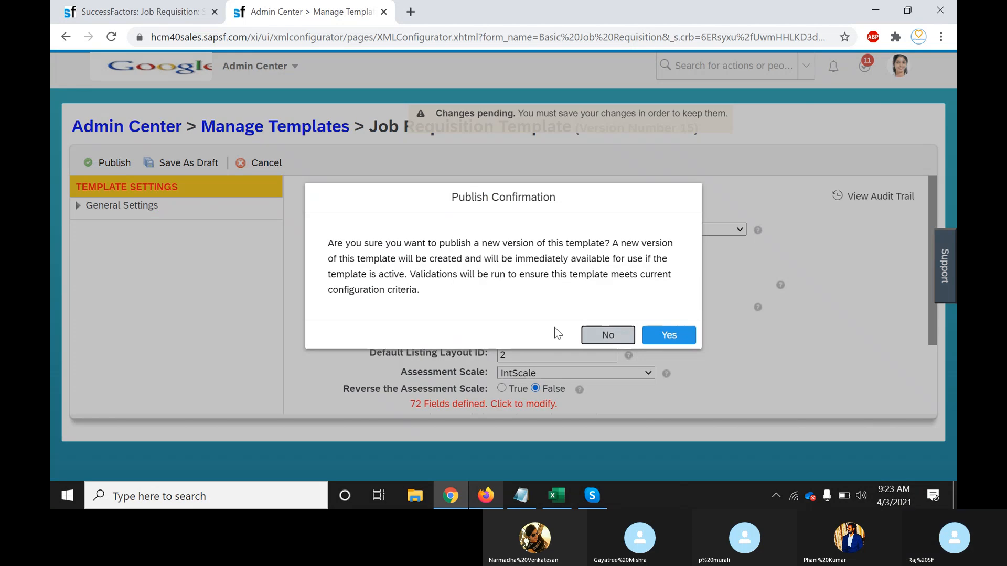
left_click(667, 340)
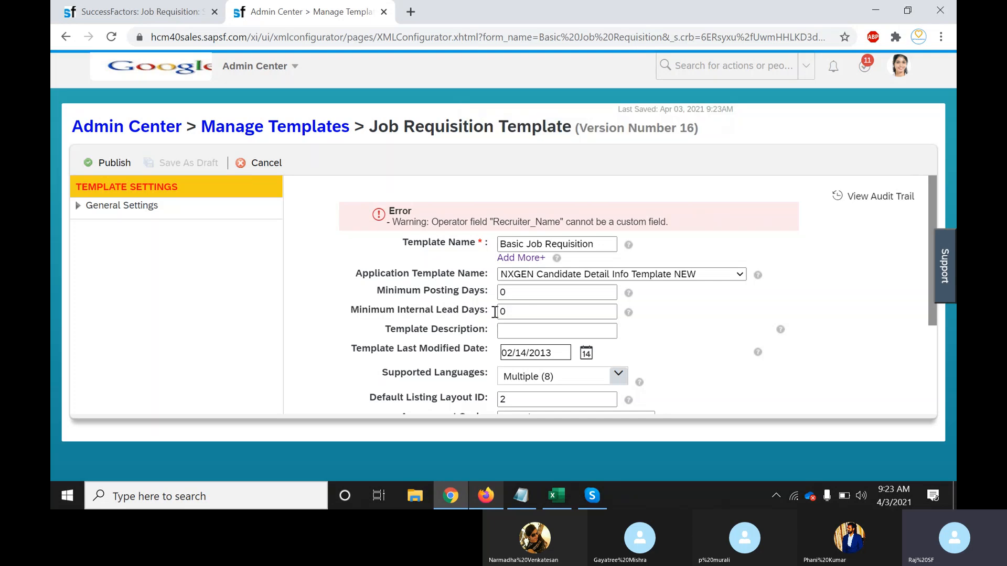
left_click_drag(930, 295, 933, 410)
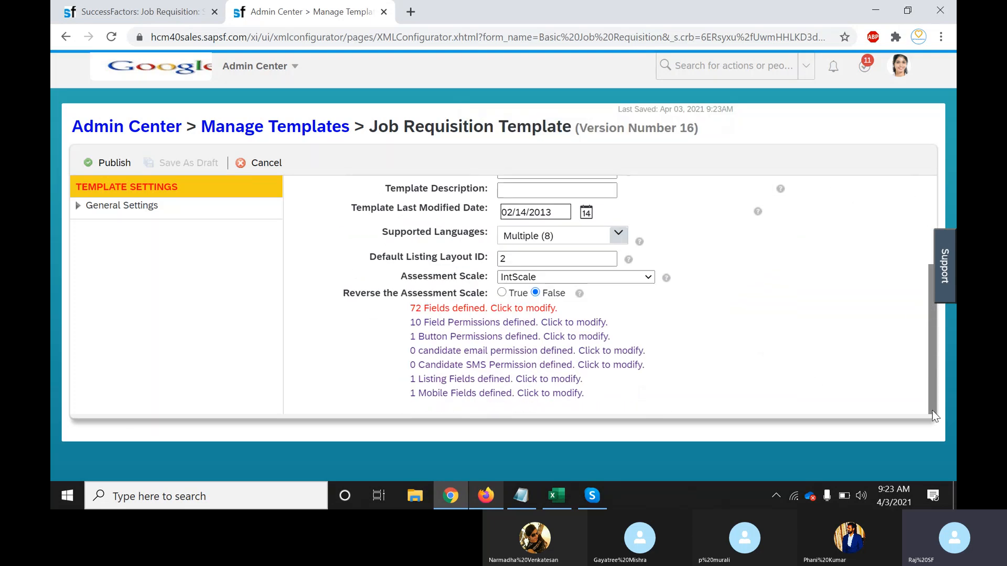
Open the template's field permissions and the Recruiters-only permission's field reference list
left_click(558, 326)
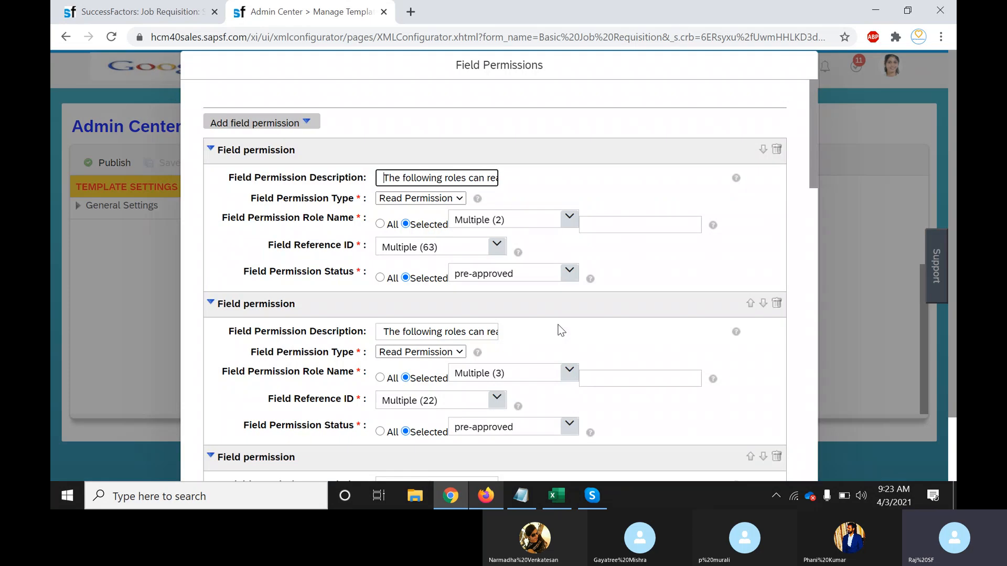
left_click(465, 260)
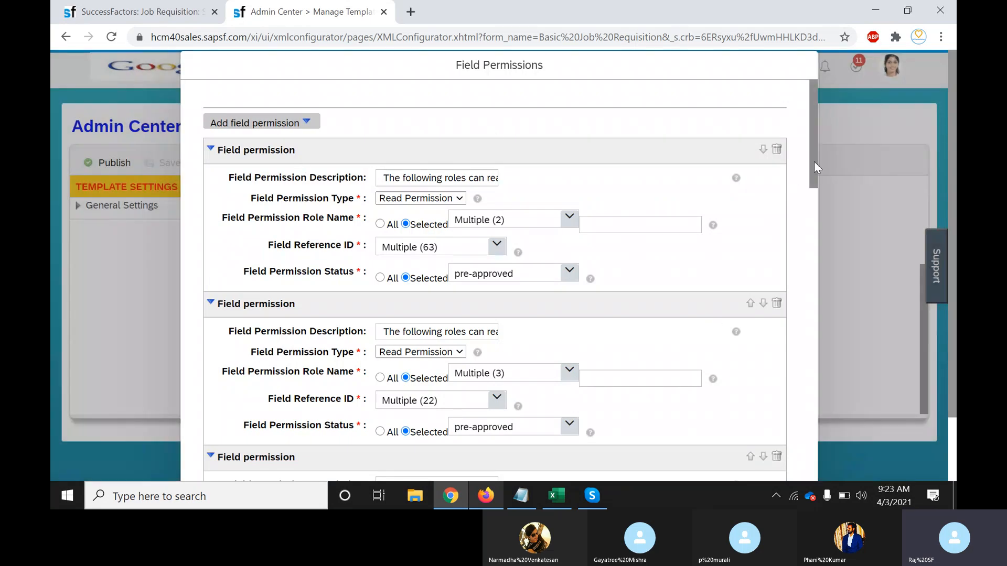
left_click_drag(814, 161, 817, 457)
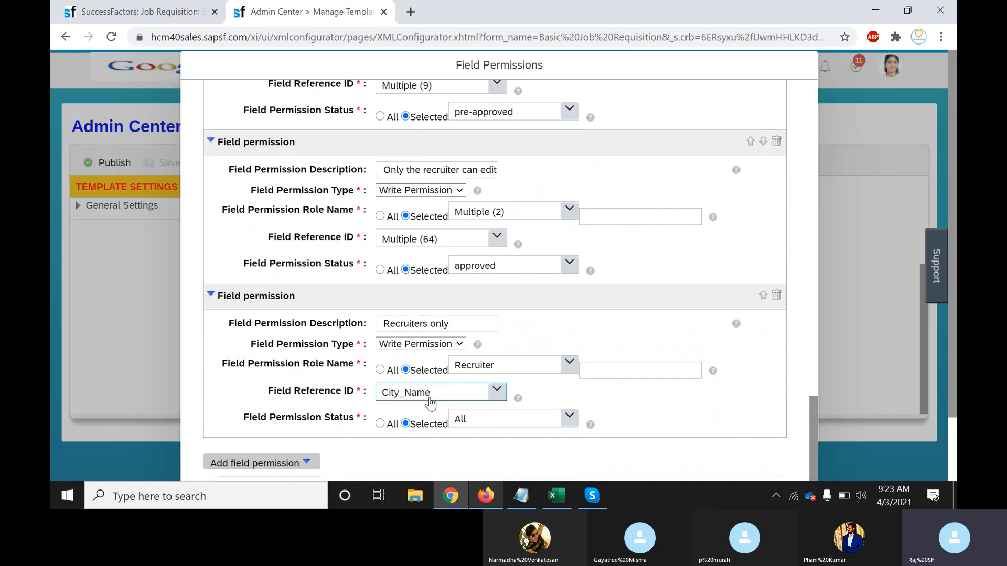
left_click(498, 398)
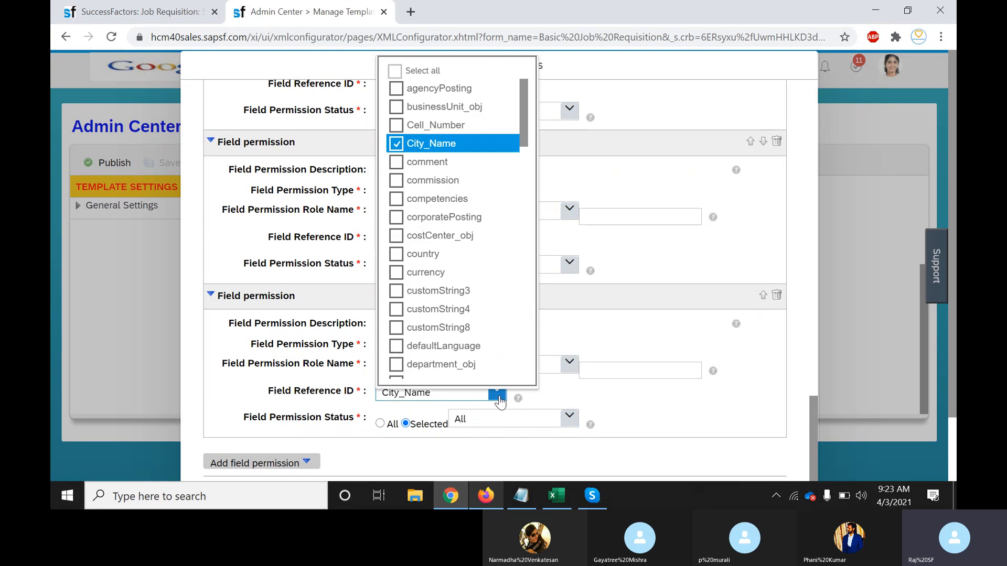
Add Cell_Number, Recruiter_Name, UploadDocs and Start:date to the Recruiters-only permission and save
left_click(396, 126)
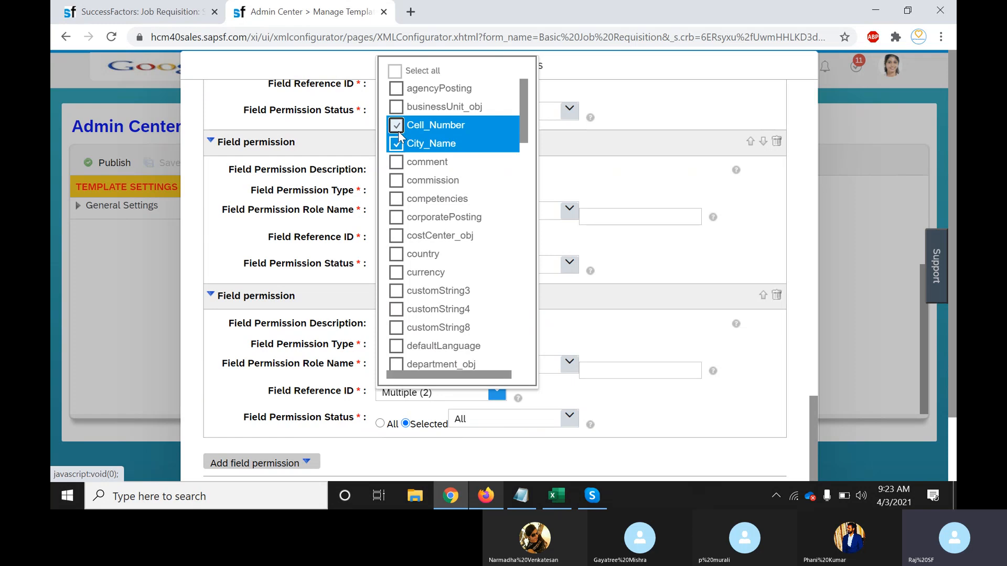
left_click_drag(521, 115, 520, 294)
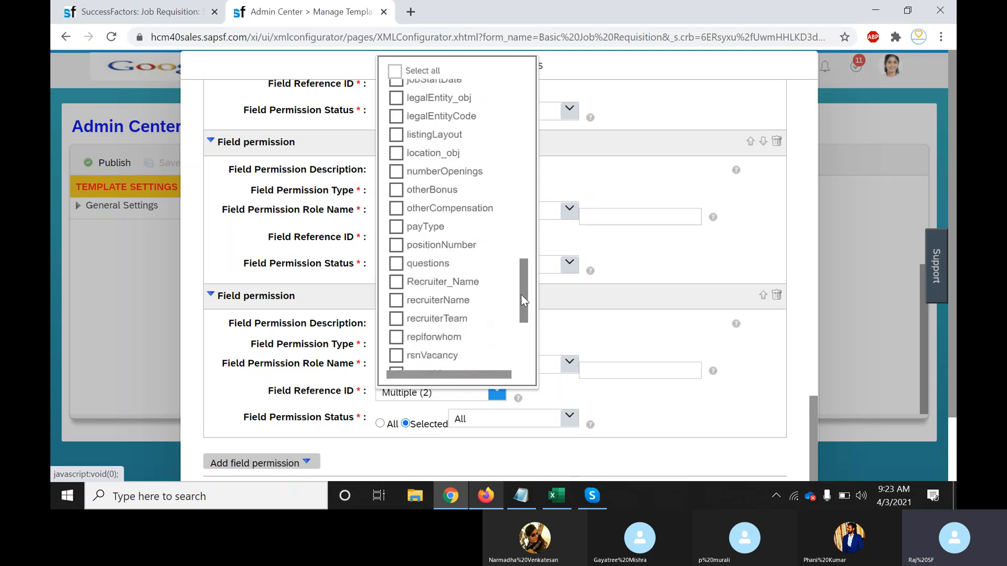
left_click(414, 284)
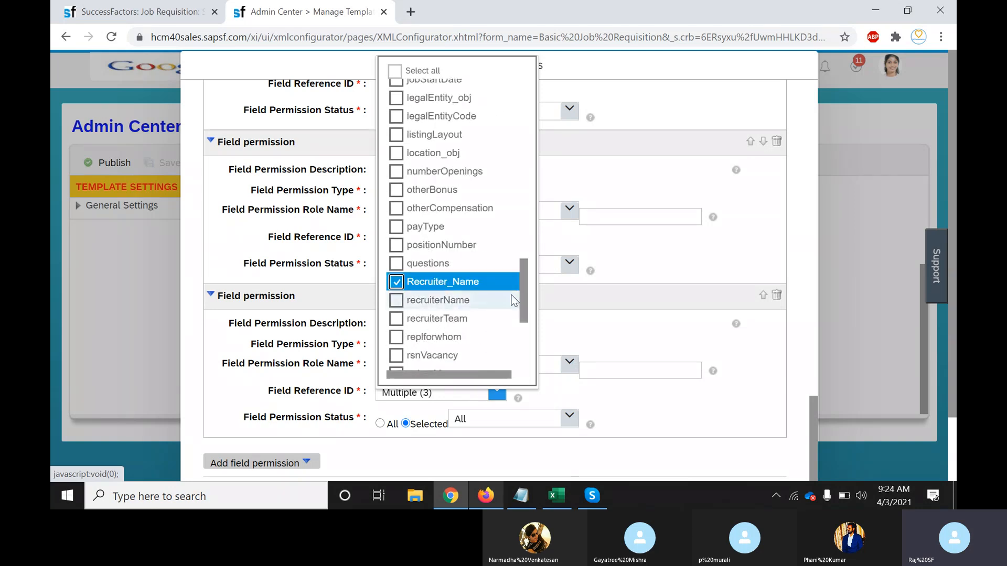
left_click_drag(521, 292, 527, 347)
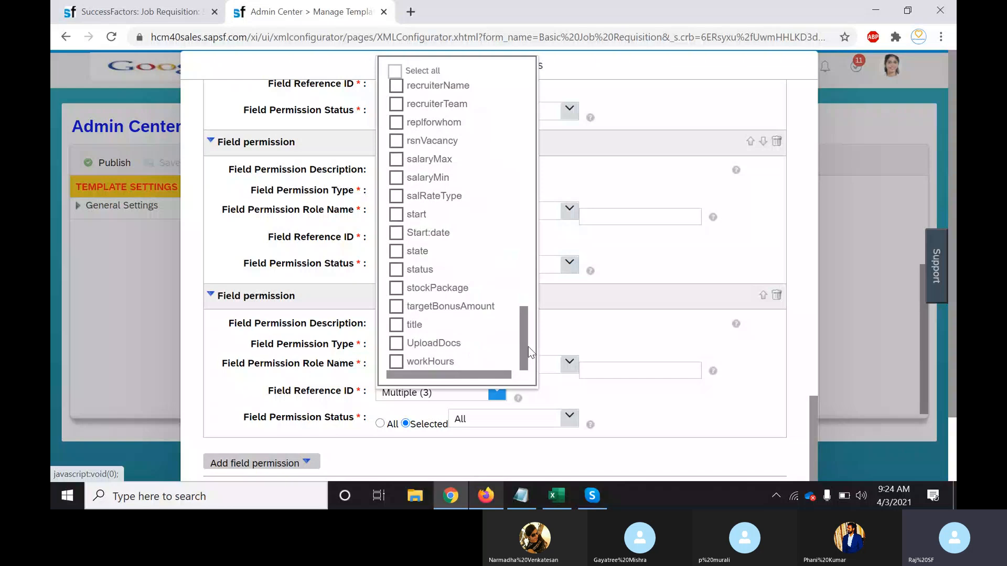
left_click(397, 345)
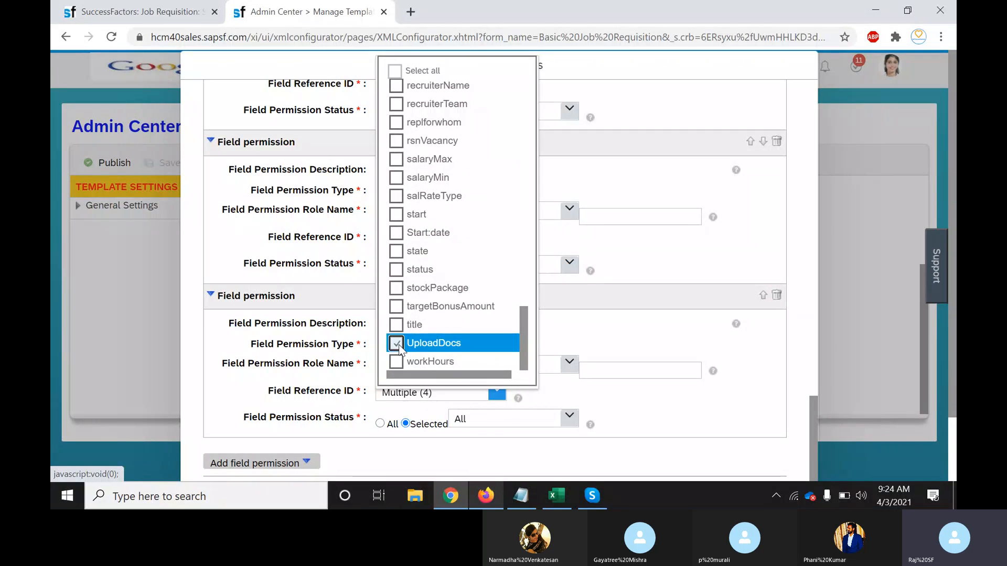
left_click(415, 232)
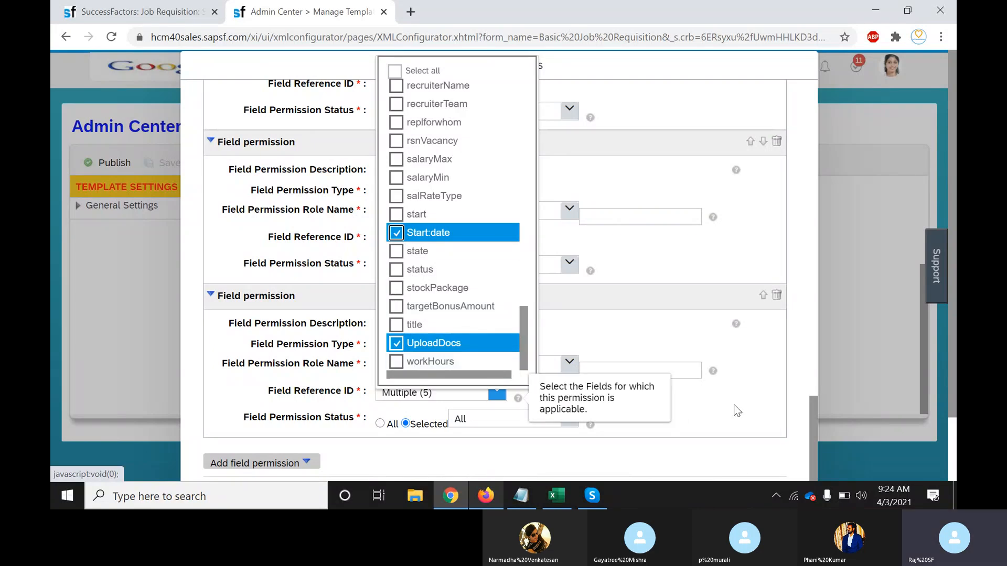
left_click(747, 410)
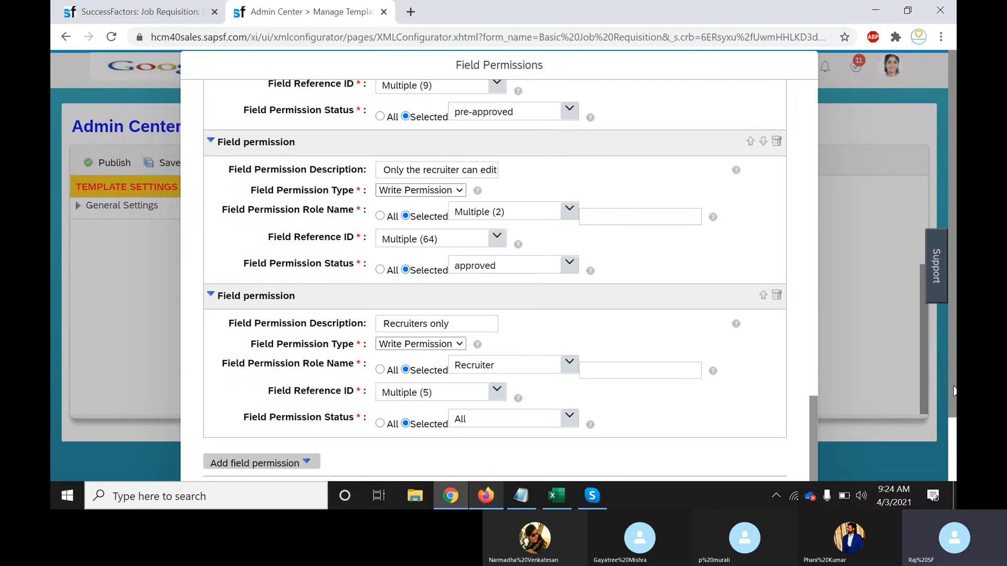
scroll(953, 390, "down", 3)
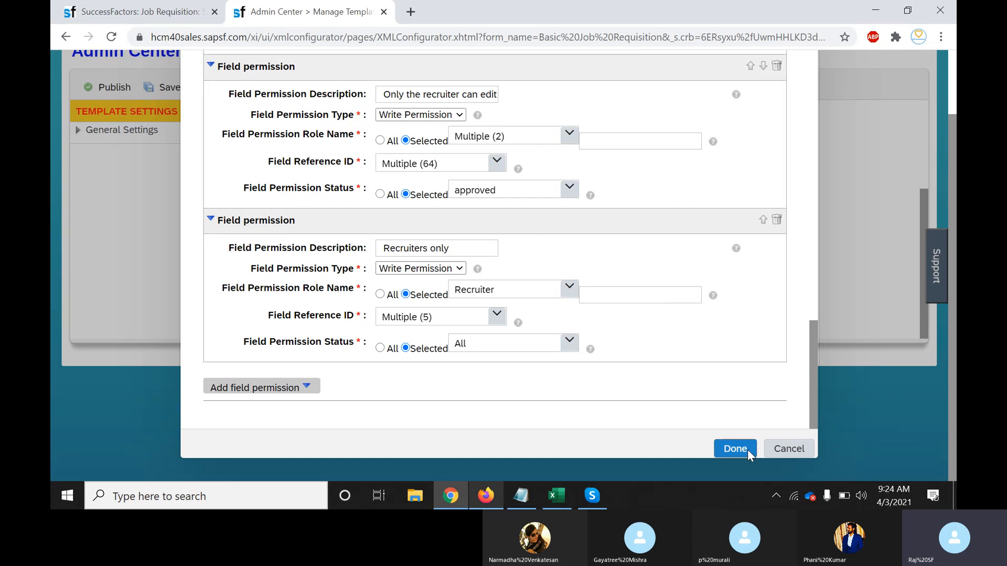
left_click(747, 448)
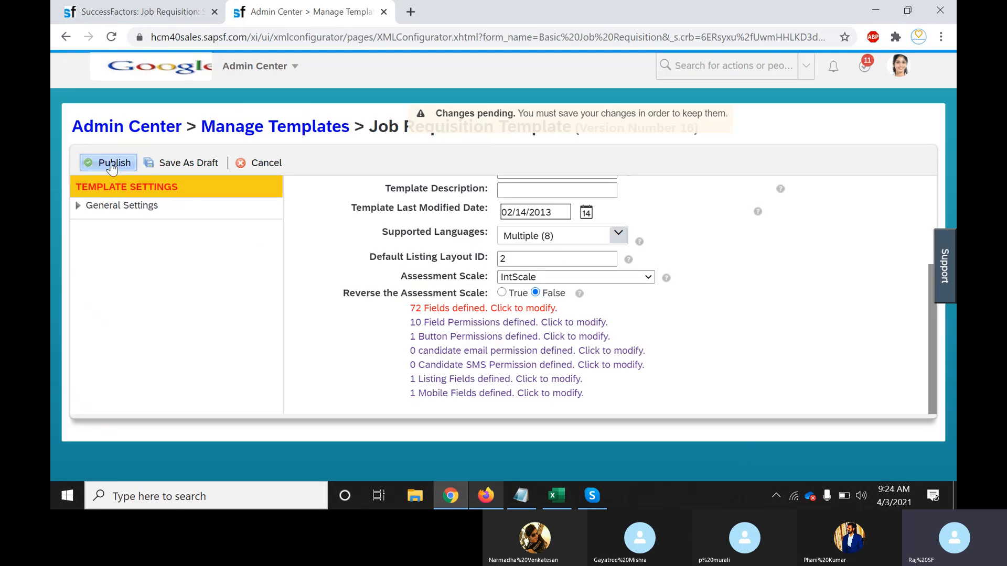
Publish the Job Requisition template as a new version and confirm
left_click(111, 164)
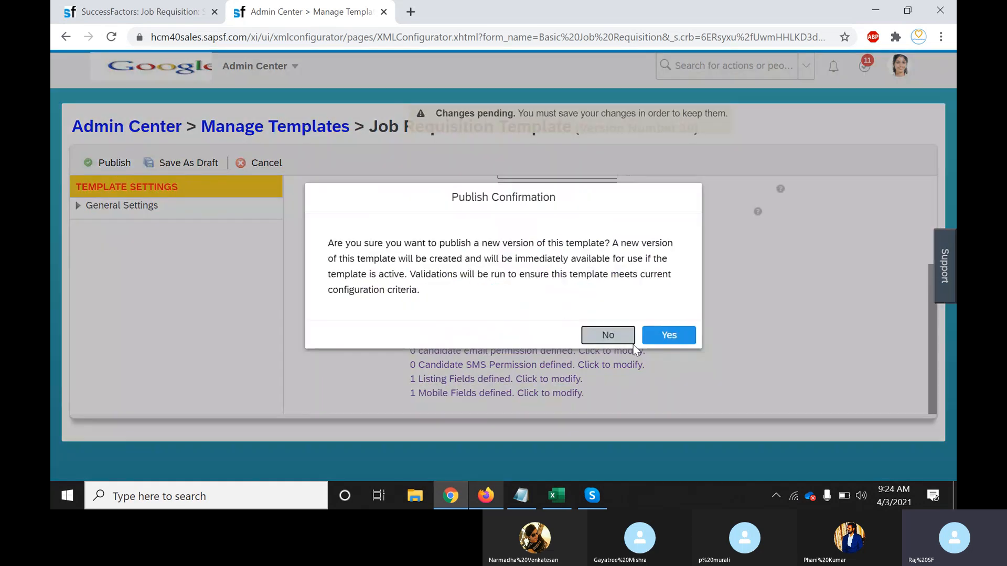
left_click(667, 335)
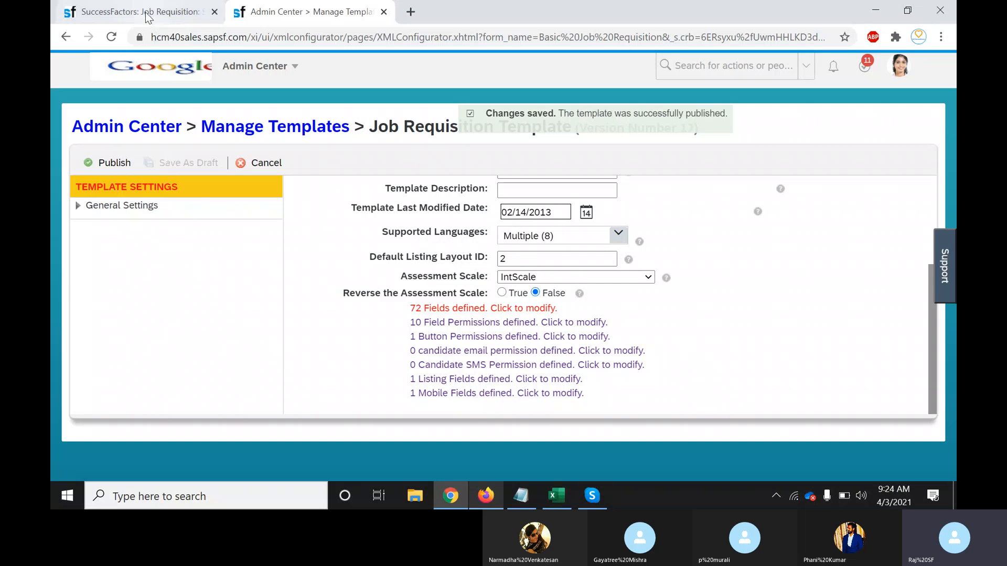
Reload the SF RCM Consultant (2899) requisition page and scroll down through its form
left_click(147, 16)
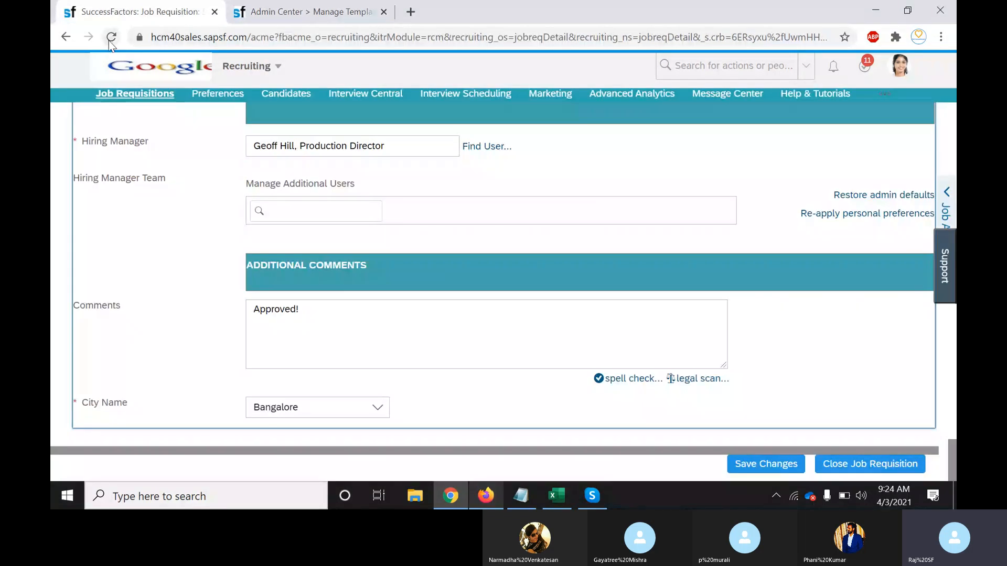
left_click(108, 40)
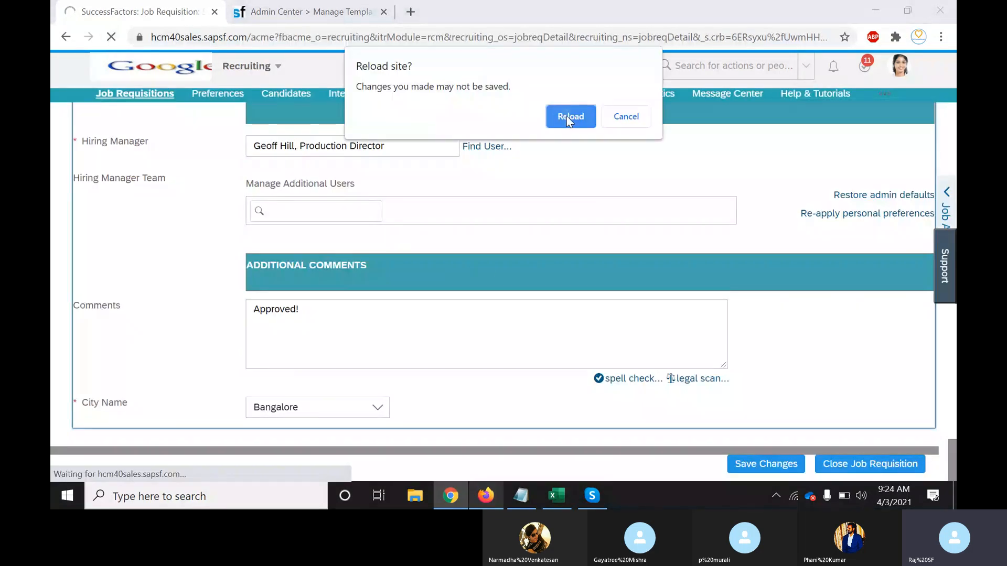
left_click(566, 115)
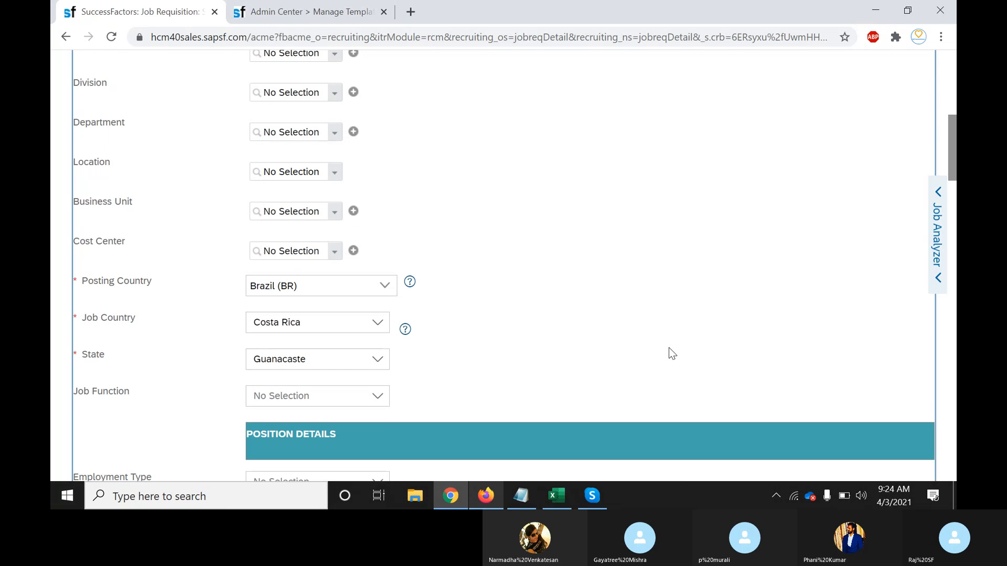
scroll(668, 347, "down", 10)
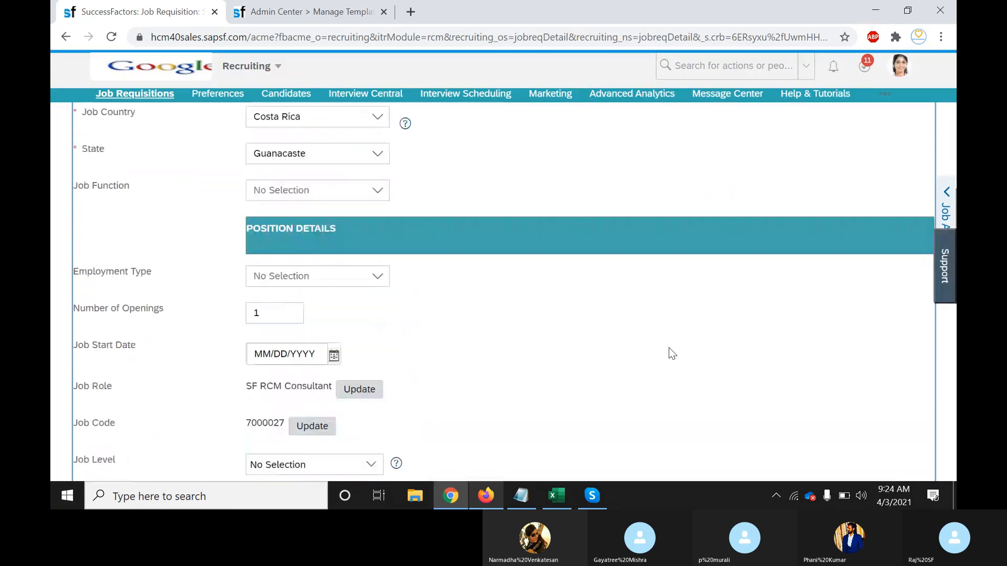
scroll(669, 348, "down", 8)
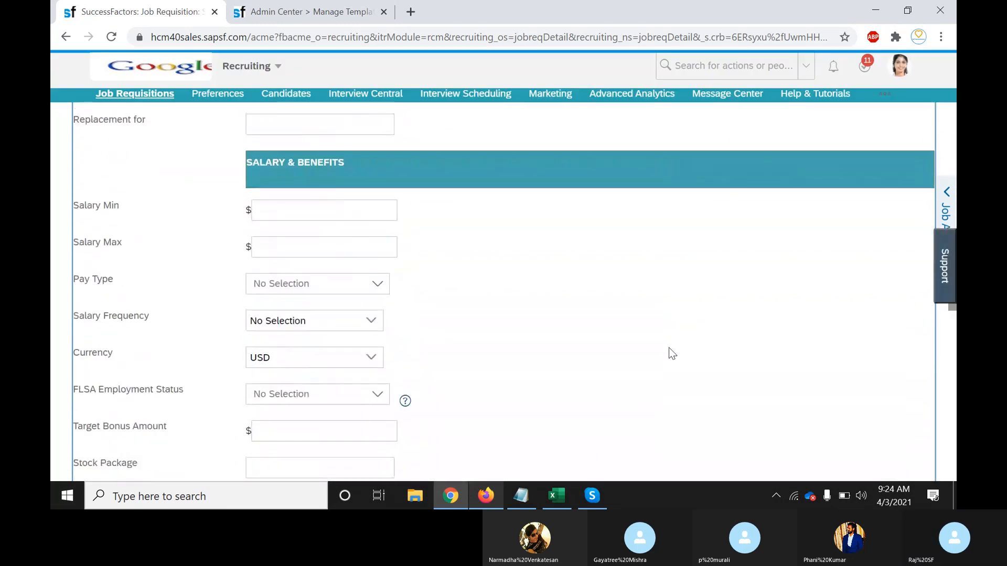
scroll(668, 347, "down", 12)
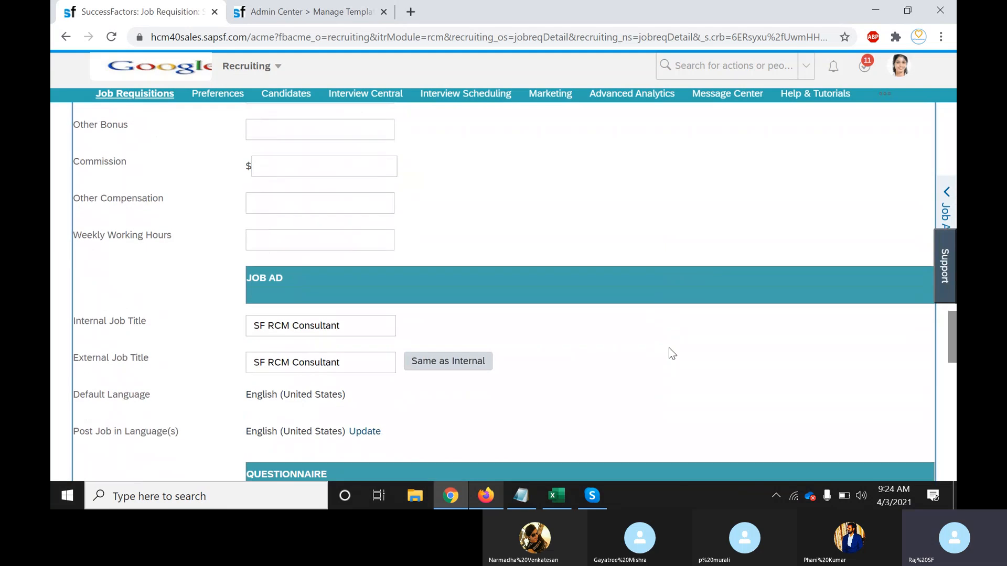
Open and cancel the Upload Docs attachment, then set Start date to 04/03/2021
scroll(669, 348, "down", 3)
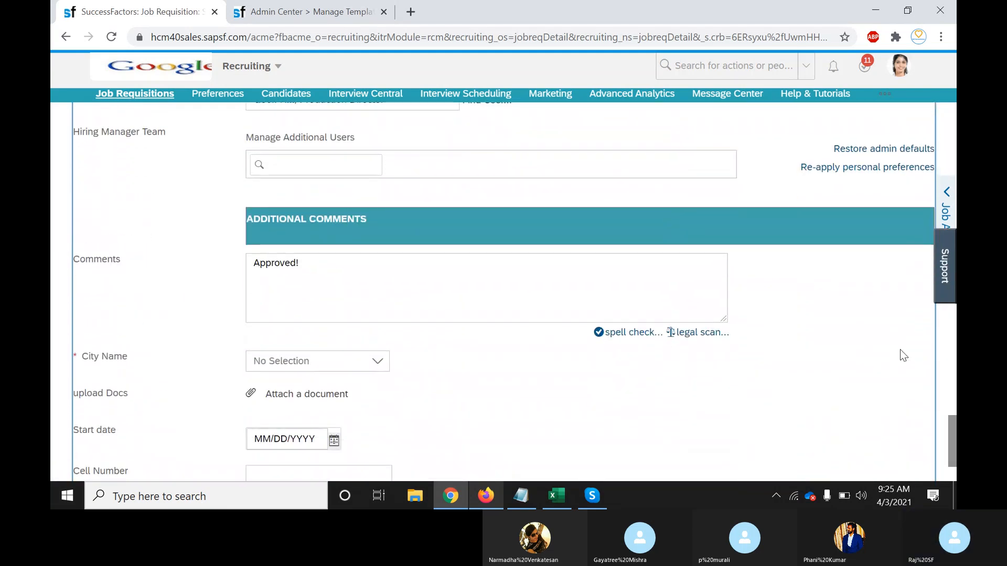
left_click_drag(953, 438, 955, 455)
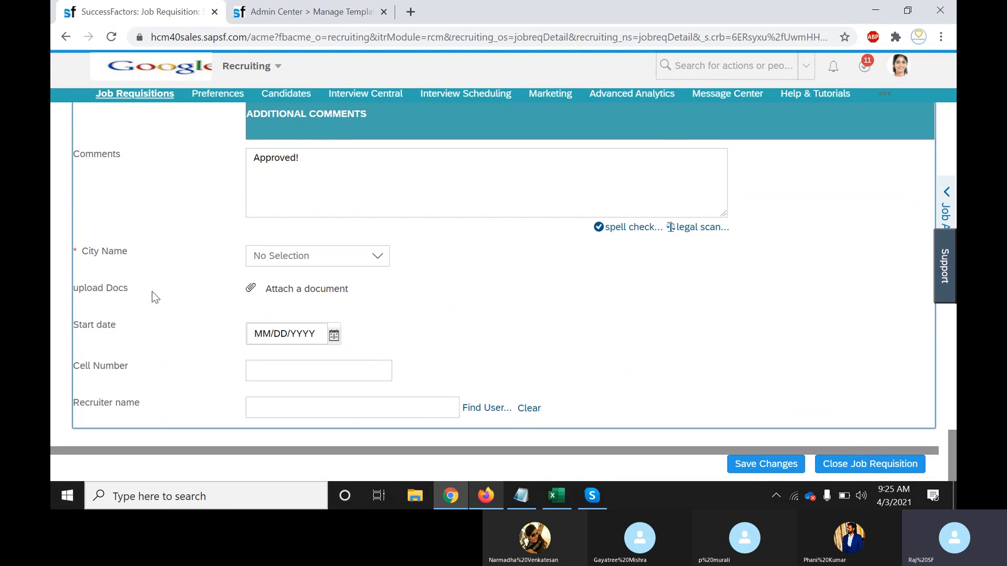
left_click(262, 295)
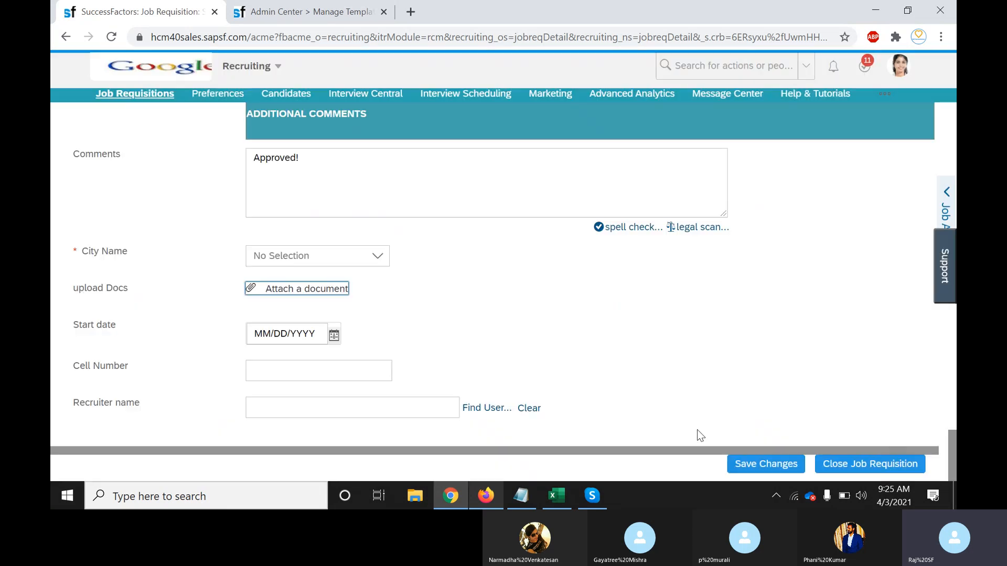
left_click(701, 429)
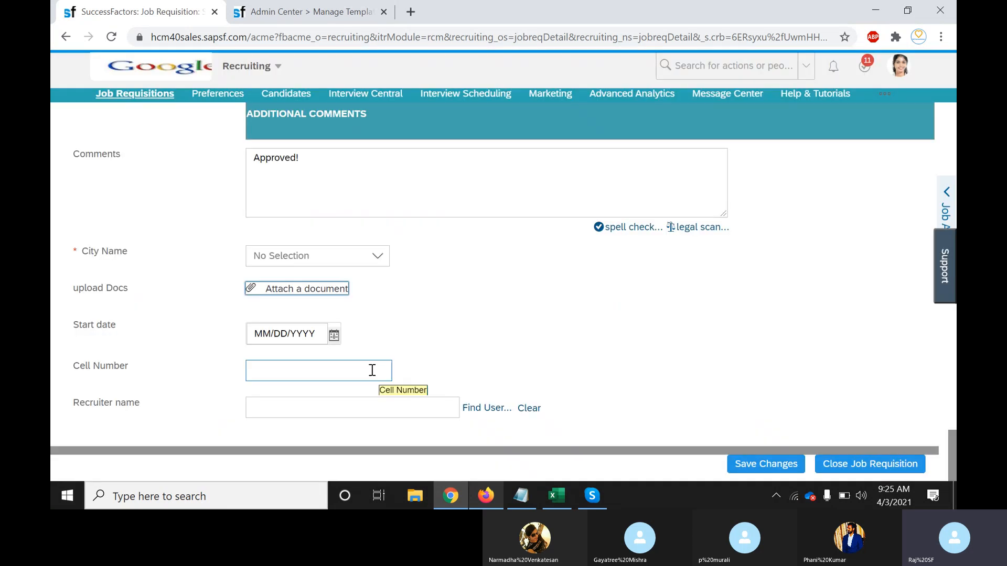
left_click(333, 337)
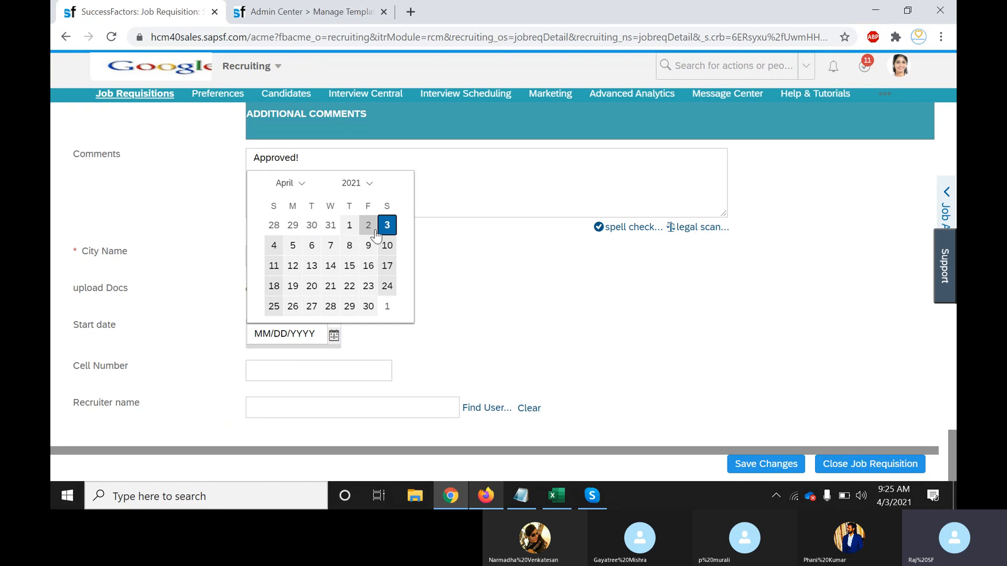
left_click(387, 226)
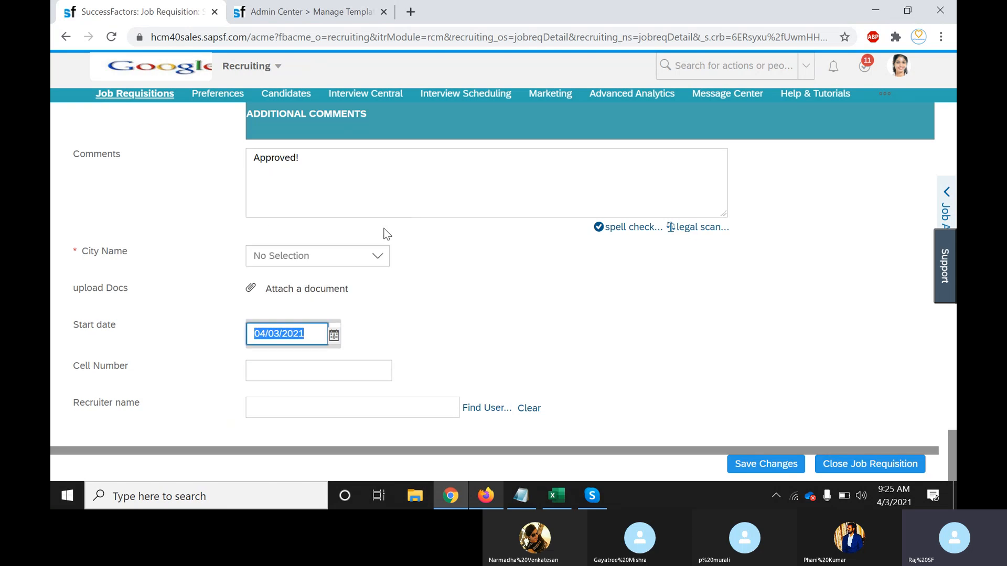
Enter a cell number and choose the suggested recruiter for Recruiter name
left_click(289, 369)
type("hhhh")
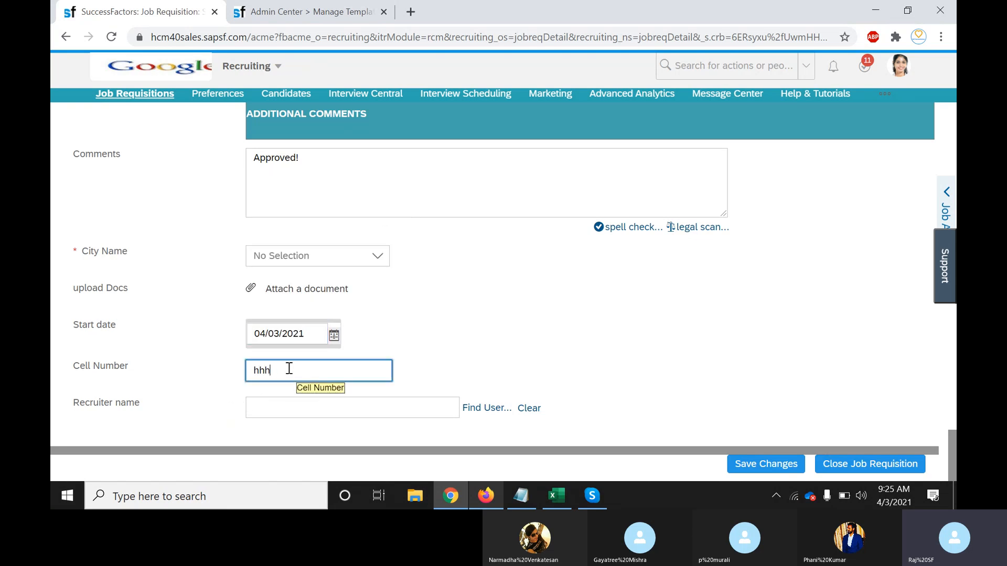
key("BackSpace")
key("BackSpace")
key("BackSpace")
type("989888888888888888")
left_click(333, 411)
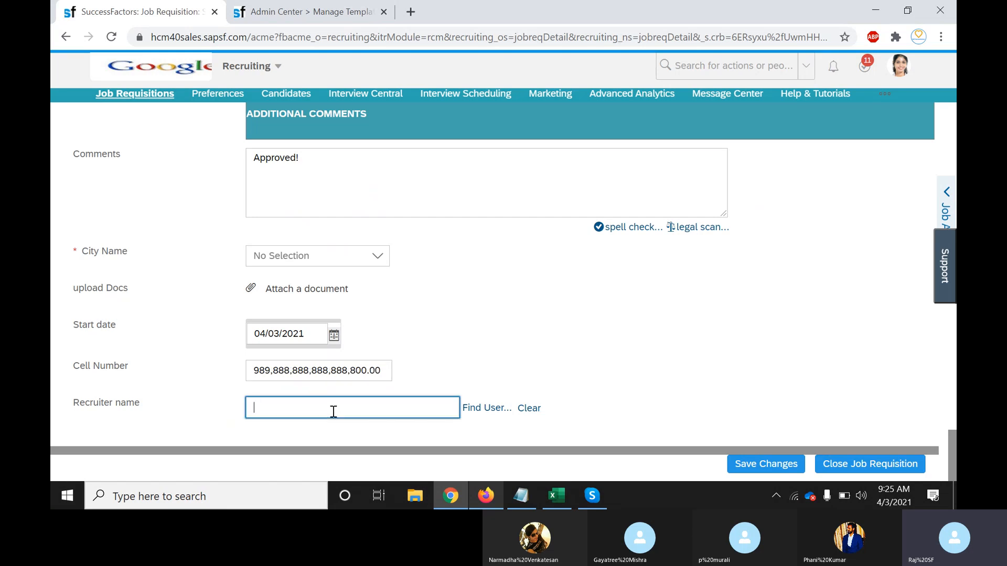
type("tessa")
left_click(345, 310)
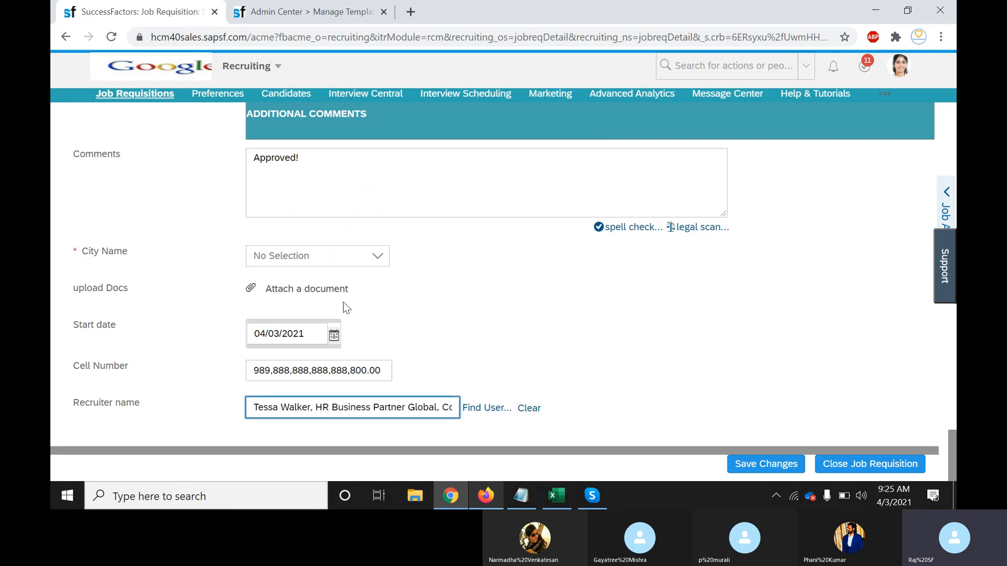
left_click(705, 376)
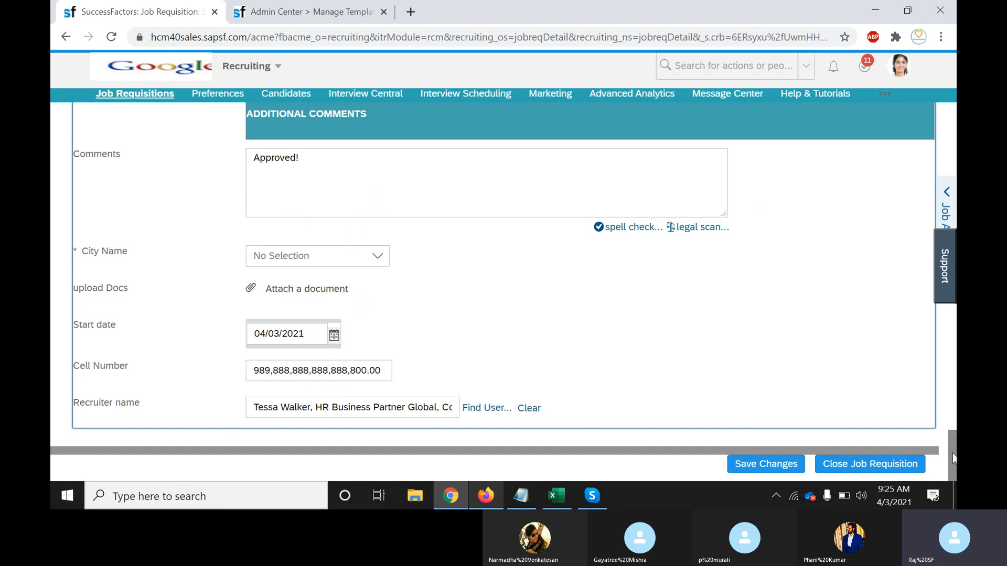
left_click_drag(954, 459, 953, 116)
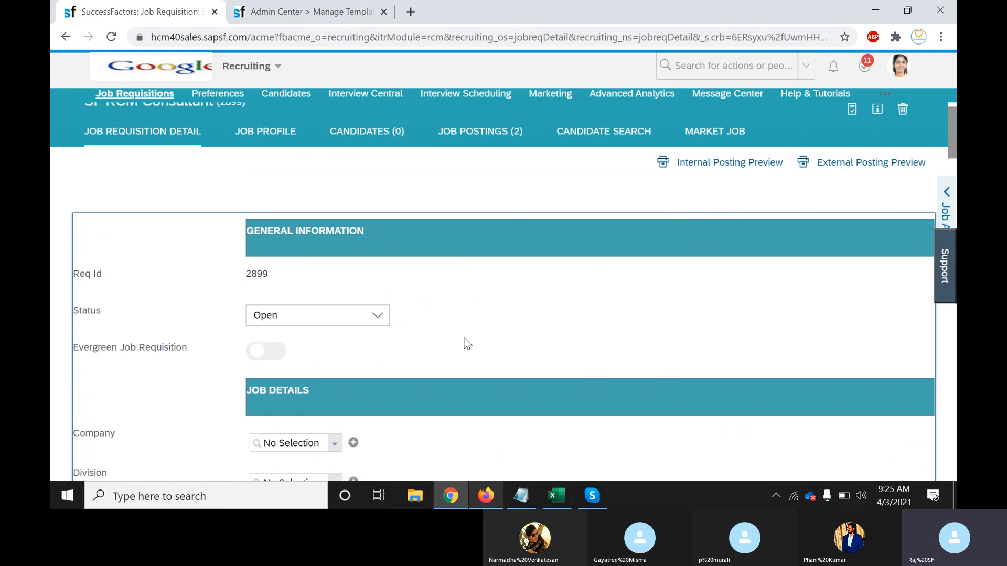
scroll(585, 328, "down", 10)
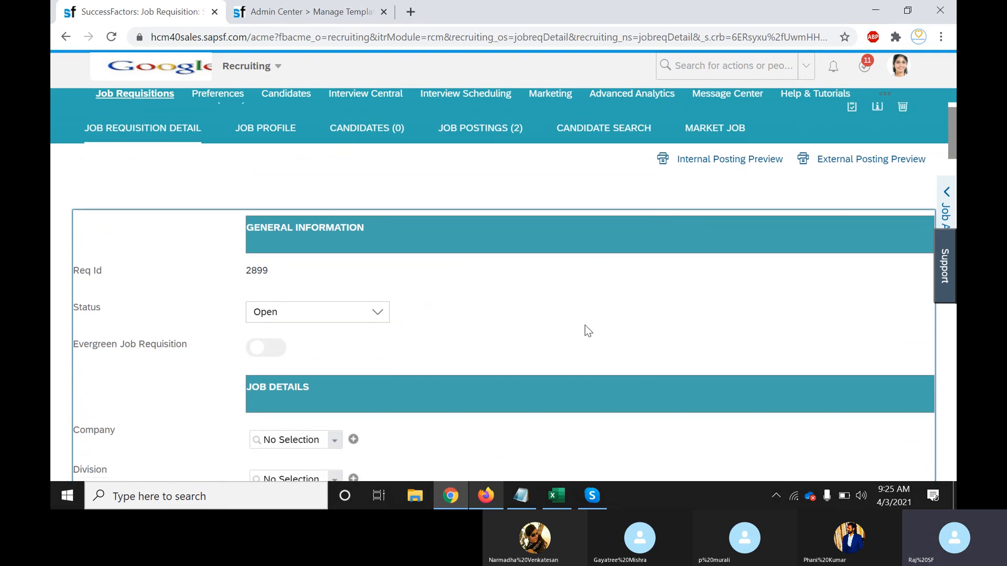
scroll(585, 325, "down", 20)
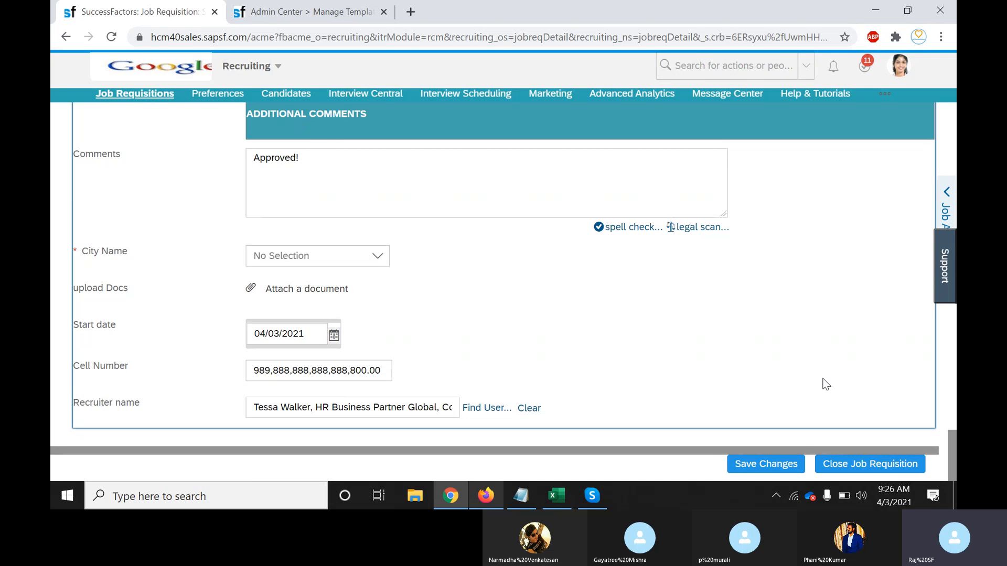
left_click_drag(71, 262, 160, 414)
left_click(160, 414)
scroll(675, 390, "up", 15)
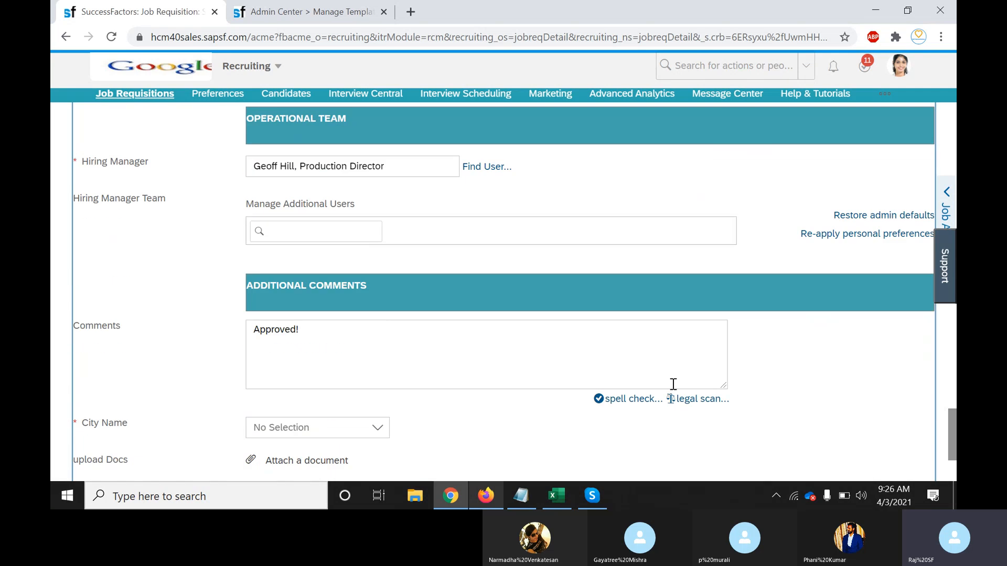
scroll(675, 390, "up", 15)
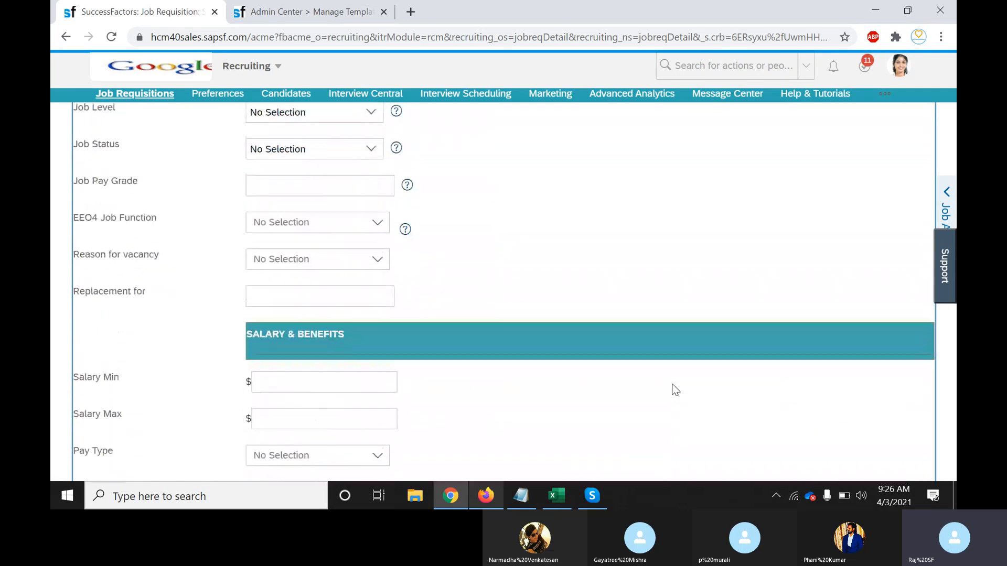
scroll(676, 390, "up", 8)
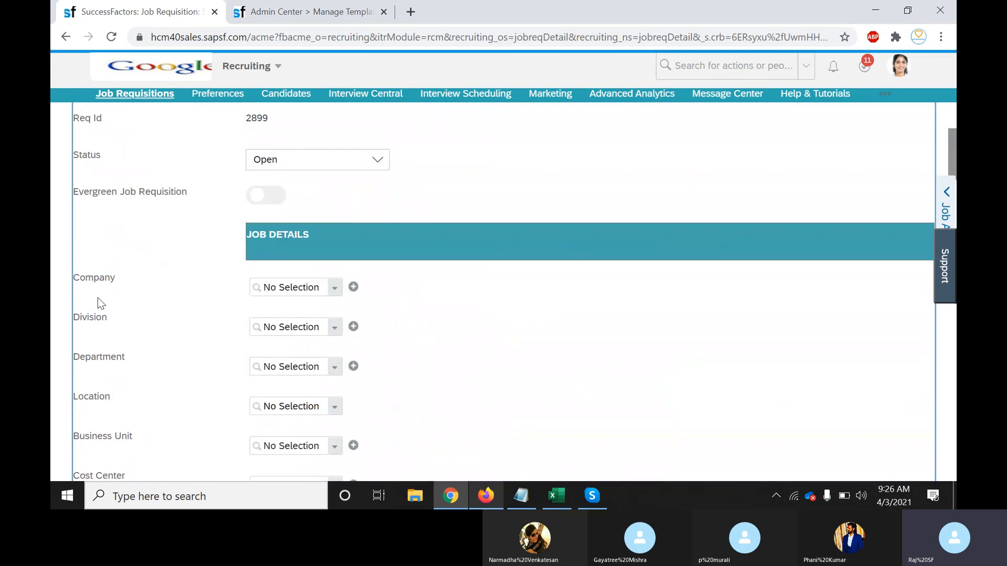
left_click_drag(117, 311, 140, 419)
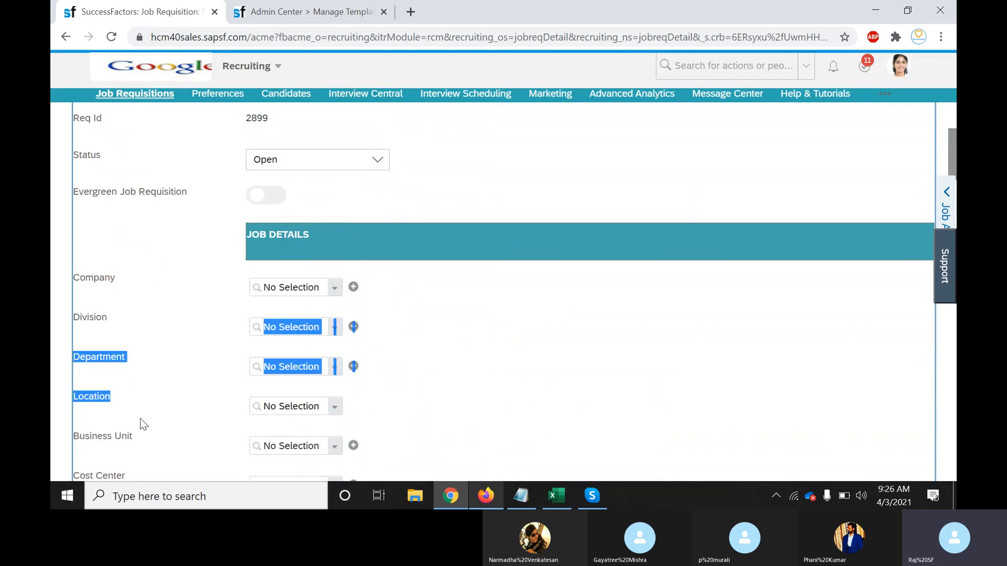
left_click(155, 407)
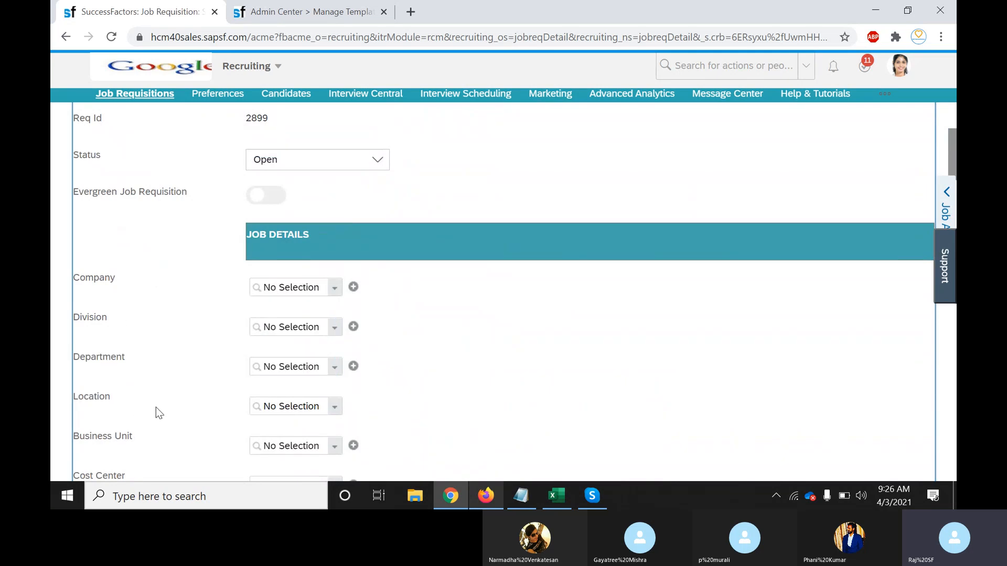
left_click_drag(119, 282, 87, 283)
left_click(96, 286)
left_click(79, 285)
Open the Job Requisition Template's list of 72 defined fields
left_click(291, 16)
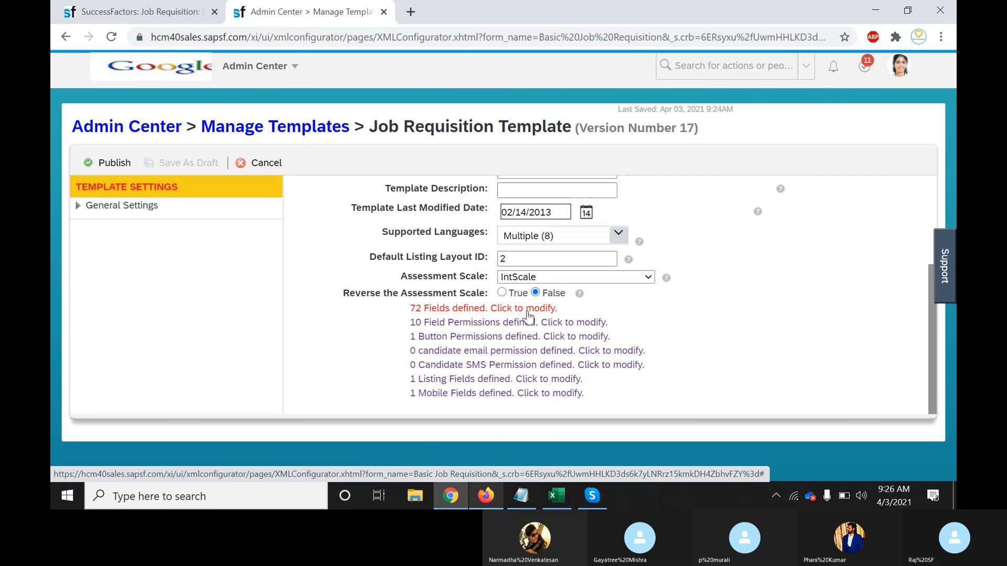
left_click(534, 311)
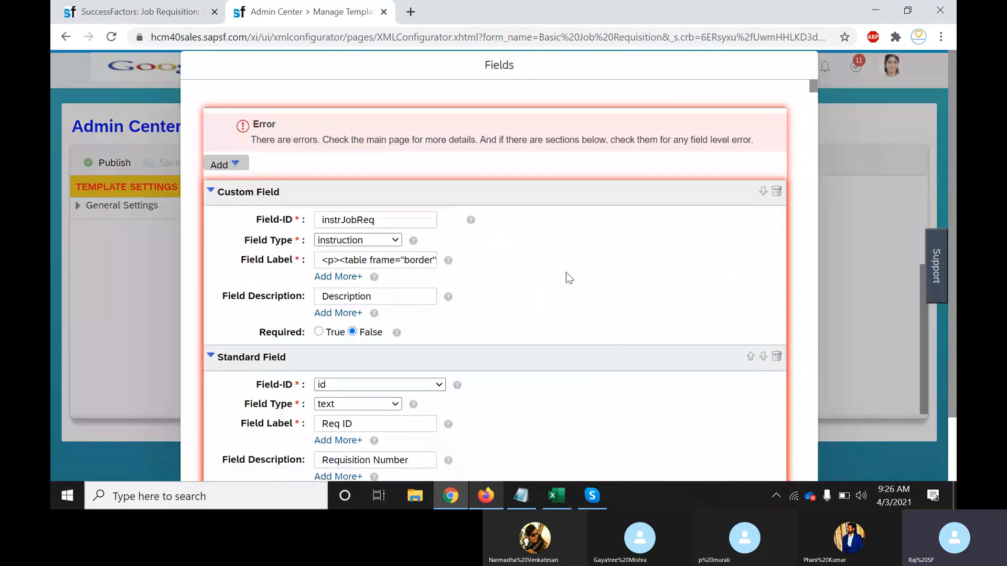
key("super")
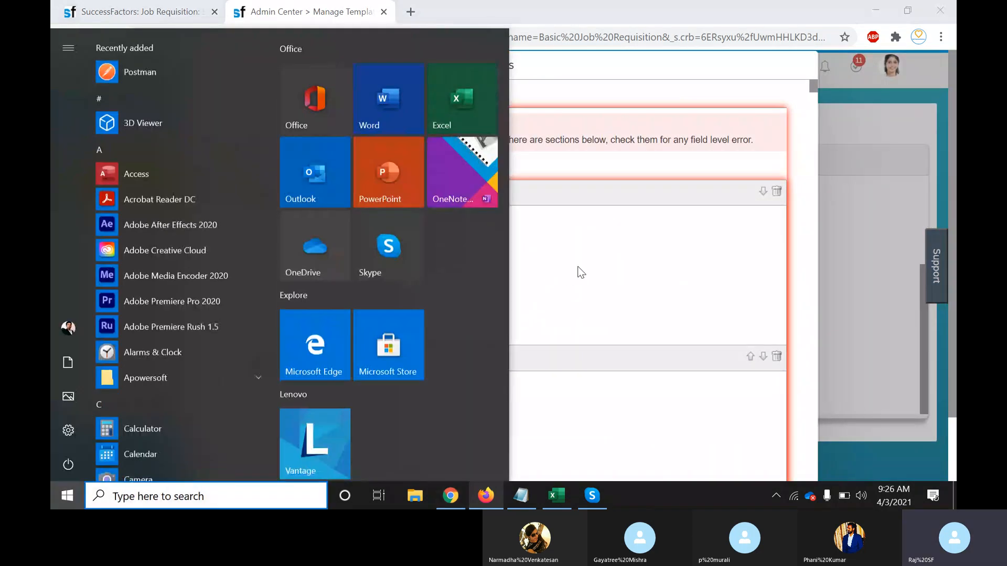
key("Escape")
Search the fields for 'company' and scroll to the Legal Entity field
key("ctrl+f")
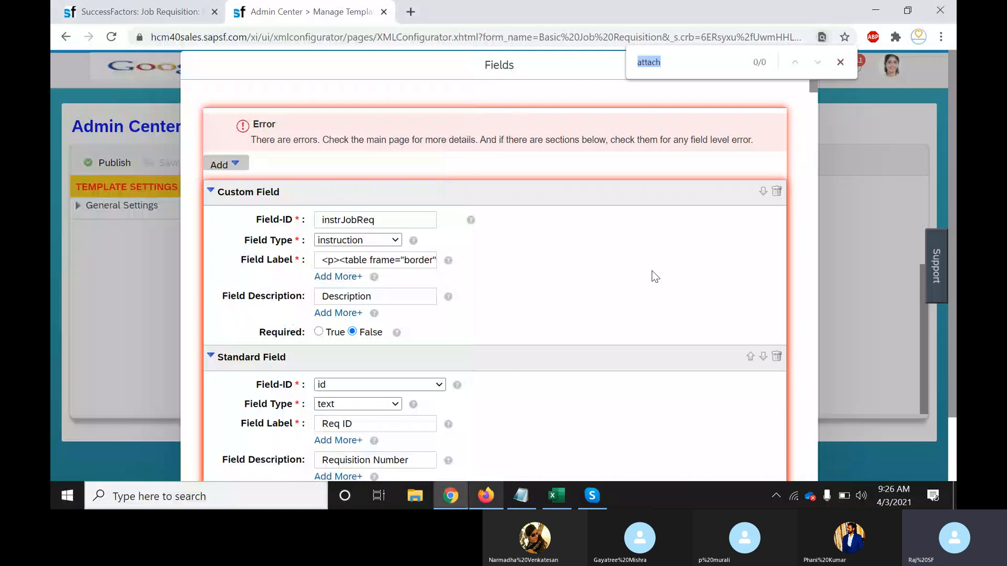
type("company")
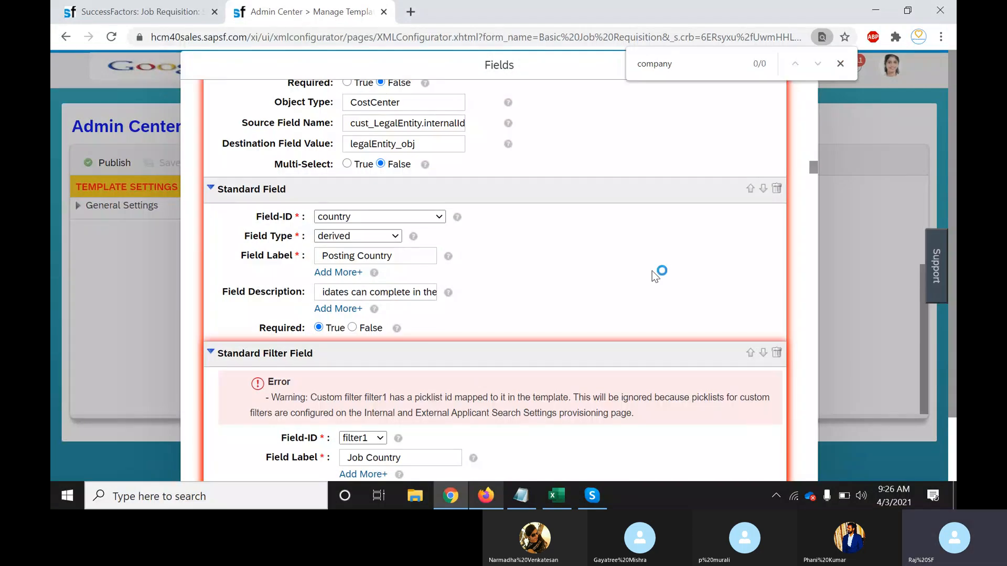
key("ctrl+f")
key("Escape")
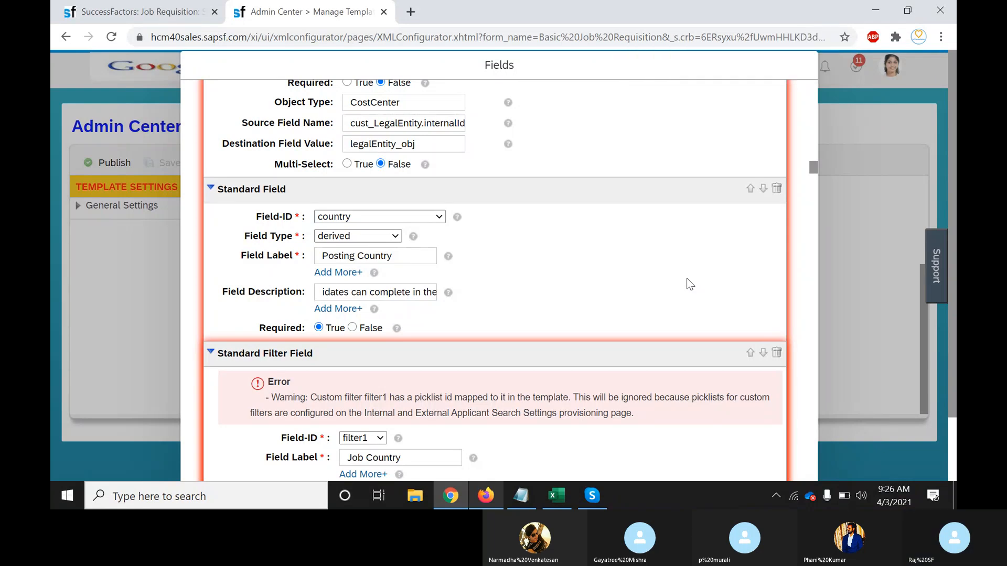
scroll(811, 177, "down", 6)
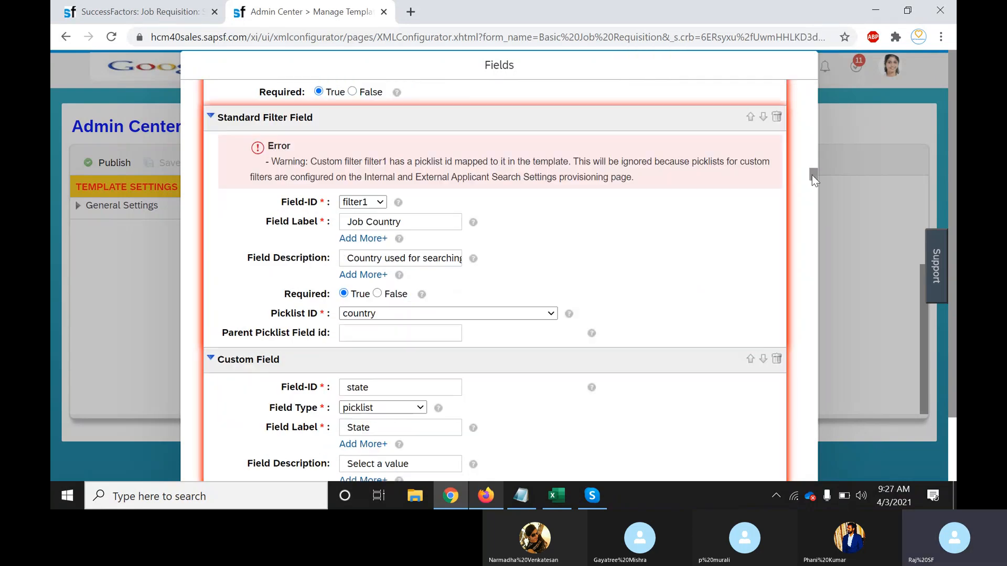
left_click_drag(812, 177, 811, 198)
left_click(812, 224)
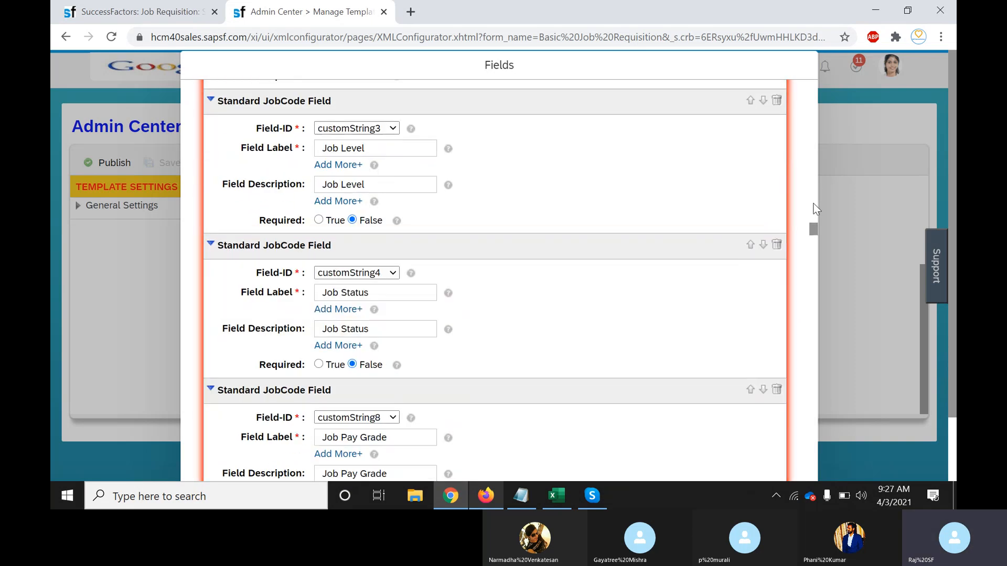
left_click_drag(814, 229, 810, 156)
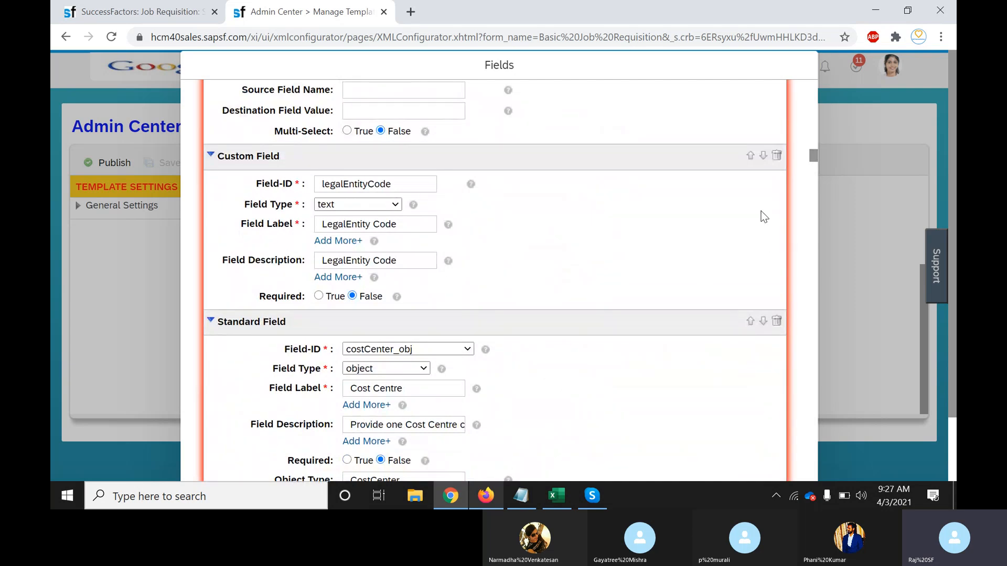
left_click_drag(812, 153, 812, 121)
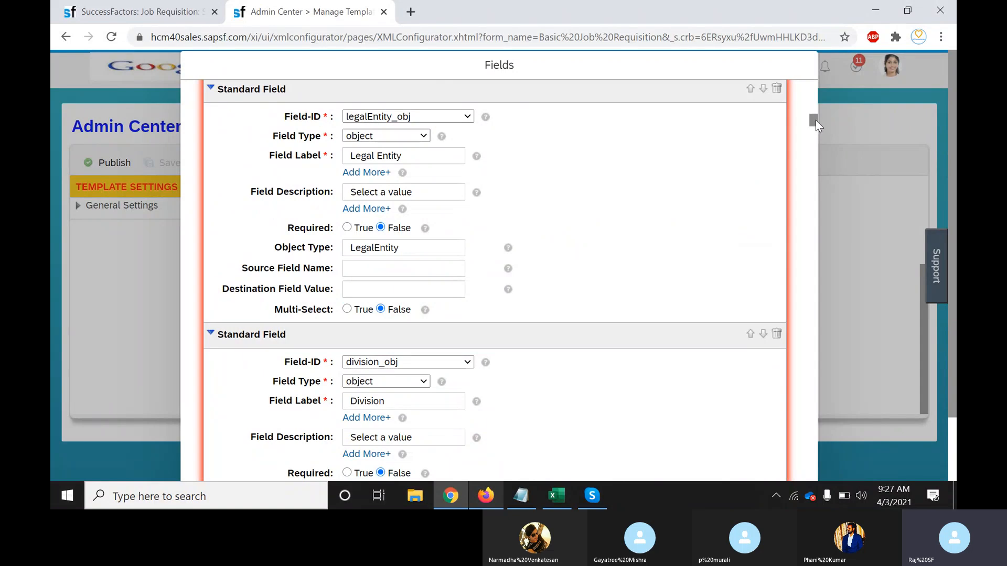
left_click_drag(816, 120, 816, 117)
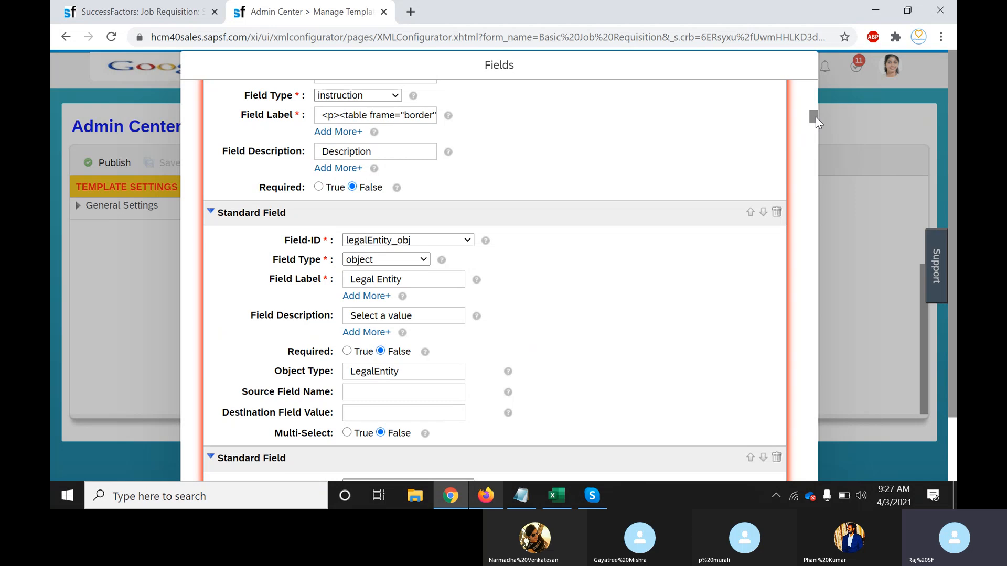
mouse_move(815, 117)
left_mouse_down()
mouse_move(811, 102)
mouse_move(810, 120)
left_mouse_up()
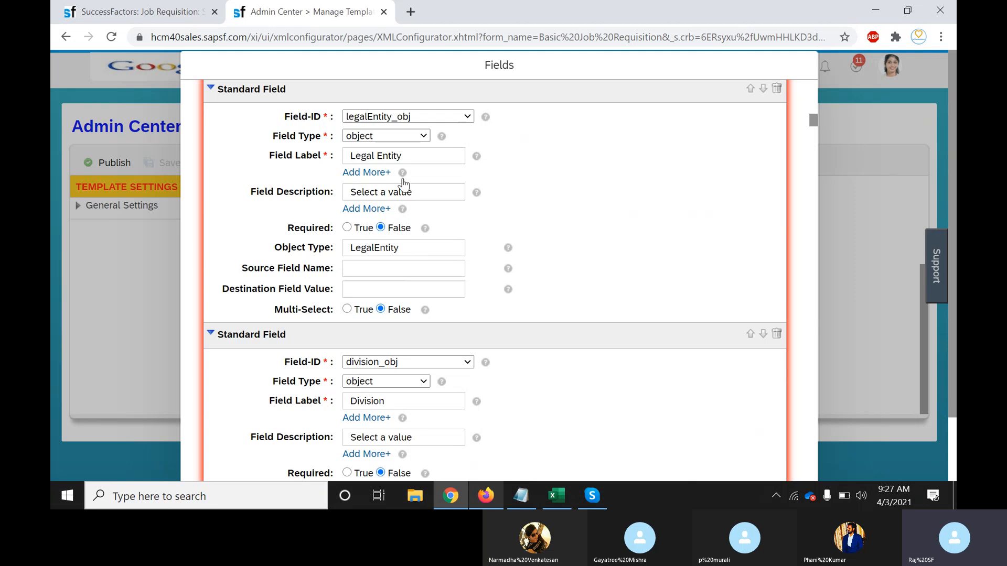
Relabel the Legal Entity field as 'Company Name'
left_click(396, 157)
triple_click(404, 158)
type("Compa")
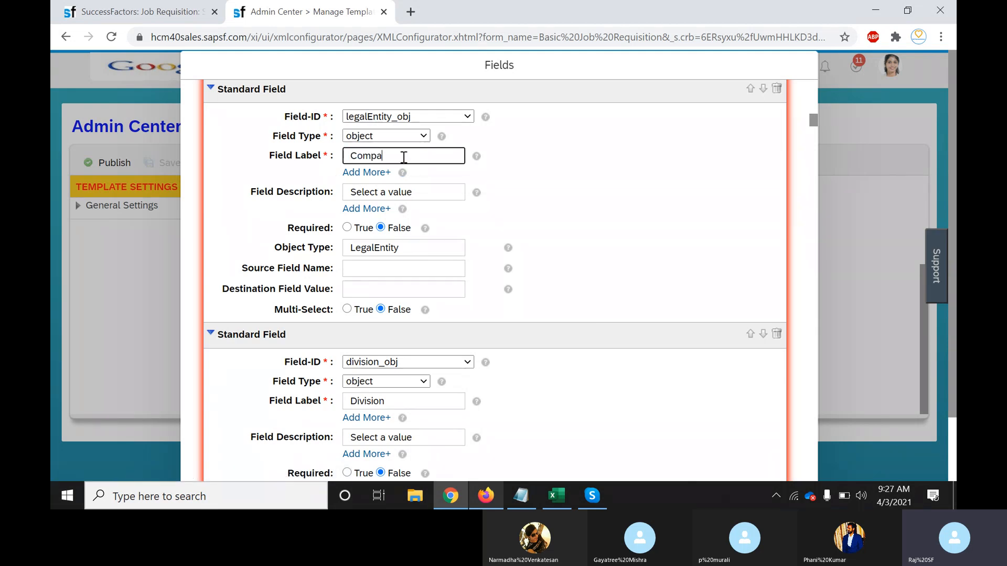
type("ny Name")
Change the Pay Type field label to 'Pay Type name'
left_click_drag(813, 122, 818, 472)
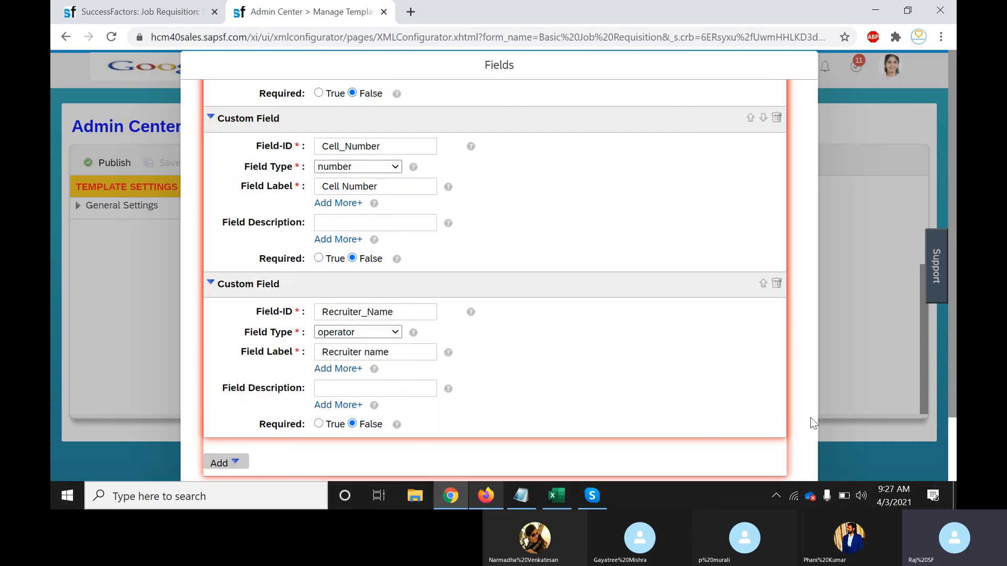
scroll(812, 418, "up", 5)
scroll(812, 417, "up", 10)
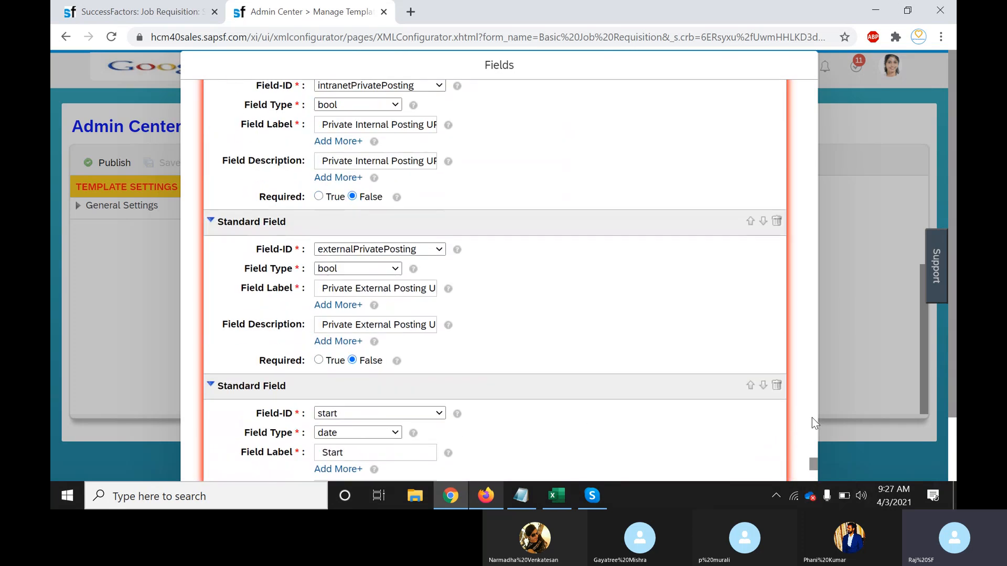
left_click_drag(813, 454, 813, 453)
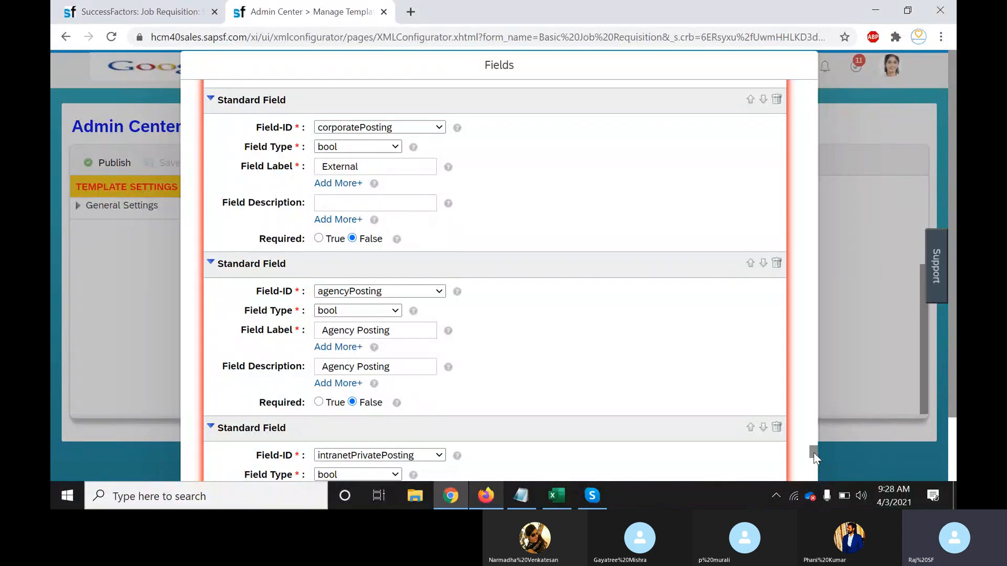
left_click_drag(814, 454, 811, 276)
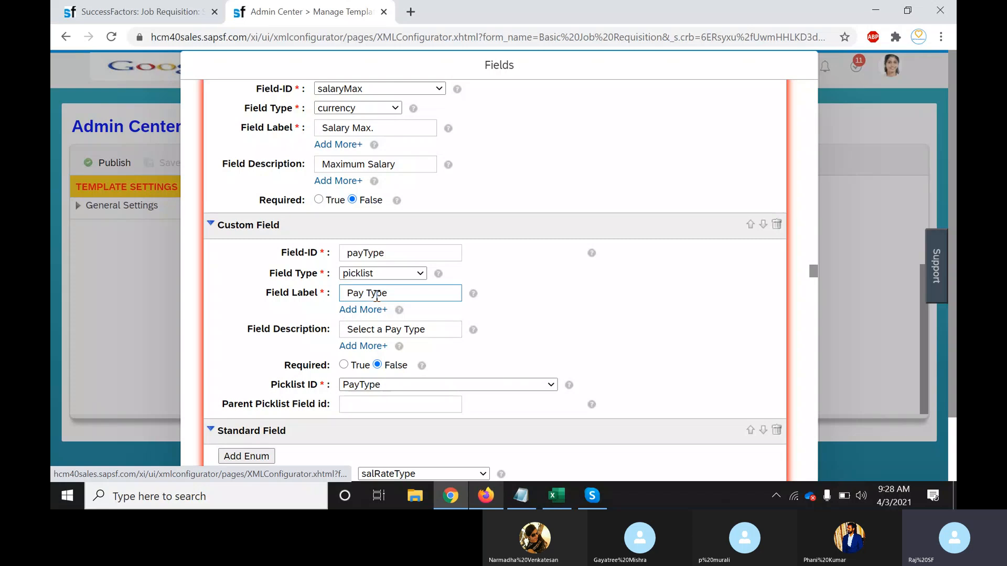
left_click(404, 292)
type("name")
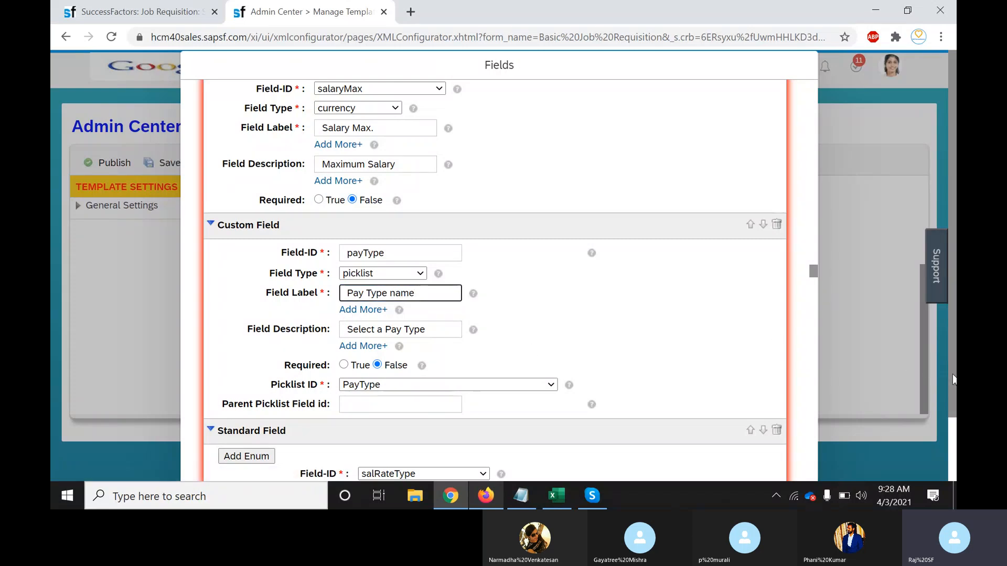
scroll(954, 381, "down", 2)
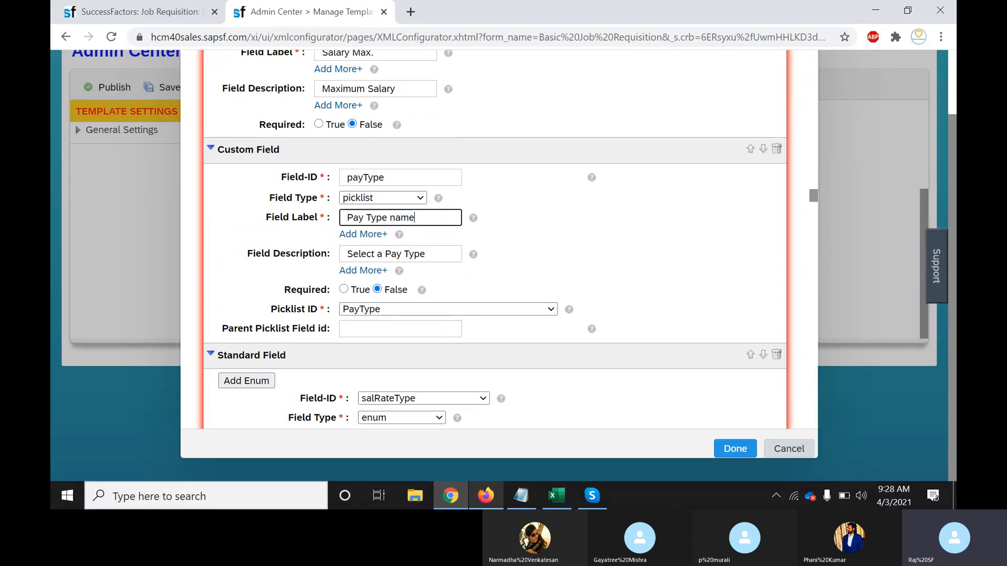
Apply the field label changes and publish the template, confirming the new version
left_click(737, 447)
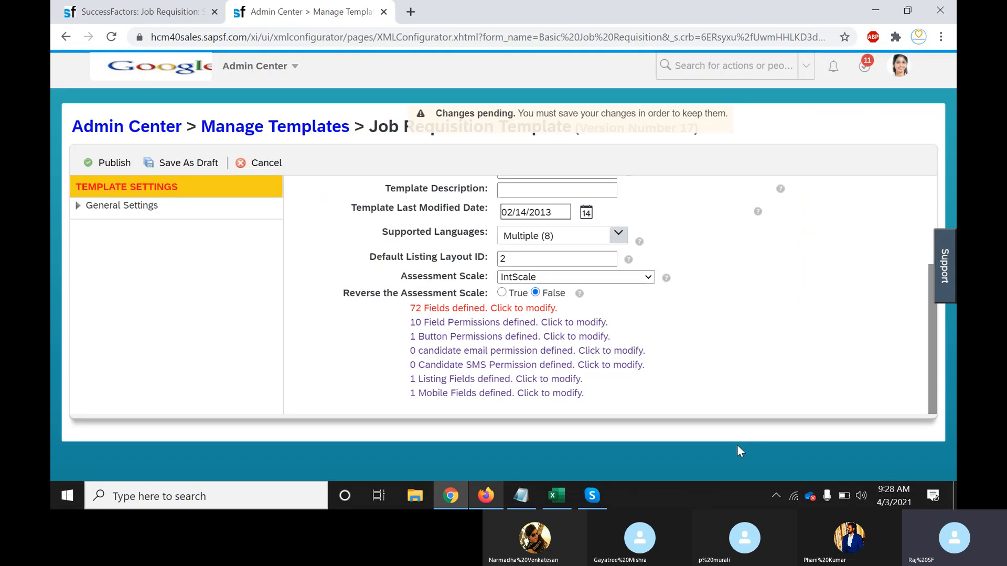
left_click(108, 163)
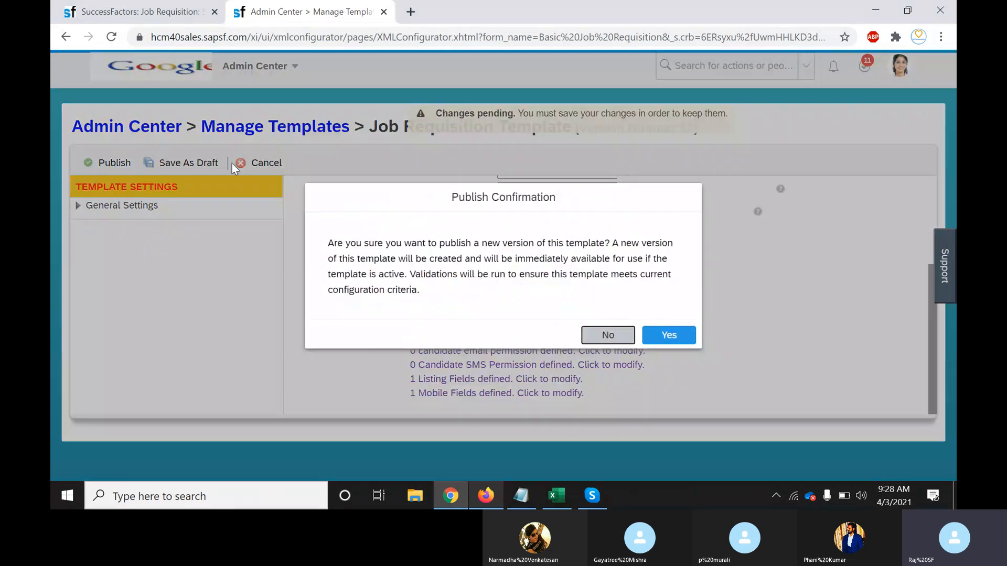
left_click(669, 335)
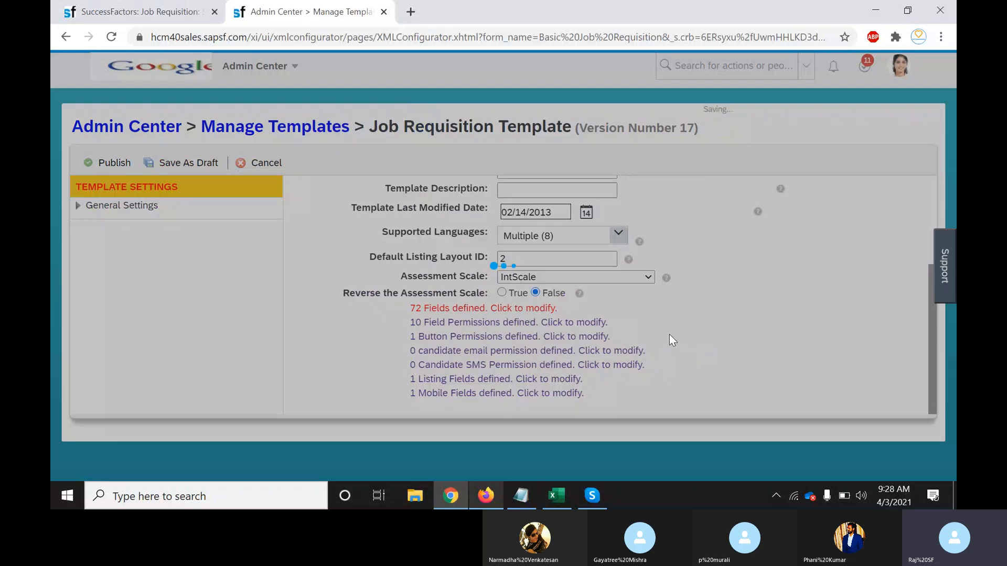
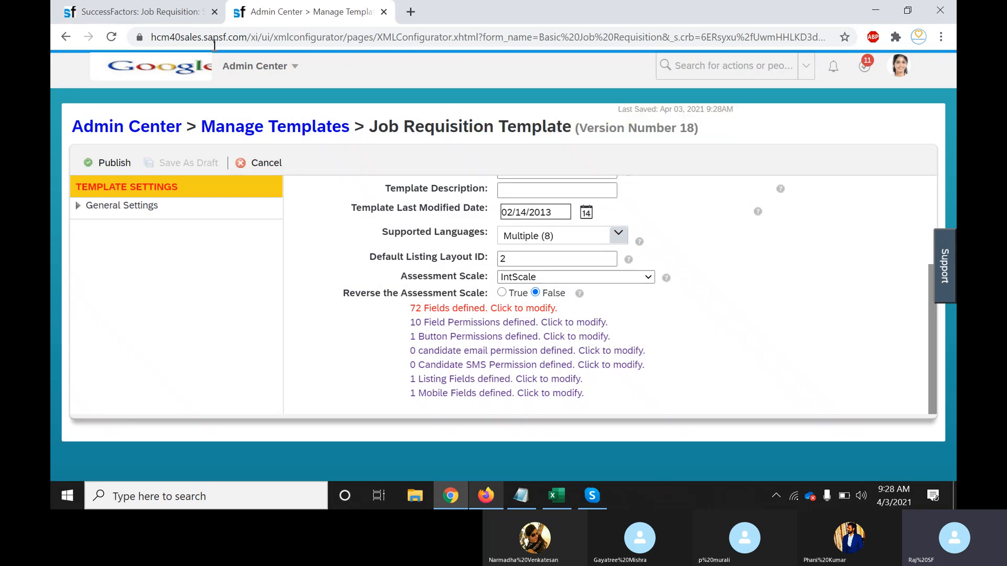
Reload job requisition 2899 (SF RCM Consultant), discarding its unsaved changes
left_click(131, 11)
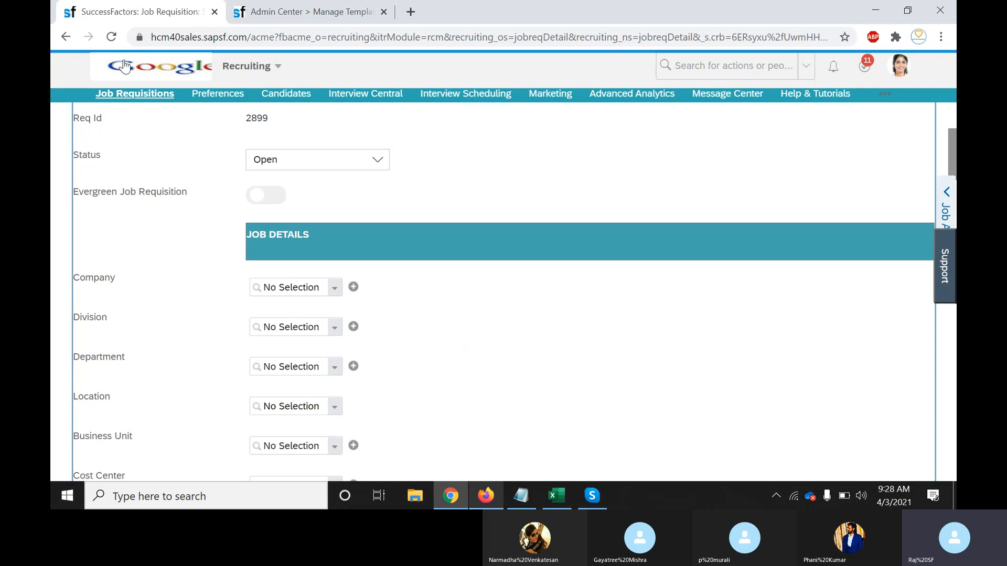
left_click(111, 37)
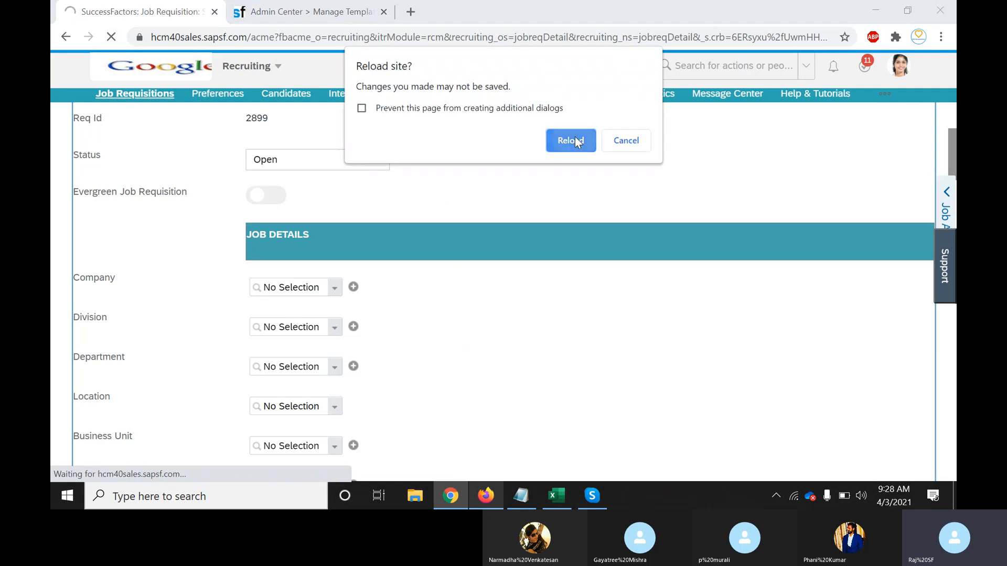
left_click(561, 141)
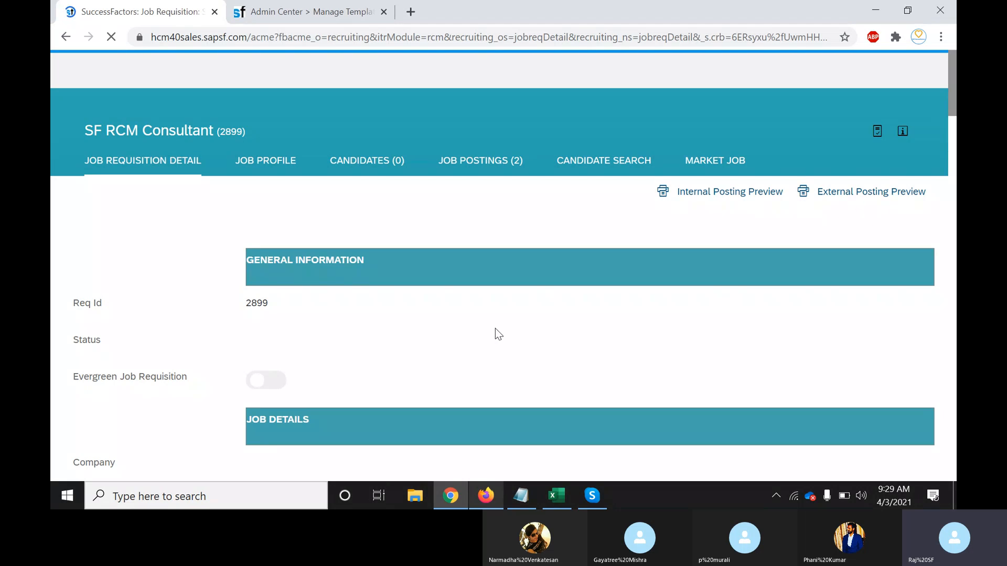
Scroll through the requisition form and search the page for 'job' and 'ty'
scroll(540, 343, "down", 2)
scroll(543, 349, "down", 1)
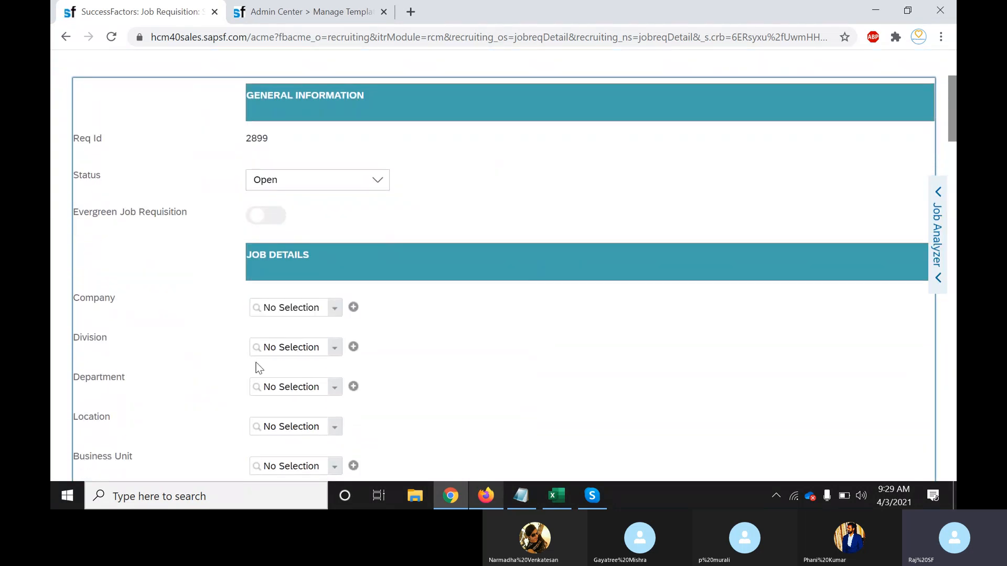
scroll(203, 357, "up", 3)
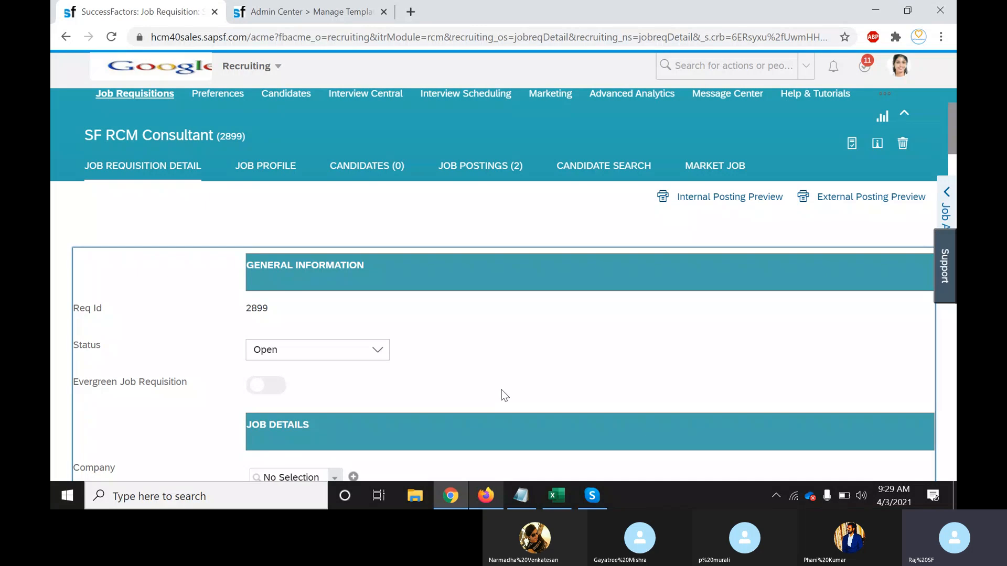
scroll(502, 390, "down", 4)
scroll(501, 390, "down", 4)
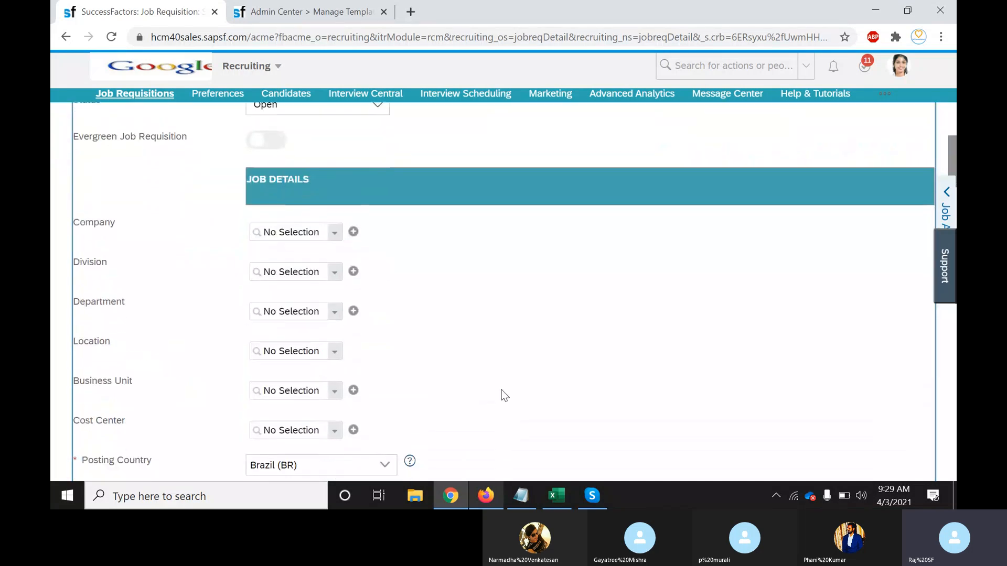
scroll(501, 390, "down", 6)
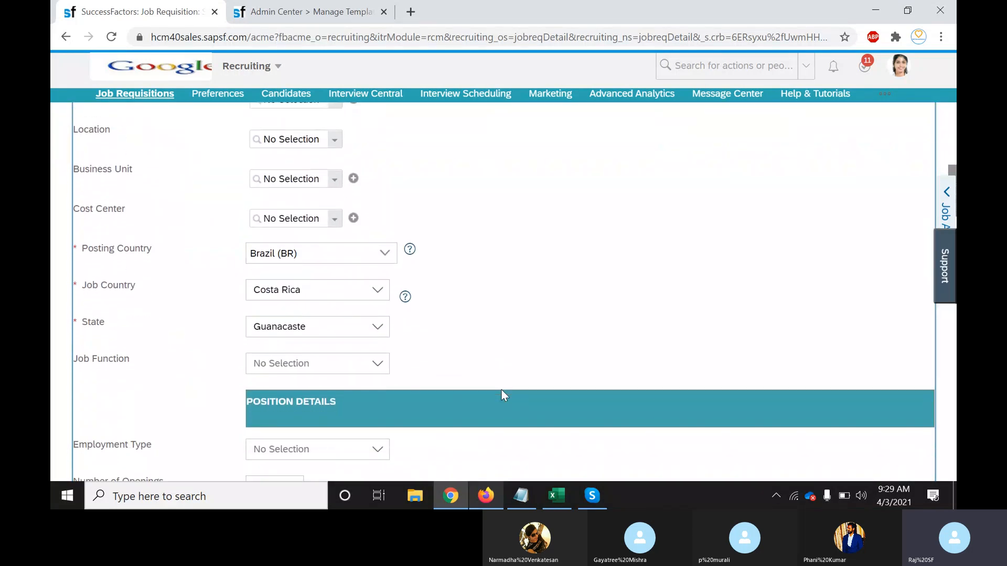
scroll(502, 390, "down", 3)
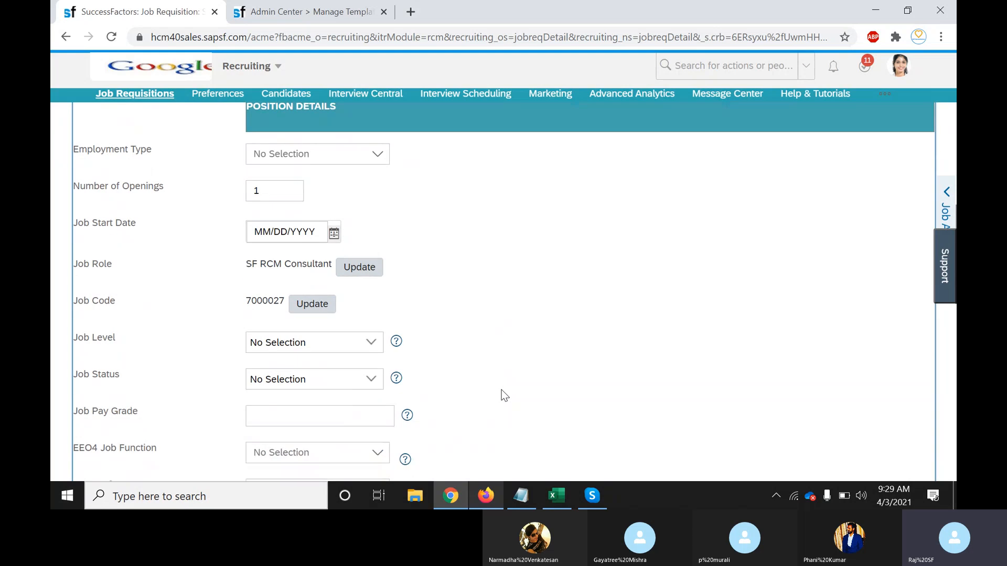
scroll(501, 394, "down", 8)
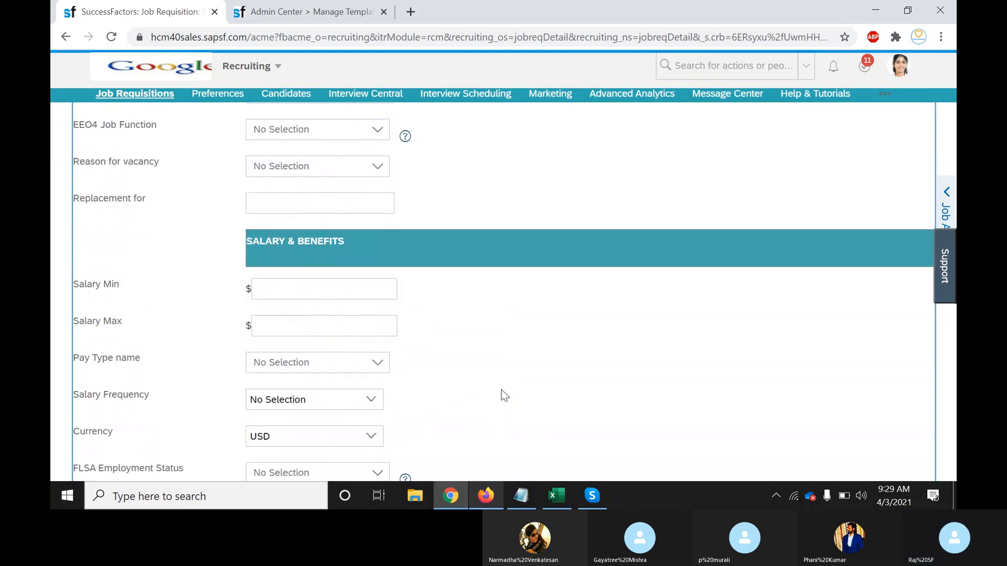
scroll(503, 394, "down", 3)
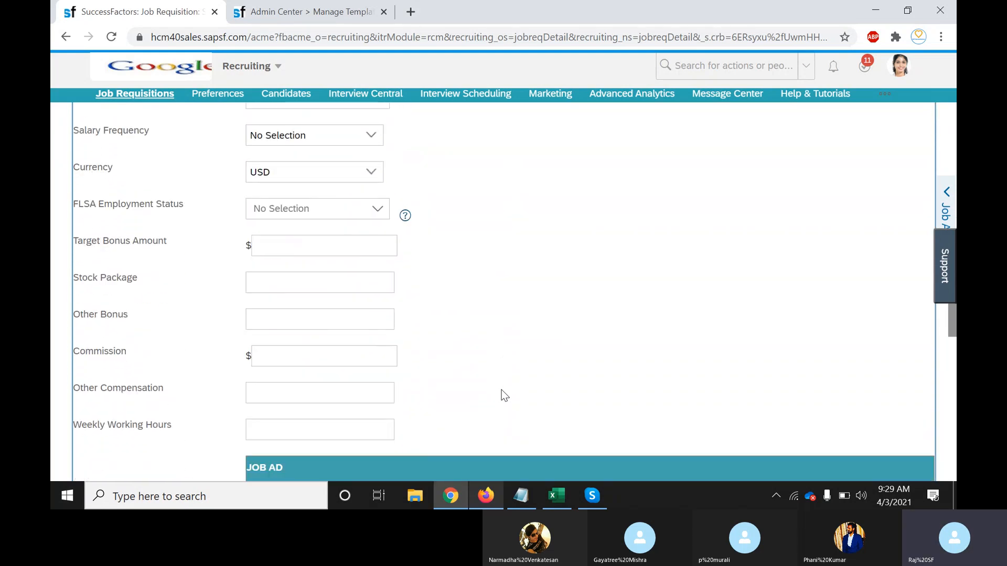
scroll(502, 394, "down", 9)
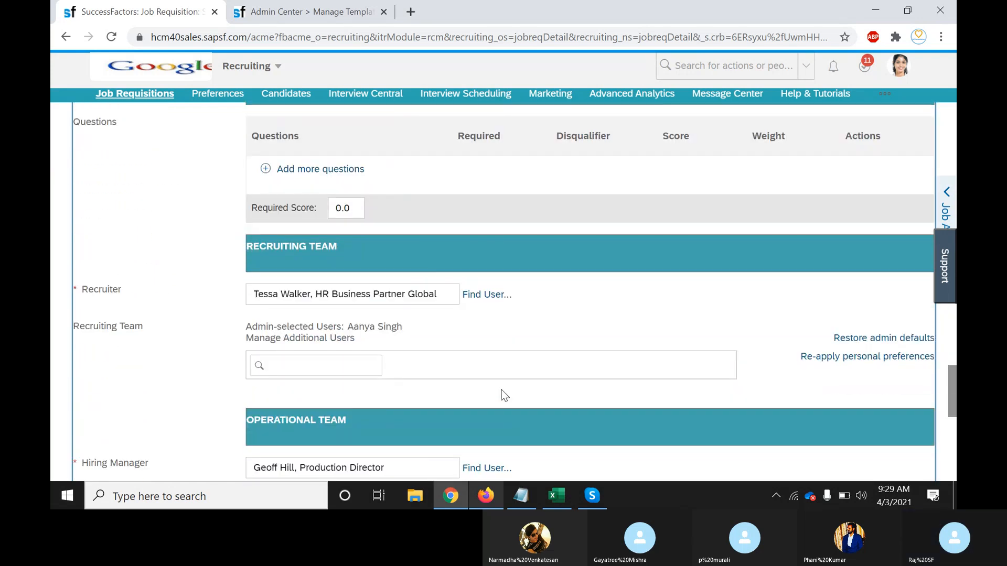
key("ctrl+f")
type("job t")
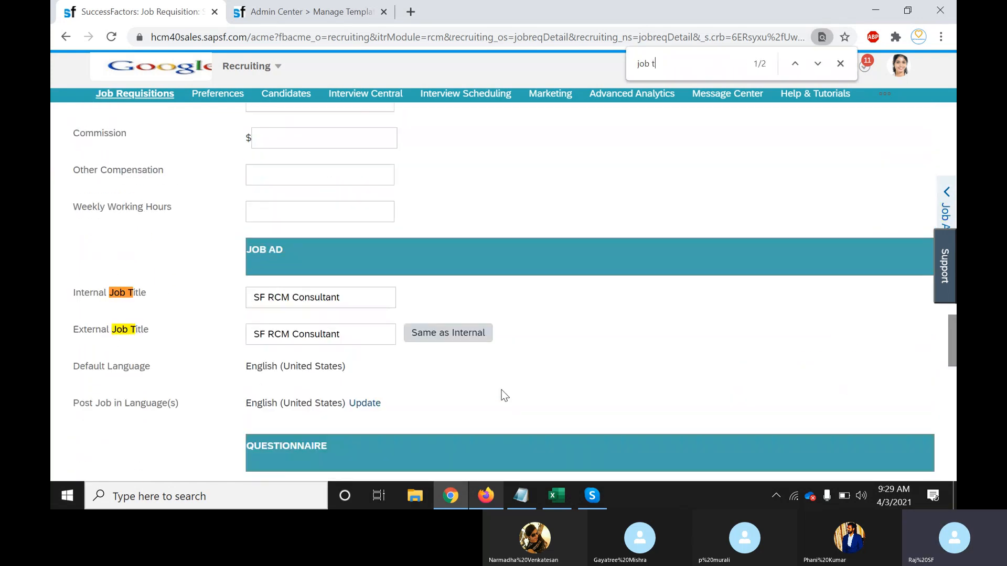
key("BackSpace")
key("BackSpace")
key("BackSpace")
key("BackSpace")
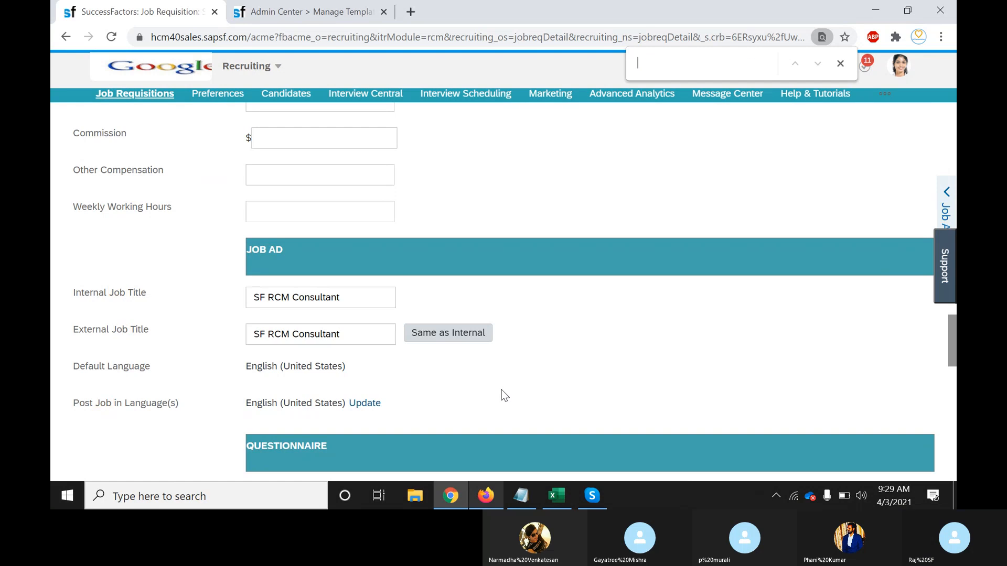
type("type")
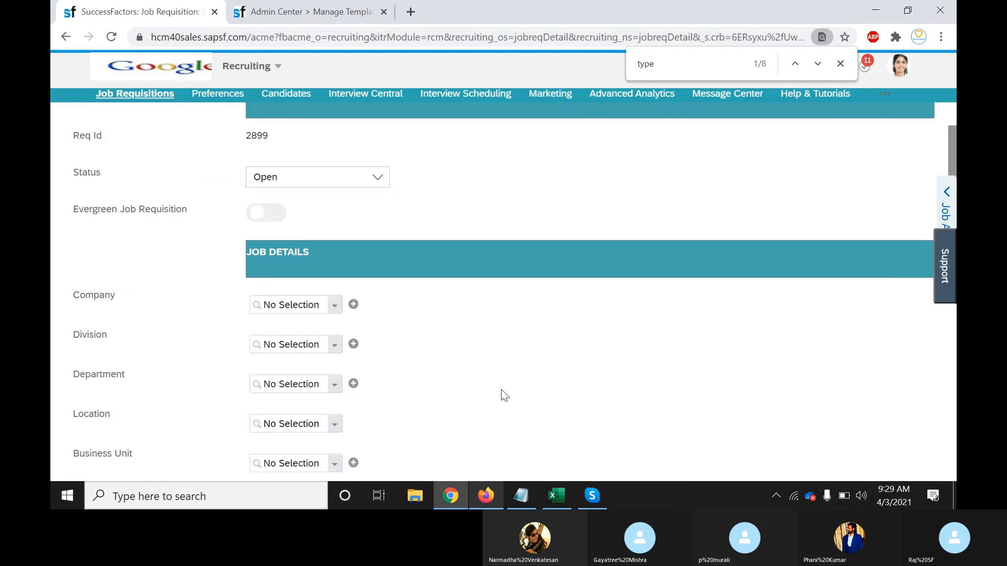
key("BackSpace")
key("BackSpace")
key("BackSpace")
key("BackSpace")
Scroll down to the Currency field, select its label, then return to the template settings
left_click(193, 278)
scroll(193, 278, "down", 4)
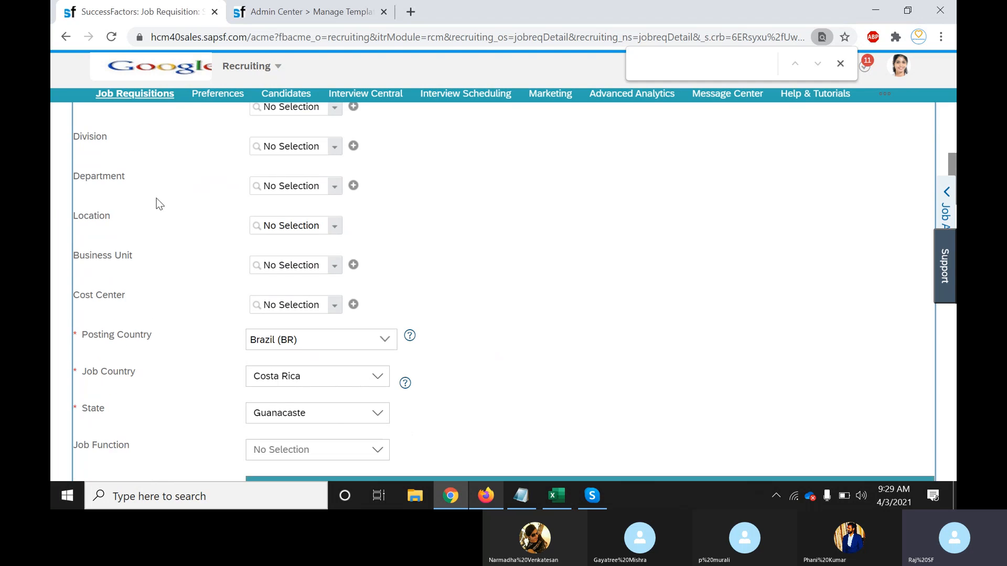
scroll(147, 233, "up", 1)
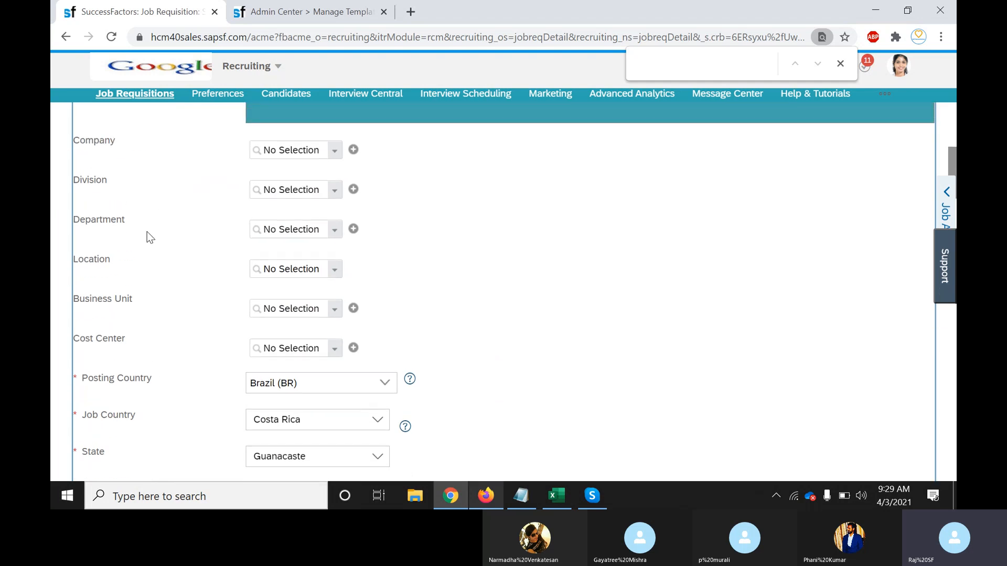
scroll(147, 232, "down", 5)
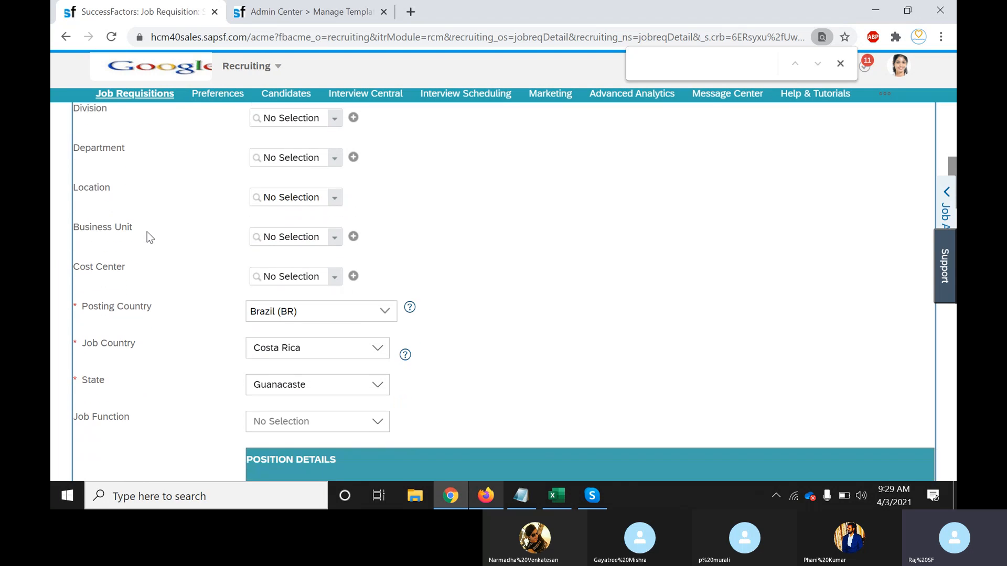
scroll(147, 237, "down", 1)
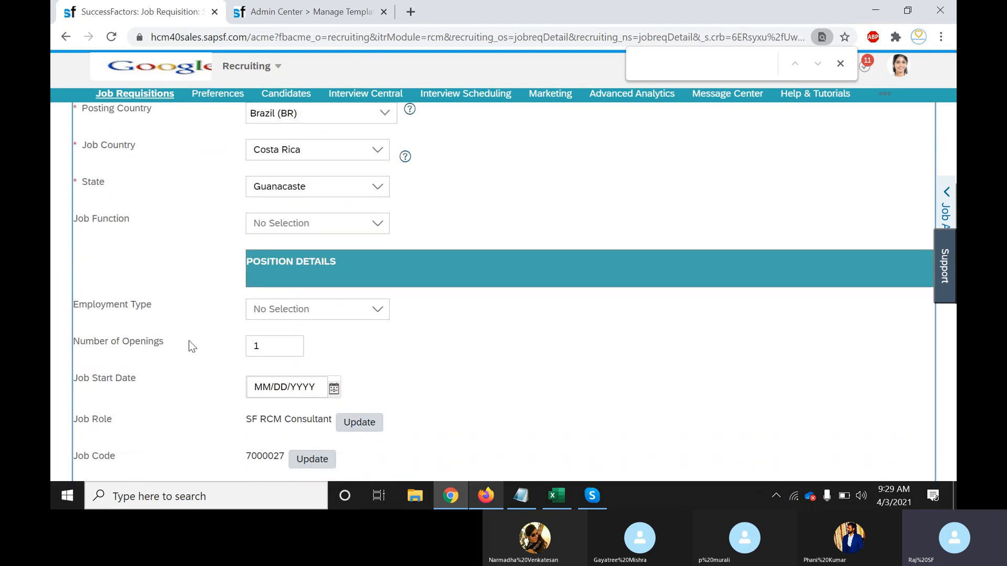
scroll(189, 342, "down", 3)
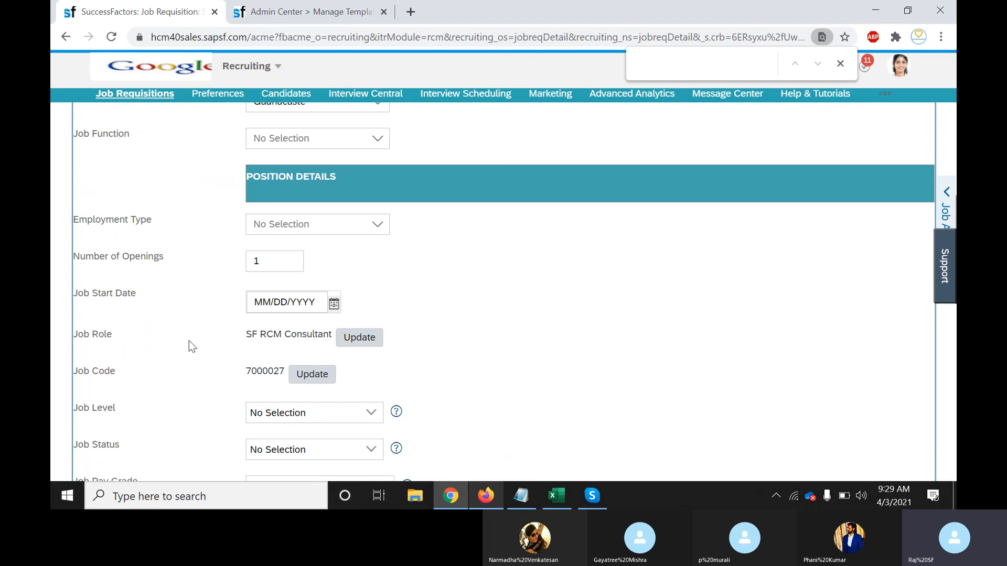
scroll(189, 342, "down", 12)
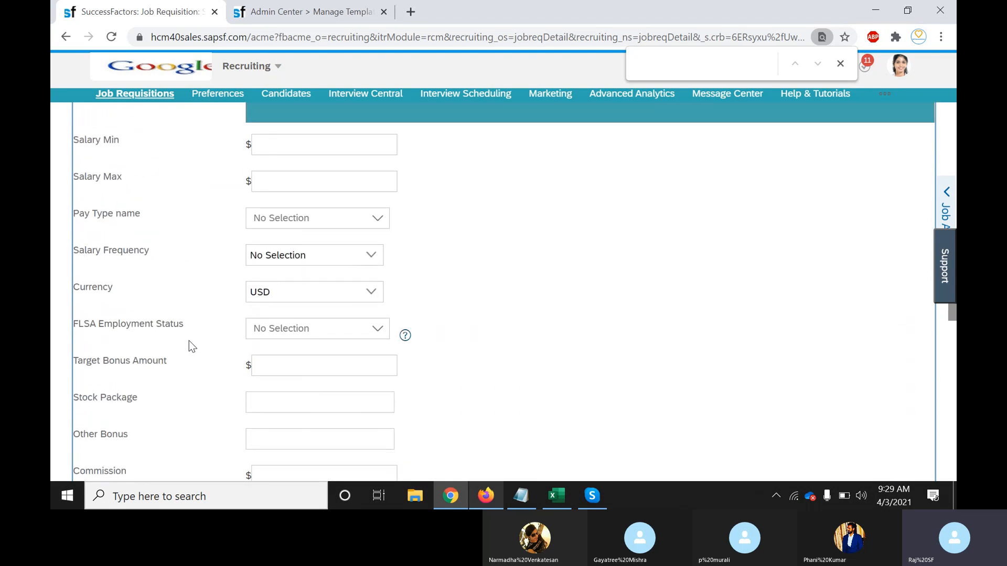
scroll(188, 341, "up", 3)
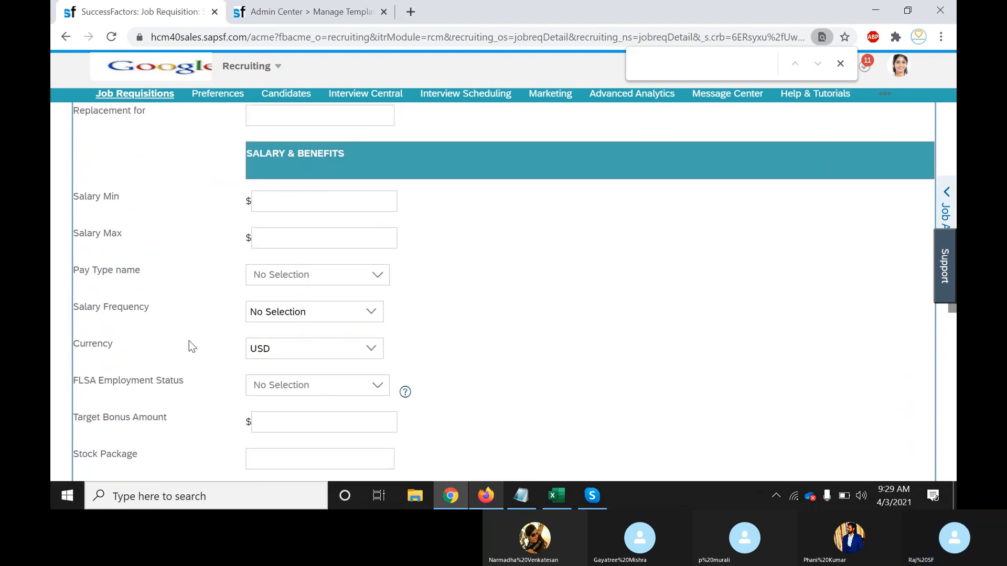
left_click(108, 346)
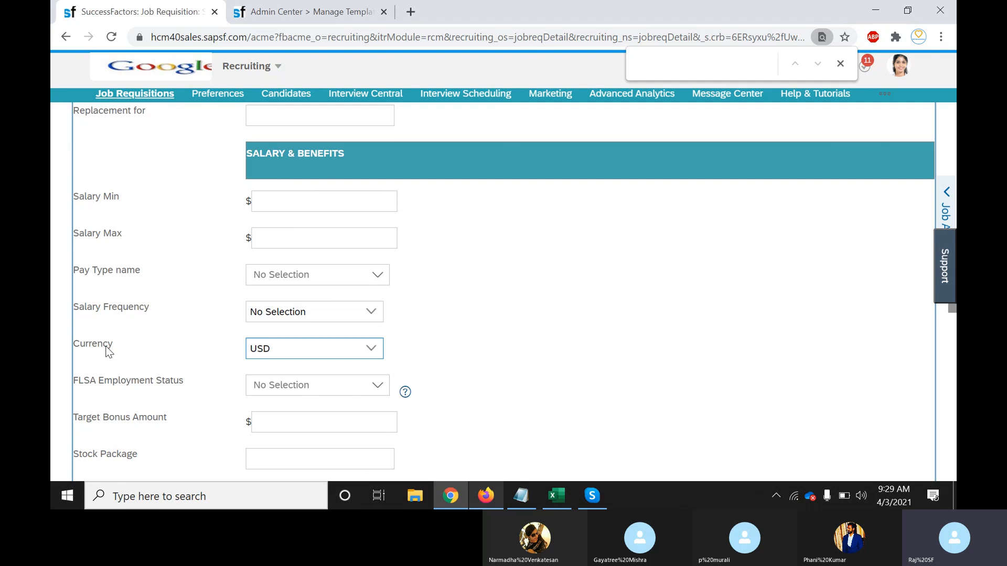
double_click(108, 346)
left_click(325, 12)
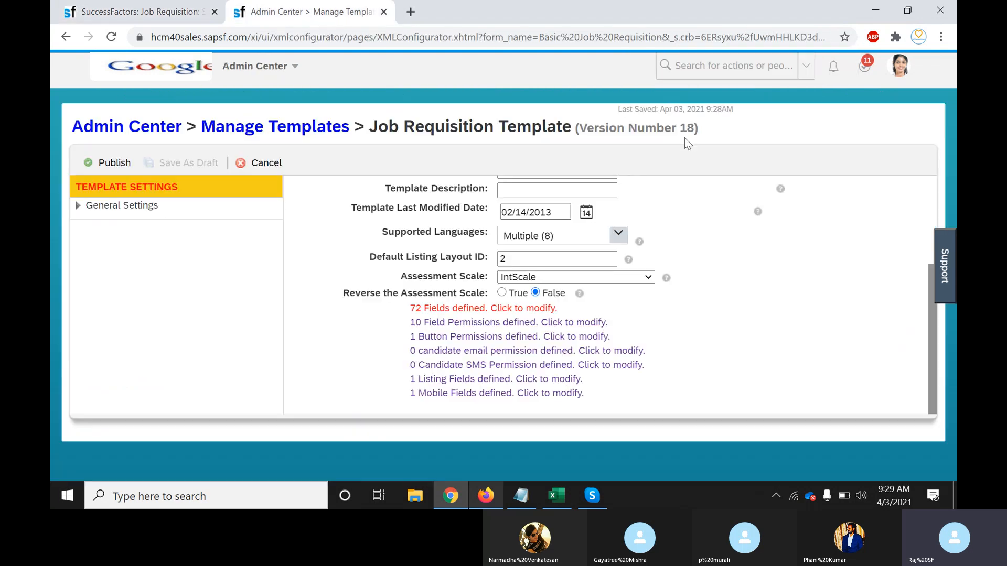
Change the currency field's label to 'Currency 123' in the field definitions and close them
left_click(533, 310)
key("ctrl+f")
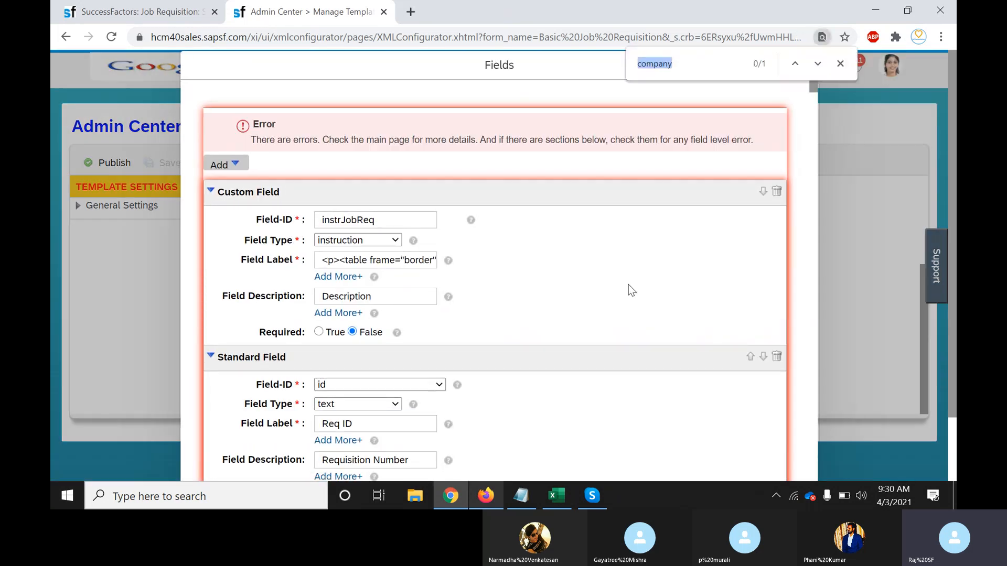
type("curre")
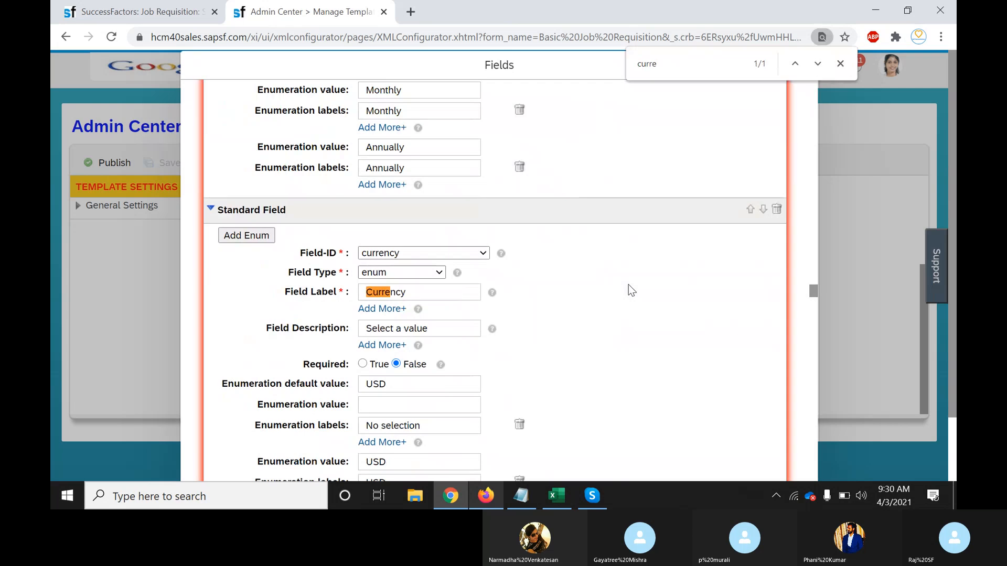
left_click(426, 292)
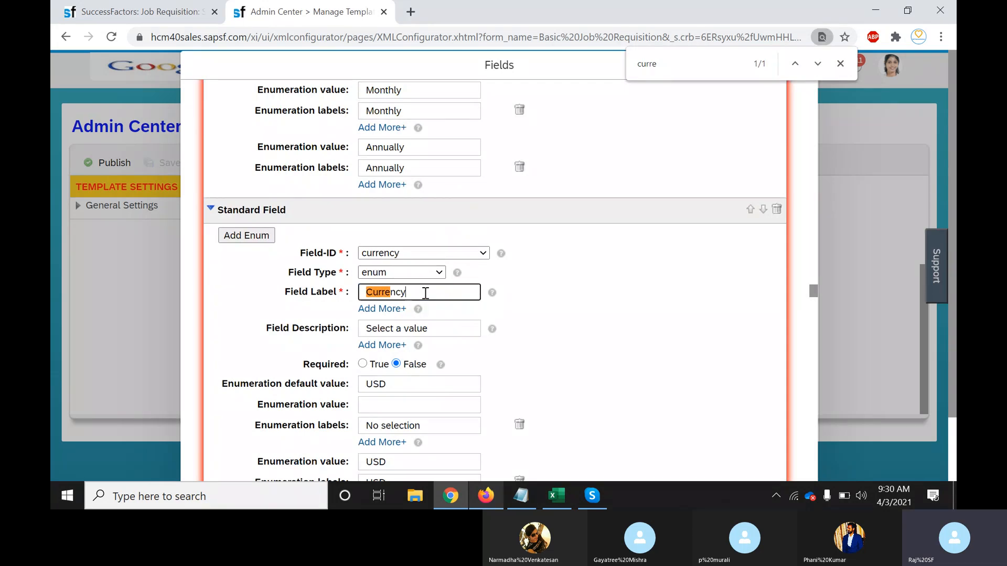
type("123")
scroll(812, 413, "down", 5)
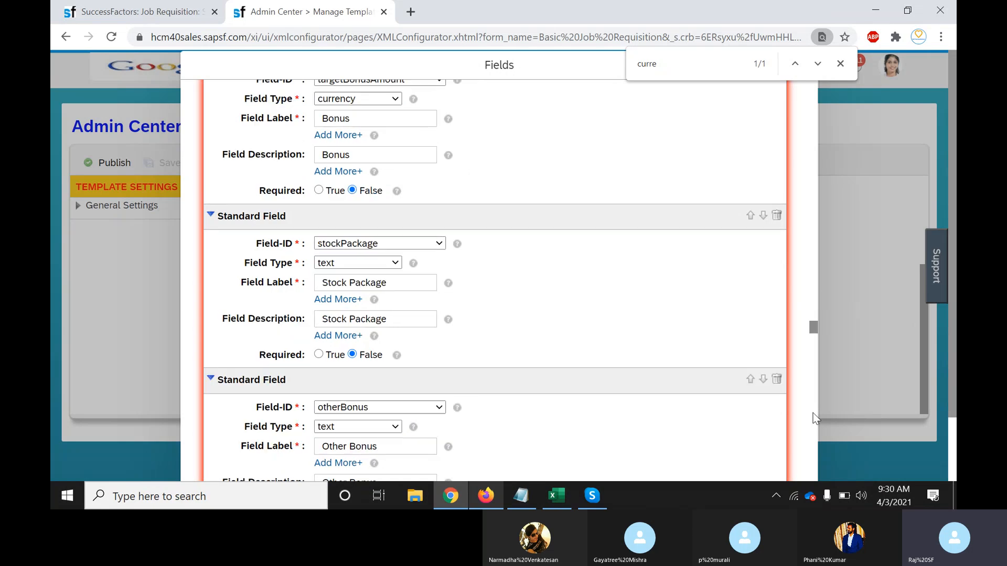
scroll(813, 413, "down", 5)
scroll(953, 417, "down", 2)
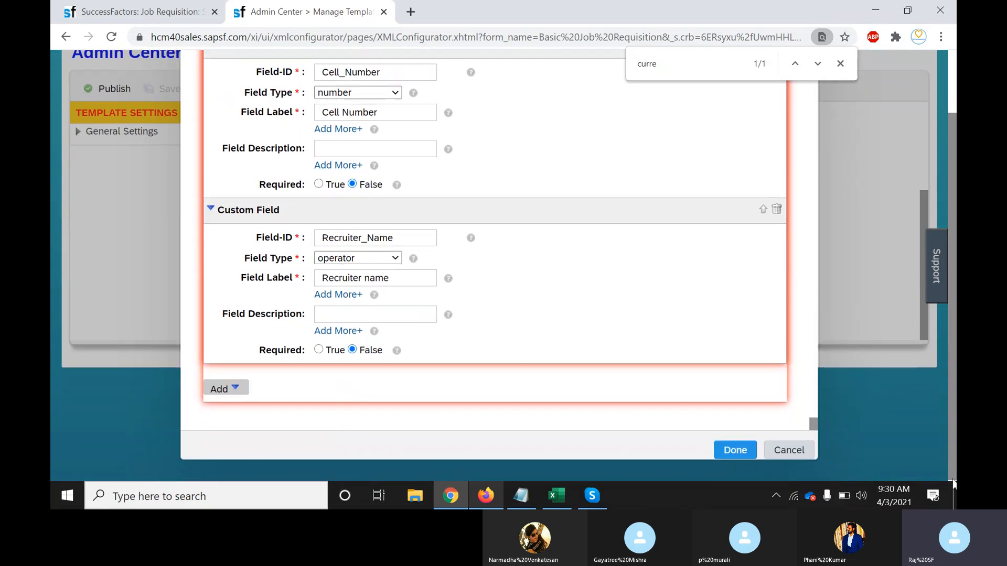
left_click(735, 449)
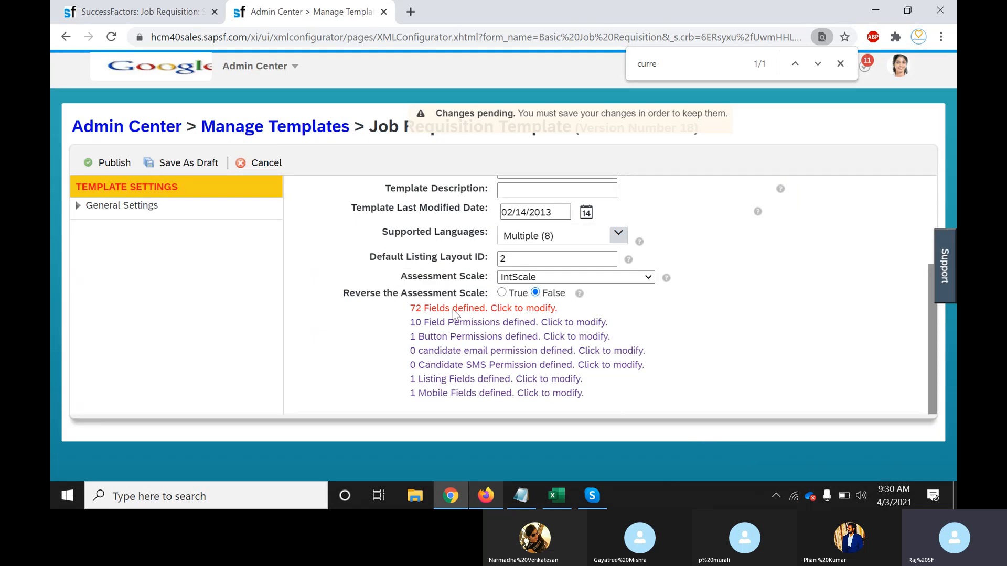
Publish the edited Job Requisition template and confirm the new version
left_click(114, 163)
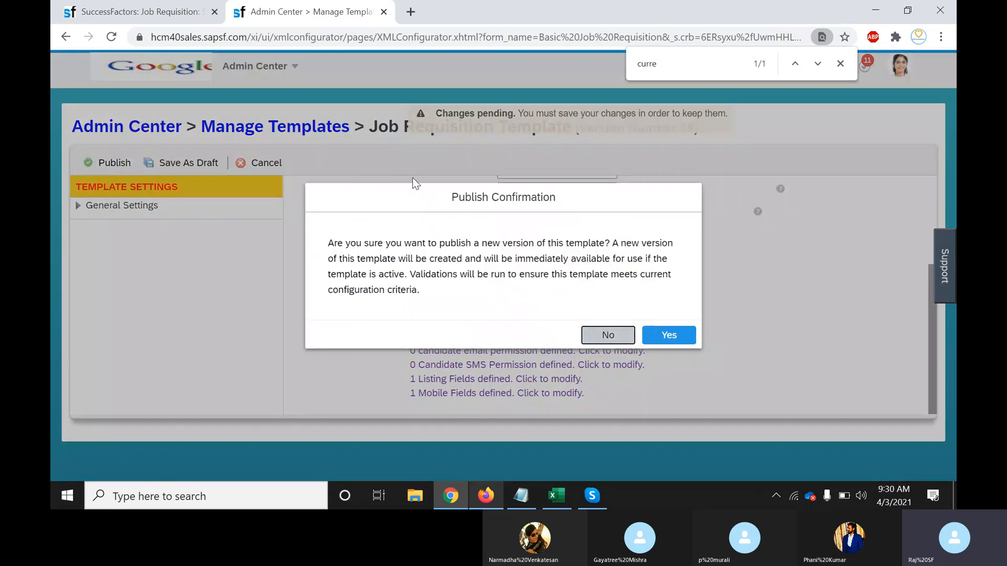
left_click(668, 336)
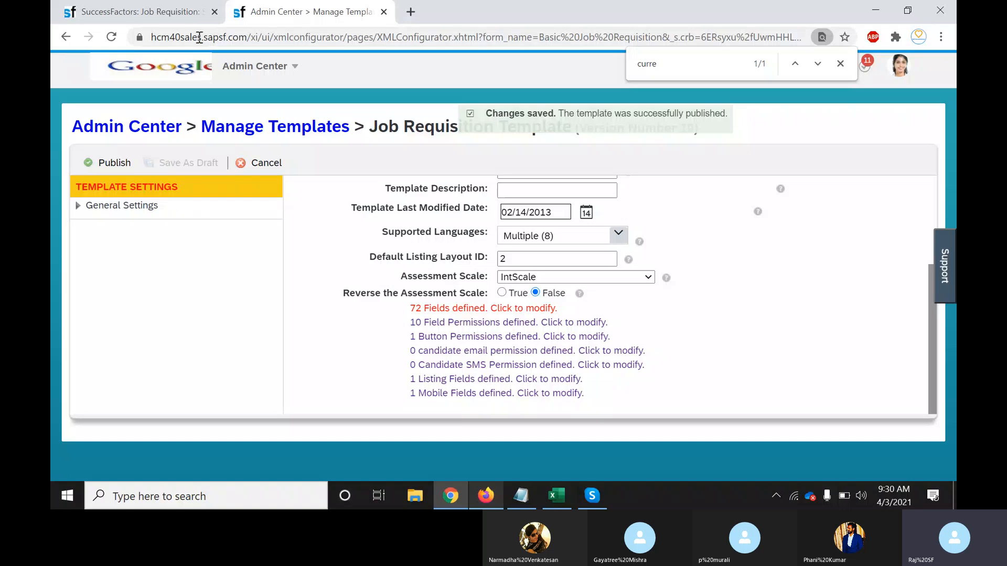
Reload requisition 2899 and search it for 'currency' to check the label, then return to the template
left_click(144, 15)
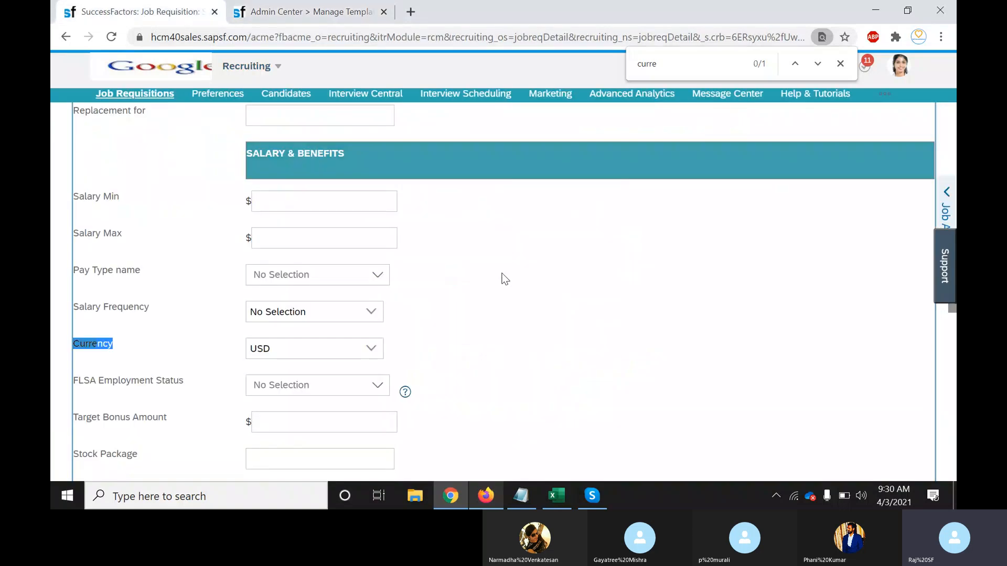
left_click(111, 36)
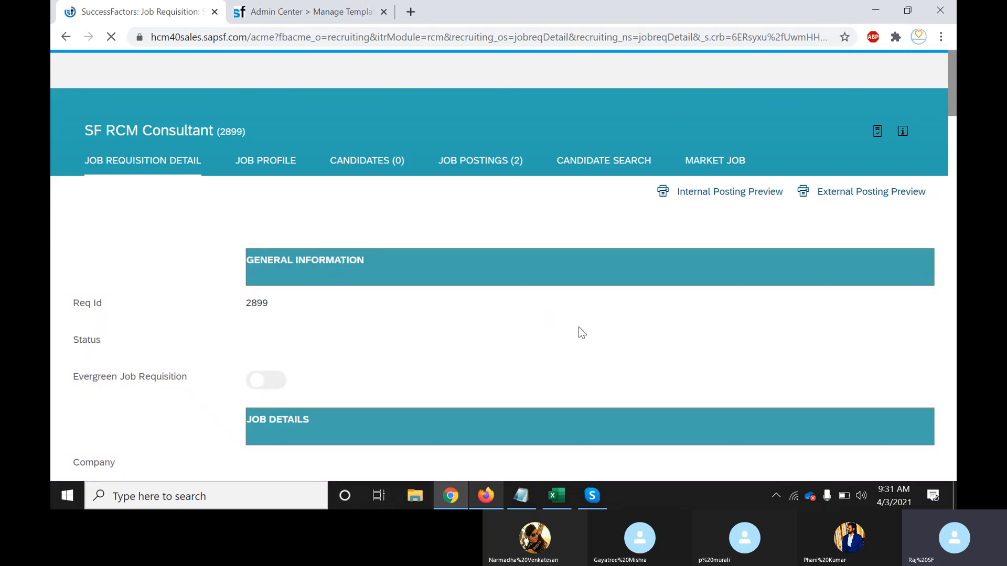
scroll(582, 330, "down", 2)
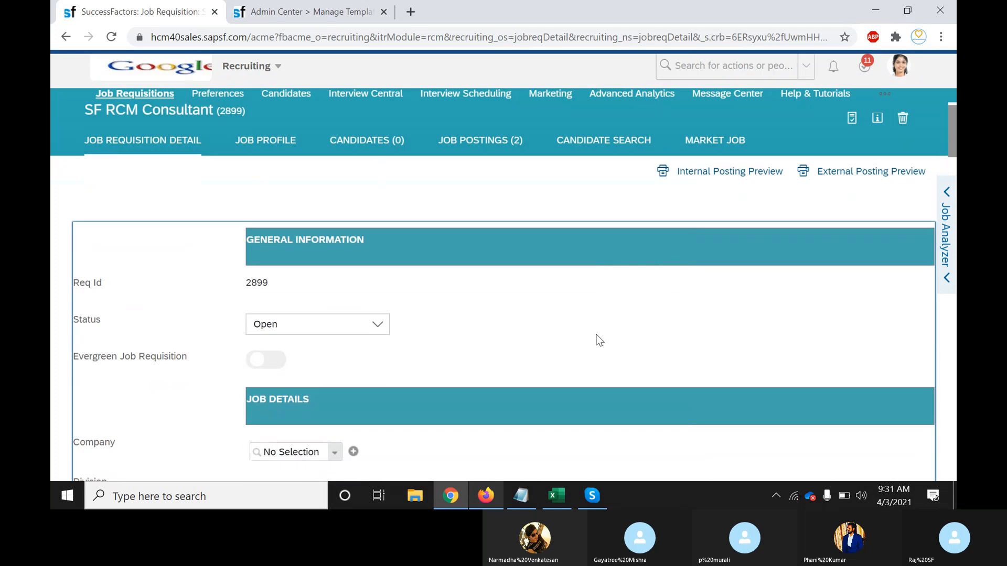
scroll(599, 340, "down", 10)
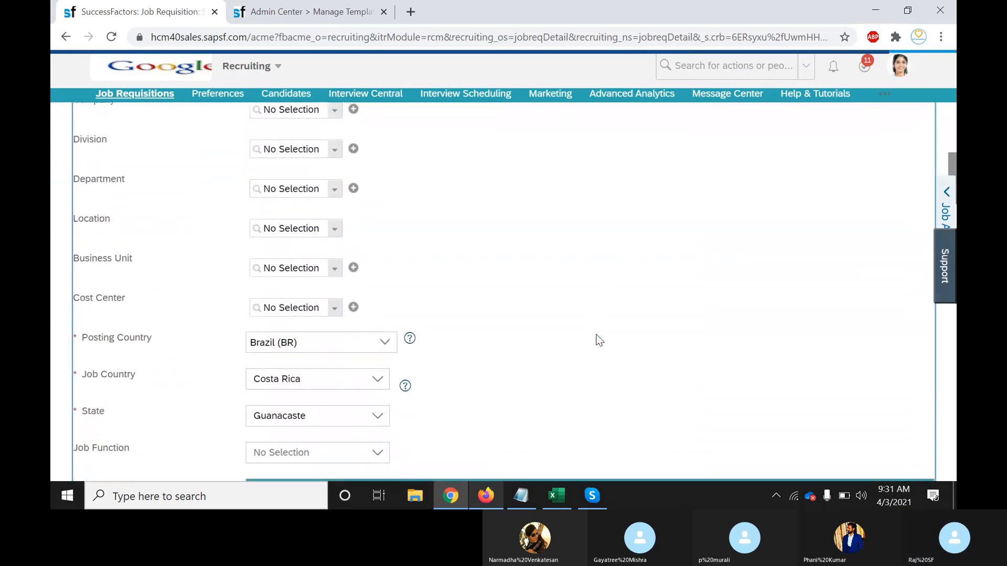
scroll(599, 340, "down", 6)
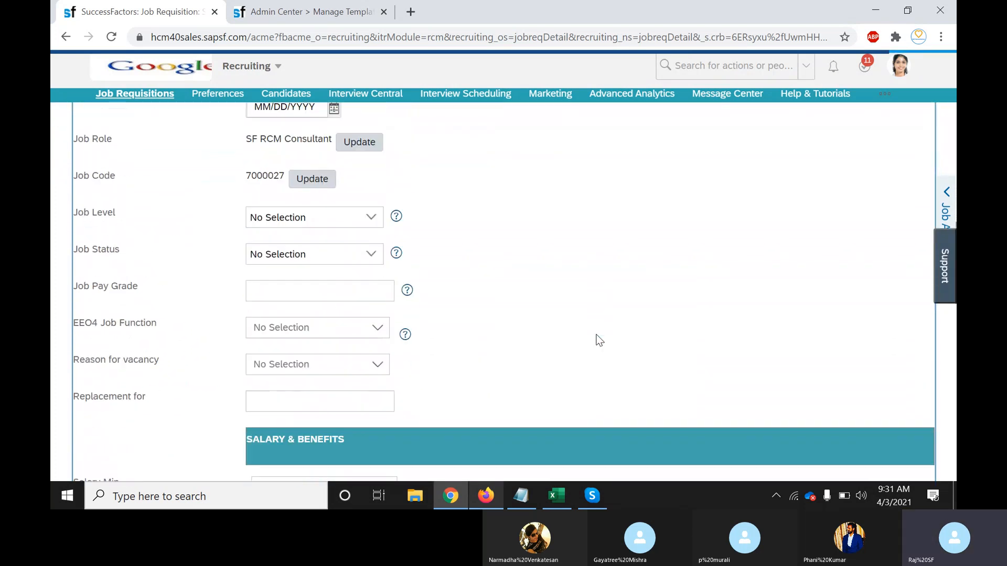
scroll(599, 341, "down", 6)
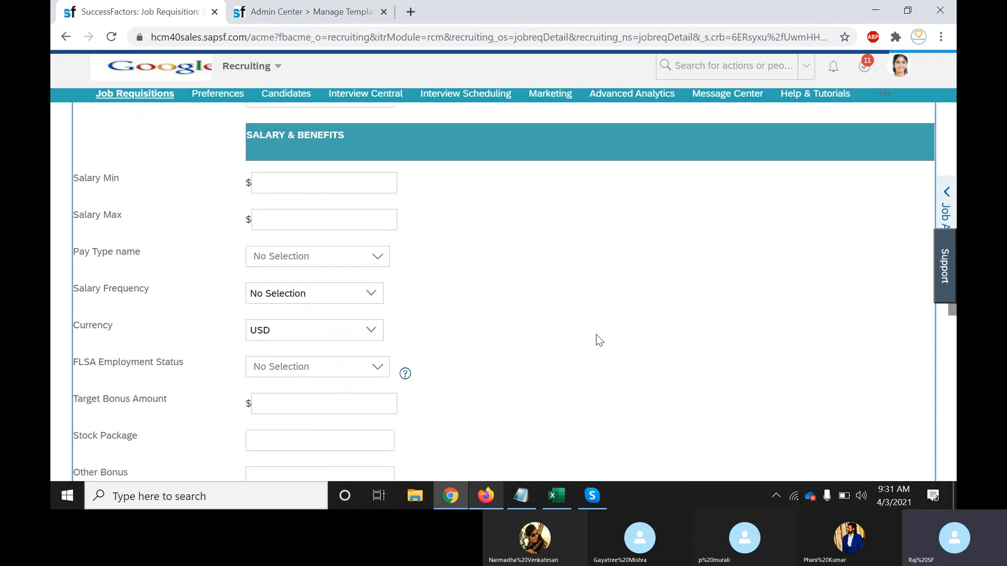
scroll(600, 340, "down", 1)
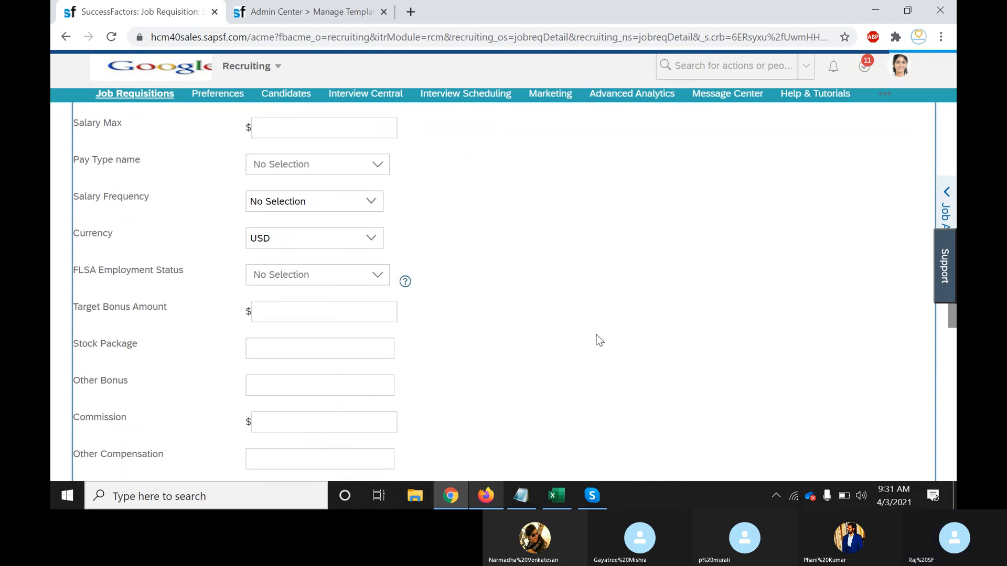
scroll(599, 341, "down", 6)
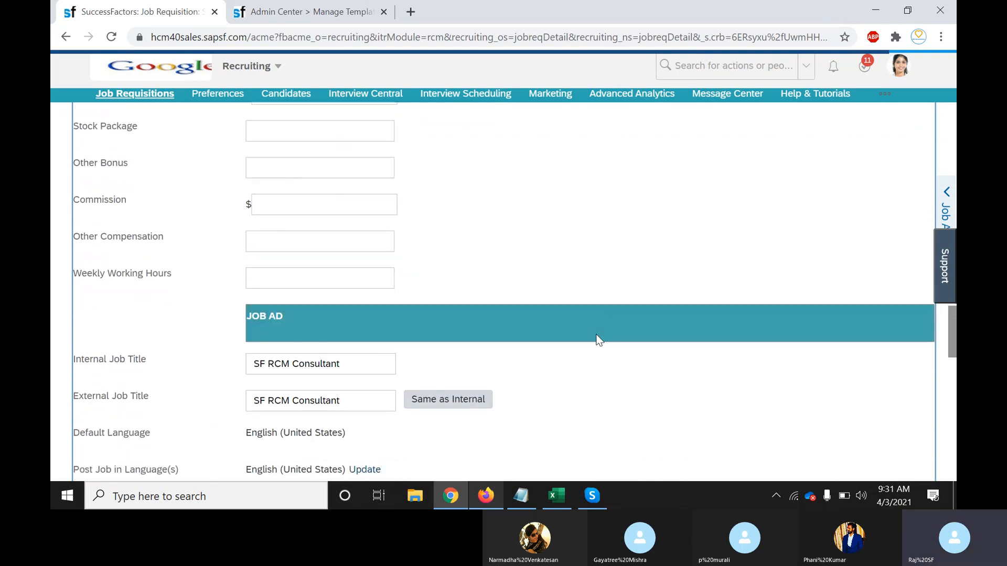
scroll(599, 340, "down", 1)
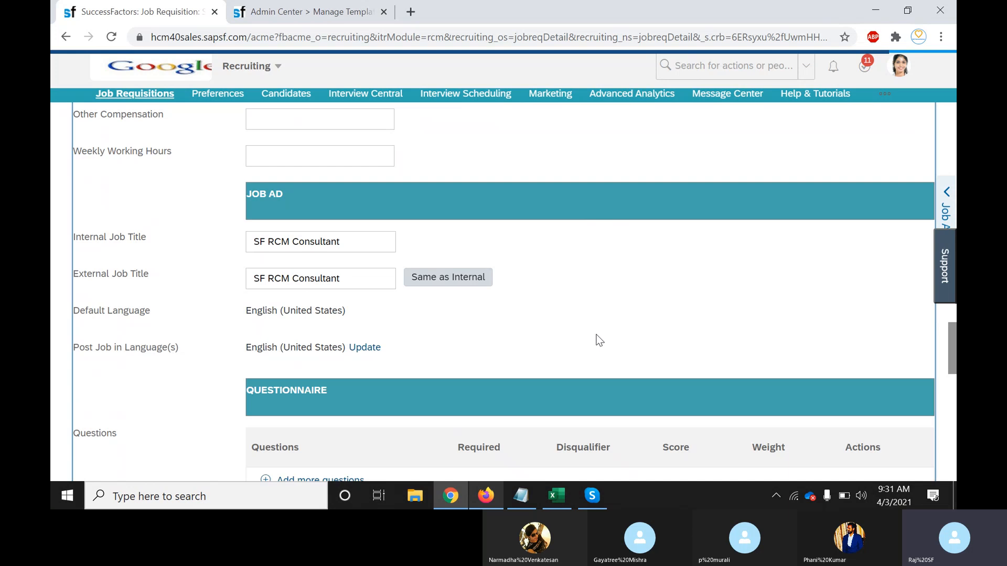
key("ctrl+f")
type("curre")
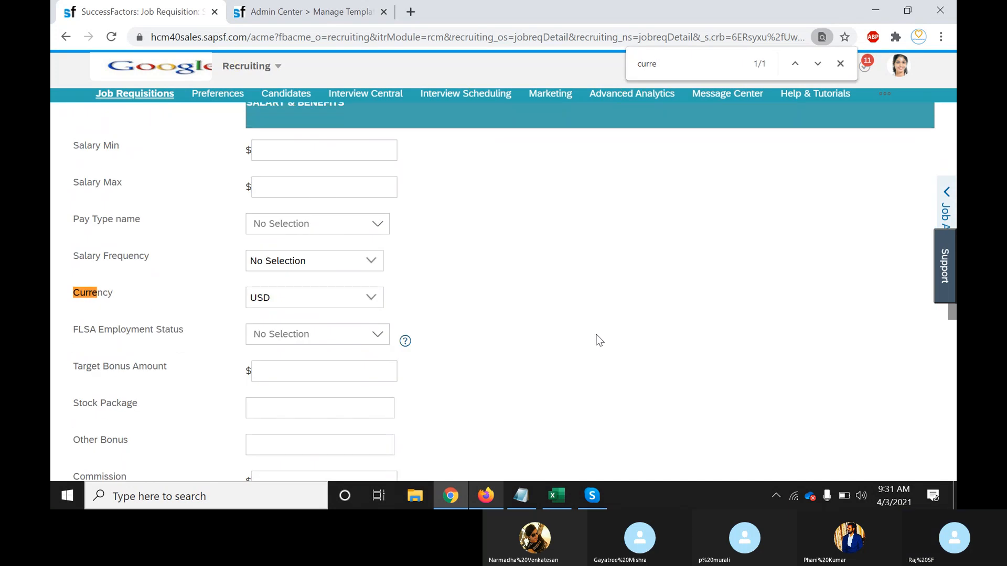
type("ncy")
left_click(320, 14)
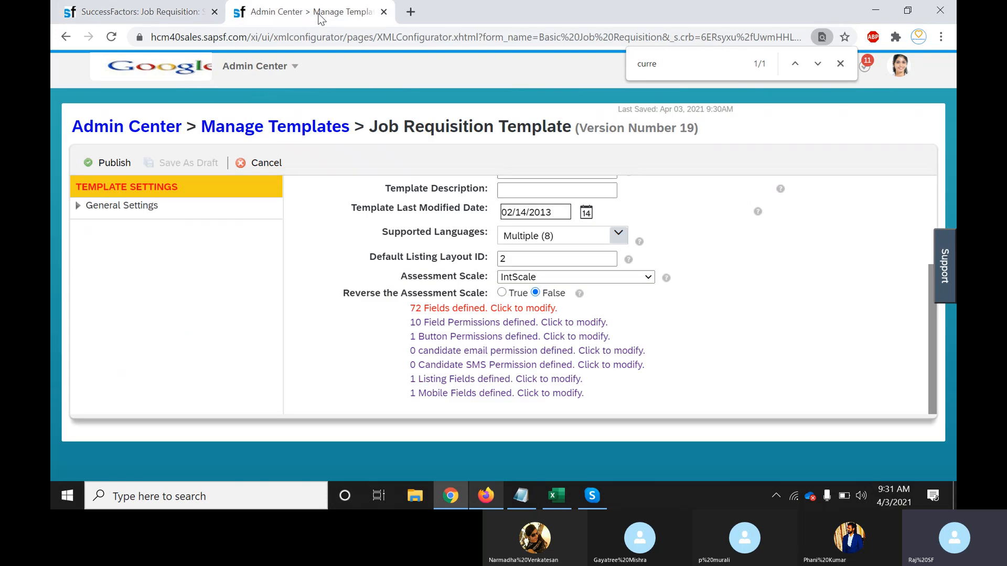
Check the Recruiters only permission's referenced fields, such as Cell_Number, City_Name and Recruiter_Name, then close
left_click(569, 325)
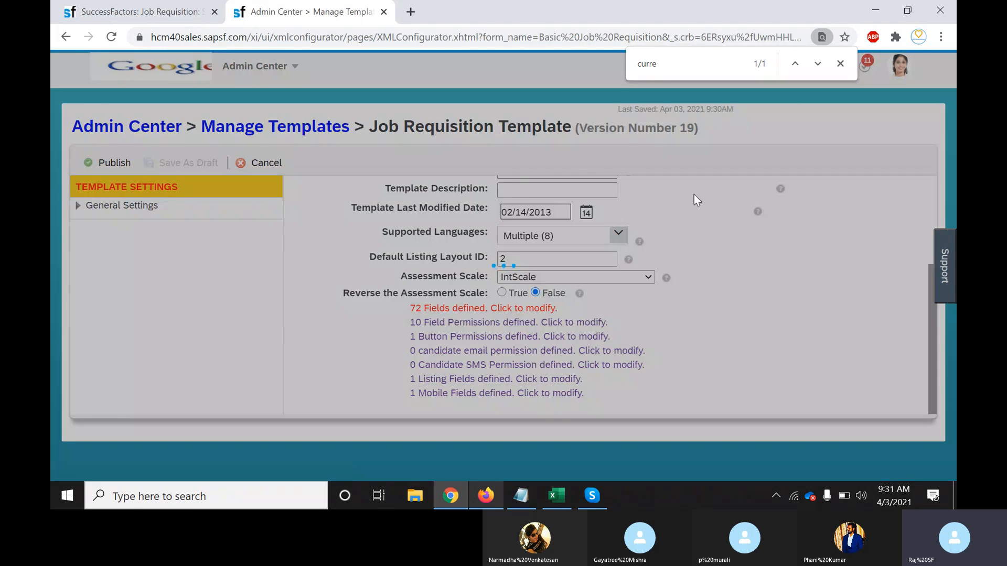
left_click(839, 63)
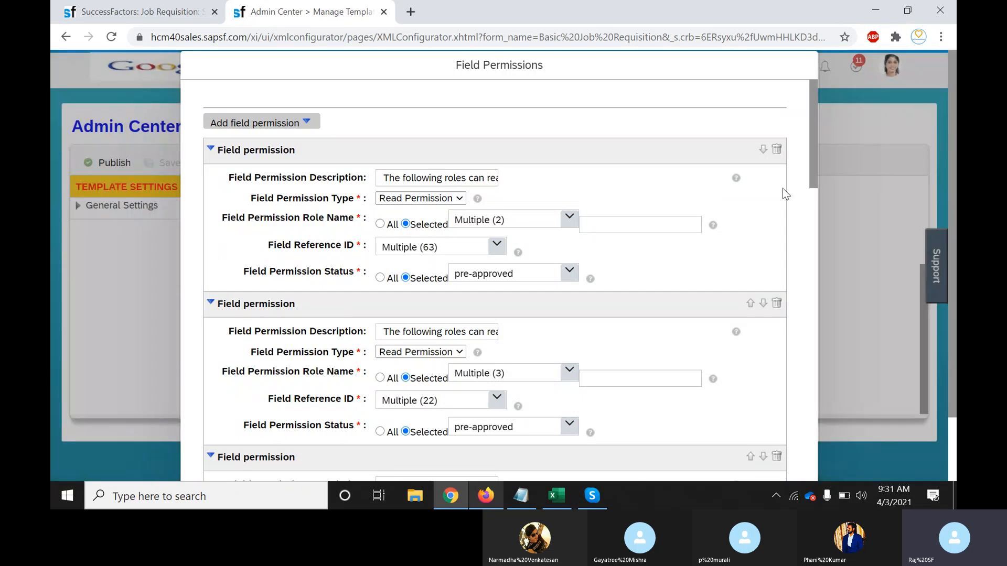
left_click_drag(814, 151, 814, 469)
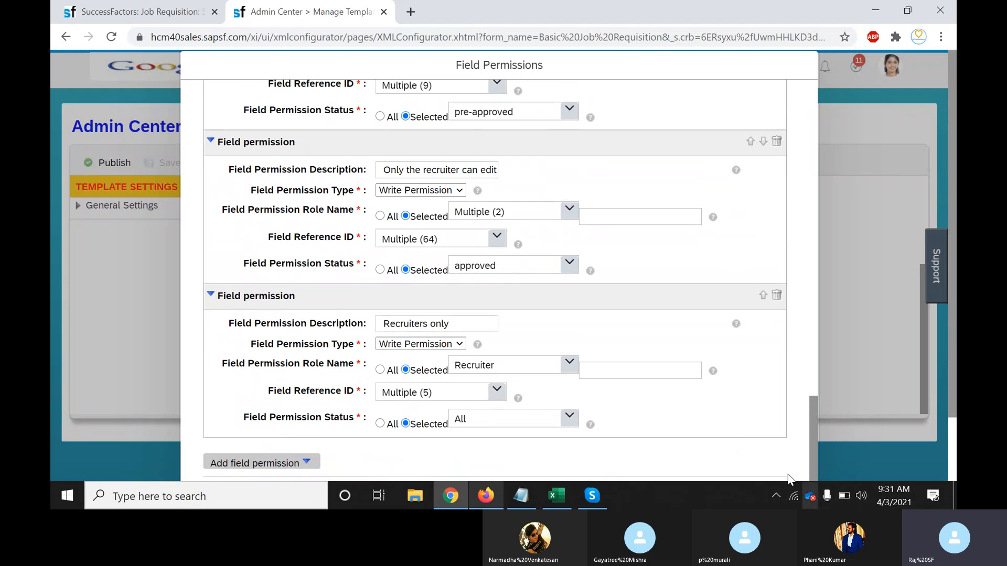
left_click(497, 394)
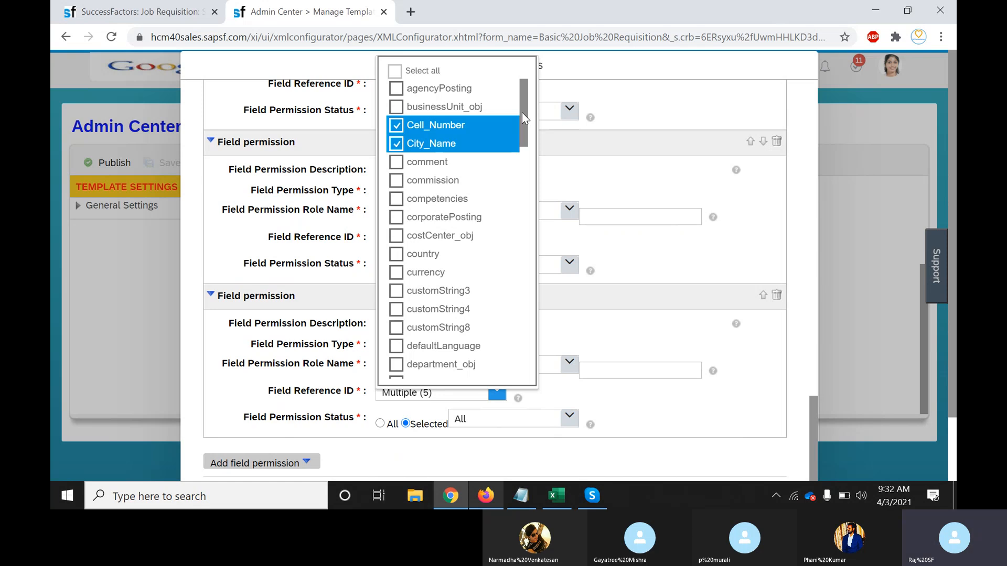
mouse_move(521, 112)
left_mouse_down()
mouse_move(527, 312)
mouse_move(529, 124)
left_mouse_up()
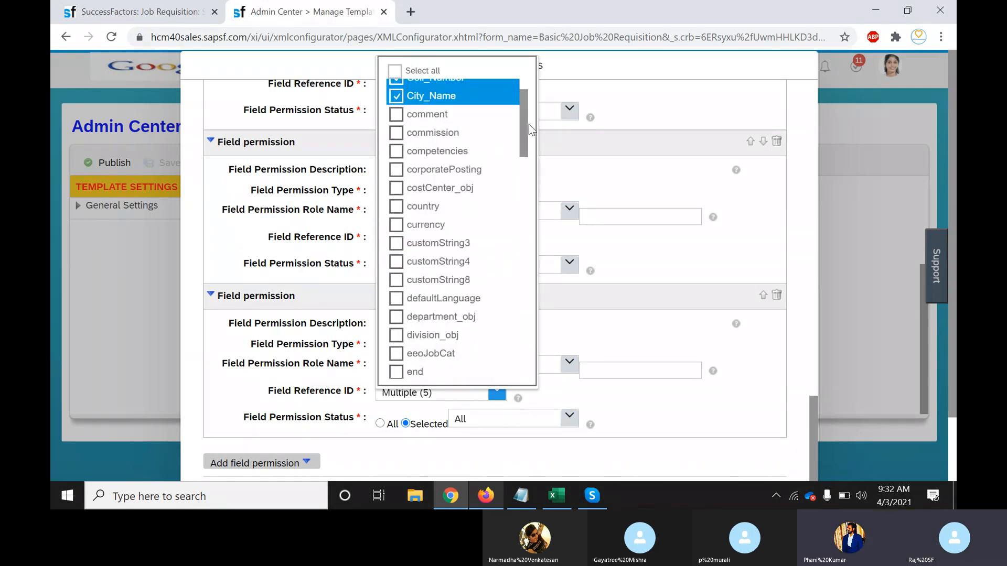
left_click(778, 418)
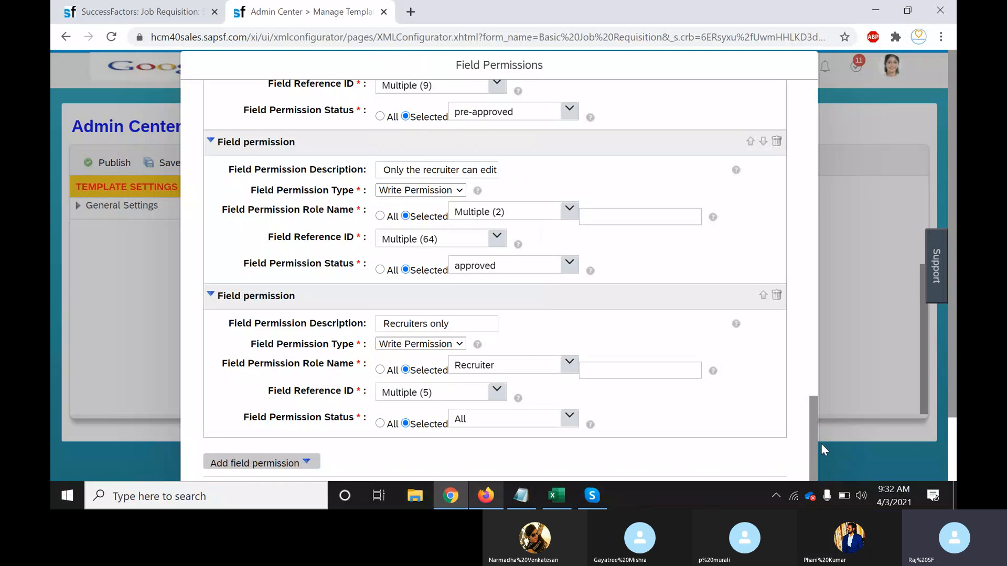
left_click_drag(813, 391, 779, 396)
key("Escape")
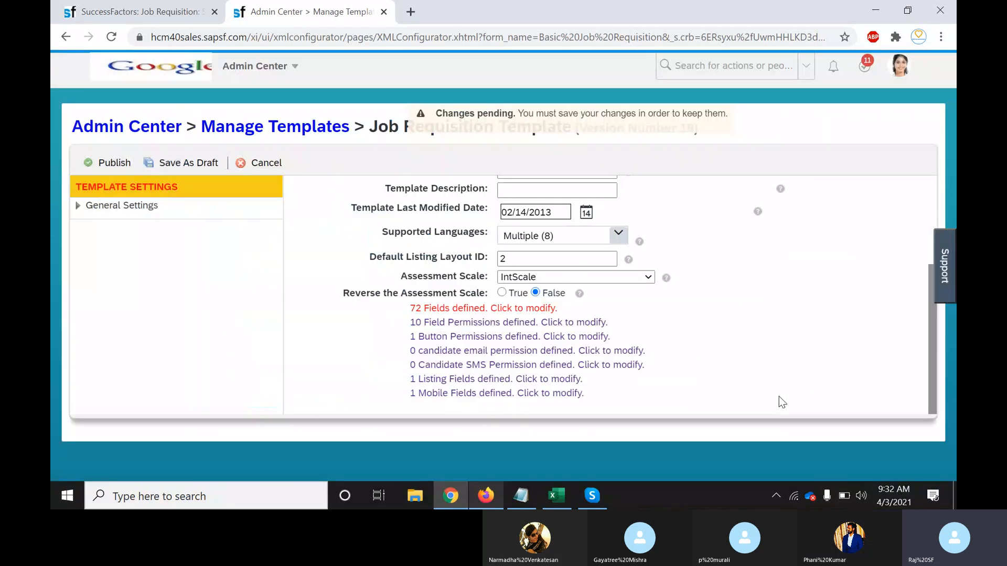
Find the currency field in the 72 field definitions and open its Configure New Labels dialog
left_click(534, 310)
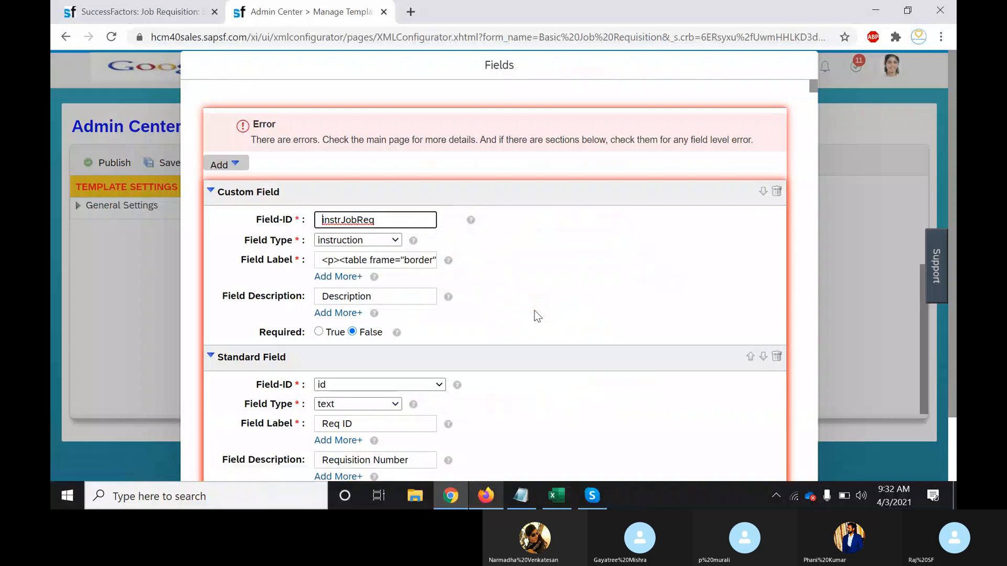
left_click(685, 285)
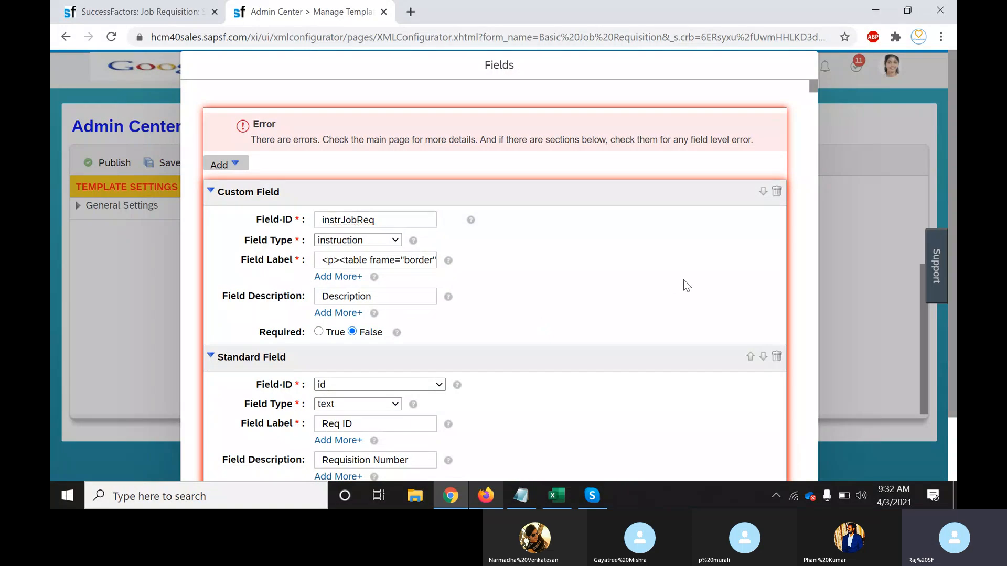
key("ctrl+f")
type("c")
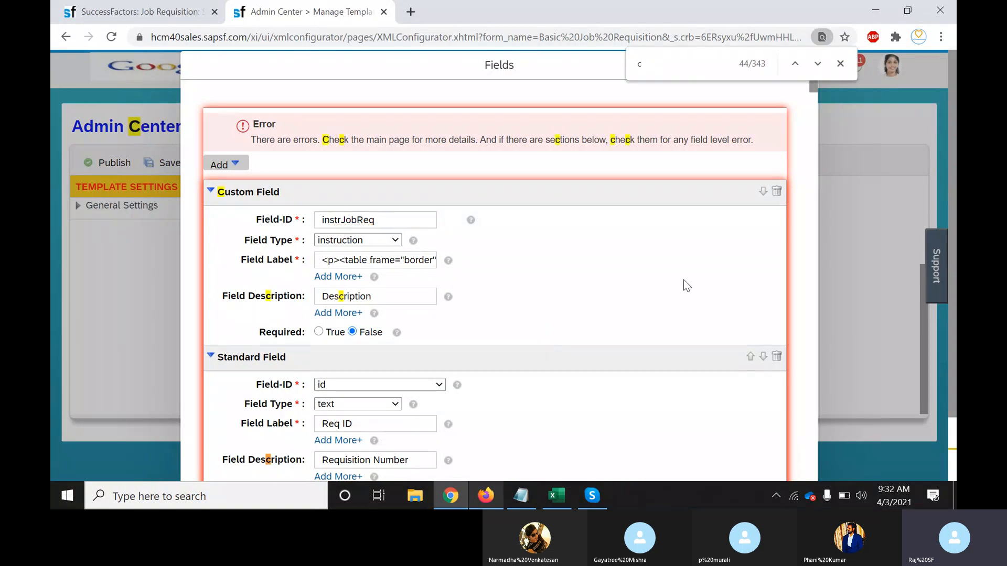
type("urrency")
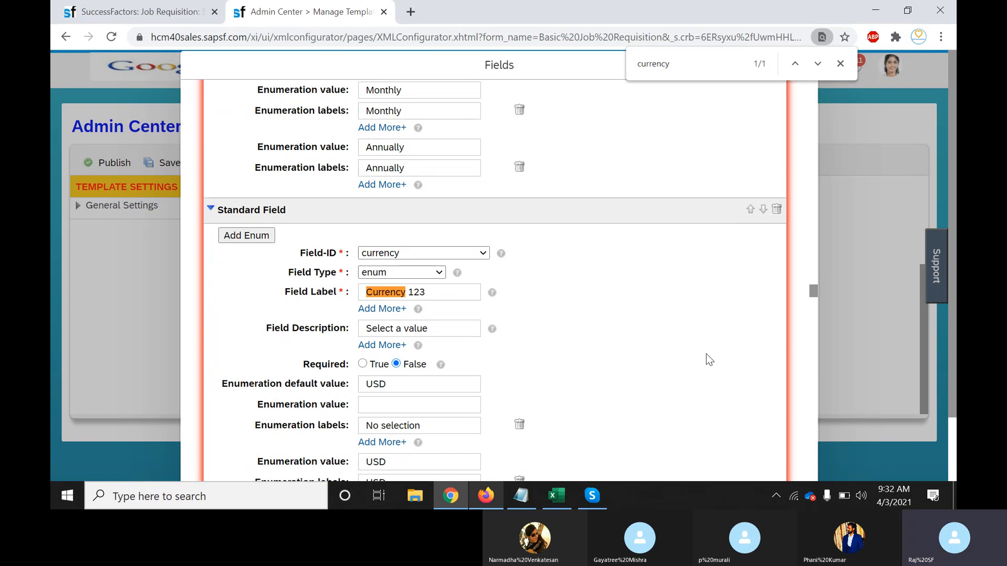
scroll(708, 358, "down", 1)
scroll(705, 354, "down", 2)
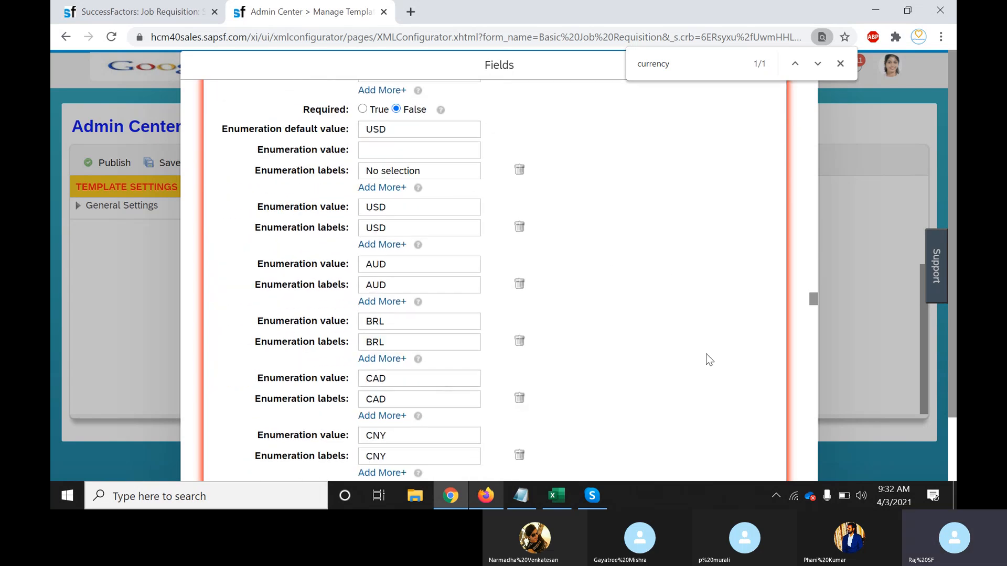
scroll(705, 354, "up", 2)
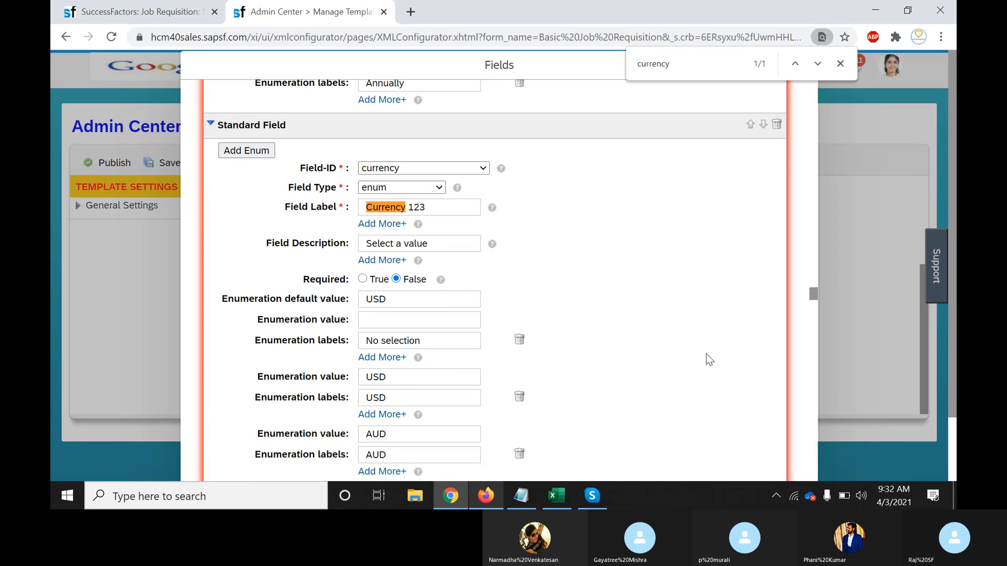
scroll(705, 354, "down", 5)
scroll(706, 354, "up", 4)
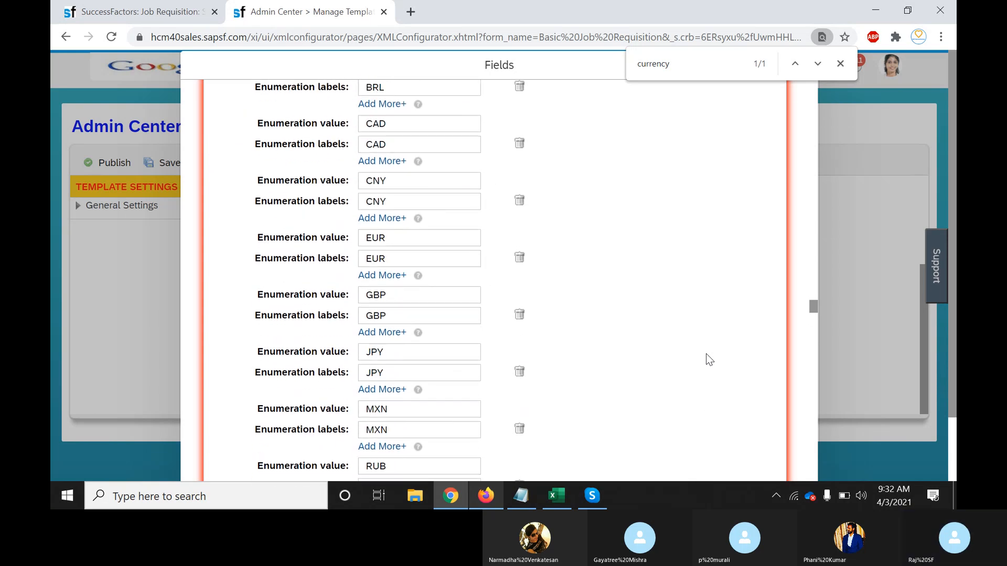
scroll(706, 353, "up", 4)
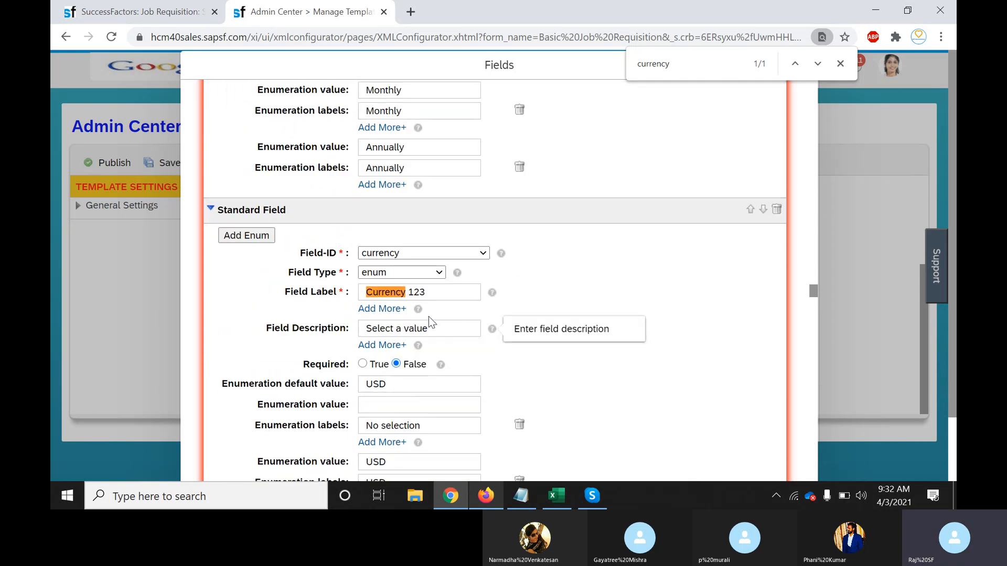
left_click(380, 310)
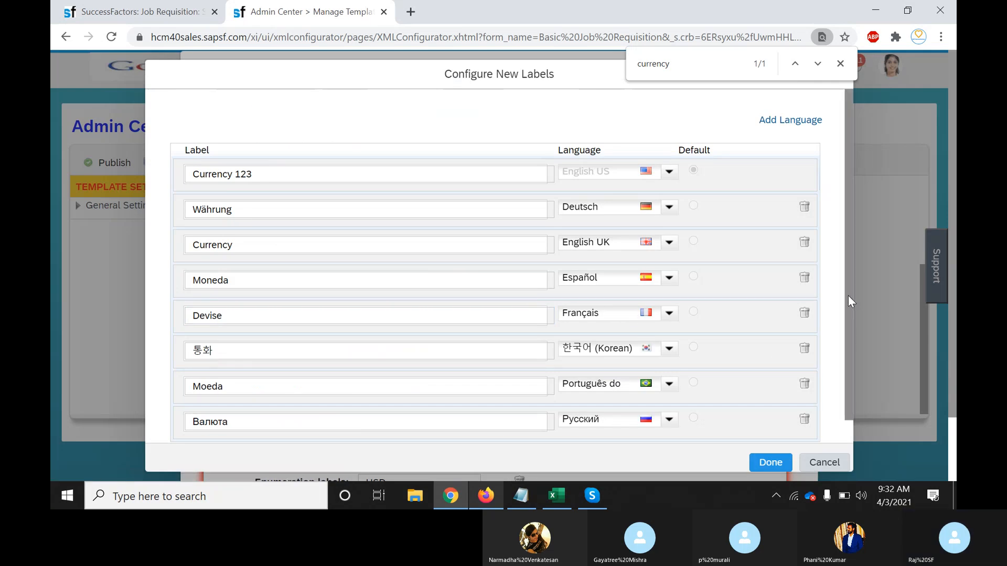
Change the English UK currency label to 'Currency 123' and confirm the labels
scroll(848, 296, "down", 1)
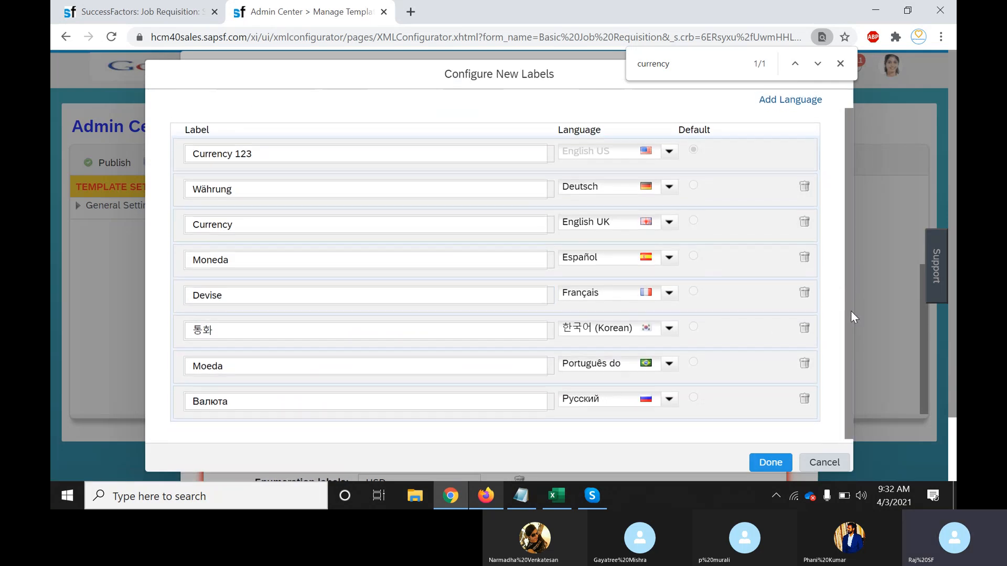
scroll(851, 299, "up", 1)
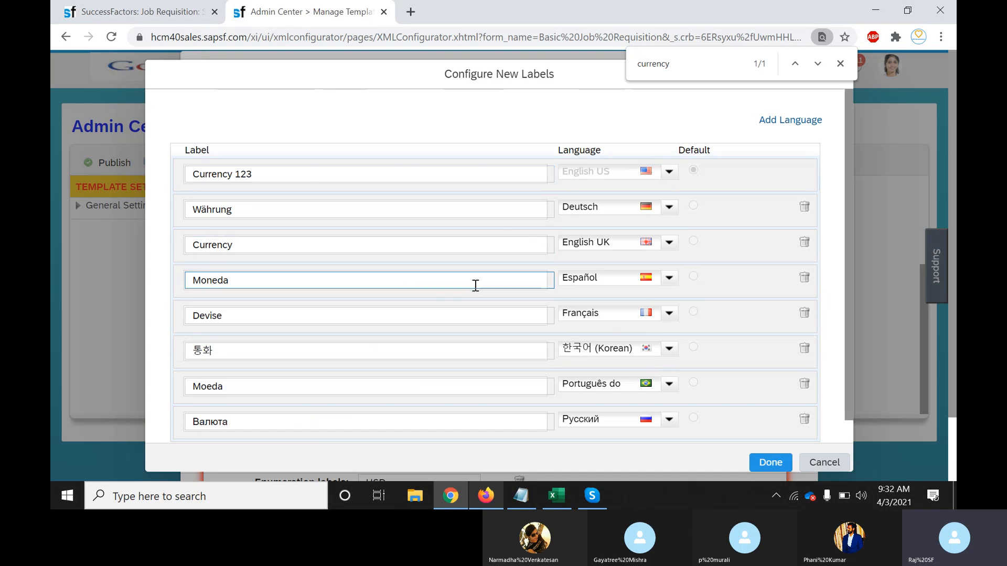
left_click(373, 252)
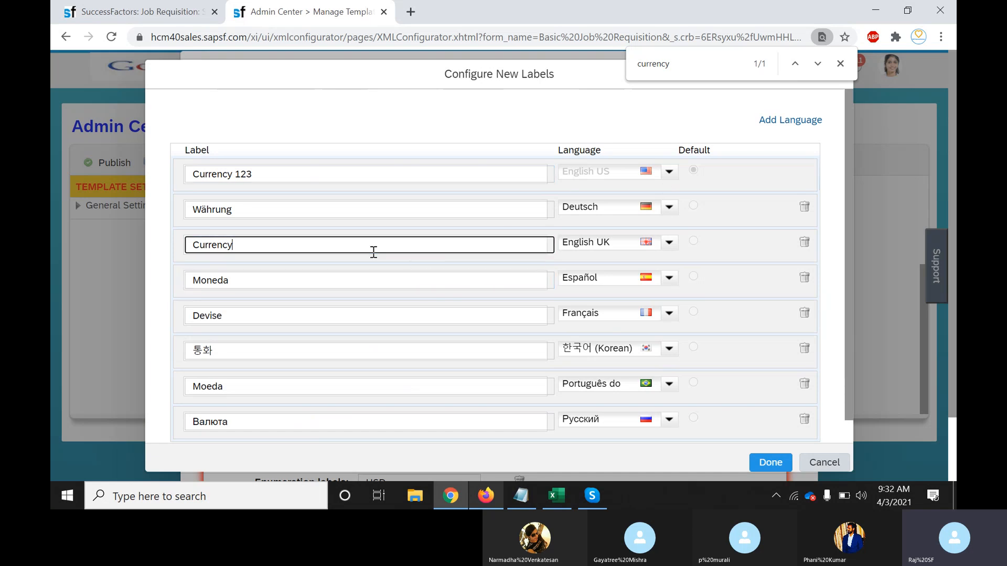
type("123")
scroll(850, 294, "down", 2)
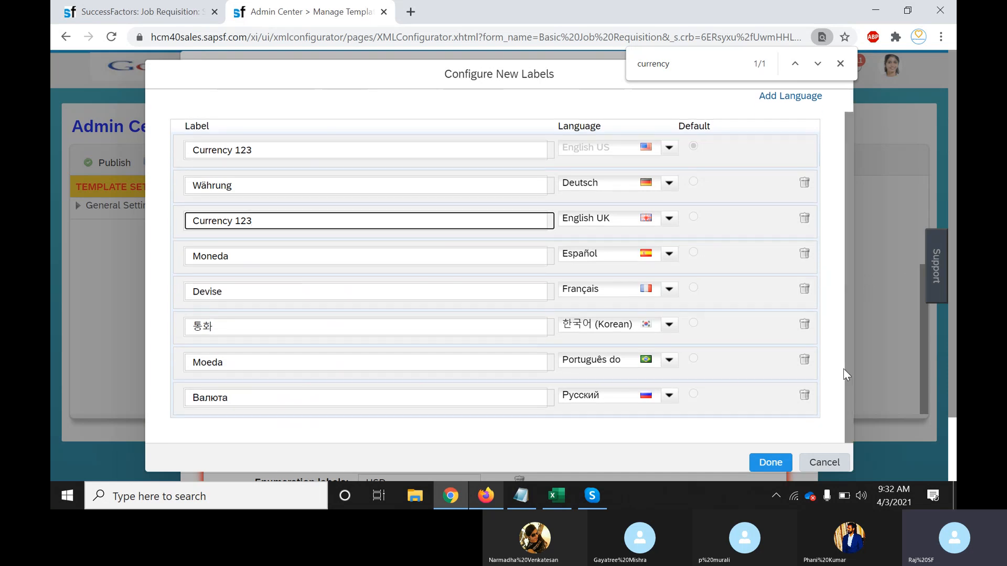
left_click(769, 464)
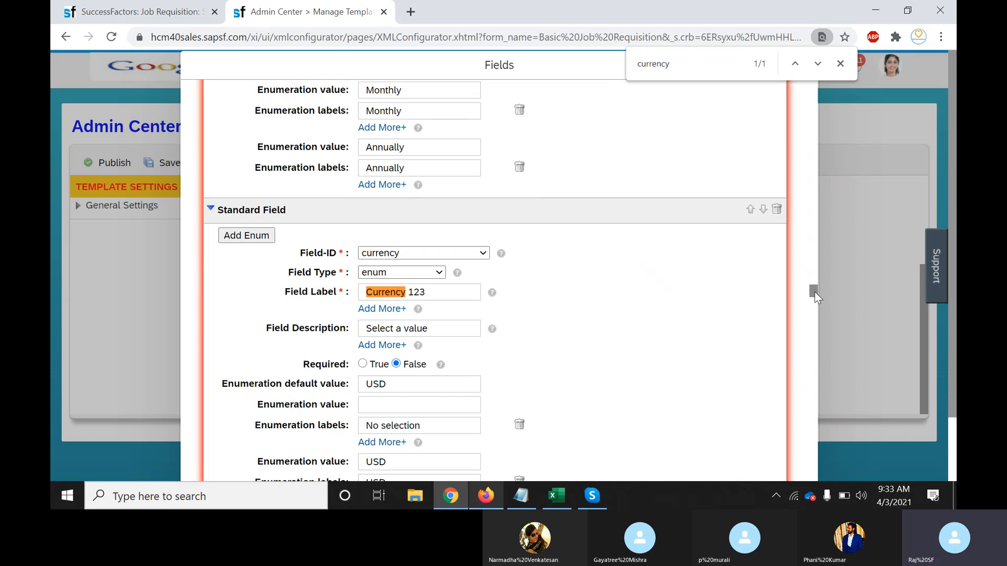
Relabel fields as 'Job Code 123' and 'Job Role 123', then close the field list
left_click_drag(814, 291, 817, 234)
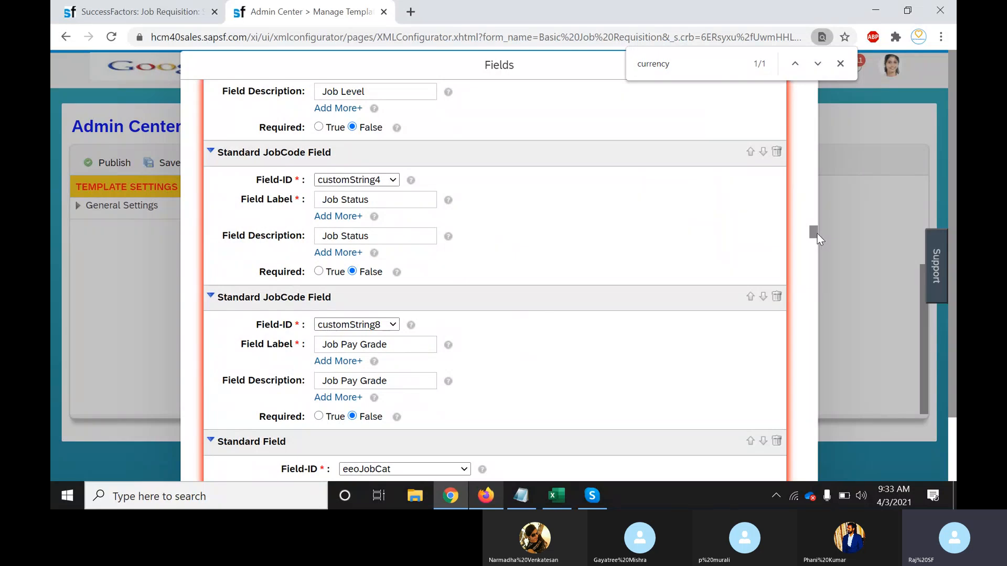
left_click_drag(817, 234, 815, 221)
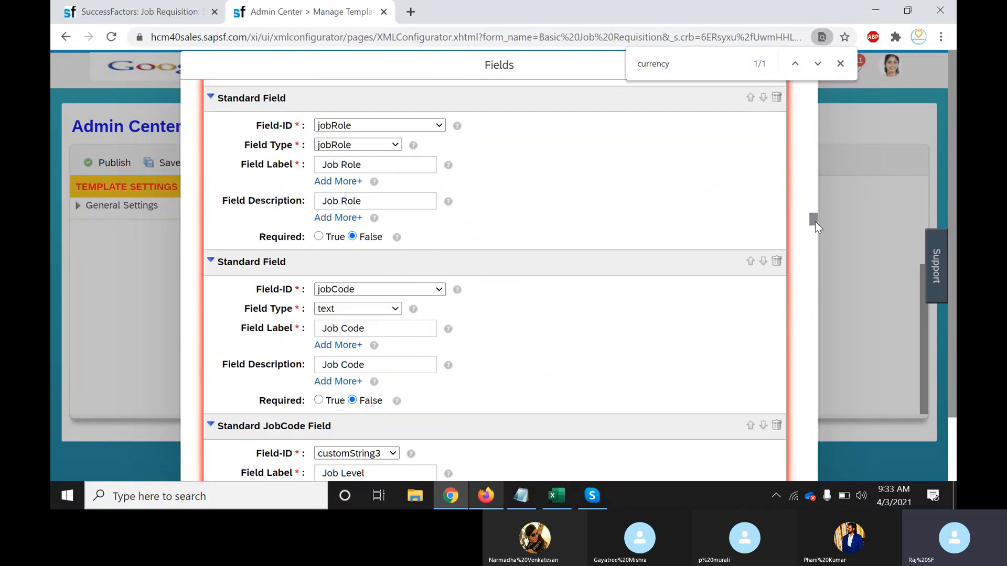
mouse_move(372, 344)
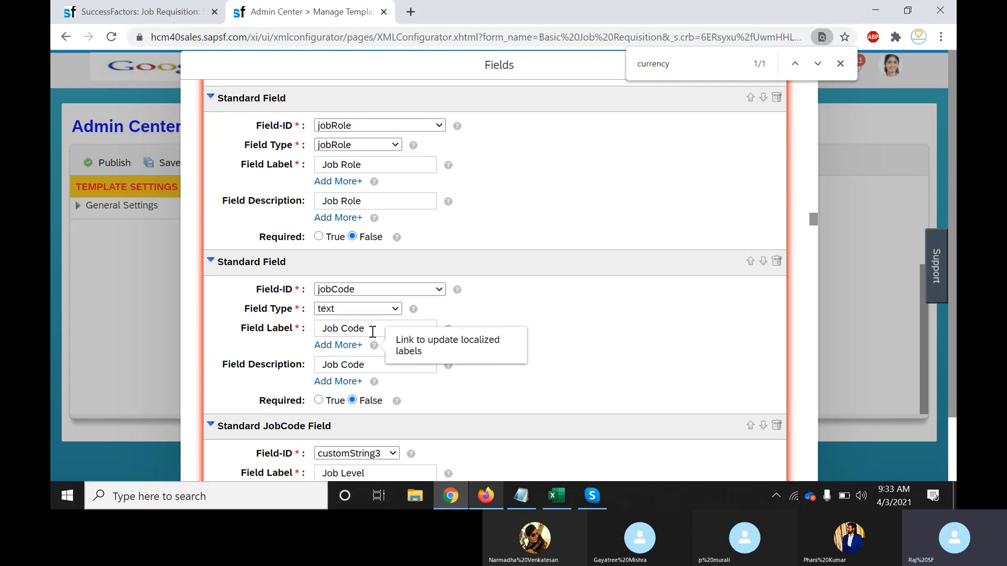
left_click_drag(375, 332, 605, 340)
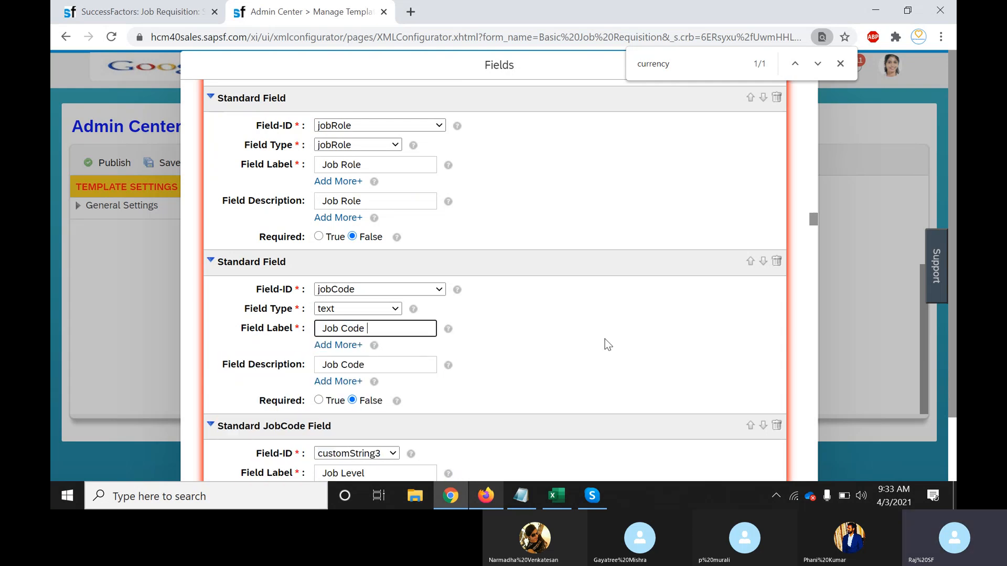
type("123")
left_click(382, 164)
type("12")
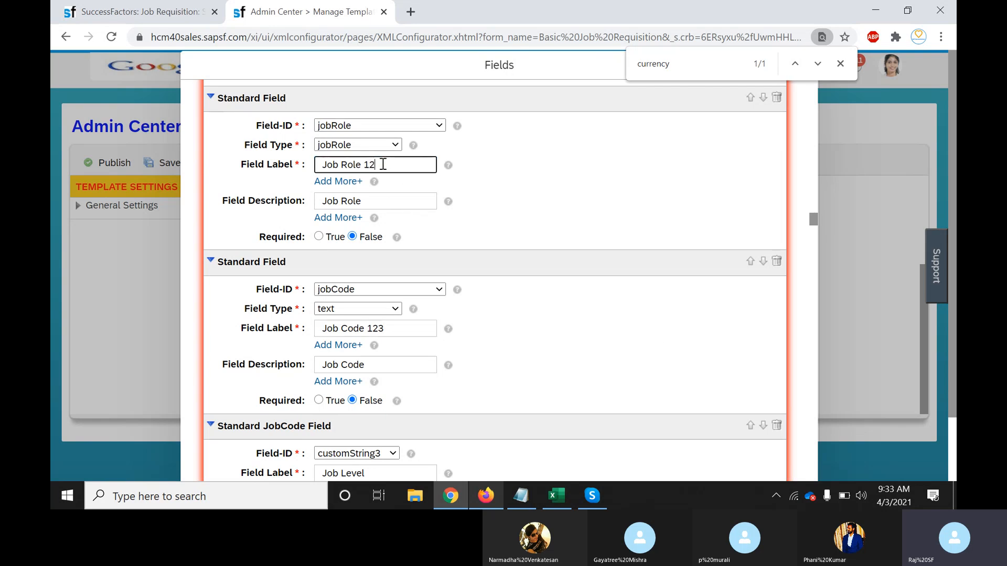
type("3")
left_click_drag(811, 221, 953, 474)
left_click(744, 447)
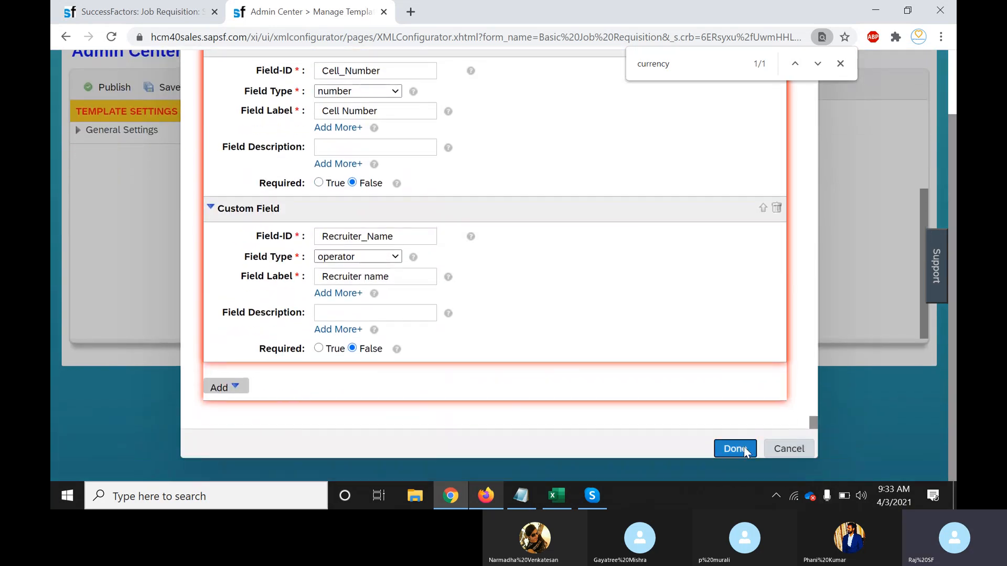
left_click(749, 447)
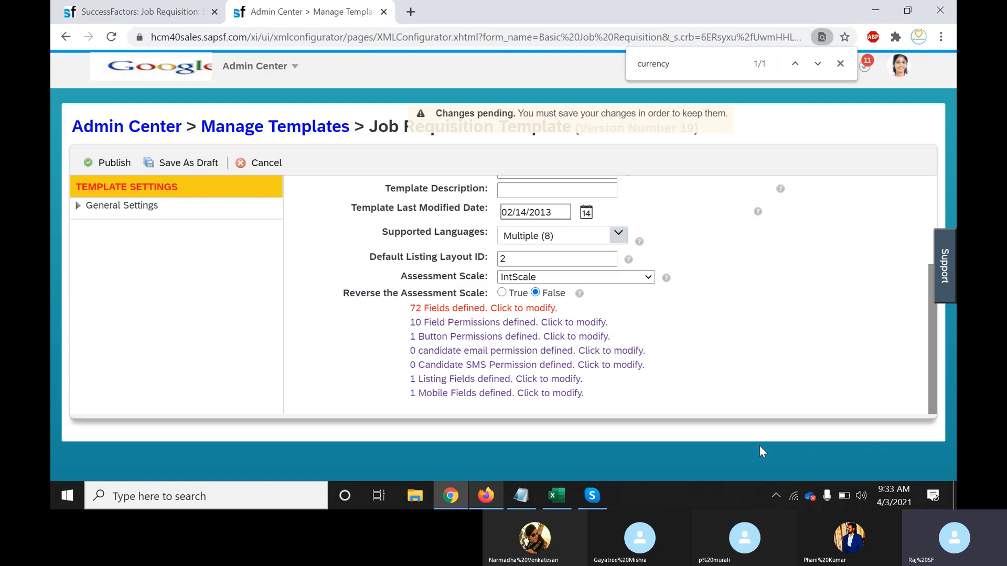
left_click(577, 323)
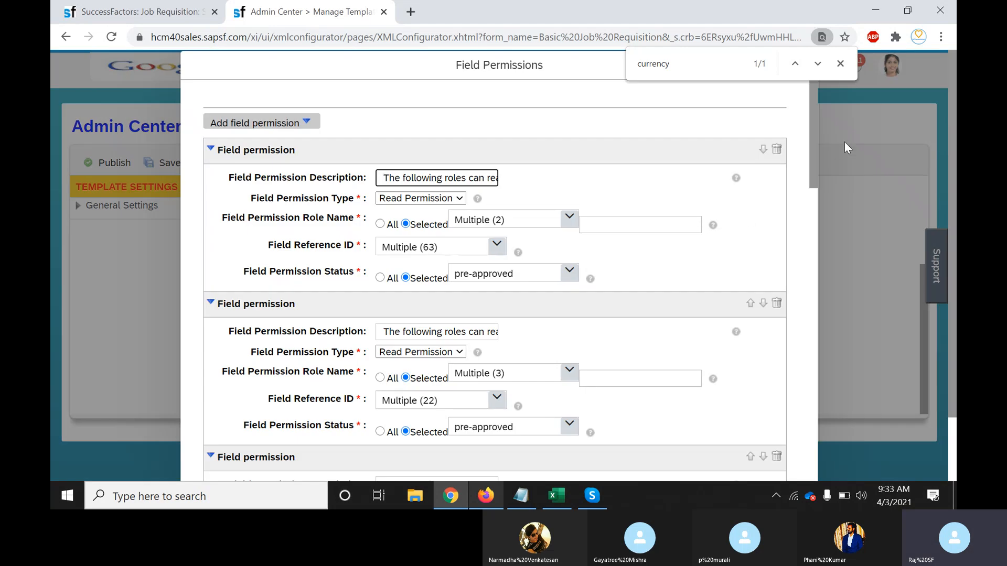
left_click(814, 140)
left_click_drag(814, 140, 816, 455)
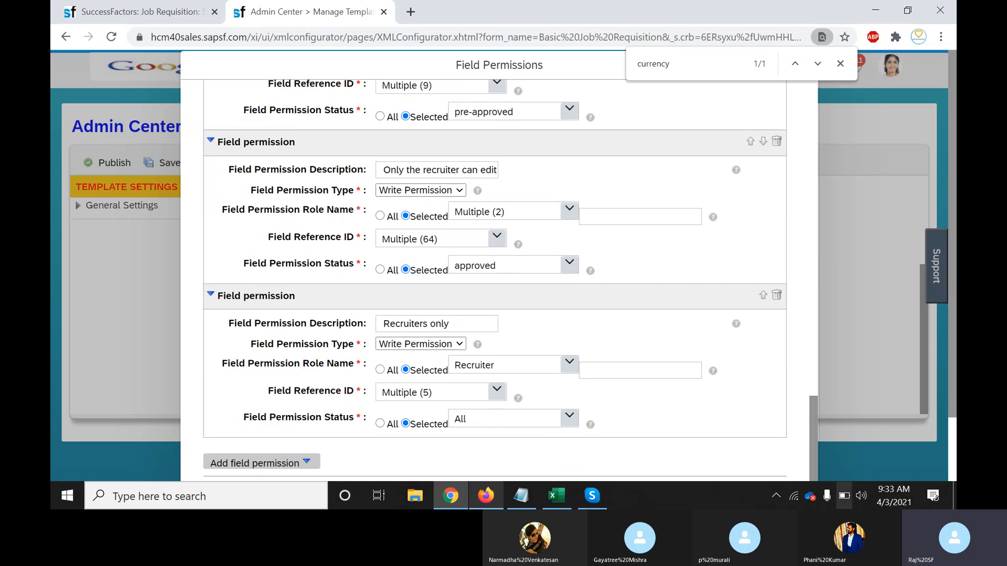
left_click(496, 397)
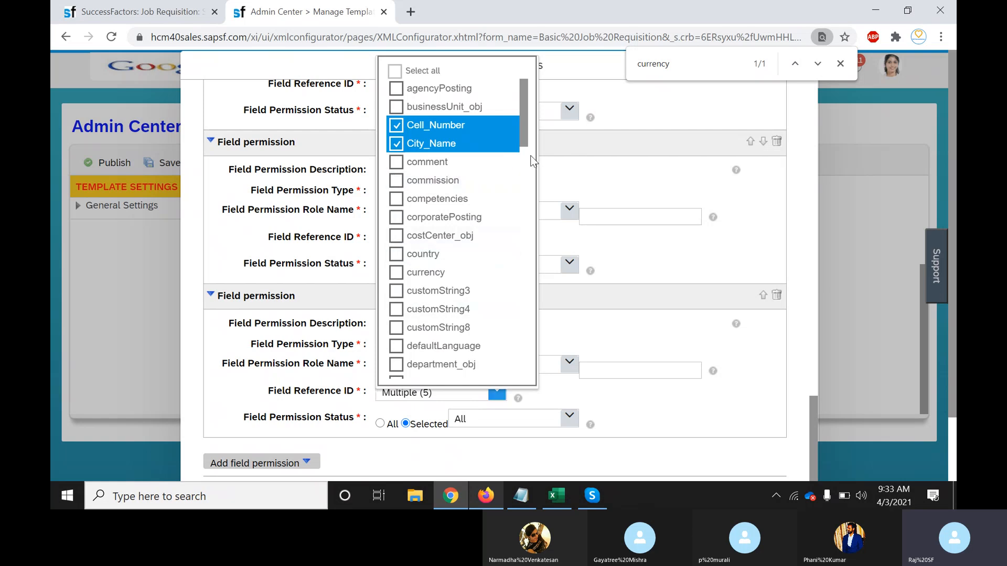
left_click_drag(522, 105, 522, 264)
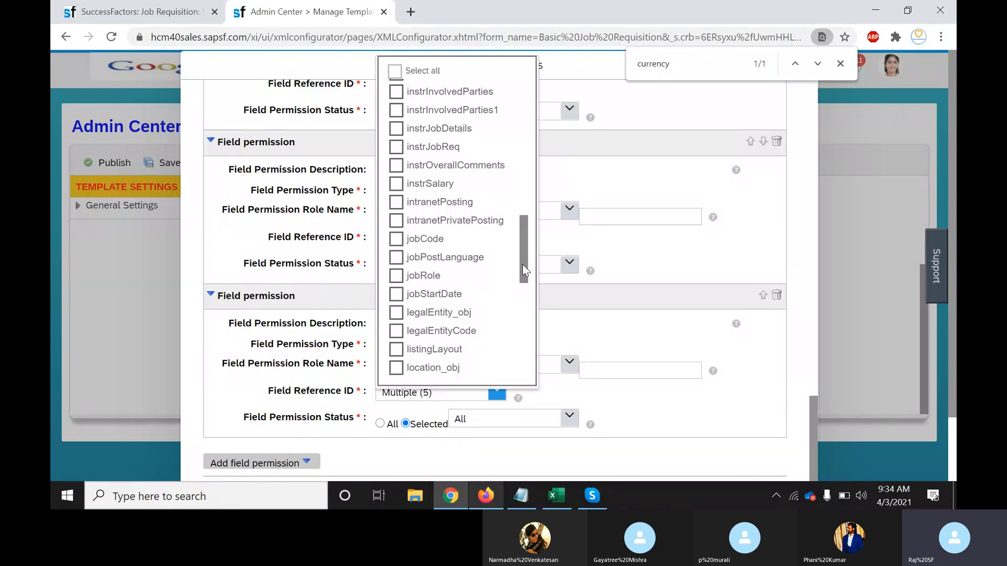
left_click(862, 381)
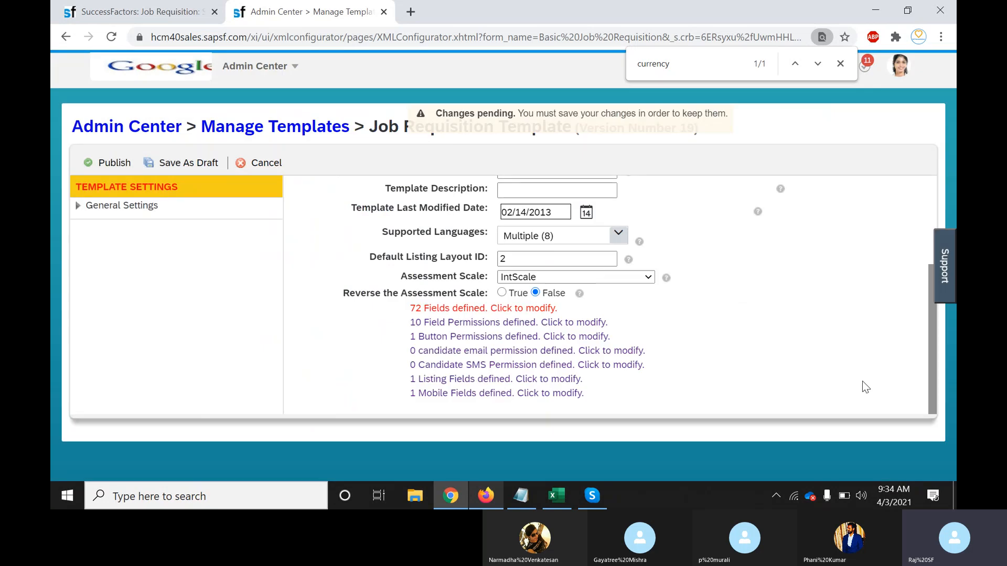
Publish the template as version 20 and go back to the Manage Templates overview
left_click(107, 164)
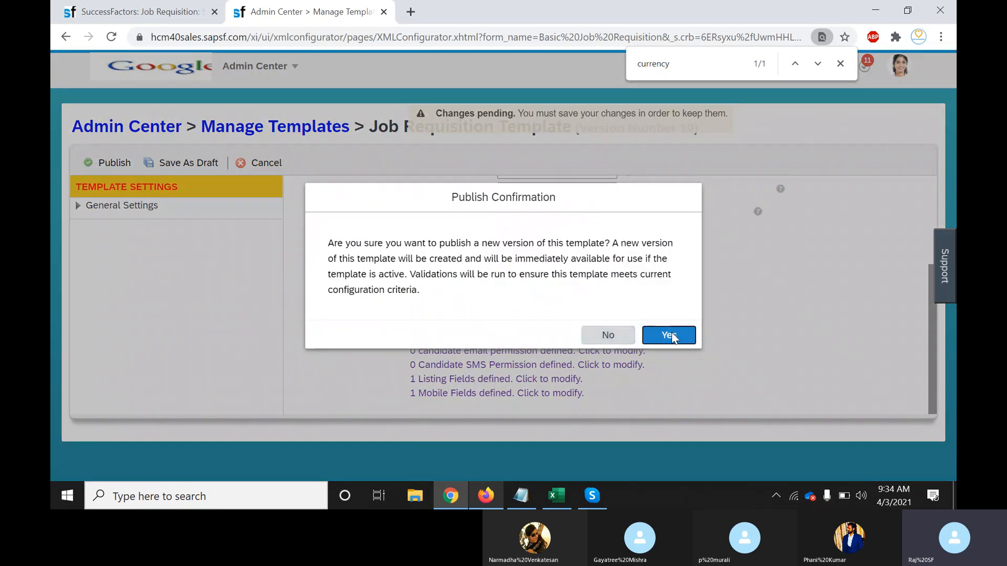
left_click(672, 335)
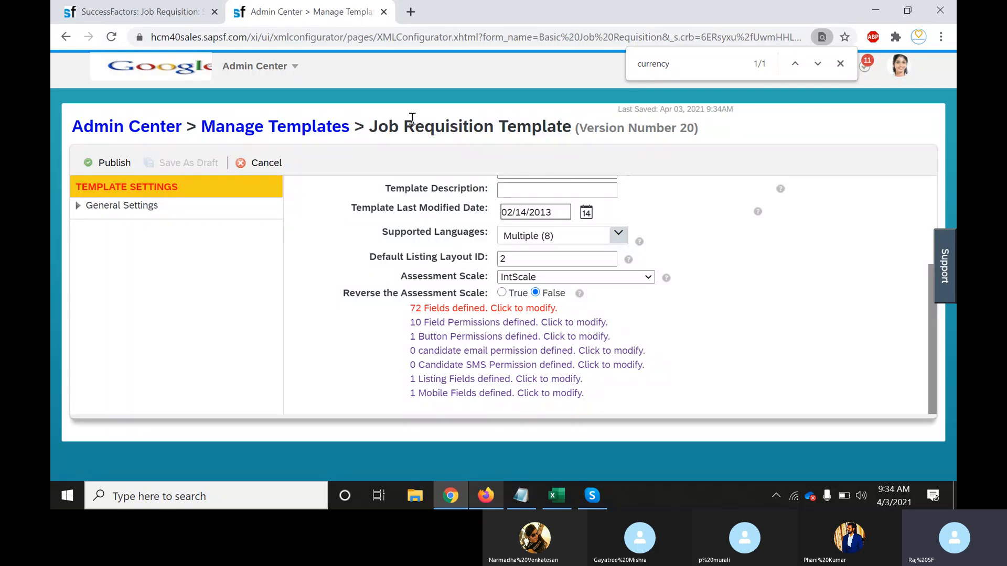
left_click(277, 129)
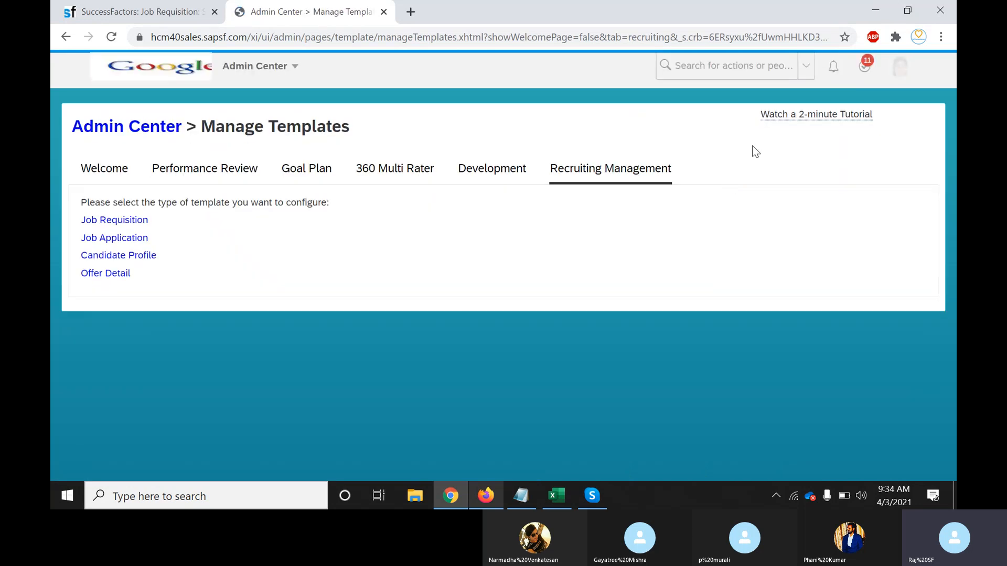
Open the version 20 Basic Job Requisition template and display its 10 field permissions
left_click(131, 224)
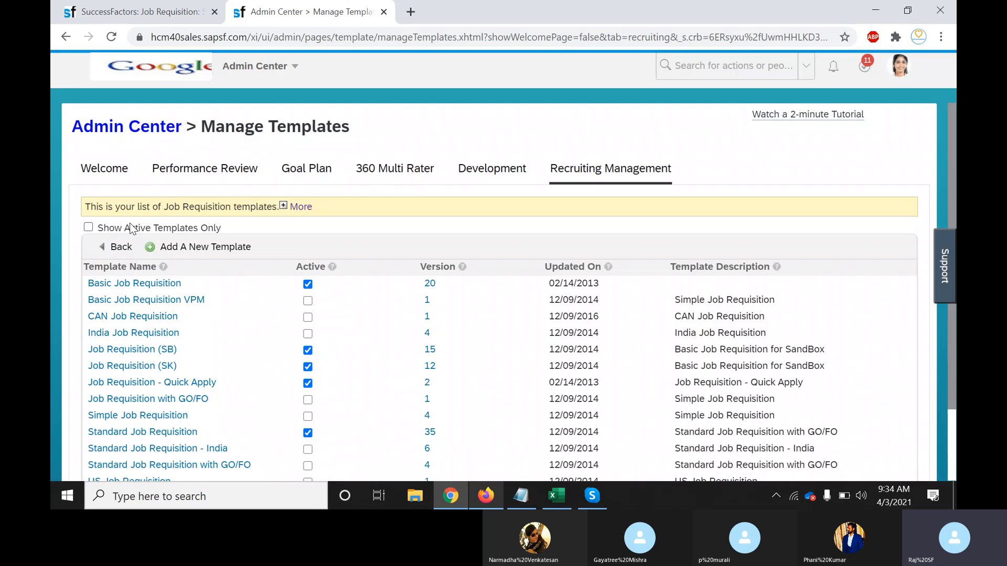
left_click(171, 286)
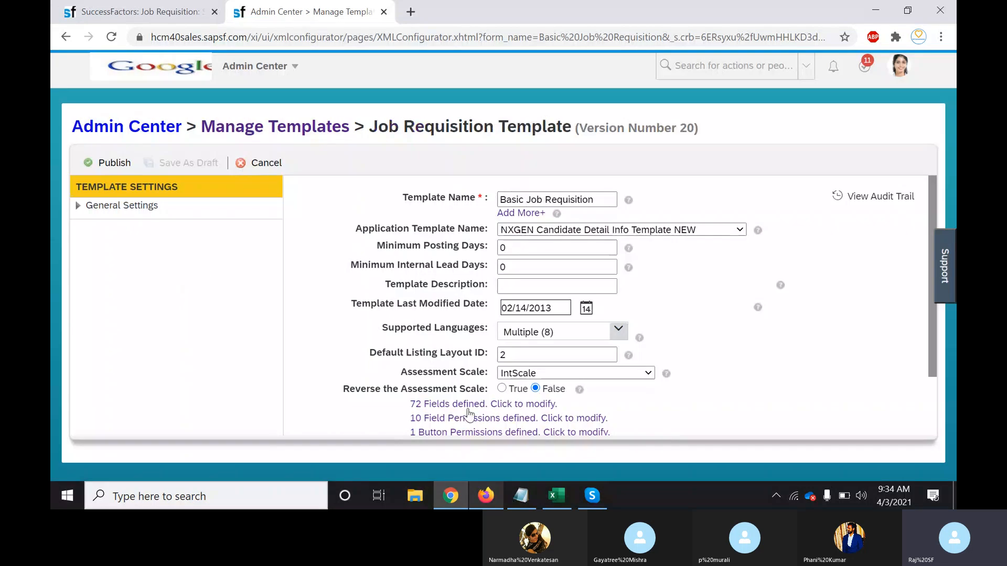
left_click(569, 419)
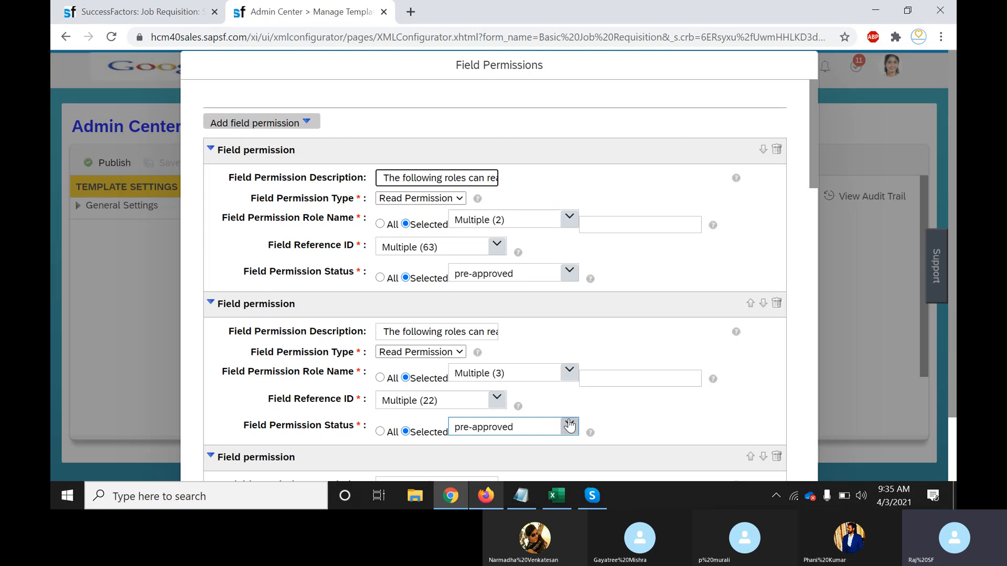
Look at the fields covered by the first read permission, then leave the Field Permissions dialog
left_click(497, 246)
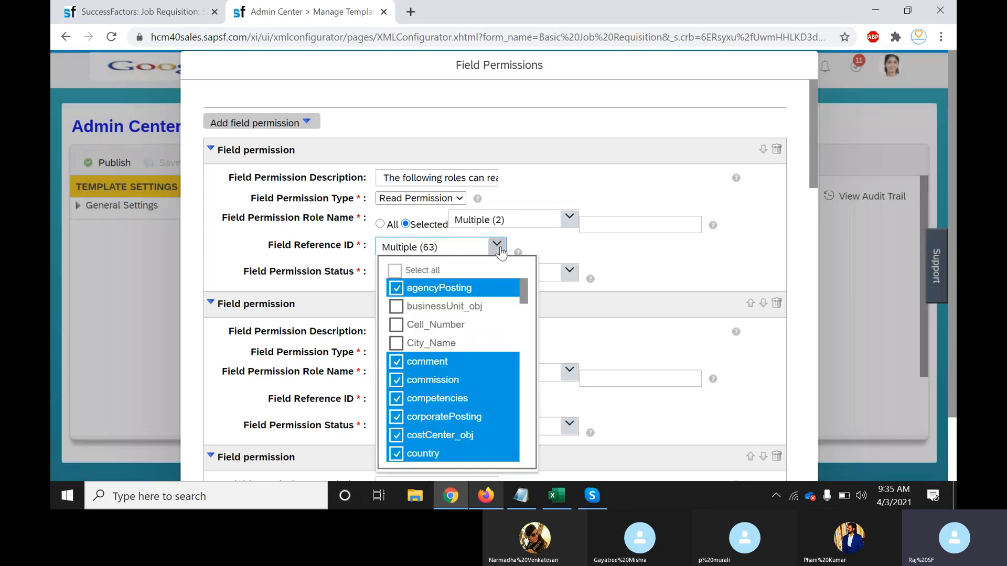
double_click(527, 303)
left_click_drag(524, 297, 525, 420)
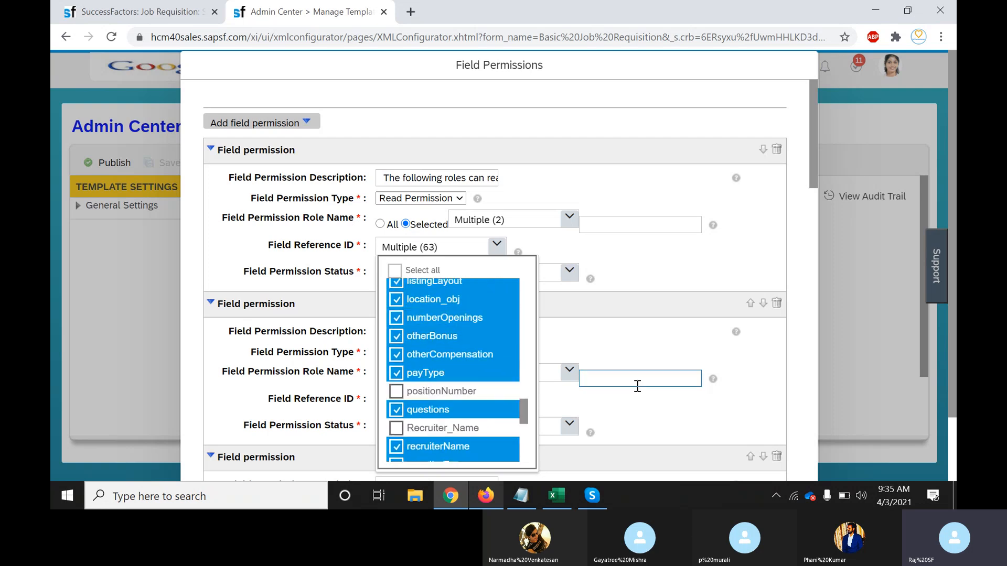
key("Escape")
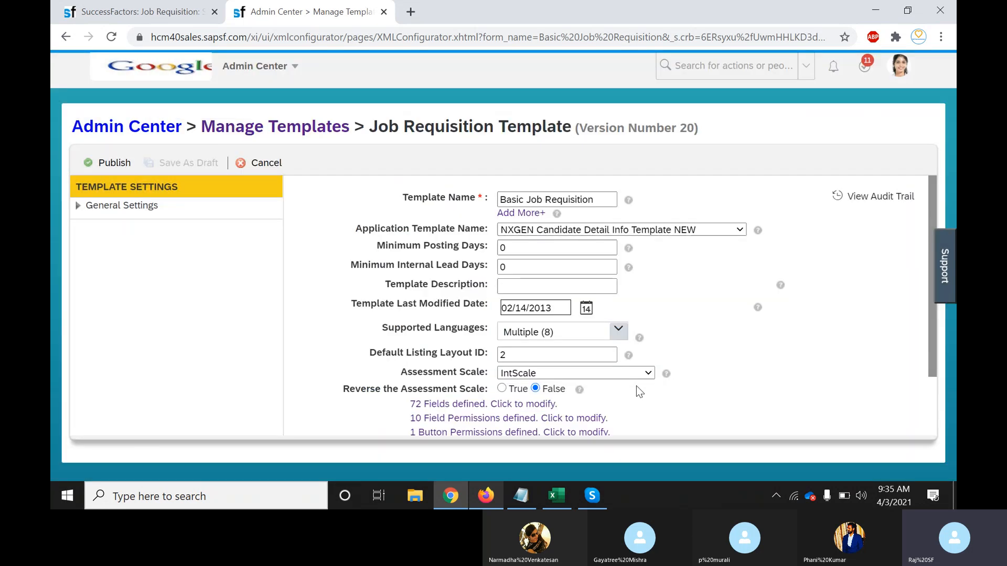
In the 72-field list, relabel Req ID, Position Number and Evergreen to end with 'name', and confirm
left_click(547, 405)
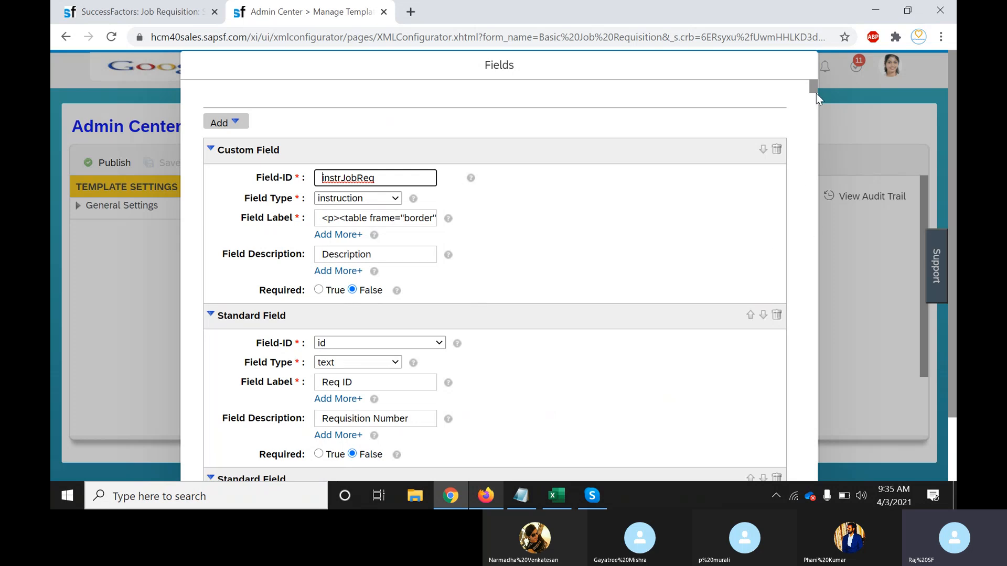
scroll(813, 87, "down", 2)
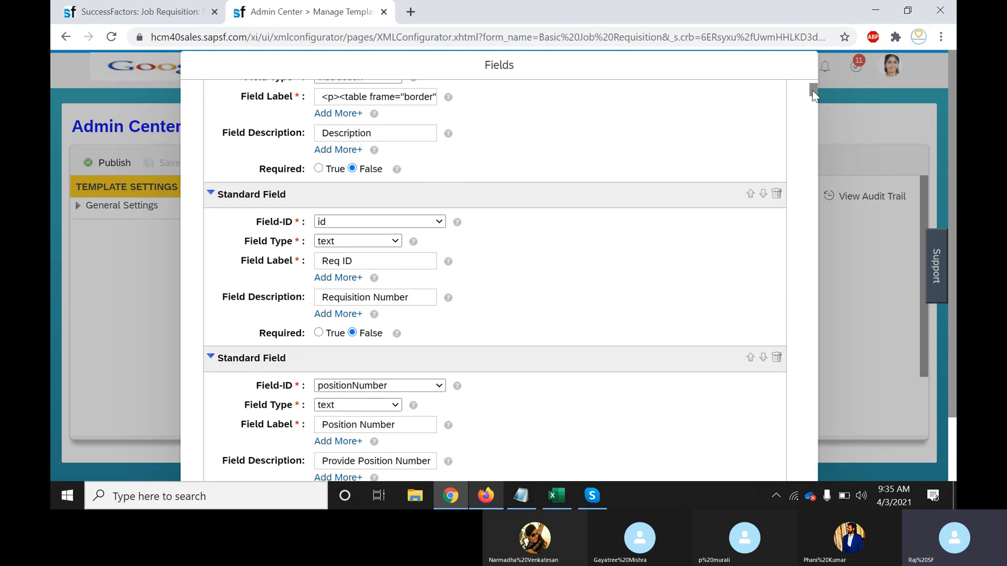
left_click(406, 261)
type("name")
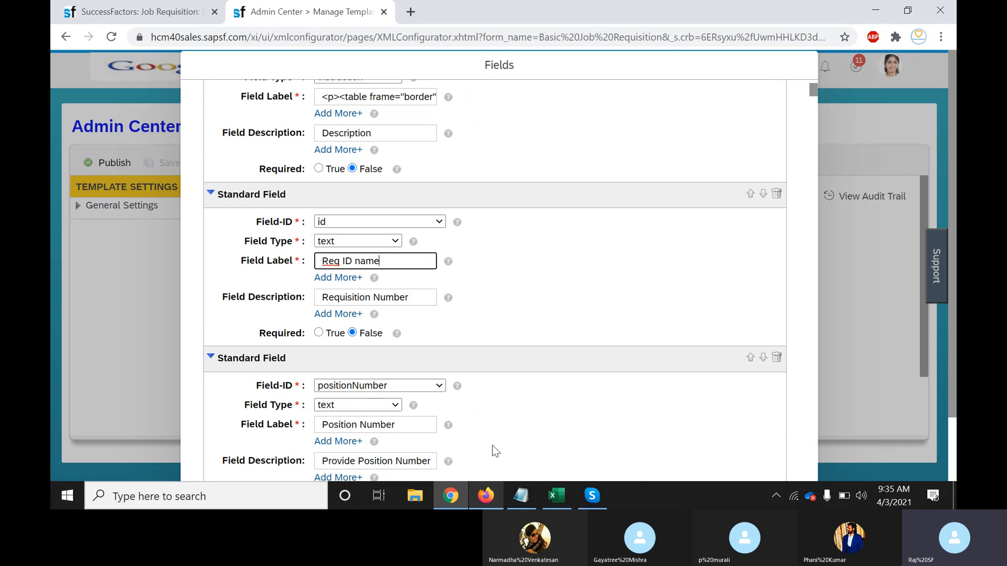
left_click(417, 426)
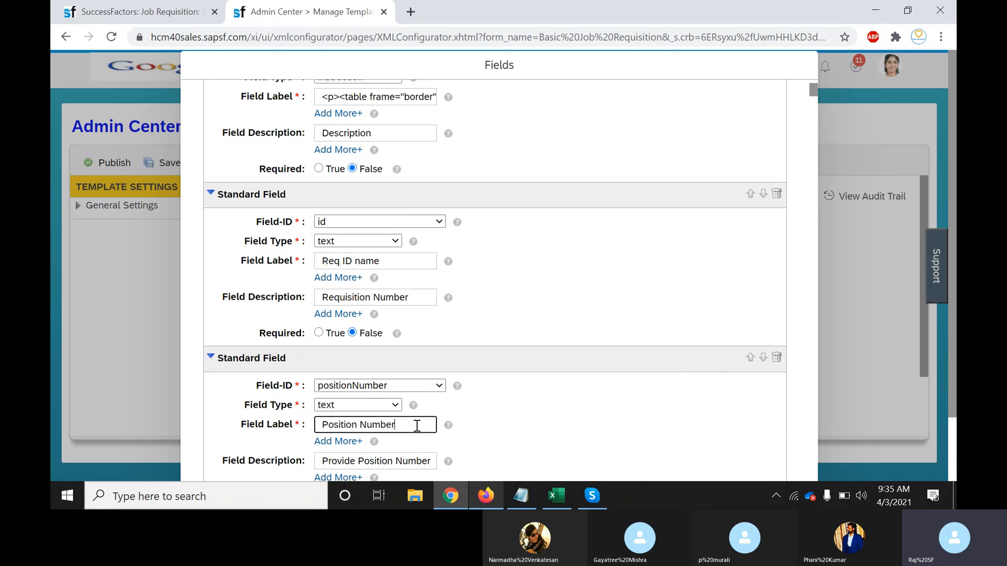
type("name")
left_click_drag(812, 94, 812, 112)
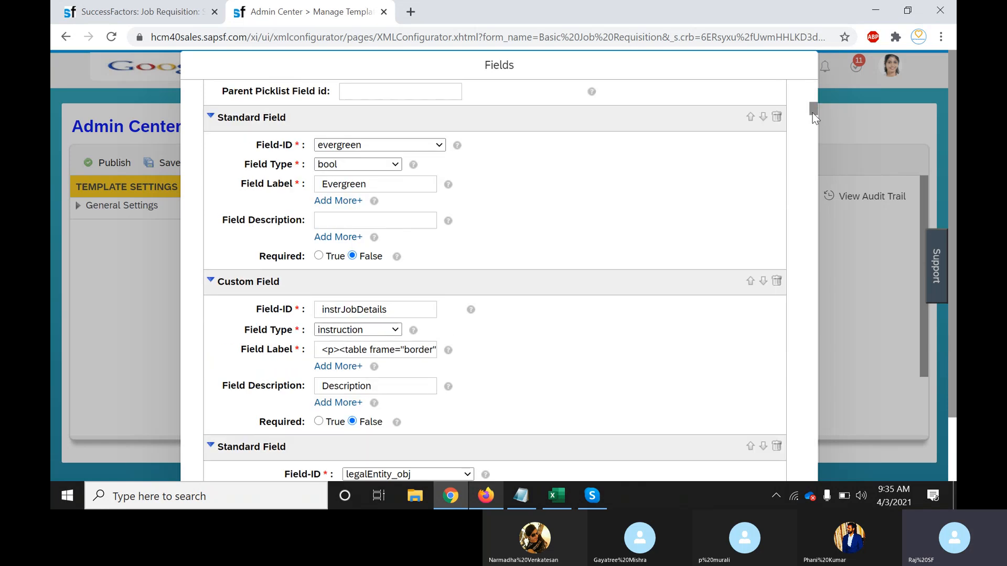
left_click(407, 184)
type("name")
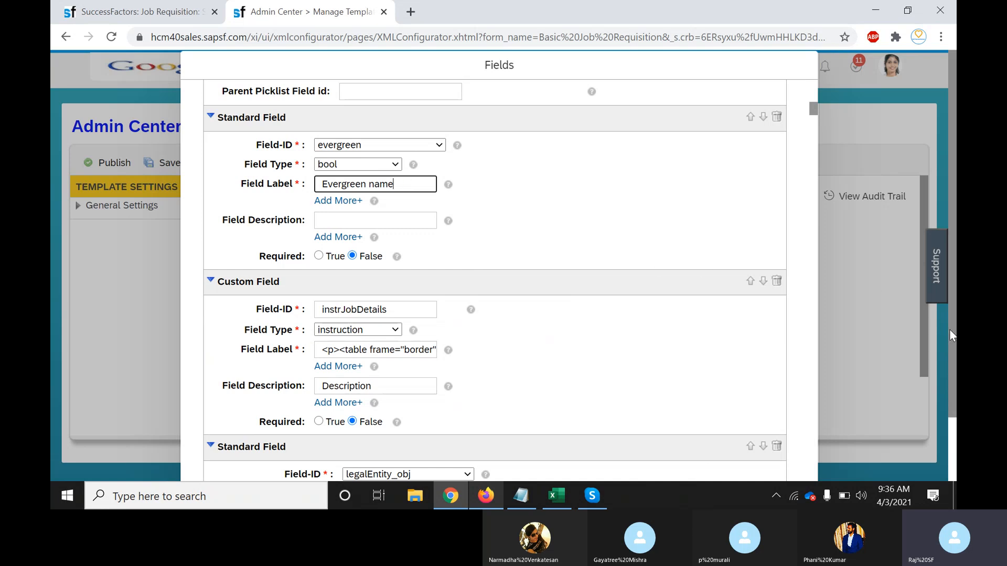
scroll(875, 388, "down", 1)
left_click(737, 451)
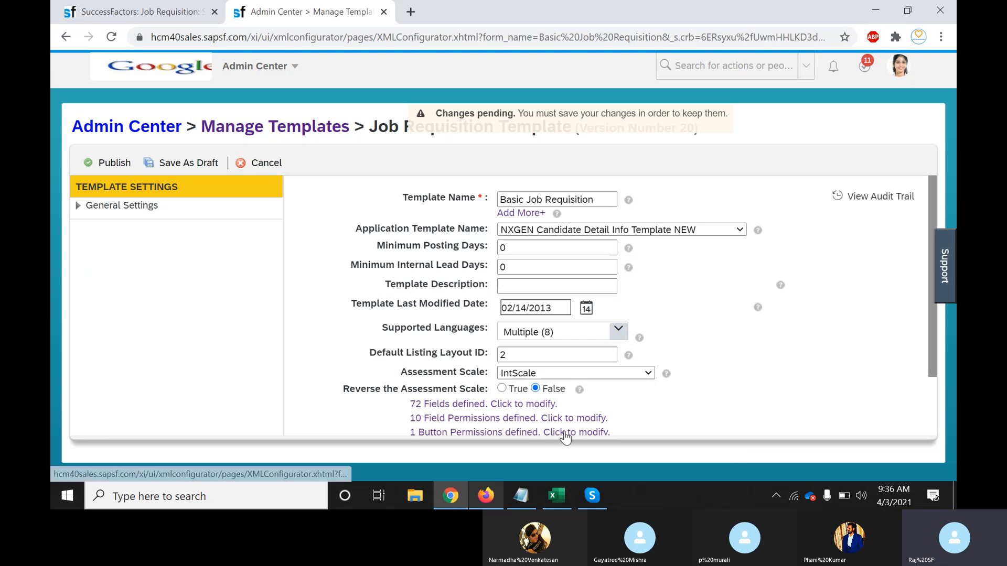
After checking the first permission's fields, set the Recruiters only permission's Field Reference ID to Select all
left_click(584, 420)
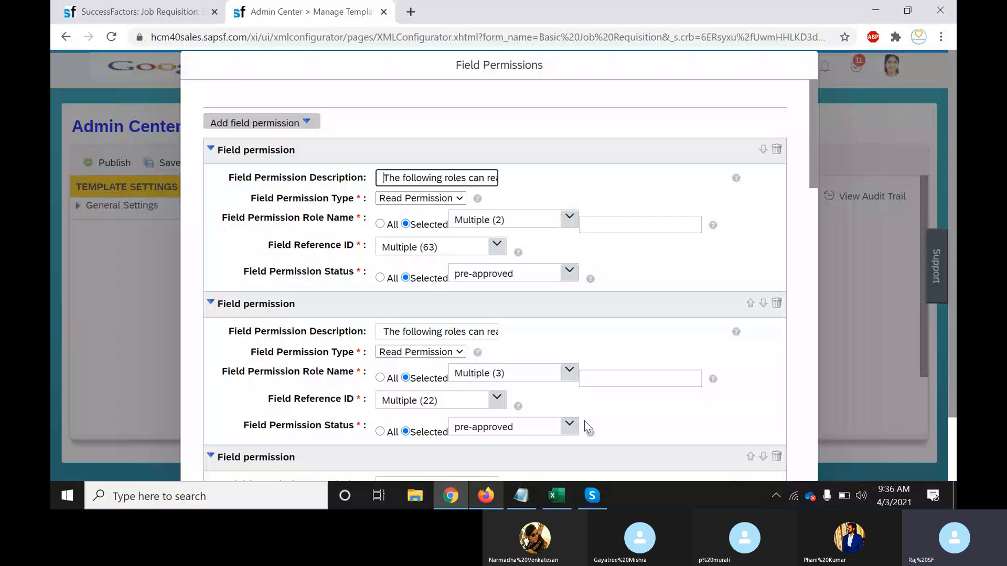
left_click(497, 254)
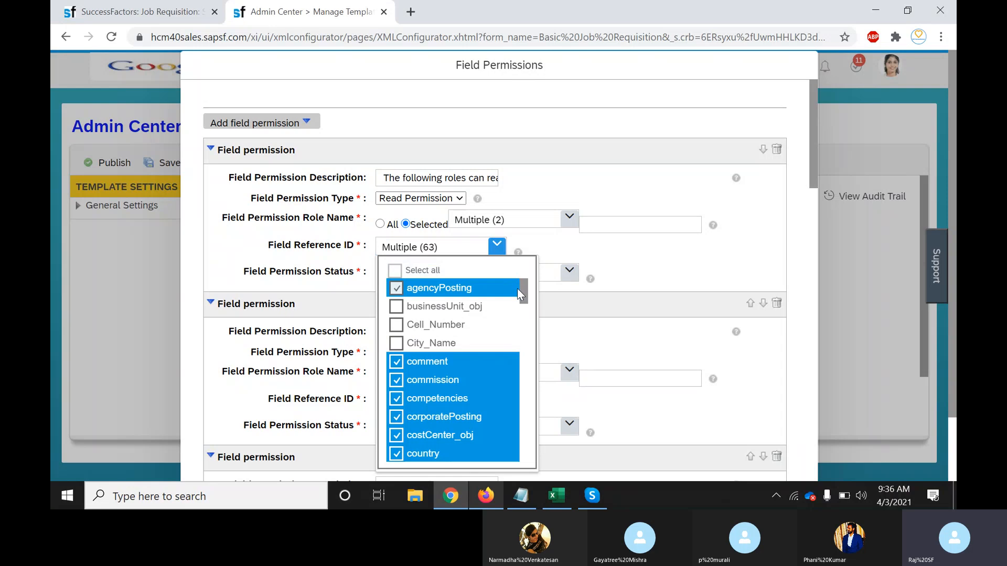
left_click_drag(517, 289, 524, 351)
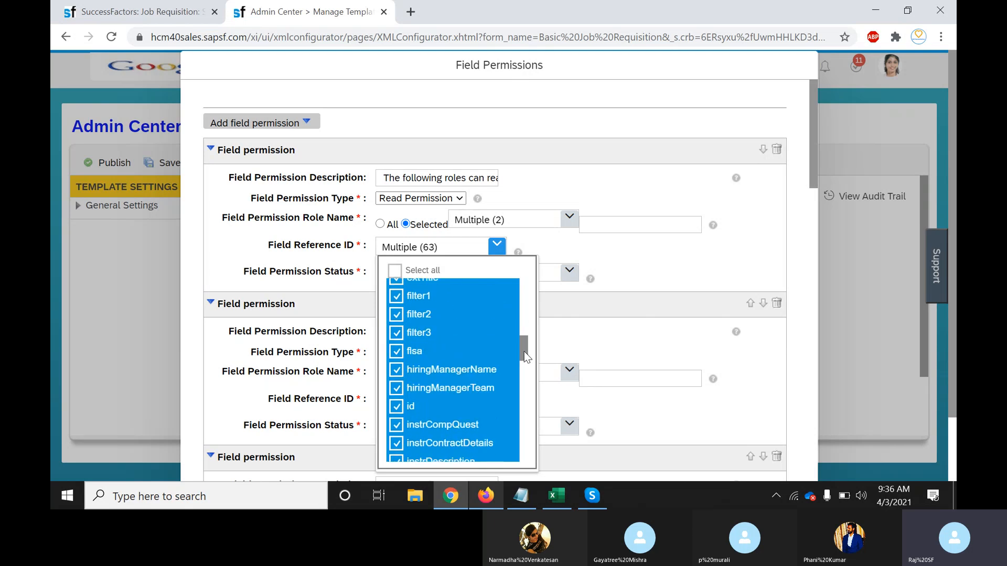
left_click(769, 382)
left_click_drag(813, 181, 953, 478)
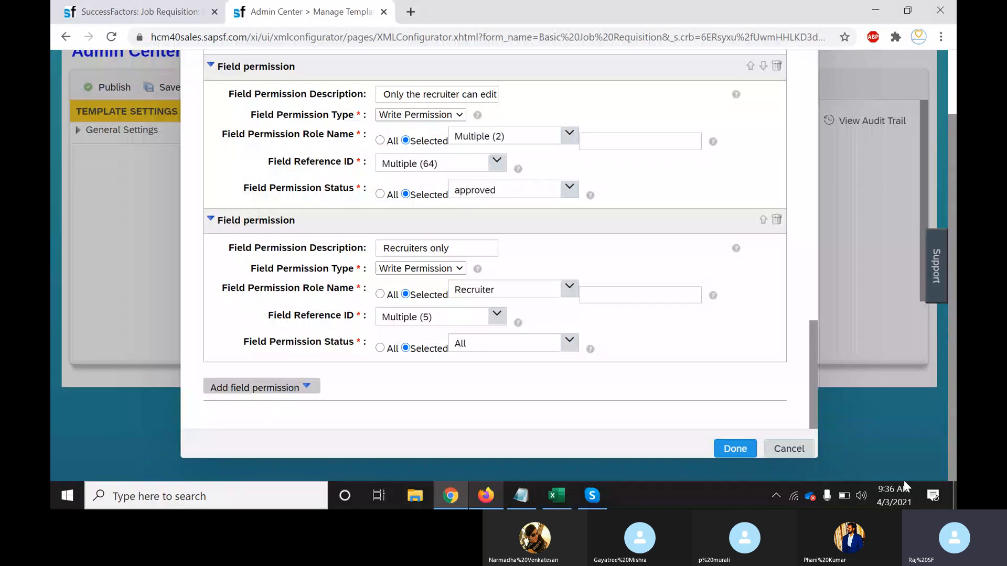
left_click(497, 316)
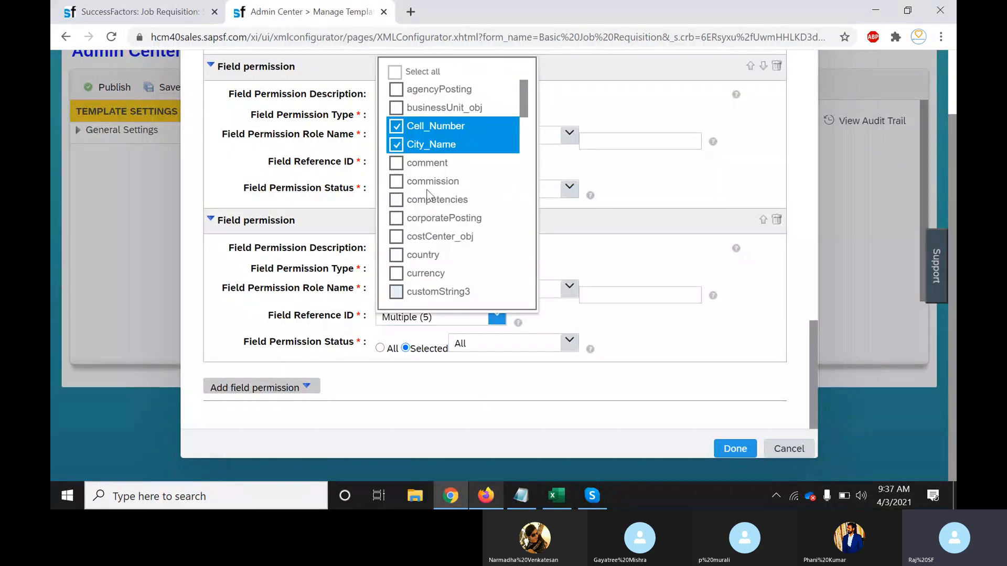
left_click(395, 71)
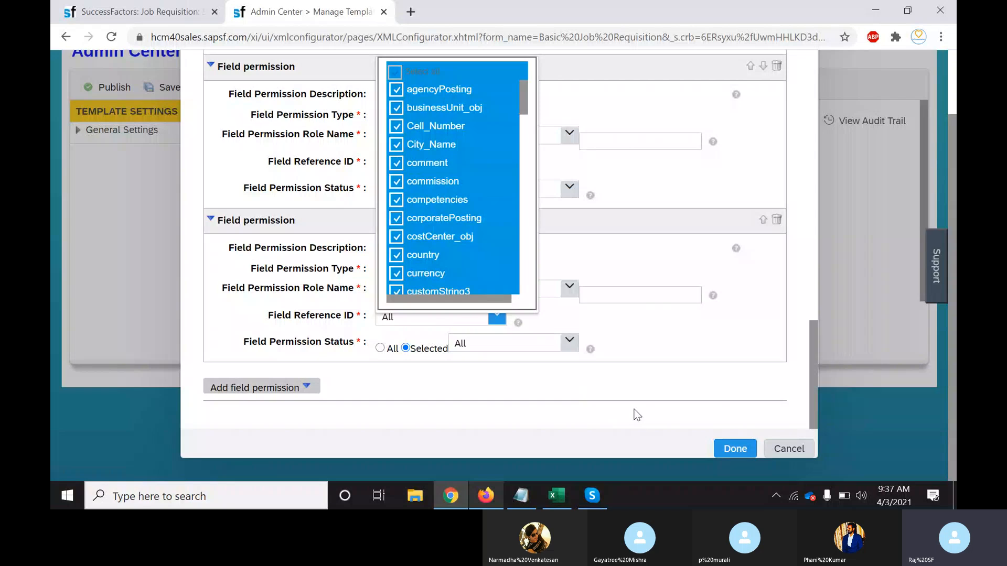
left_click(661, 407)
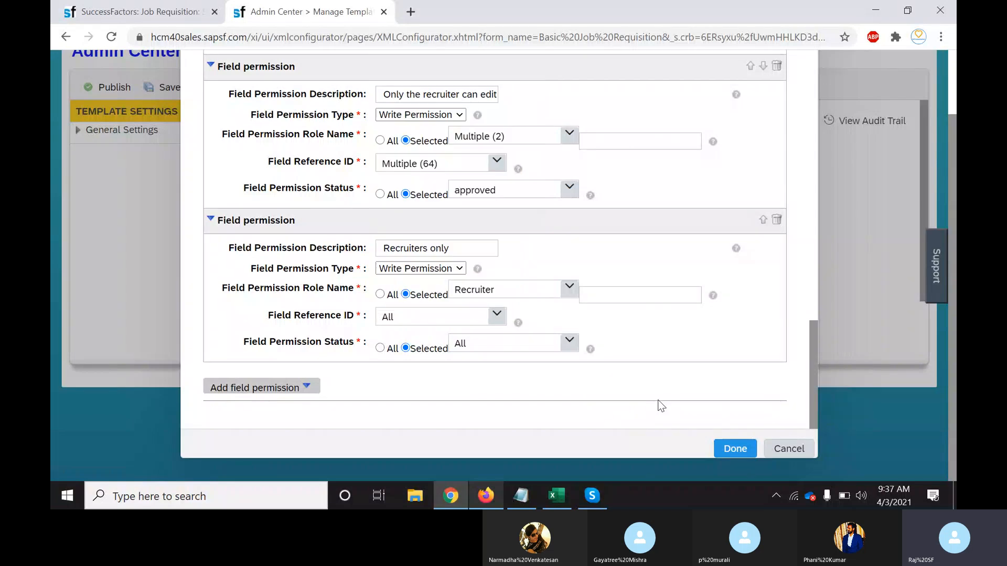
left_click(734, 449)
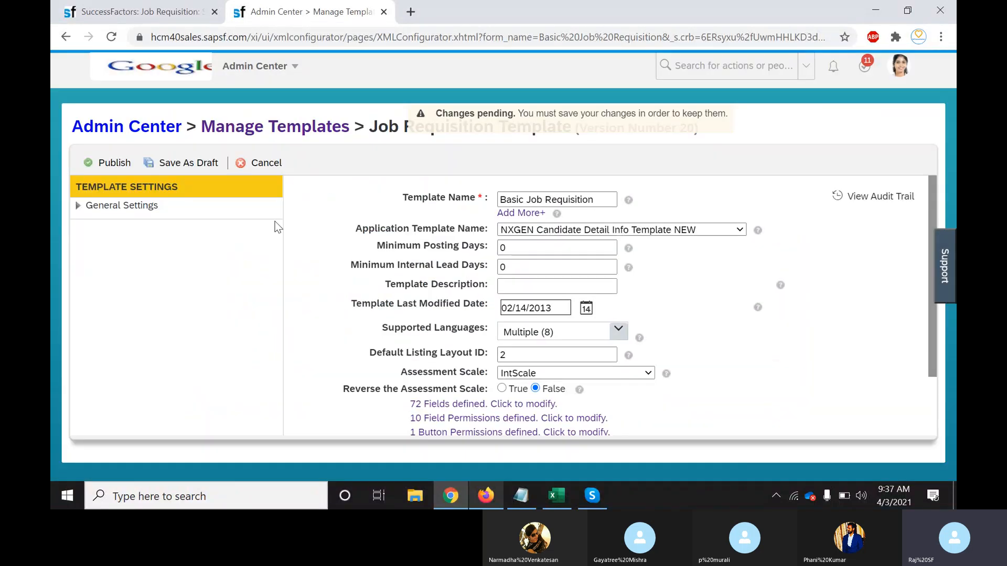
Publish the template, highlight Recruiter_Name in the custom-field error, and retry the publish
left_click(119, 163)
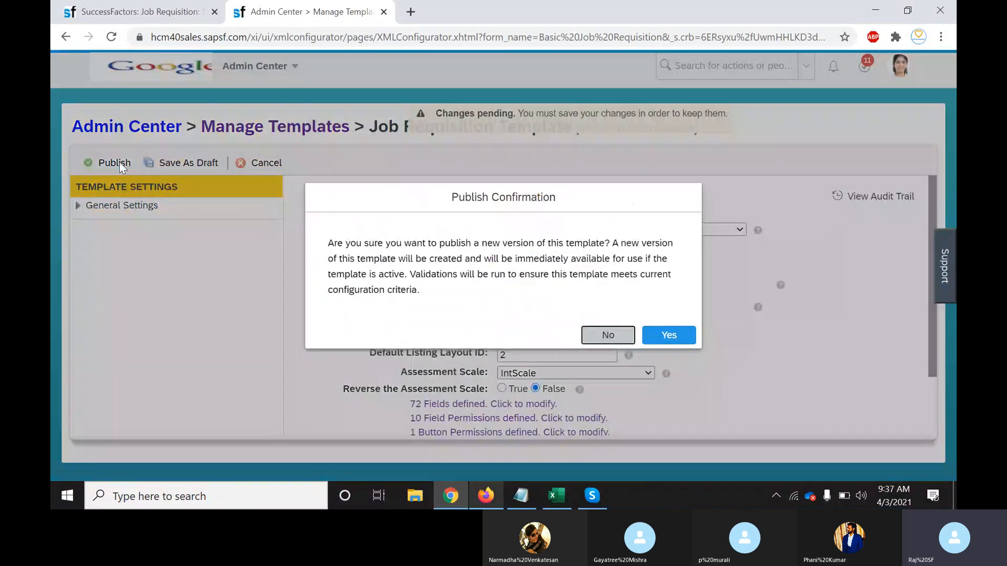
left_click(669, 335)
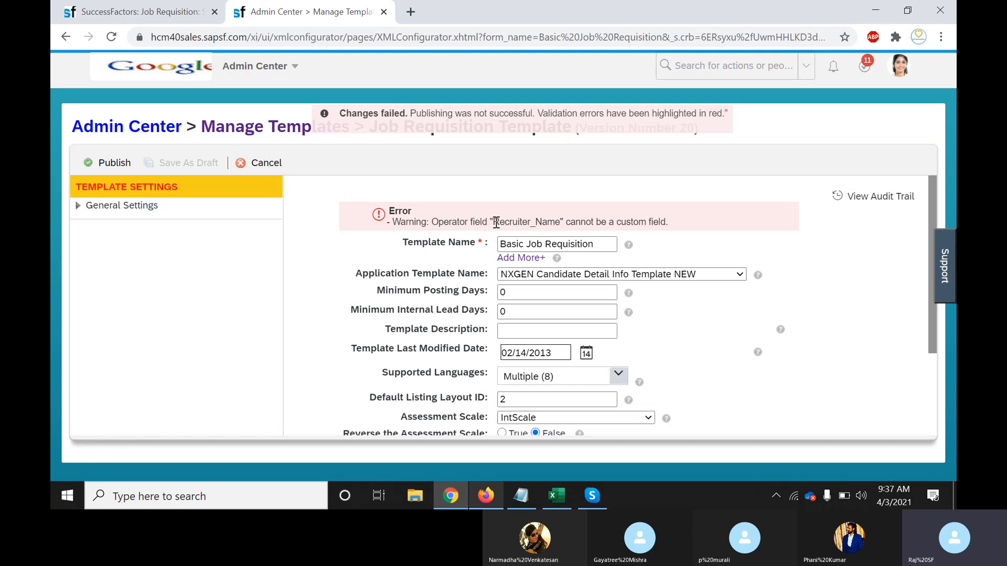
left_click_drag(492, 222, 557, 223)
left_click(558, 224)
left_click(109, 162)
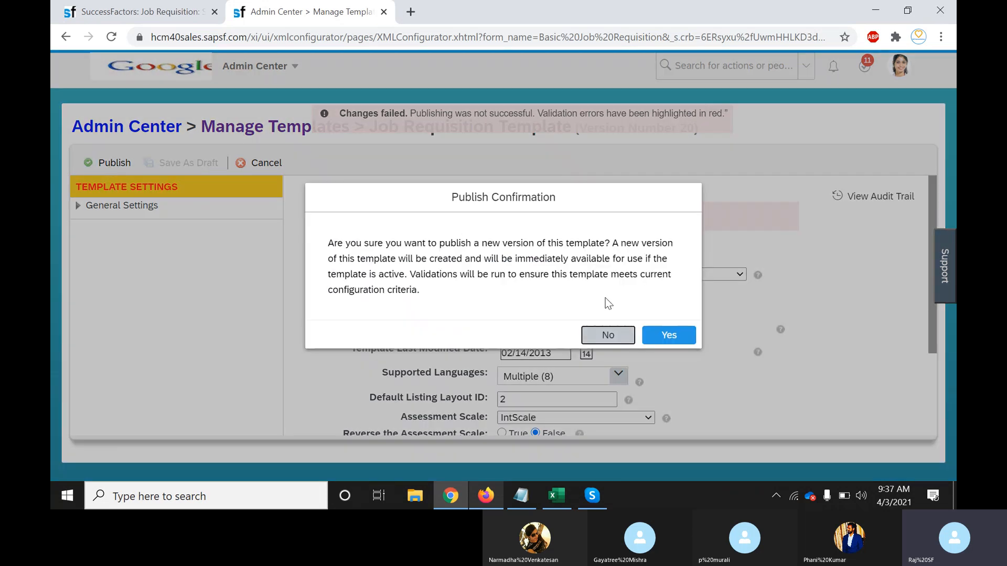
left_click(664, 332)
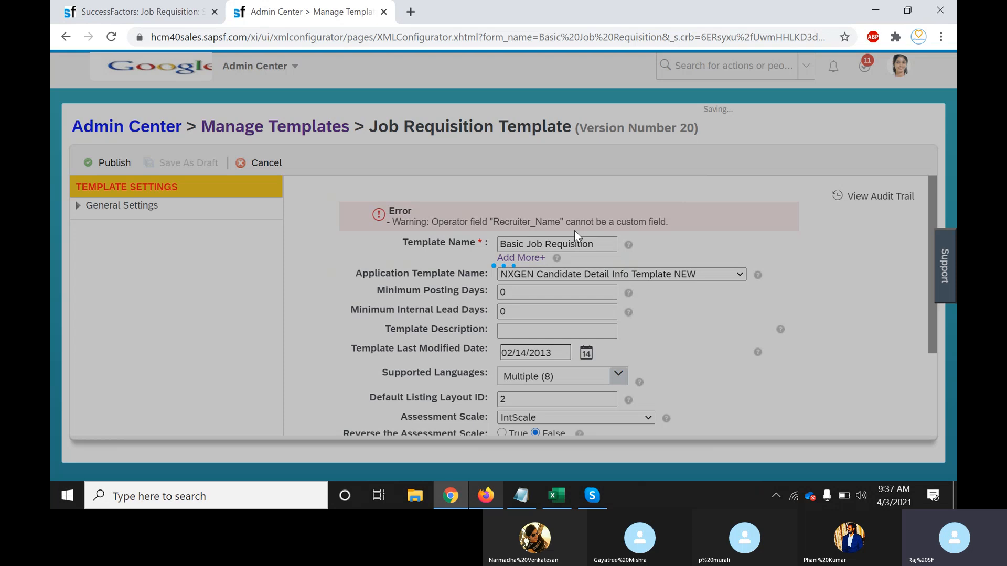
Scroll the job requisition form to the Recruiter and Recruiting Team custom fields near the bottom
left_click(139, 12)
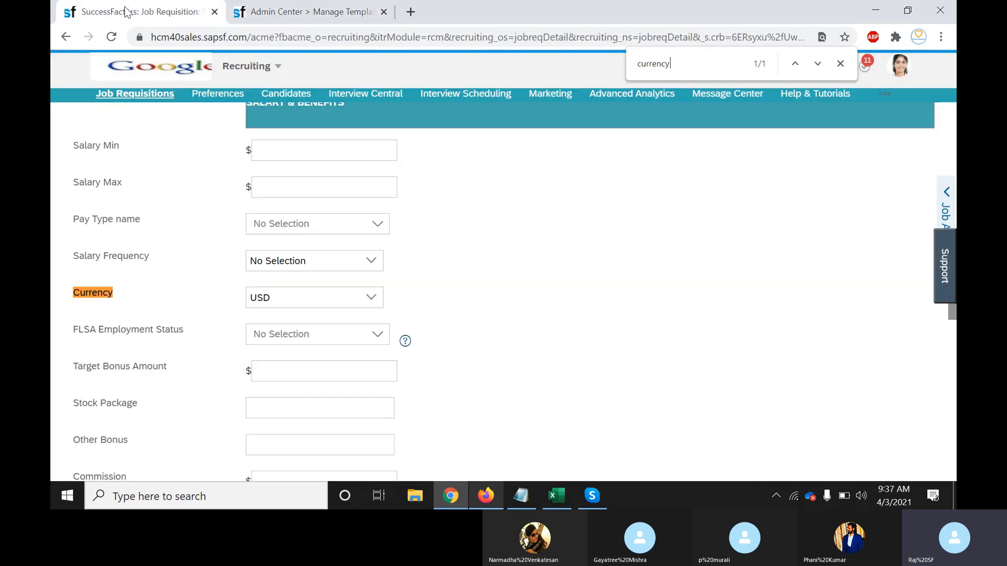
scroll(562, 314, "down", 15)
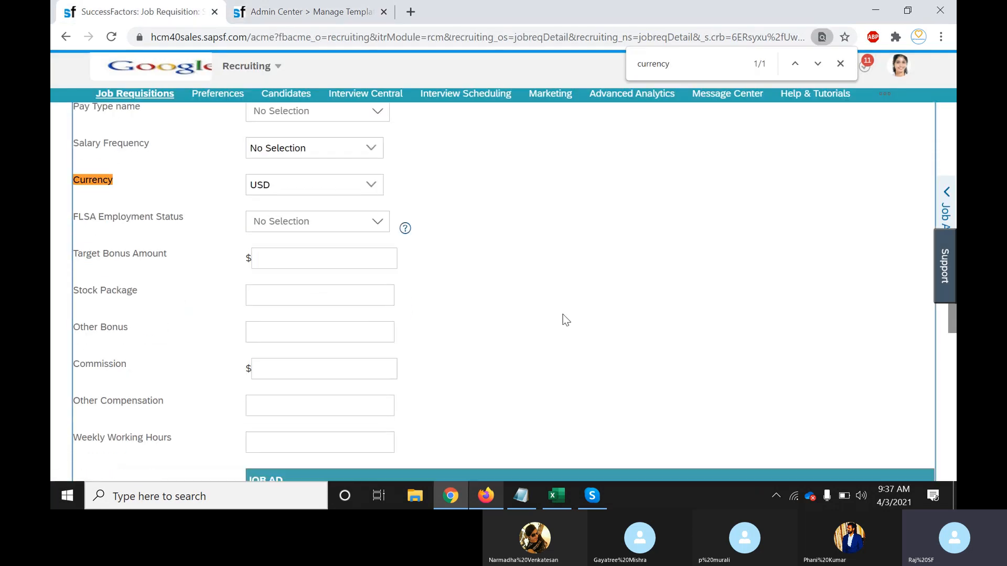
scroll(562, 313, "down", 3)
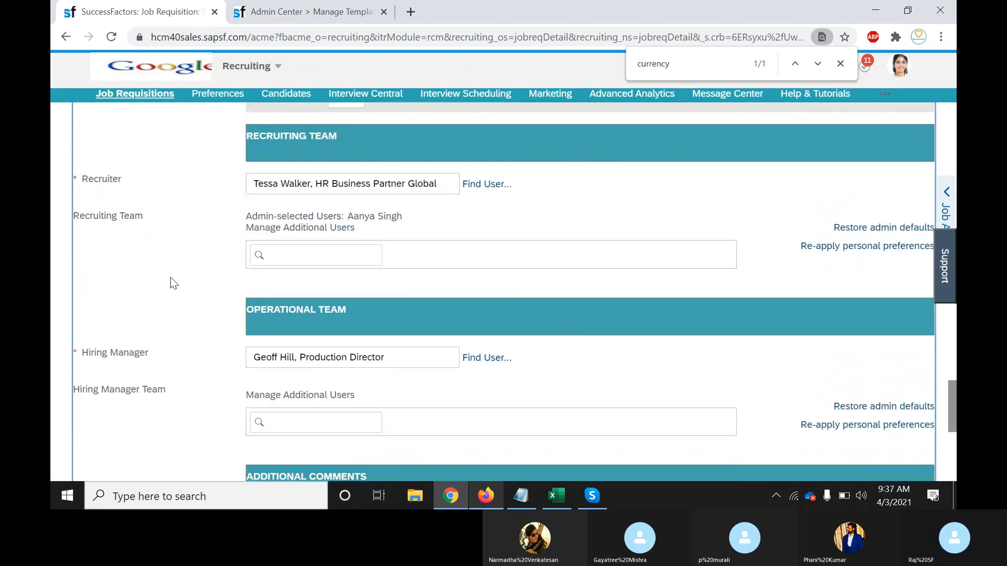
left_click_drag(122, 180, 75, 178)
left_click(75, 178)
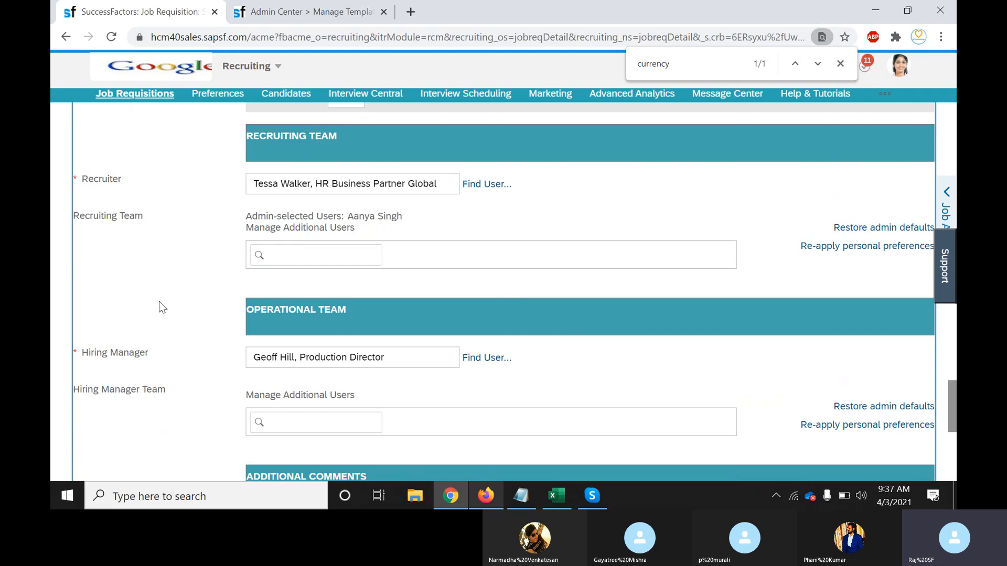
scroll(615, 389, "down", 2)
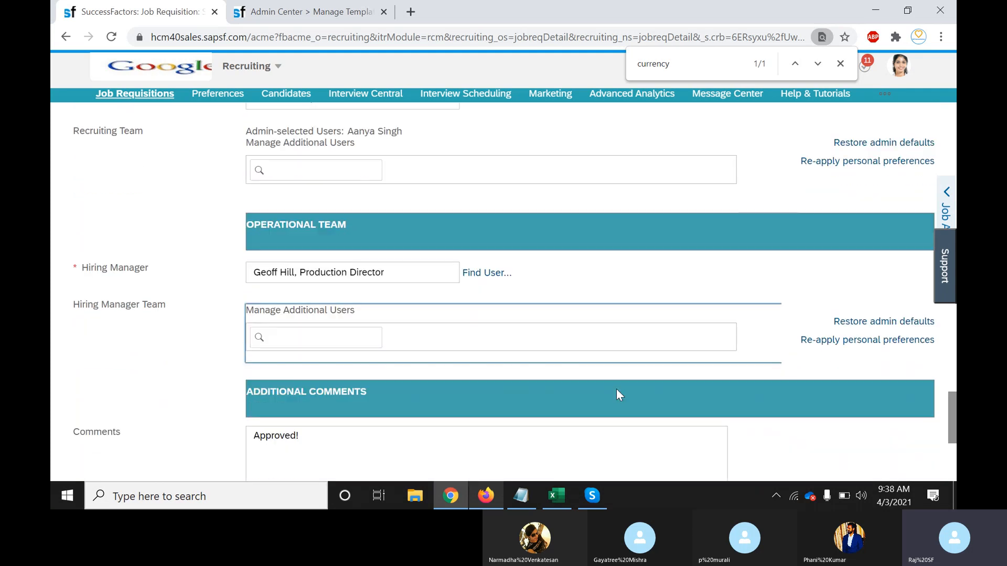
scroll(615, 388, "up", 2)
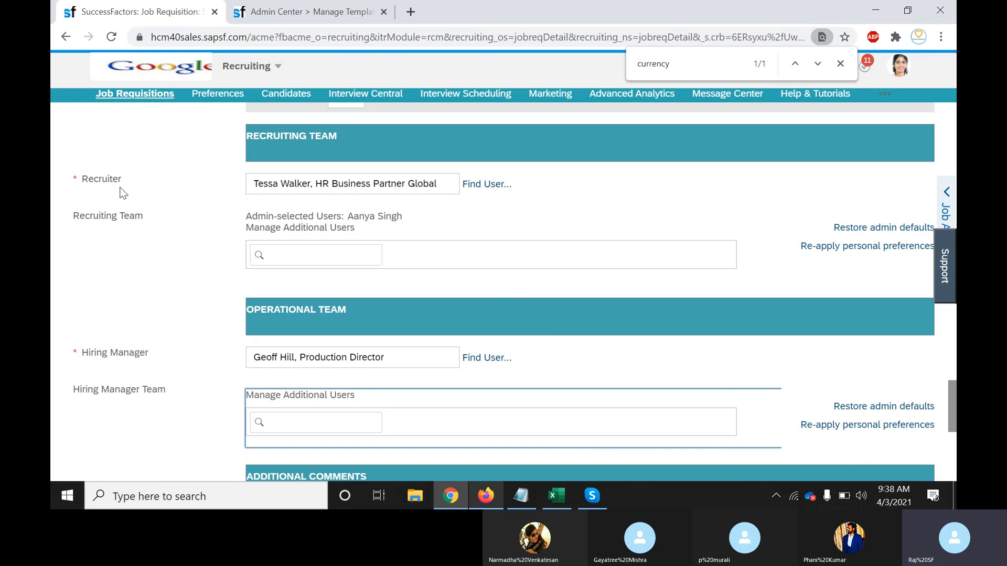
left_click_drag(124, 182, 70, 183)
left_click(99, 190)
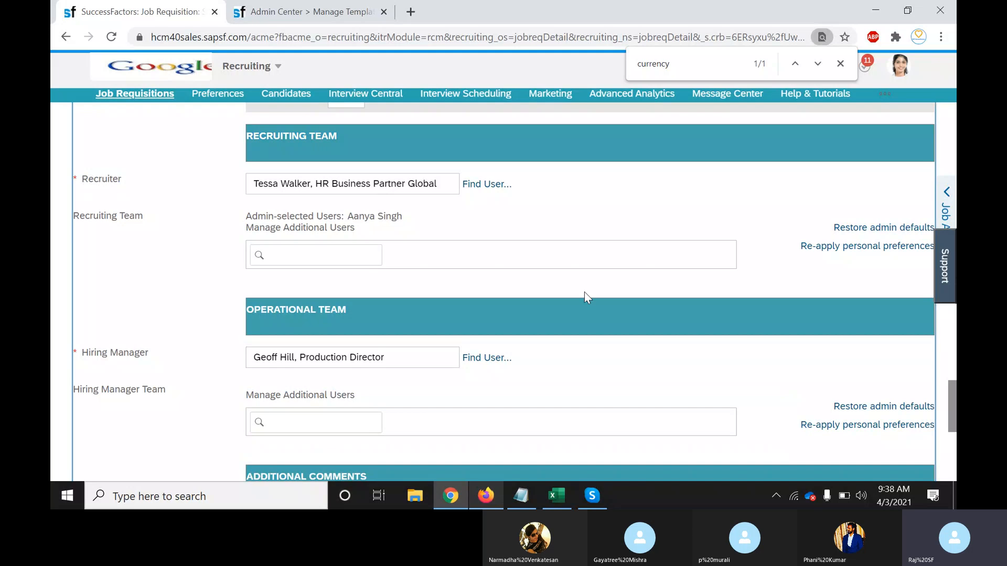
Recheck the template's publish error and the requisition page, ending on the Notepad notes
left_click(304, 12)
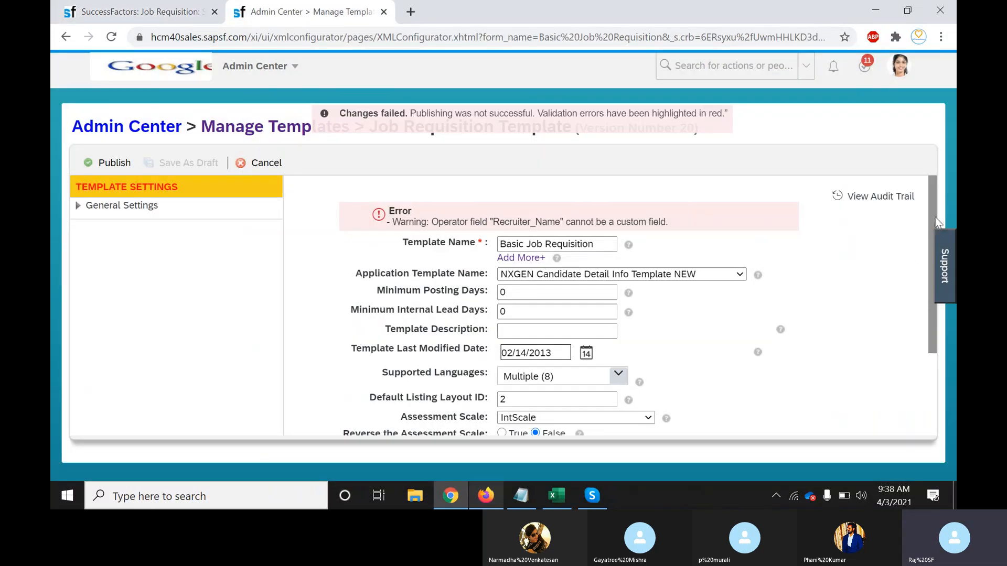
left_click_drag(934, 215, 938, 329)
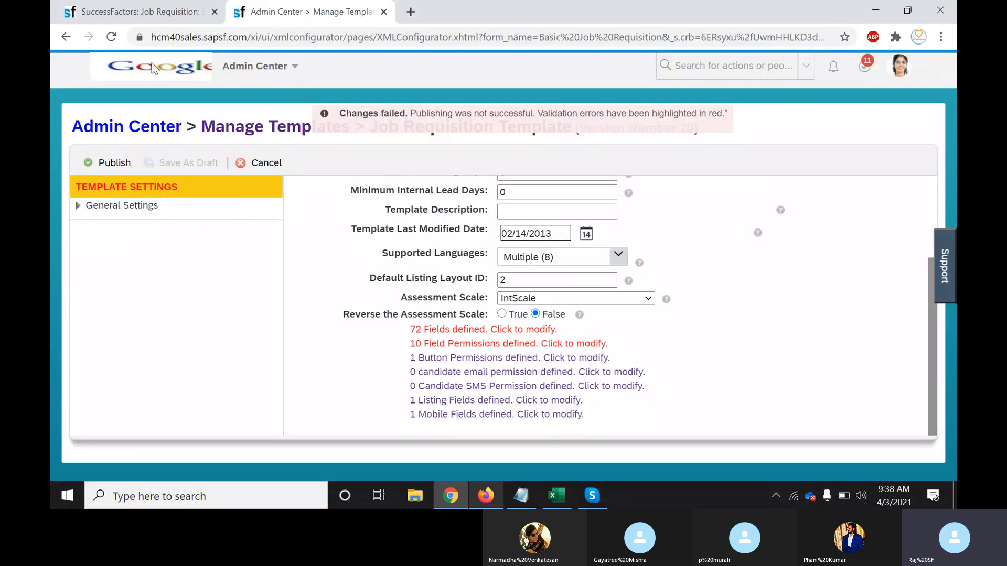
left_click(120, 15)
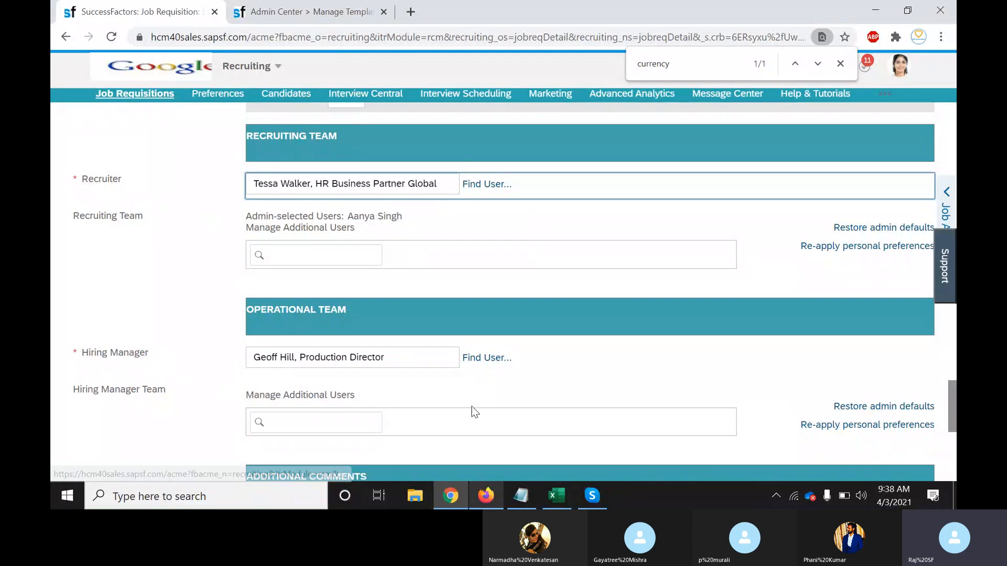
left_click(519, 506)
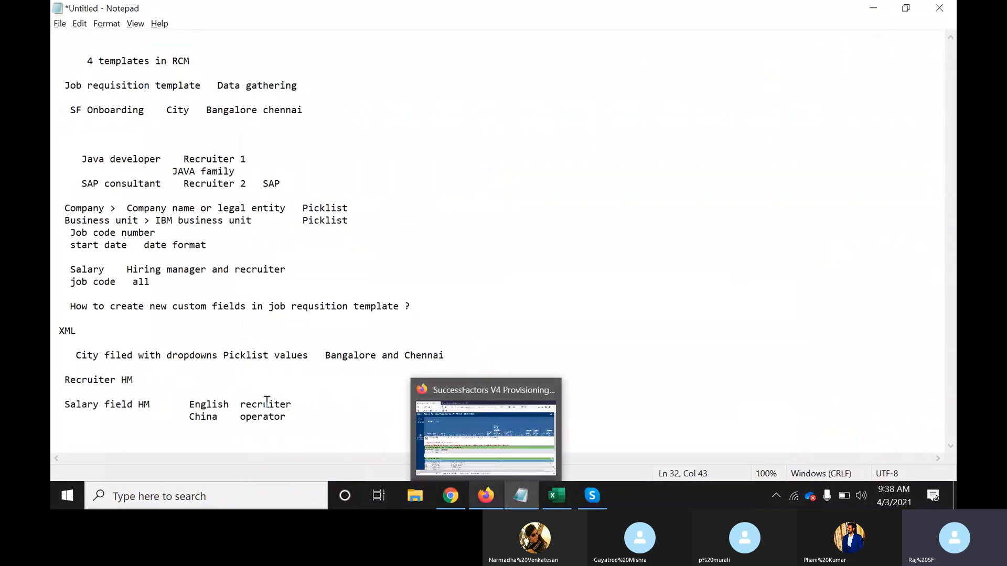
left_click(451, 495)
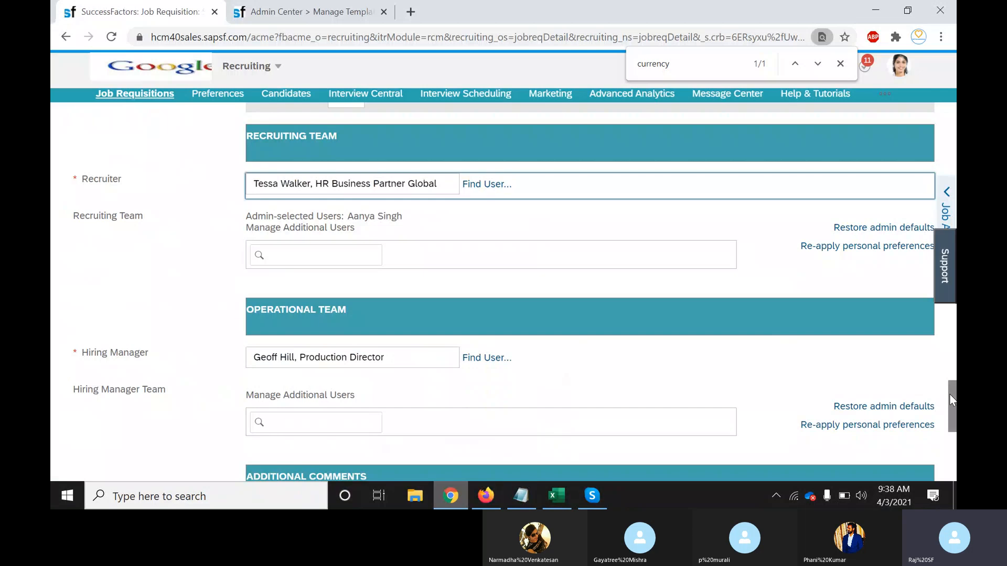
left_click_drag(949, 394, 950, 460)
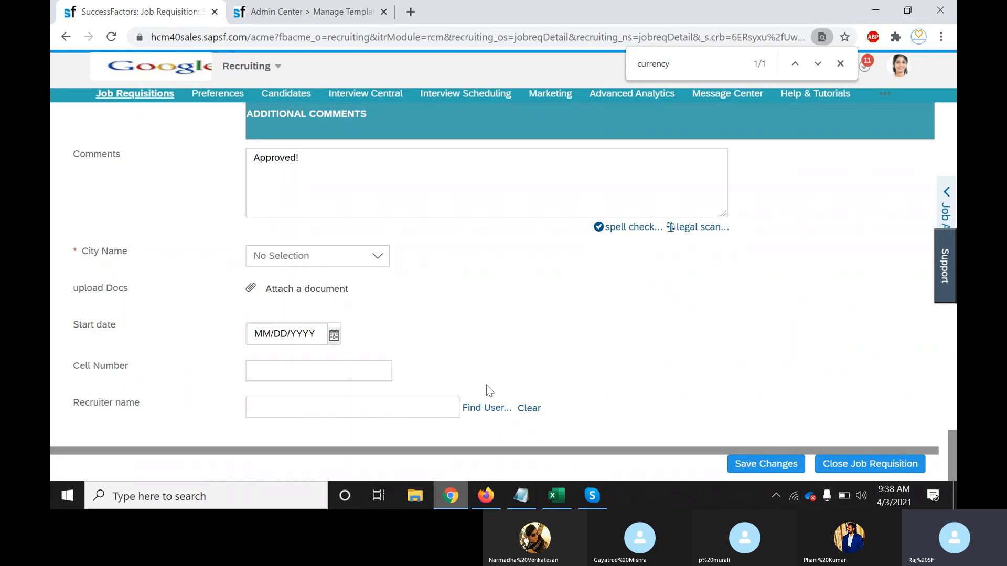
left_click(518, 498)
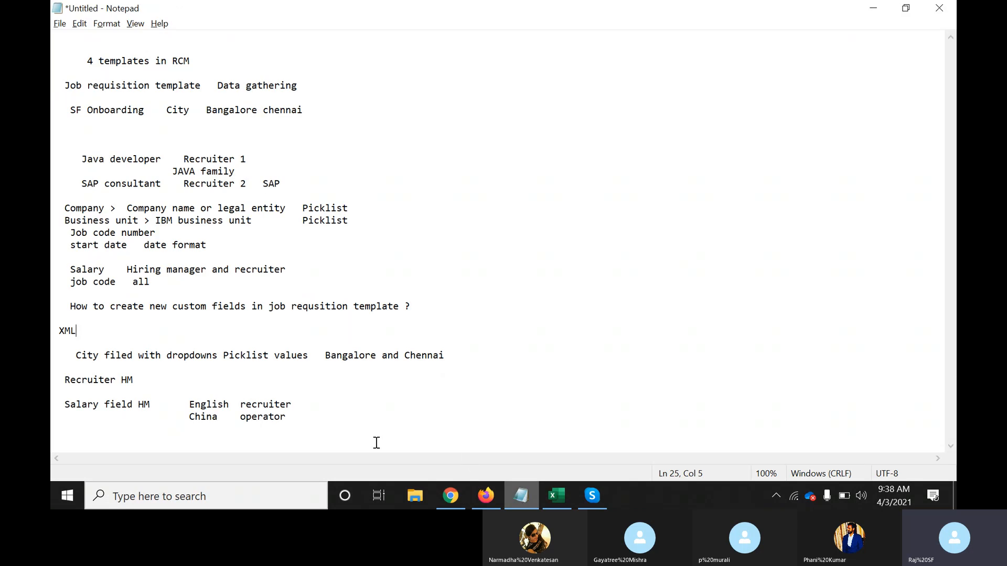
Below the notes, add a 'Basic job req' heading and a 'job requisition name – text' line
left_click(334, 419)
key("Return")
key("Return")
key("Return")
key("Return")
key("Return")
key("Return")
key("Return")
key("Return")
key("Return")
key("Return")
key("Return")
key("Return")
key("Return")
key("Return")
key("Return")
key("Return")
key("Return")
key("Return")
key("Return")
key("Return")
key("Return")
key("Return")
key("Return")
key("Return")
key("Return")
key("Return")
key("Return")
key("Return")
key("Return")
key("Return")
key("Return")
key("Return")
key("Return")
key("Return")
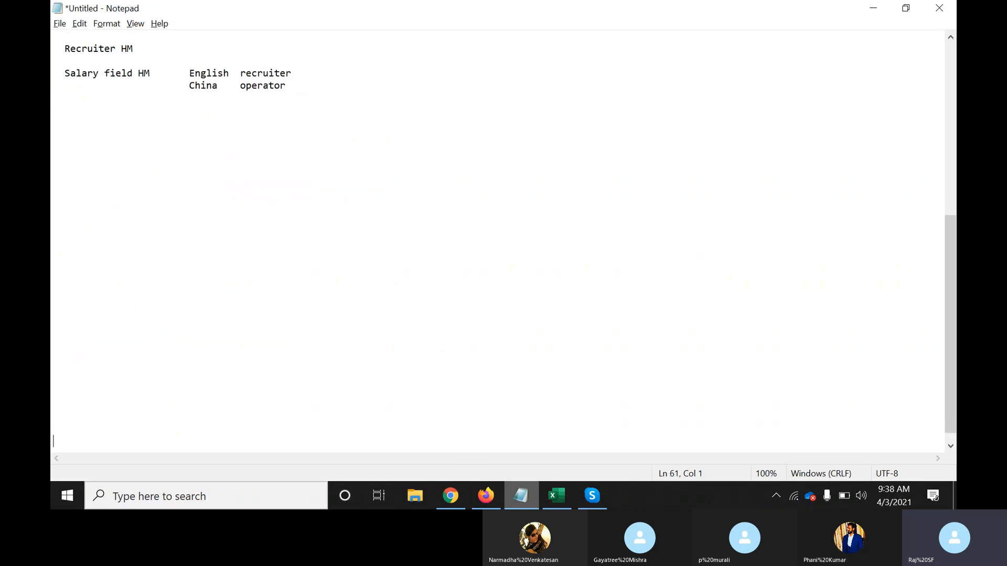
left_click(225, 110)
type("Basic job")
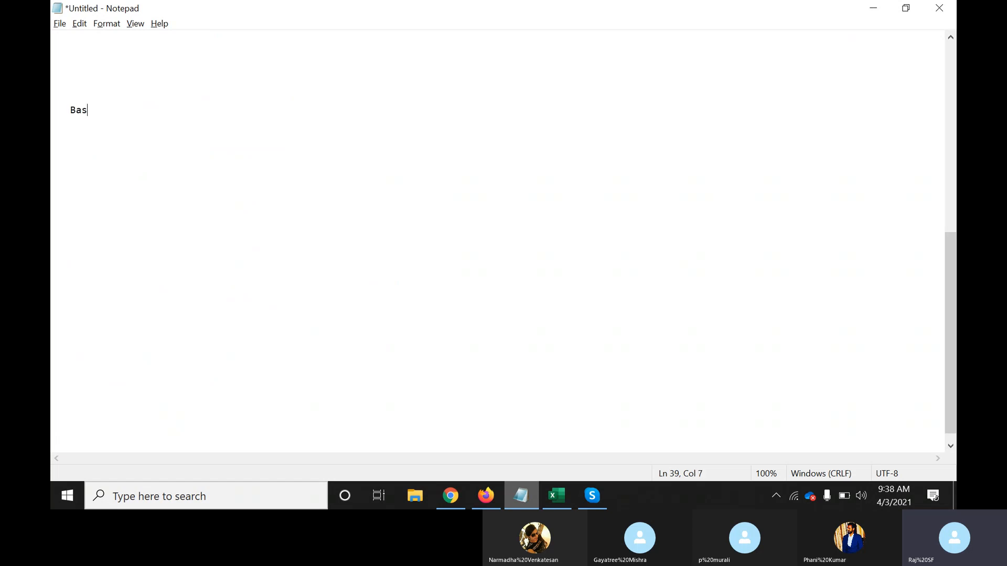
type(" req")
key("Return")
key("Return")
type("T")
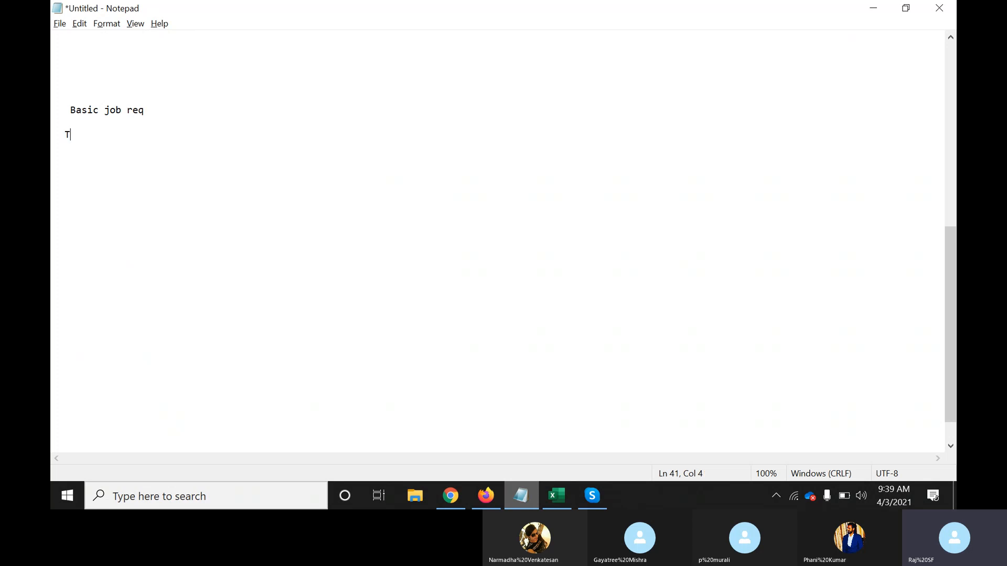
type("ext")
key("BackSpace")
key("BackSpace")
key("BackSpace")
key("BackSpace")
type("job requsition name ")
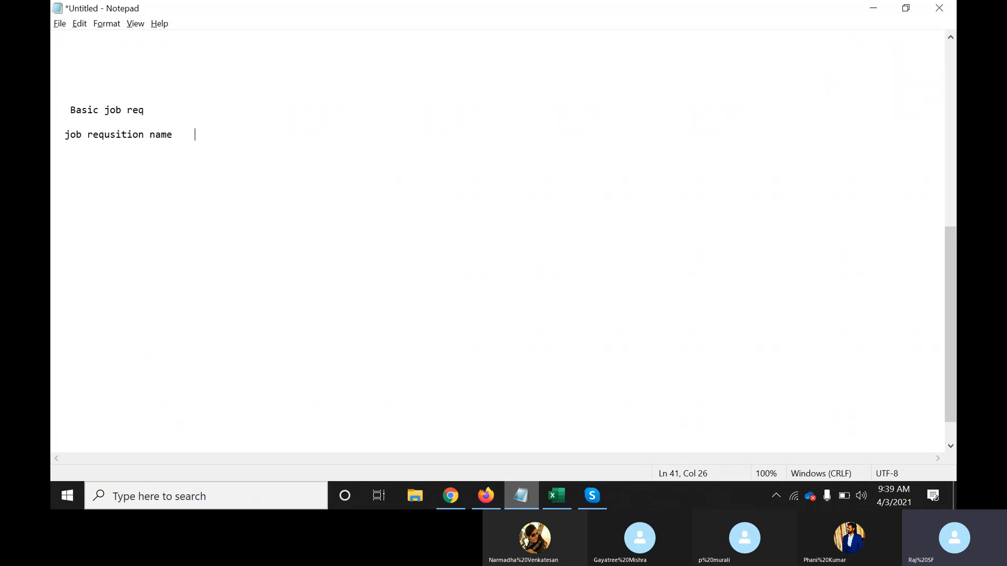
type("    tet")
type("x")
key("BackSpace")
type("xt")
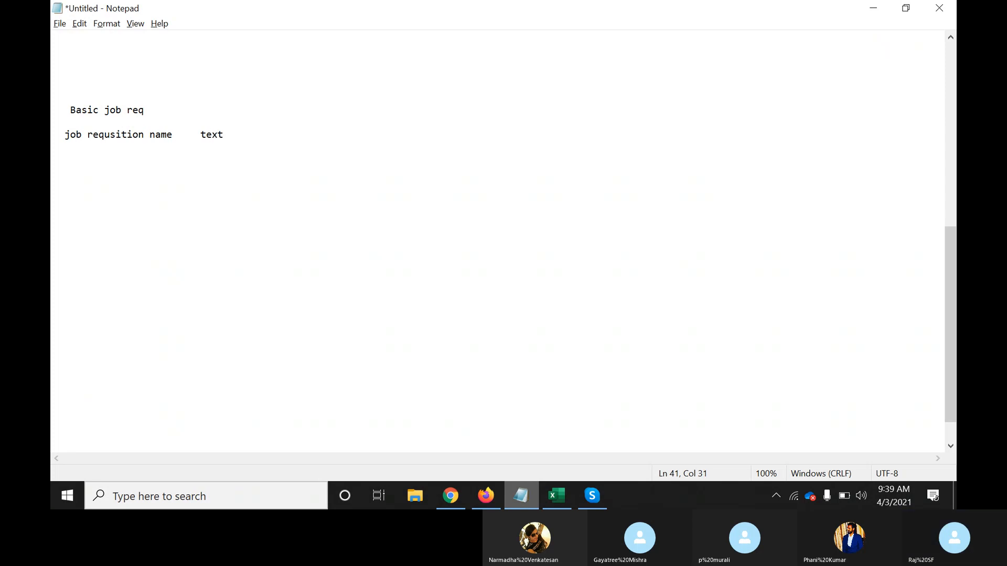
key("Return")
Add 'Hiring date – date' and 'Systems – Picklist (Laptop/Desktop/Tab)' field lines
type("Hiring")
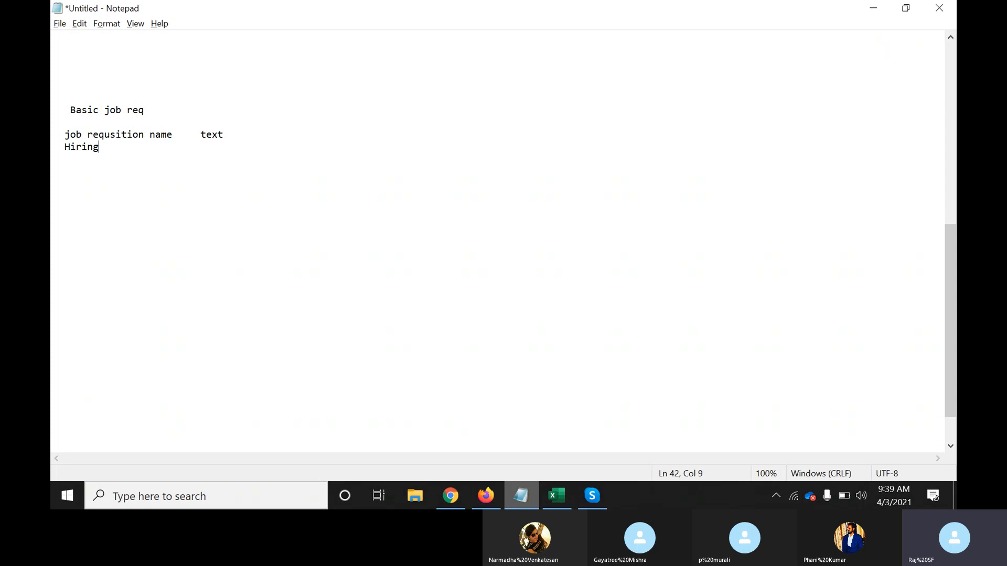
type(" datae Da")
key("BackSpace")
key("BackSpace")
type("date")
key("Return")
type("Systems")
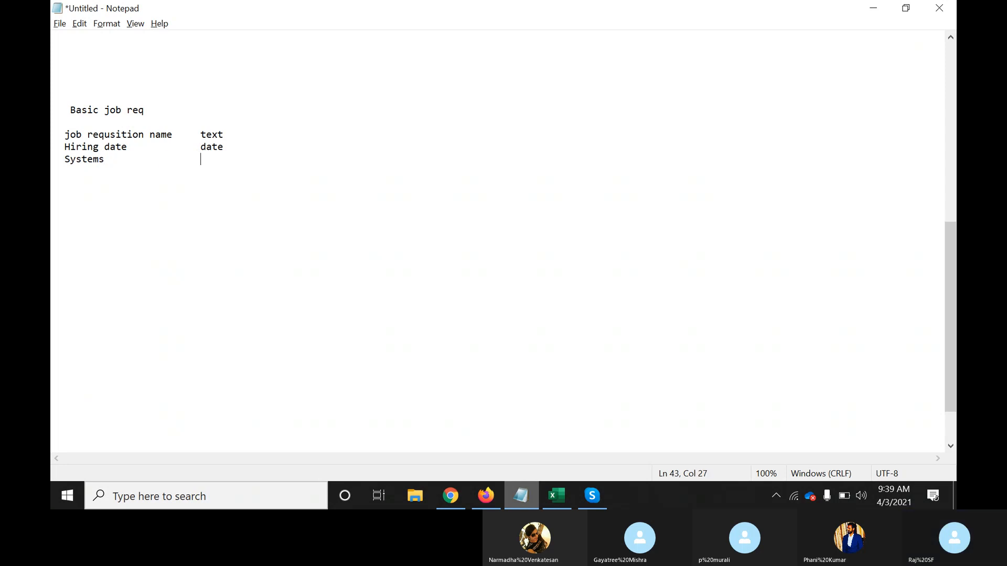
type("                 Pickli")
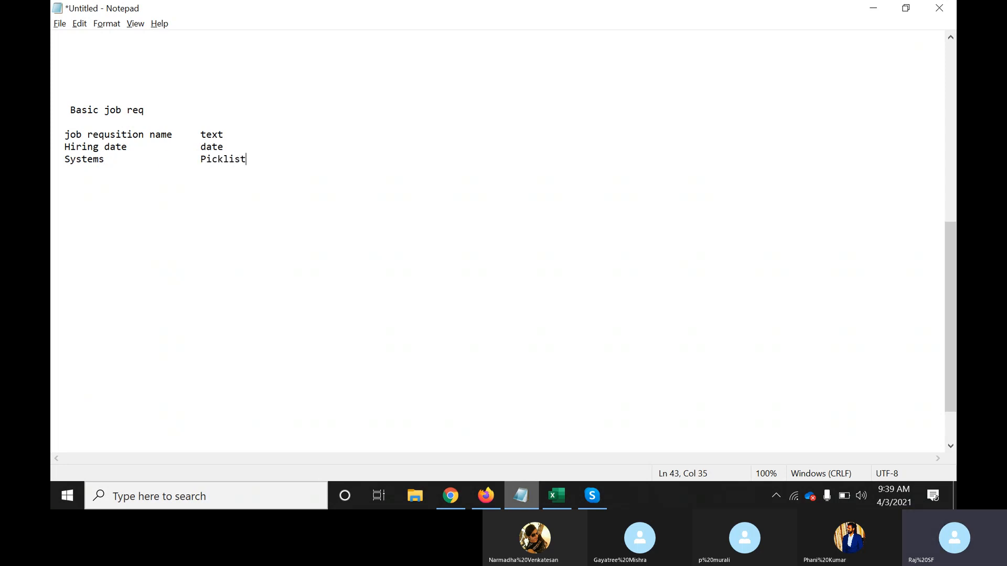
type("st")
key("BackSpace")
key("BackSpace")
key("BackSpace")
type("Systems")
type(".... Laptop")
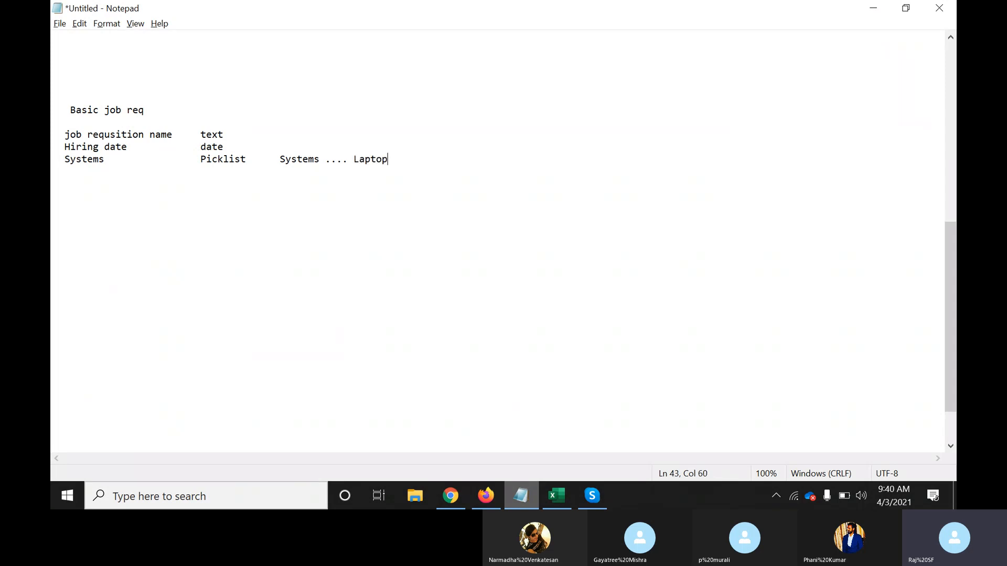
type("/Desktop/Tab")
Add 'Resume upload – Attachment' and 'Are you certified in RCM – Enum Yes/No' lines
key("Return")
type("Attach")
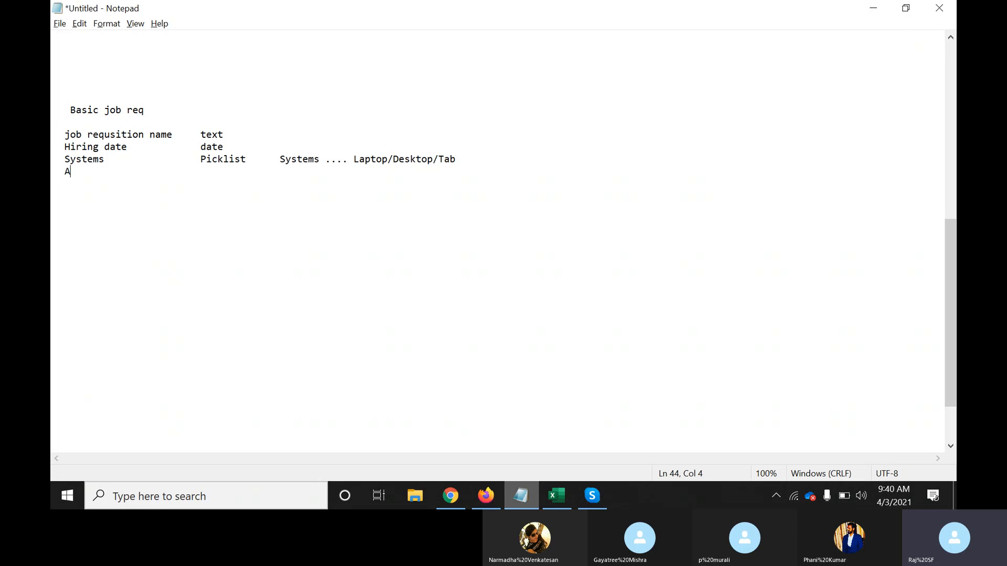
key("BackSpace")
key("BackSpace")
key("BackSpace")
key("BackSpace")
key("BackSpace")
key("BackSpace")
type("Resume upload           Attachment")
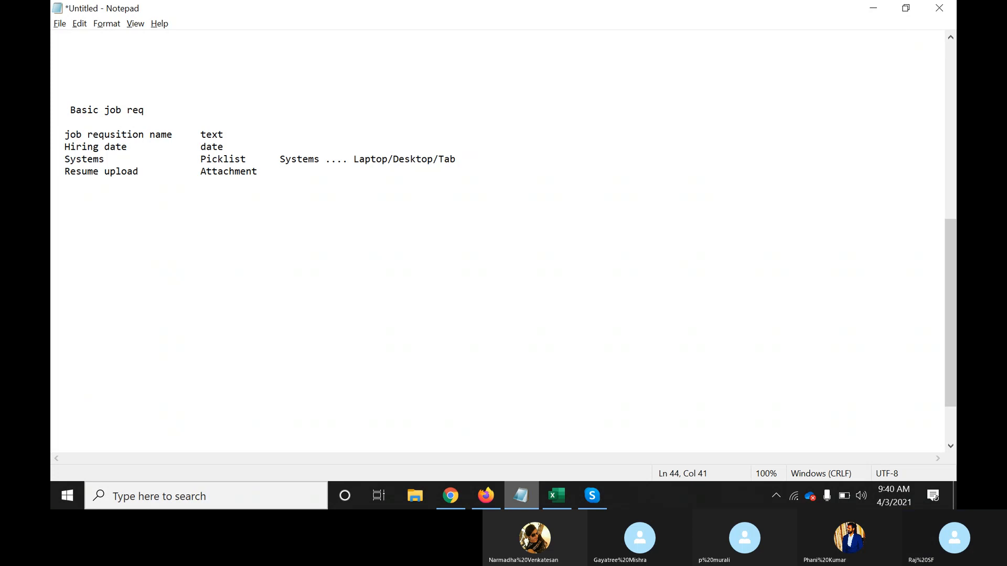
key("Return")
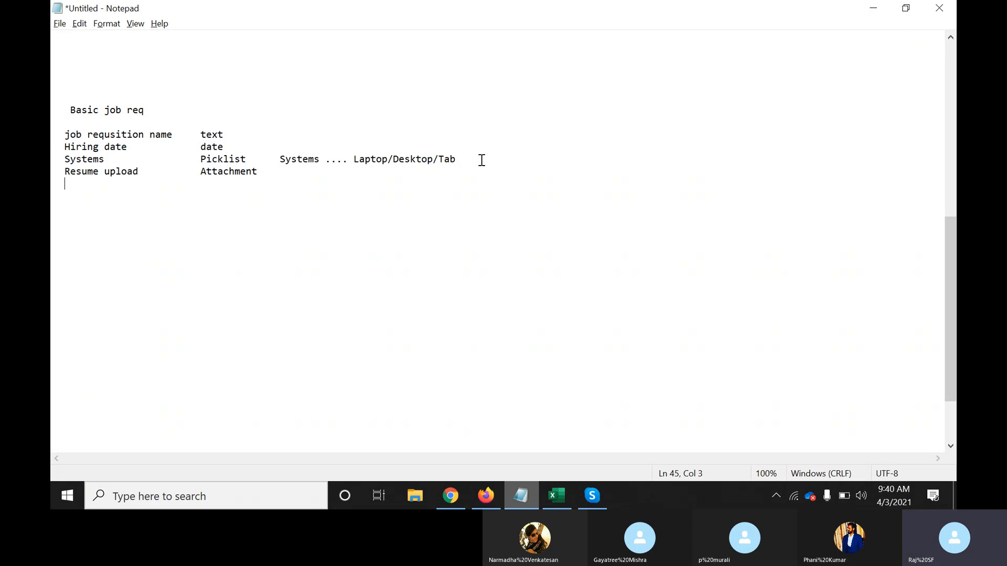
type("Are you certified in RCM")
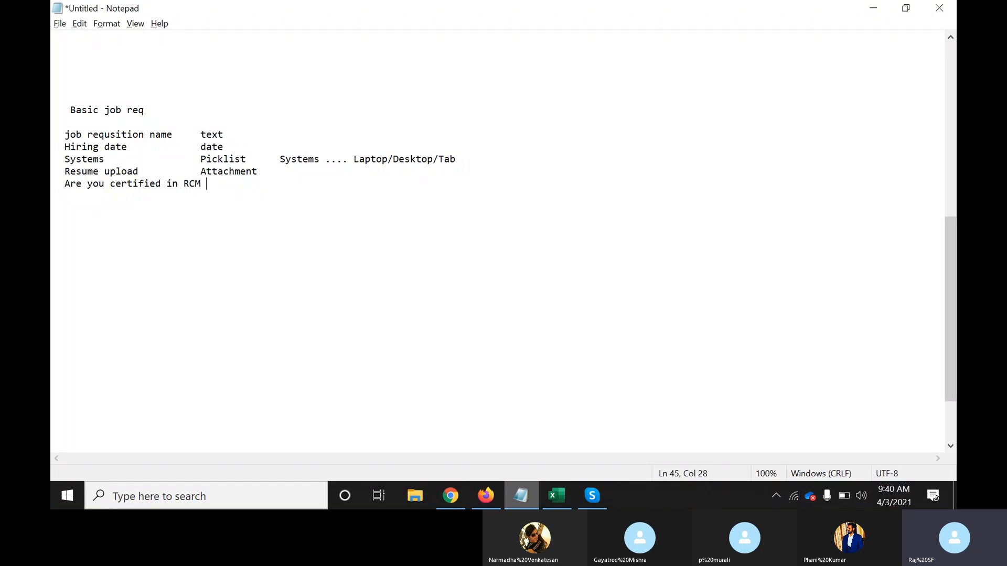
type(" >")
key("BackSpace")
type("Questio")
type("n")
key("BackSpace")
key("BackSpace")
key("BackSpace")
key("BackSpace")
key("BackSpace")
key("BackSpace")
key("BackSpace")
key("BackSpace")
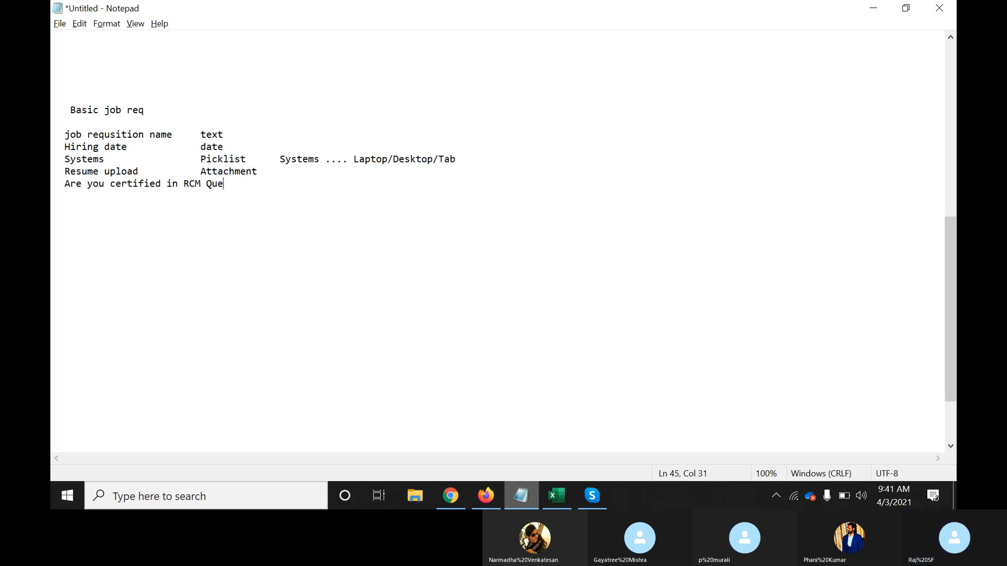
type("Enum")
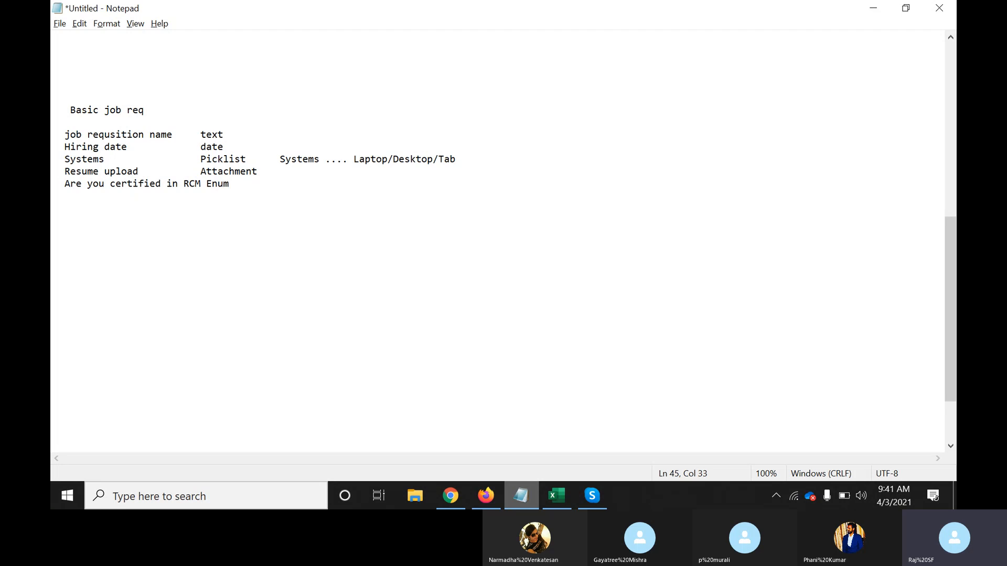
type(" Yes/No")
Select the Basic job req block from its heading down through the 'Enum Yes/No' line
left_click_drag(273, 186, 60, 189)
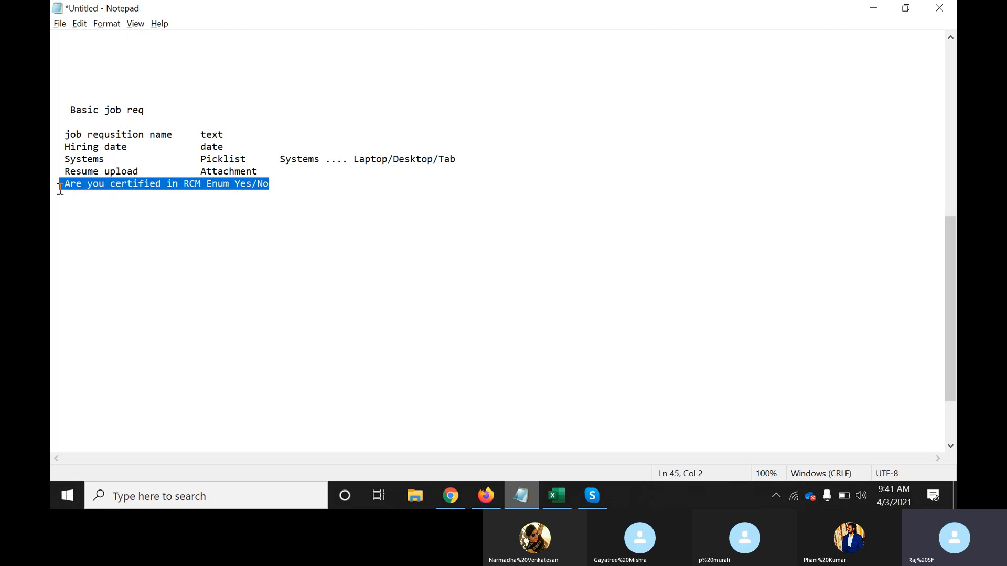
left_click(59, 189)
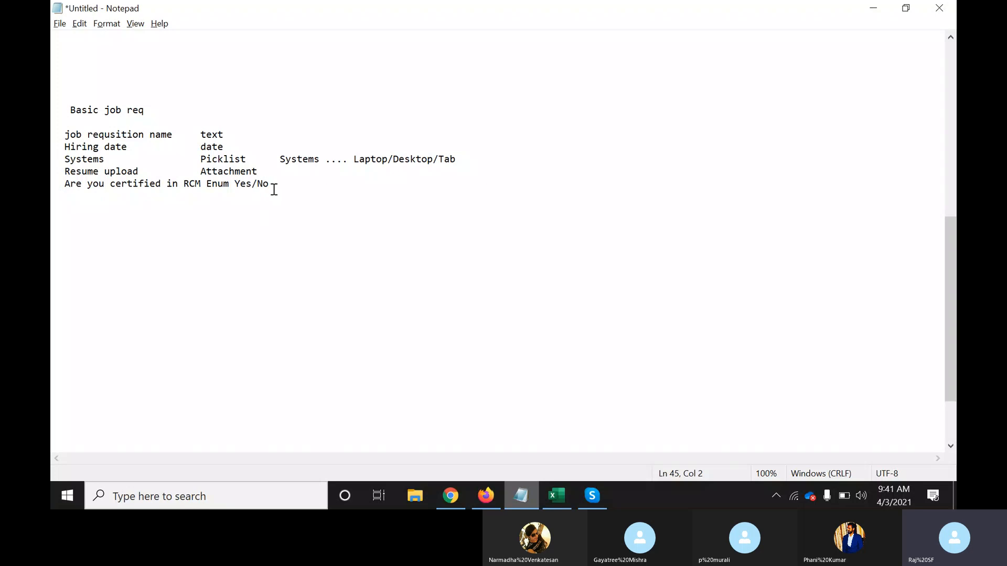
left_click_drag(274, 189, 63, 138)
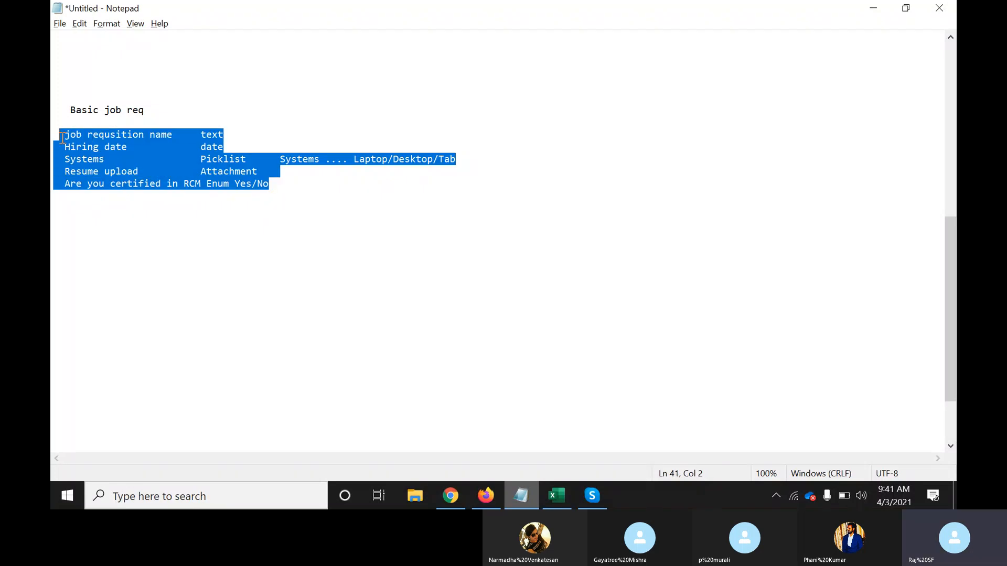
left_click_drag(290, 189, 69, 110)
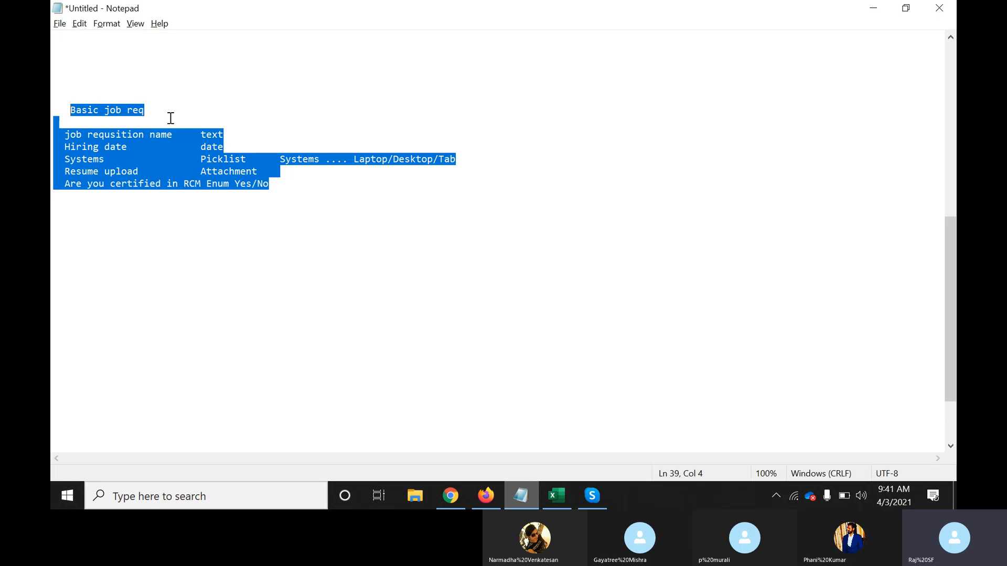
left_click(200, 110)
type("Mang")
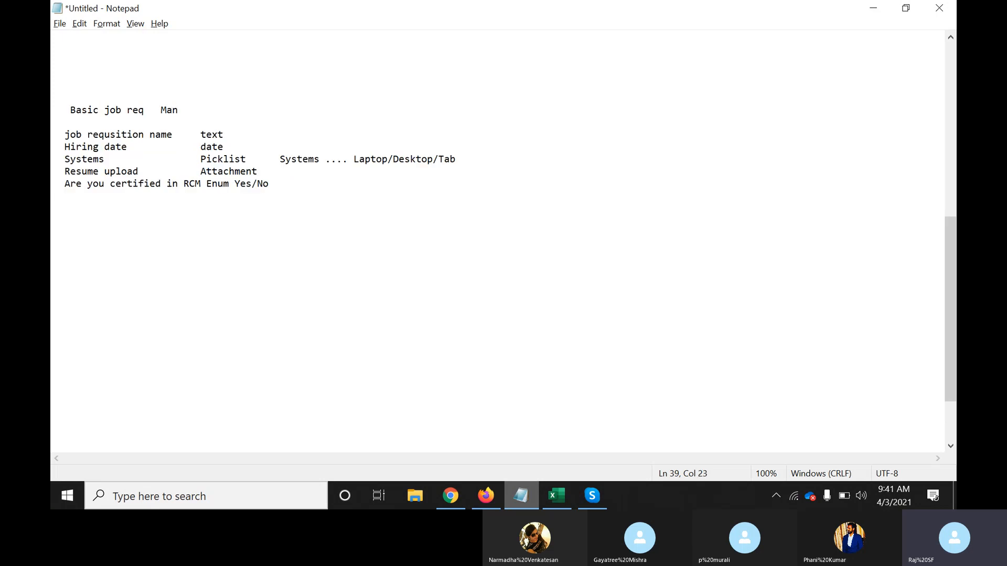
key("BackSpace")
key("BackSpace")
key("BackSpace")
key("BackSpace")
left_click_drag(290, 187, 58, 113)
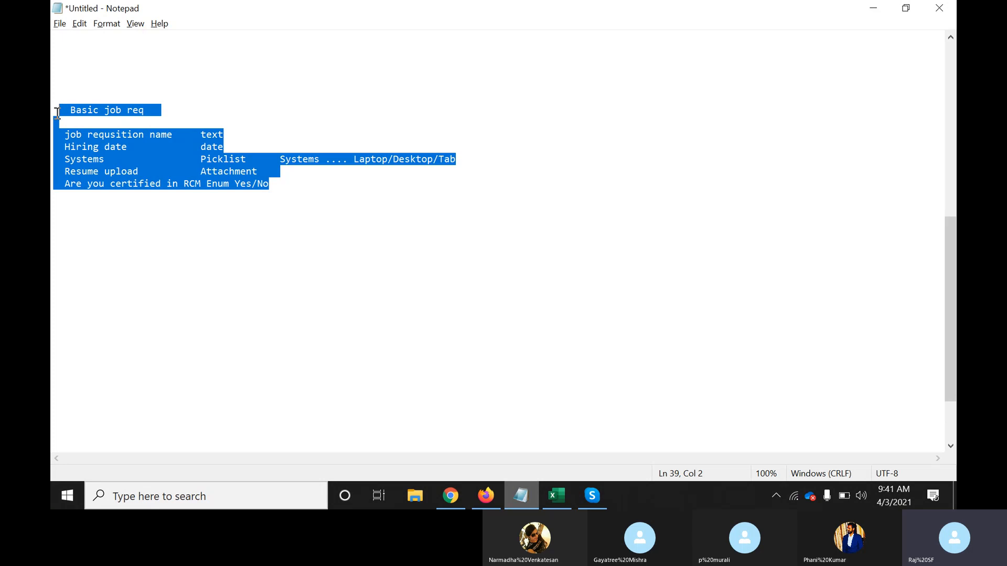
Paste and send the Basic job req field list in the Skype call chat, then close the chat panel
left_click(588, 495)
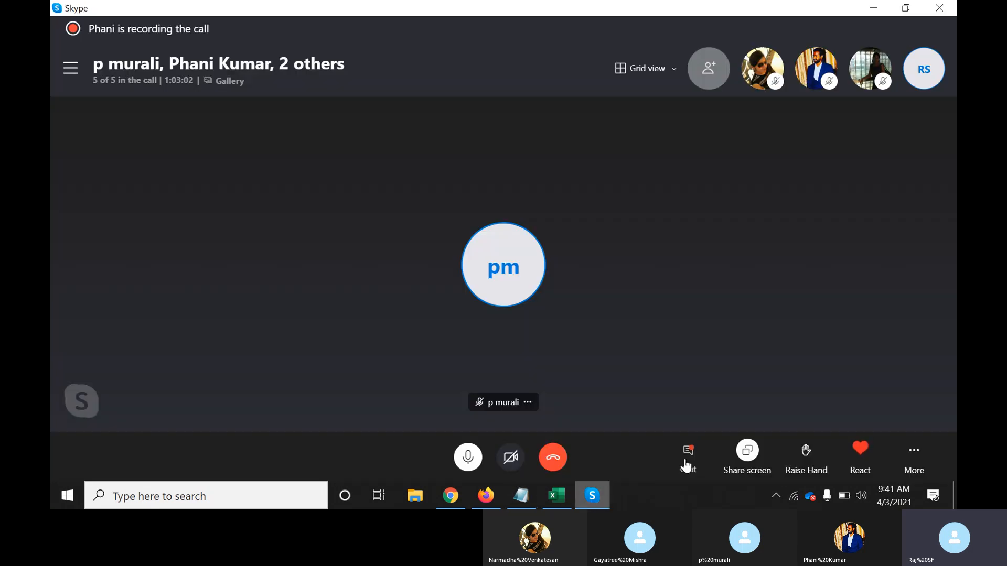
left_click(687, 457)
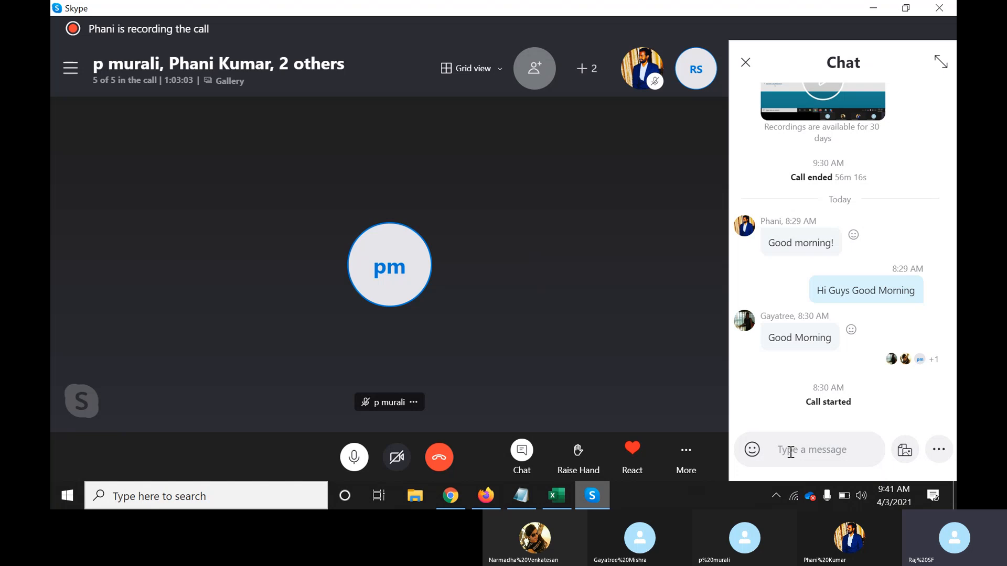
key("ctrl+v")
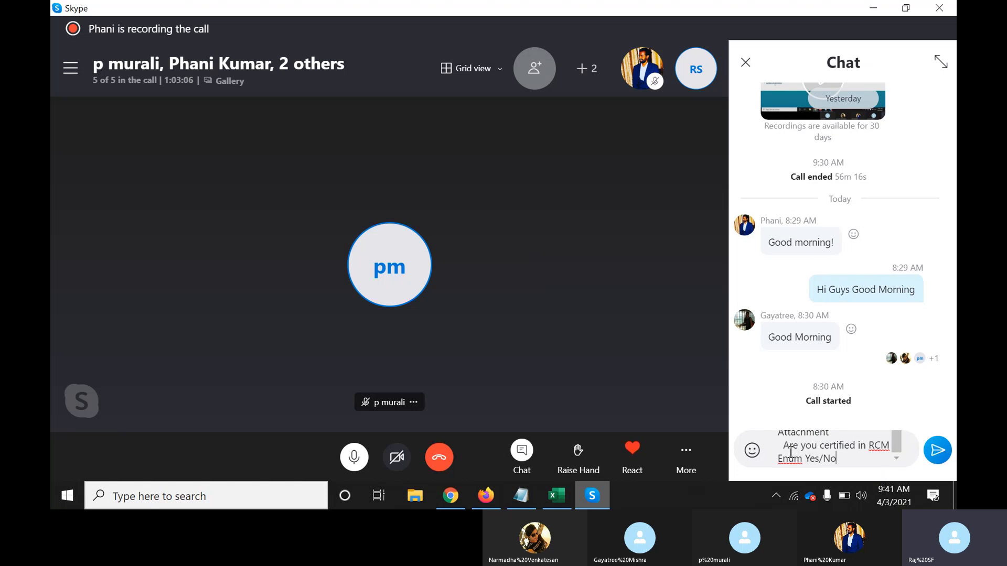
key("Return")
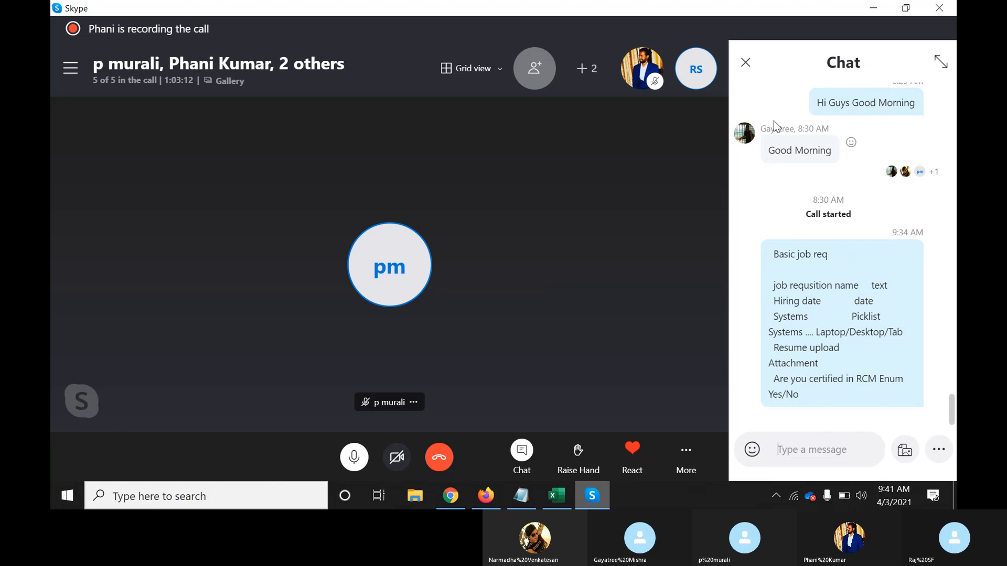
left_click(745, 63)
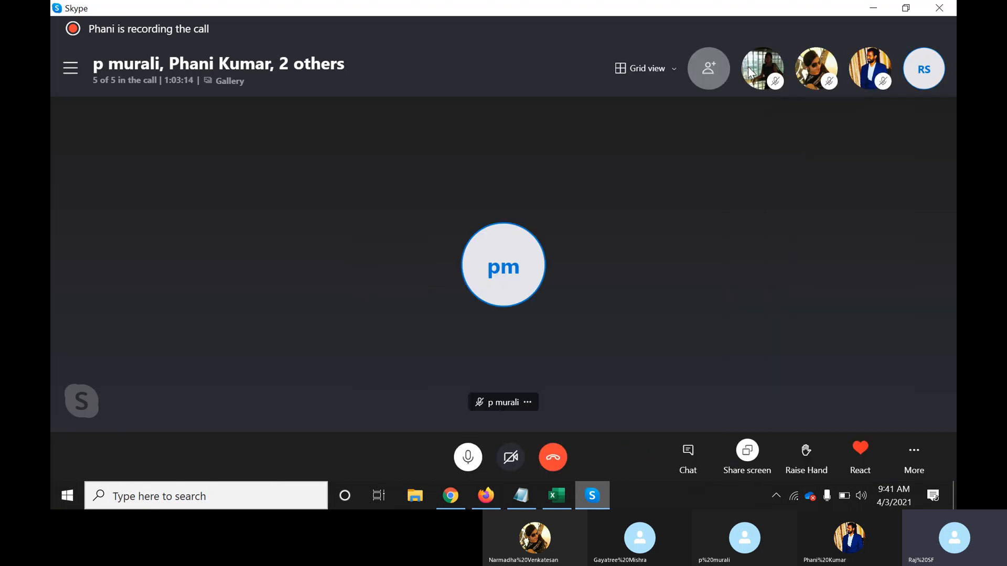
Leave the unsaved template editor via the Manage Templates breadcrumb and open the Job Requisition templates list
left_click(450, 495)
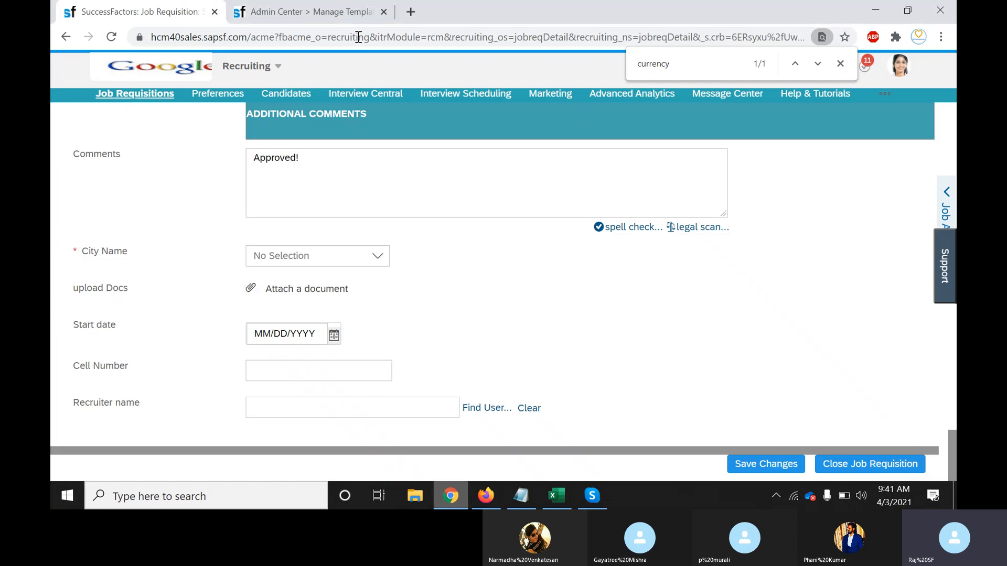
left_click(321, 11)
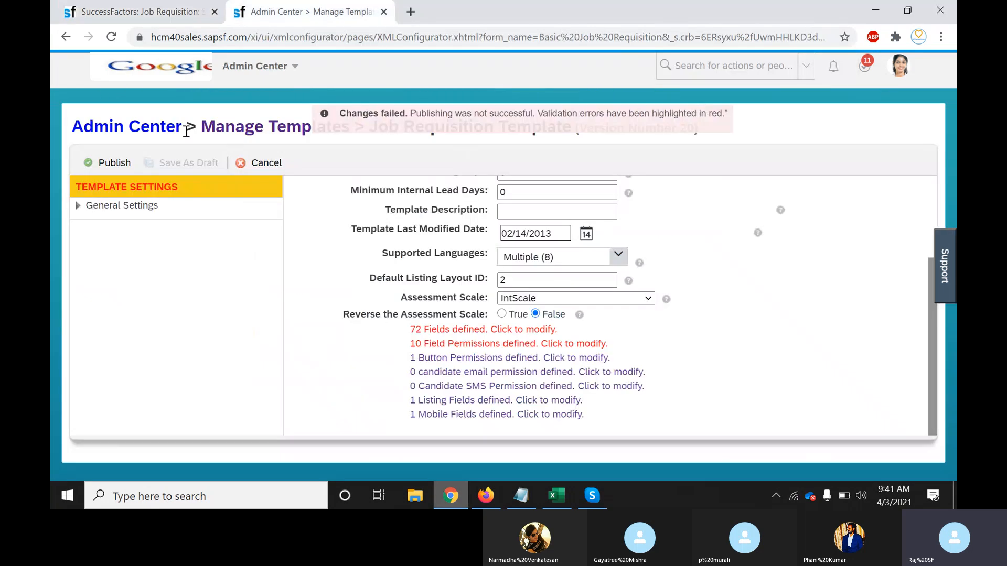
left_click(263, 131)
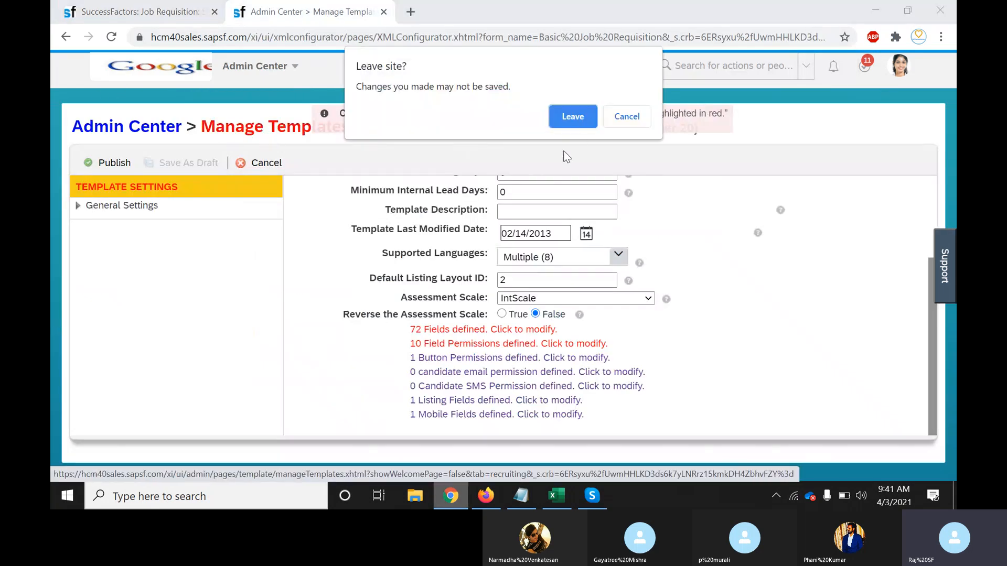
left_click(573, 116)
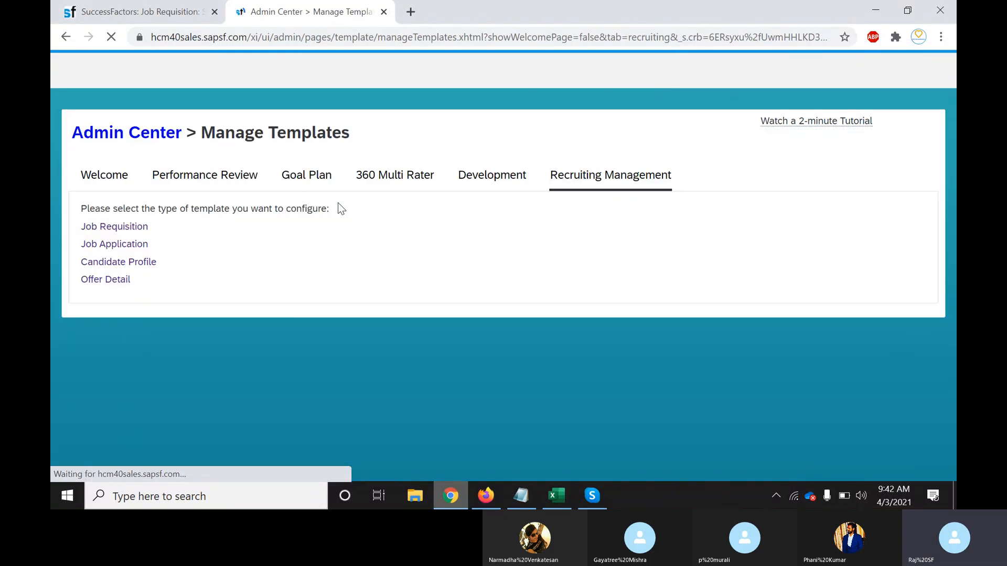
left_click(117, 220)
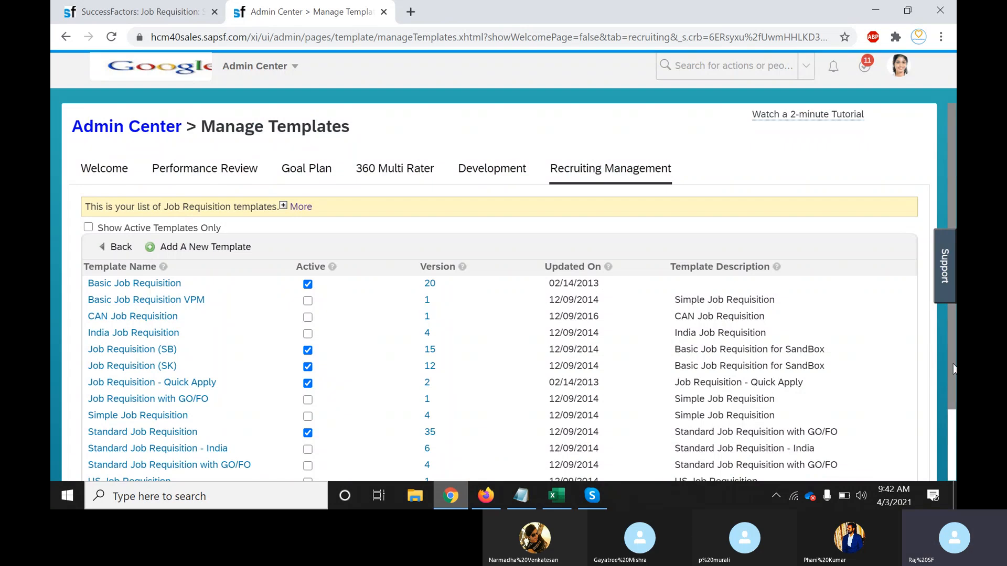
scroll(953, 407, "down", 1)
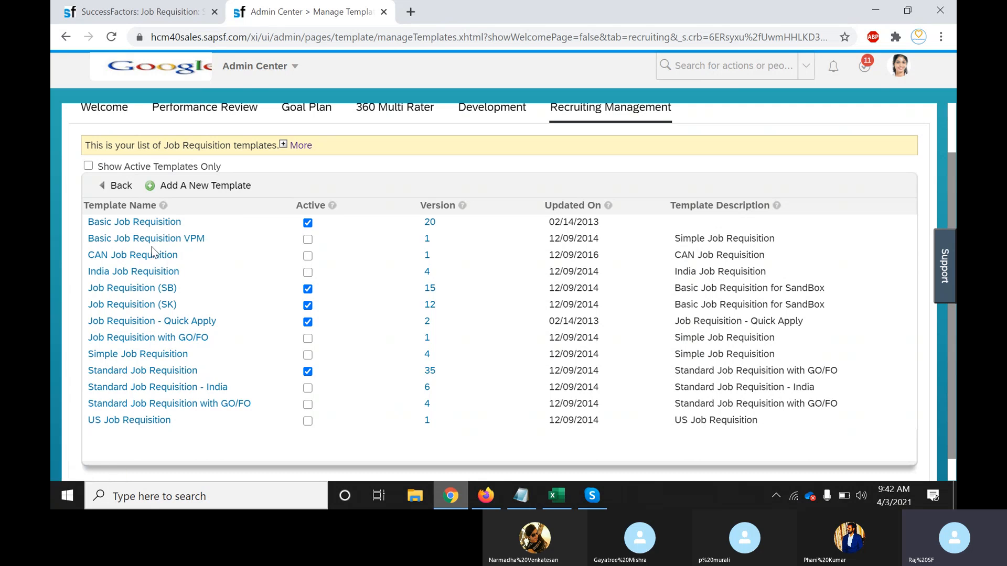
Review the Basic job req field notes in Notepad, selecting and deselecting parts of the list
left_click(521, 496)
left_click(310, 284)
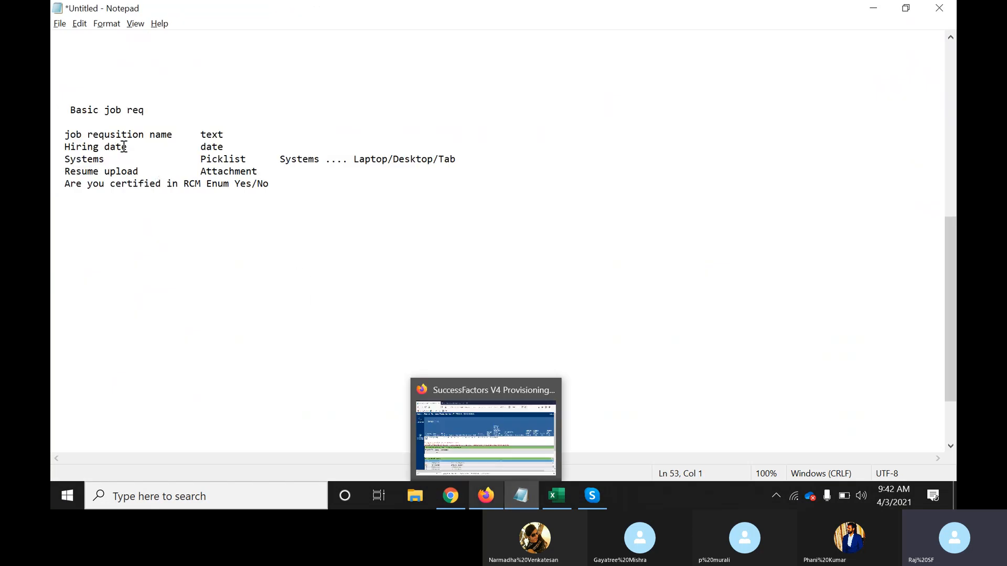
left_click_drag(132, 147, 242, 191)
left_click(62, 137)
left_click(242, 191)
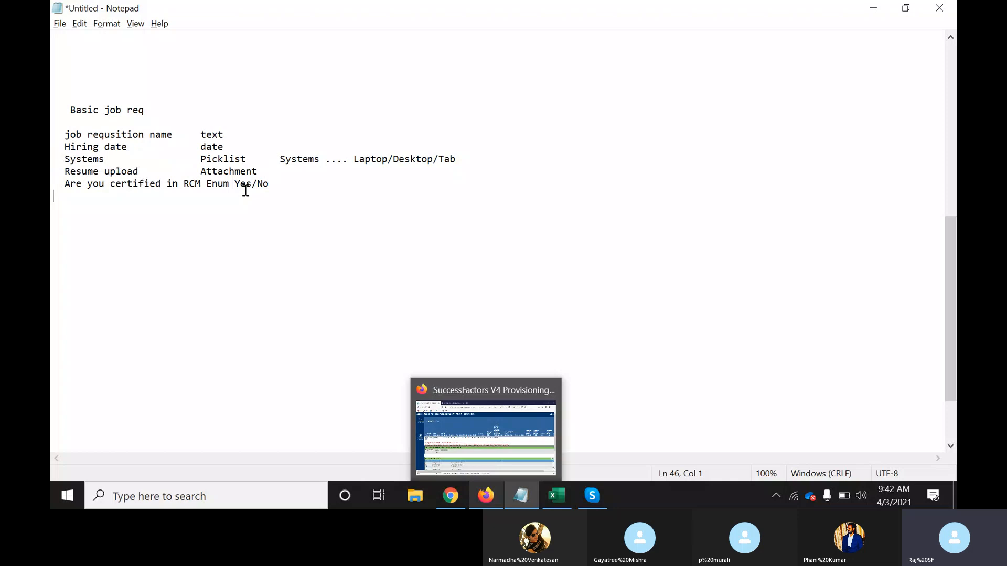
left_click(278, 188)
left_click(200, 135)
left_click_drag(200, 135, 262, 195)
left_click(262, 196)
left_click_drag(172, 135, 59, 136)
left_click(68, 135)
left_click(164, 236)
left_click(283, 268)
left_click(448, 493)
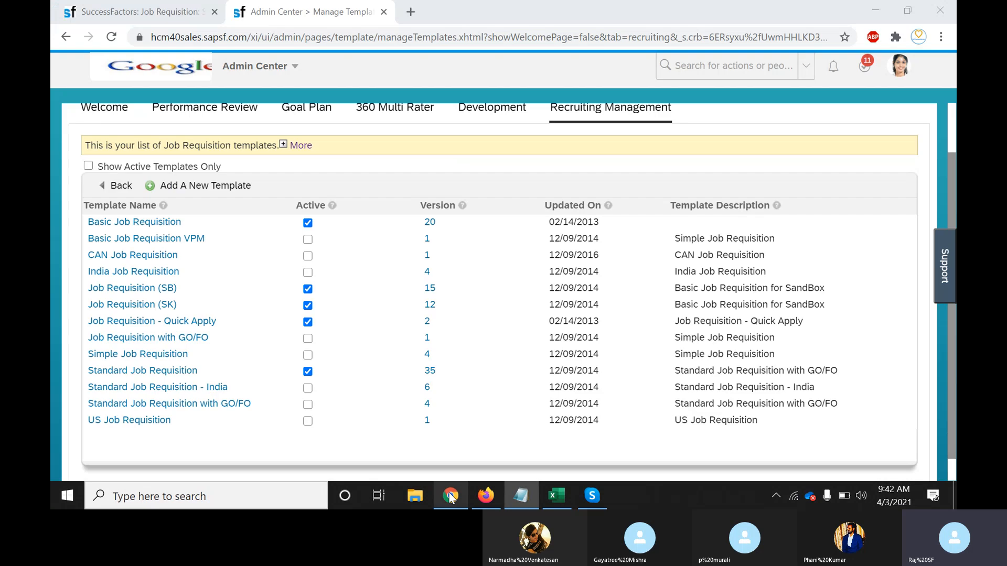
left_click(448, 493)
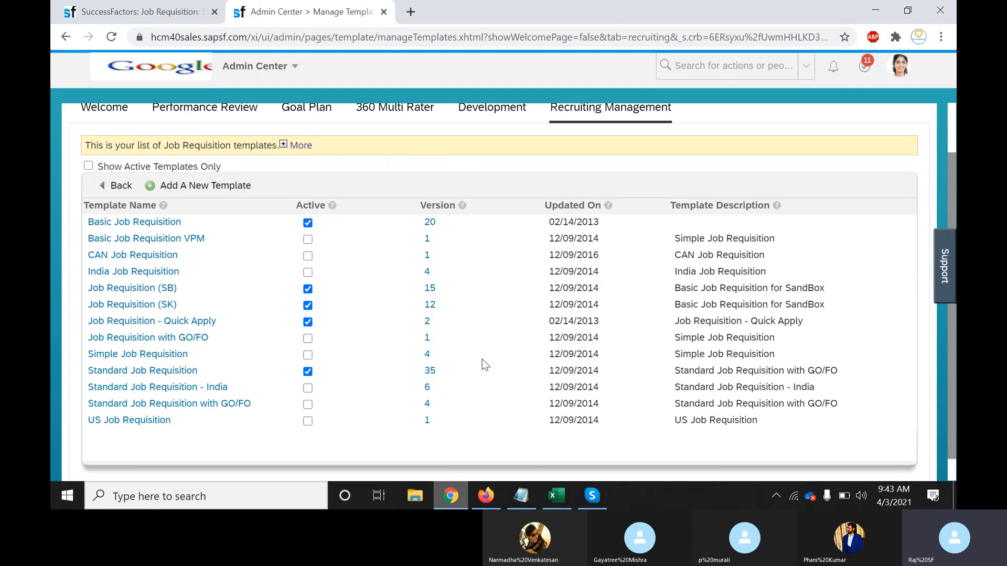
Check the Notepad field notes, leaving the requisition name text unchanged, then return to the Job Requisition form
left_click(527, 497)
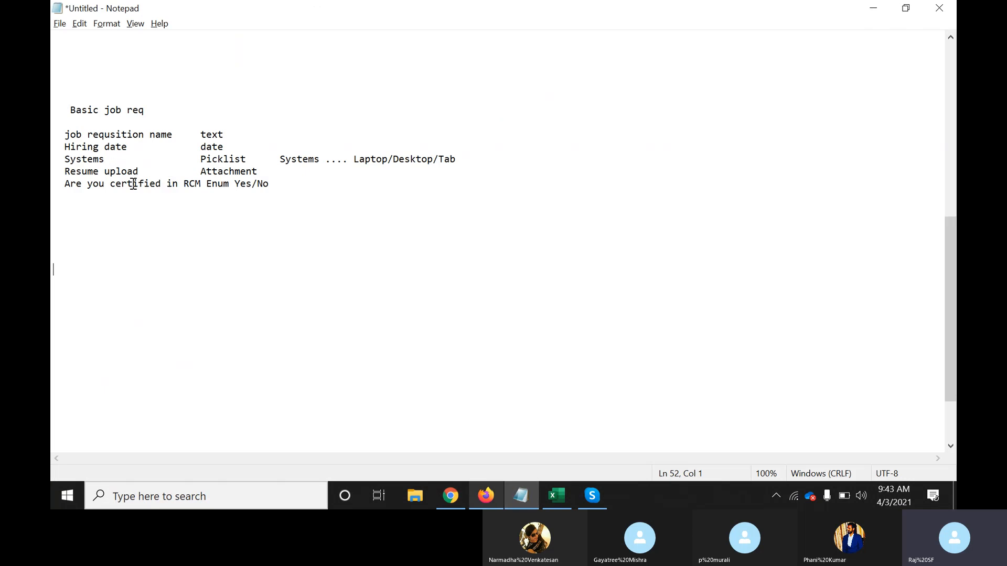
left_click(175, 134)
type("1")
key("BackSpace")
type("2")
key("BackSpace")
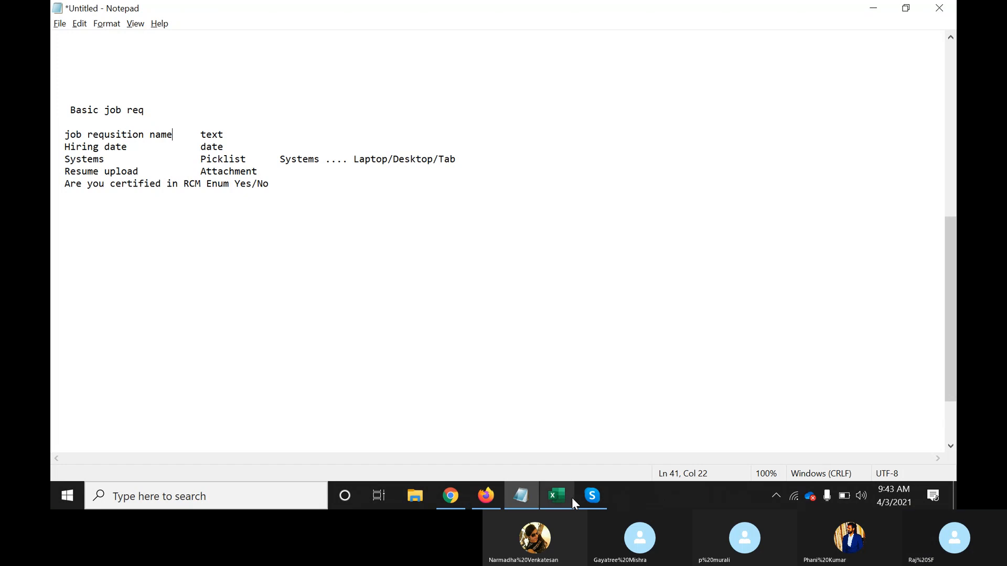
left_click(450, 495)
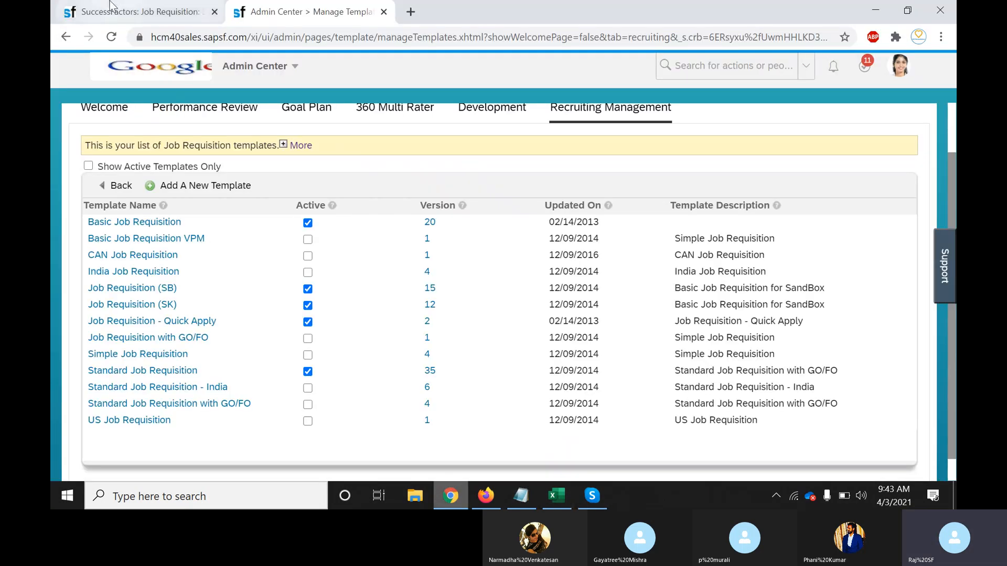
left_click(132, 15)
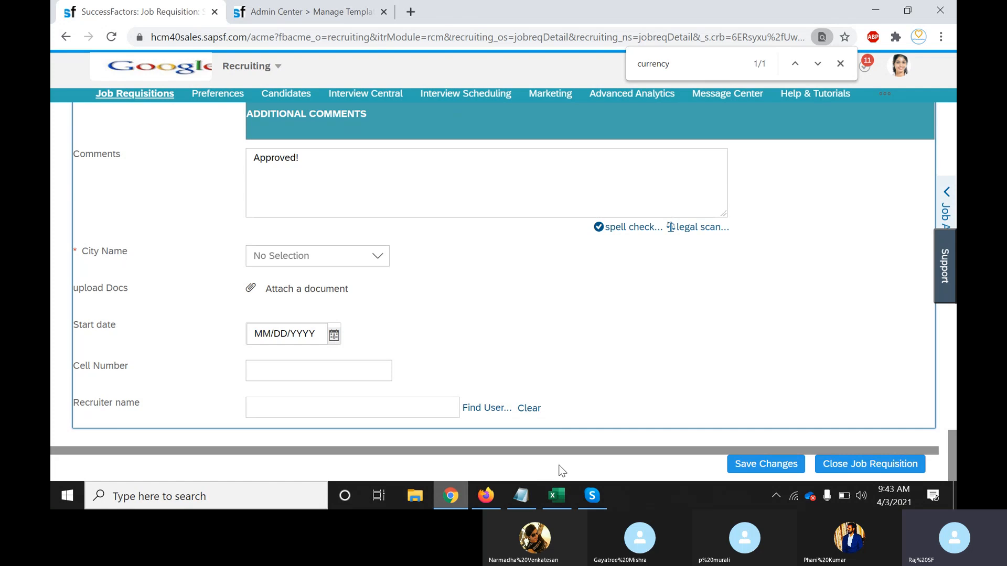
Scroll the RCM workbook's Requisition Fields sheet down to its last rows, City and hiring date
left_click(559, 493)
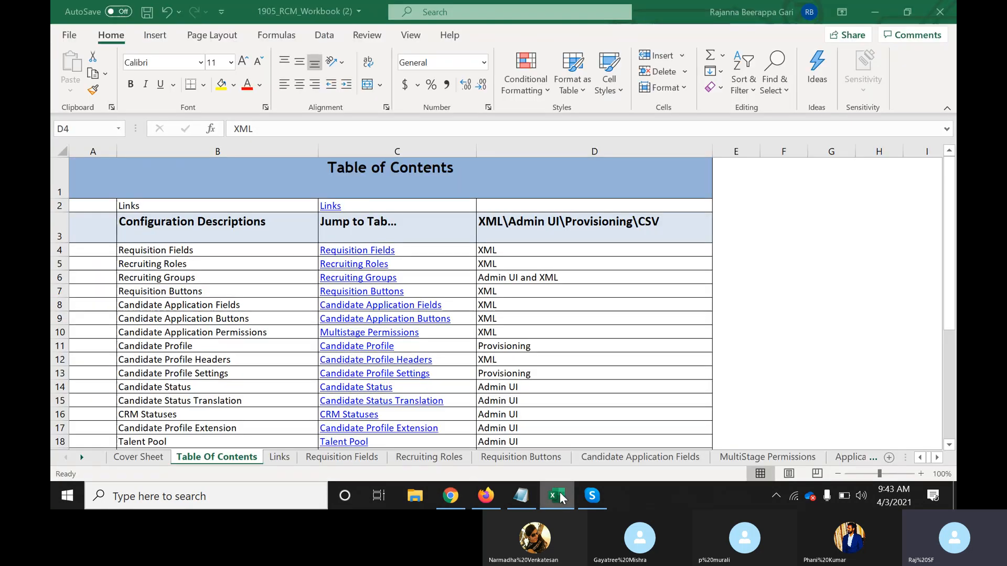
left_click(342, 457)
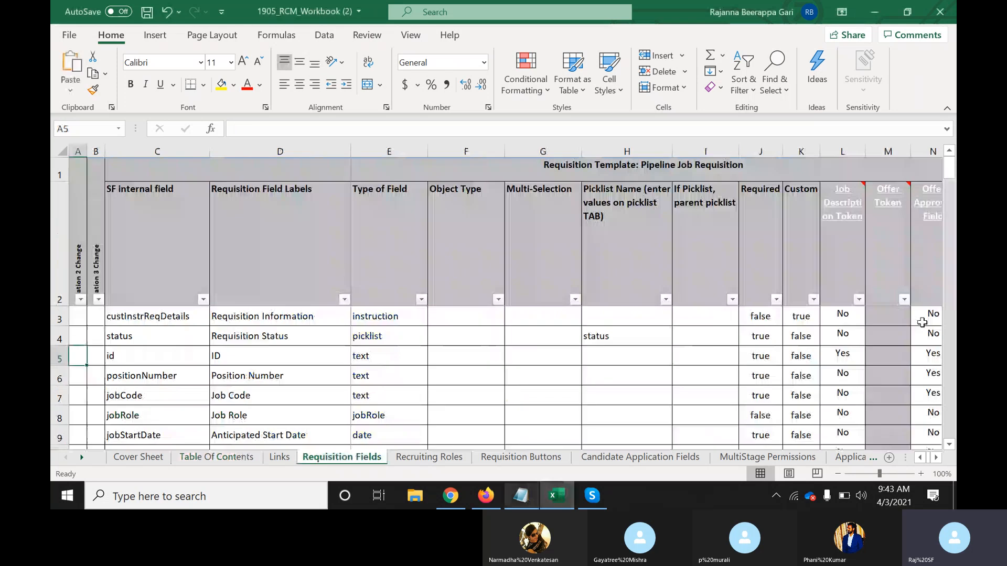
left_click_drag(949, 166, 949, 433)
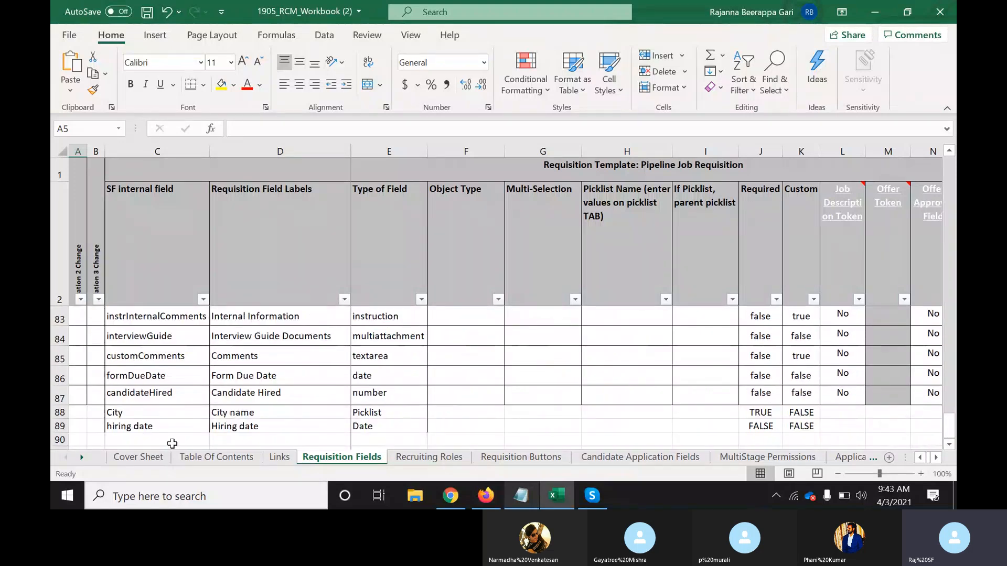
left_click(453, 505)
End the desktop screen share in the Skype call with the participants
left_click(453, 505)
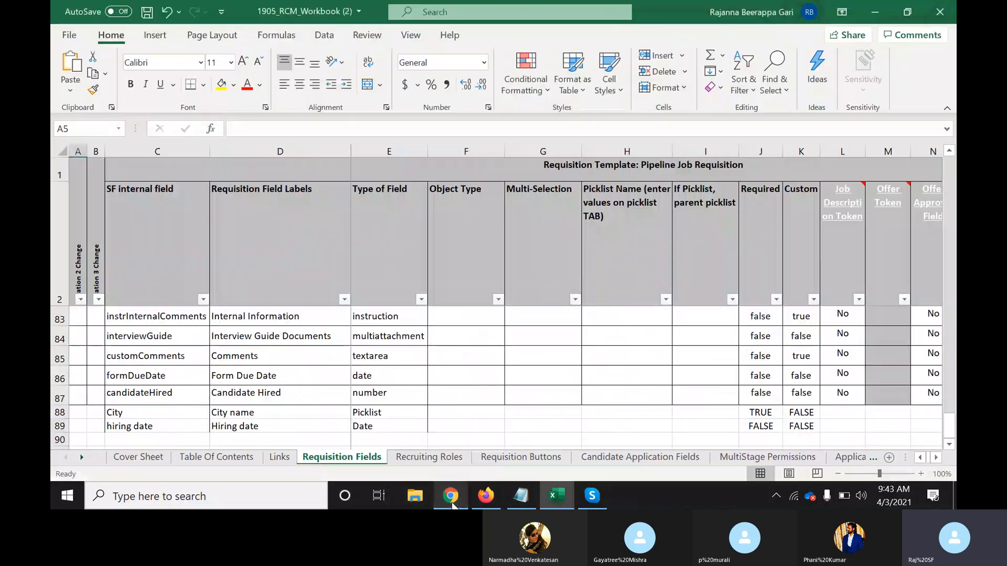
left_click(453, 505)
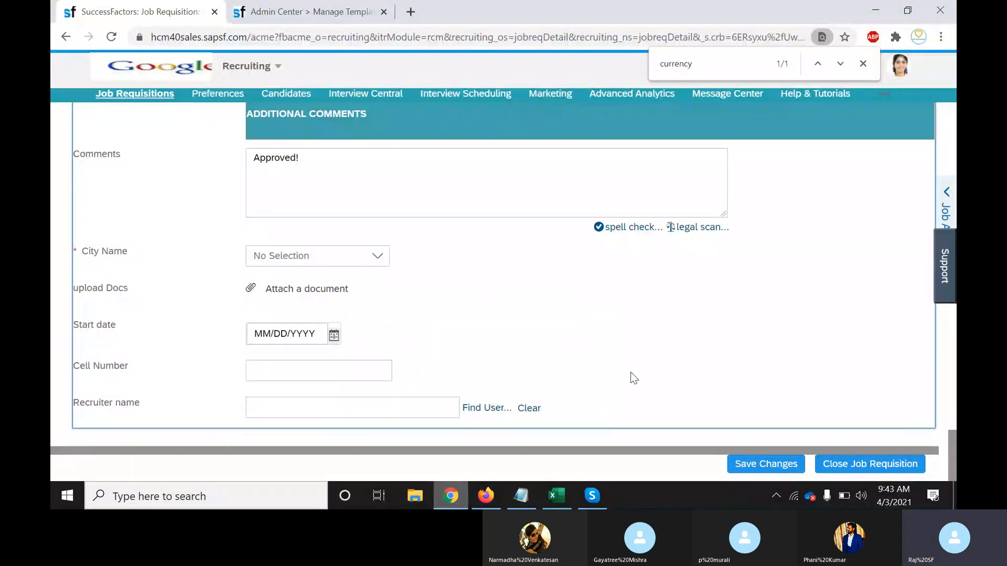
left_click(650, 403)
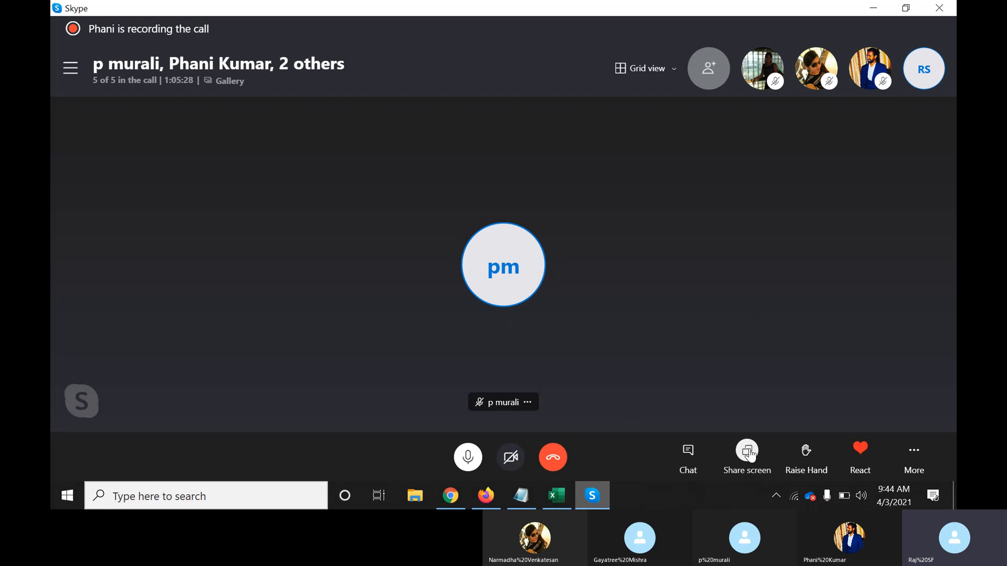
left_click(750, 445)
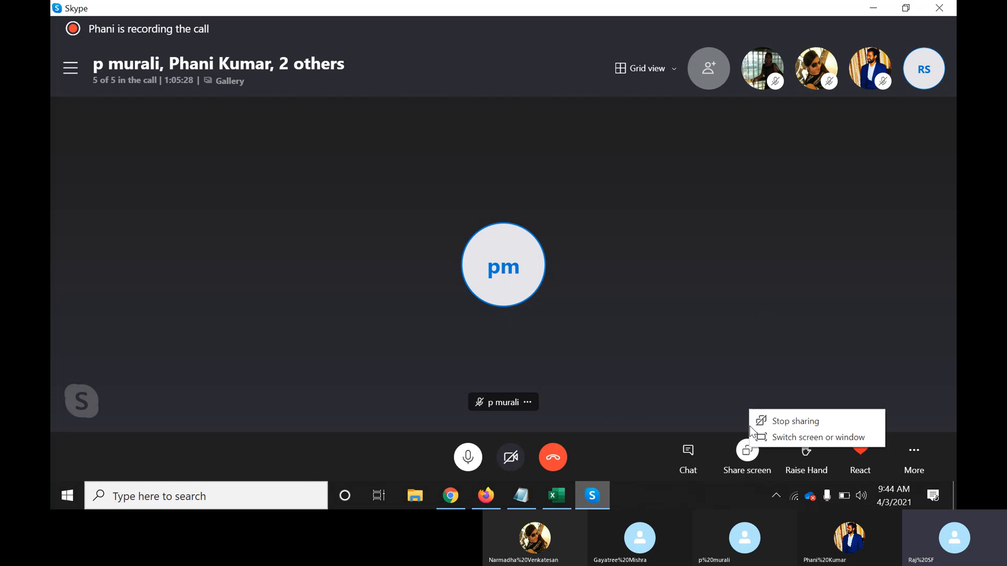
left_click(785, 421)
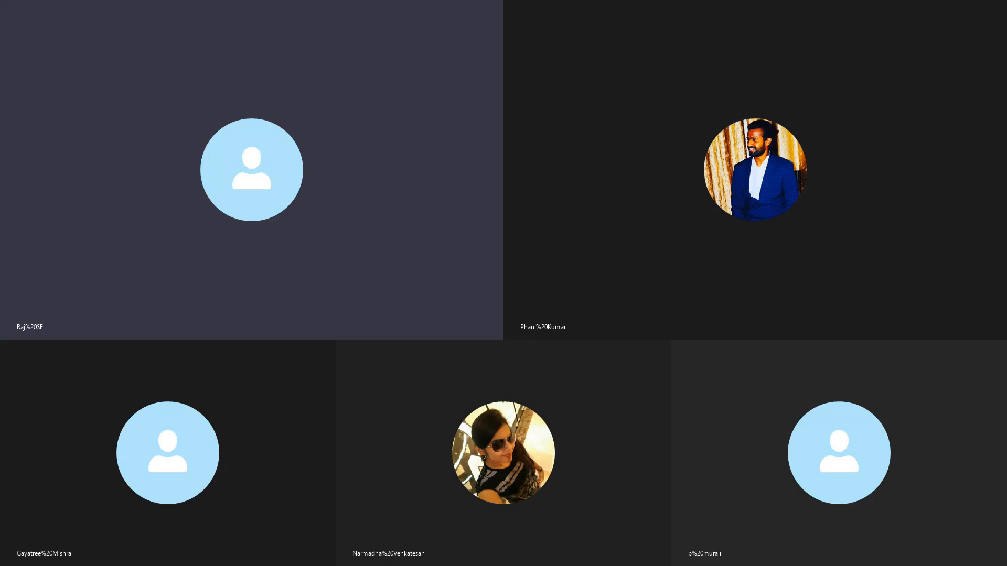